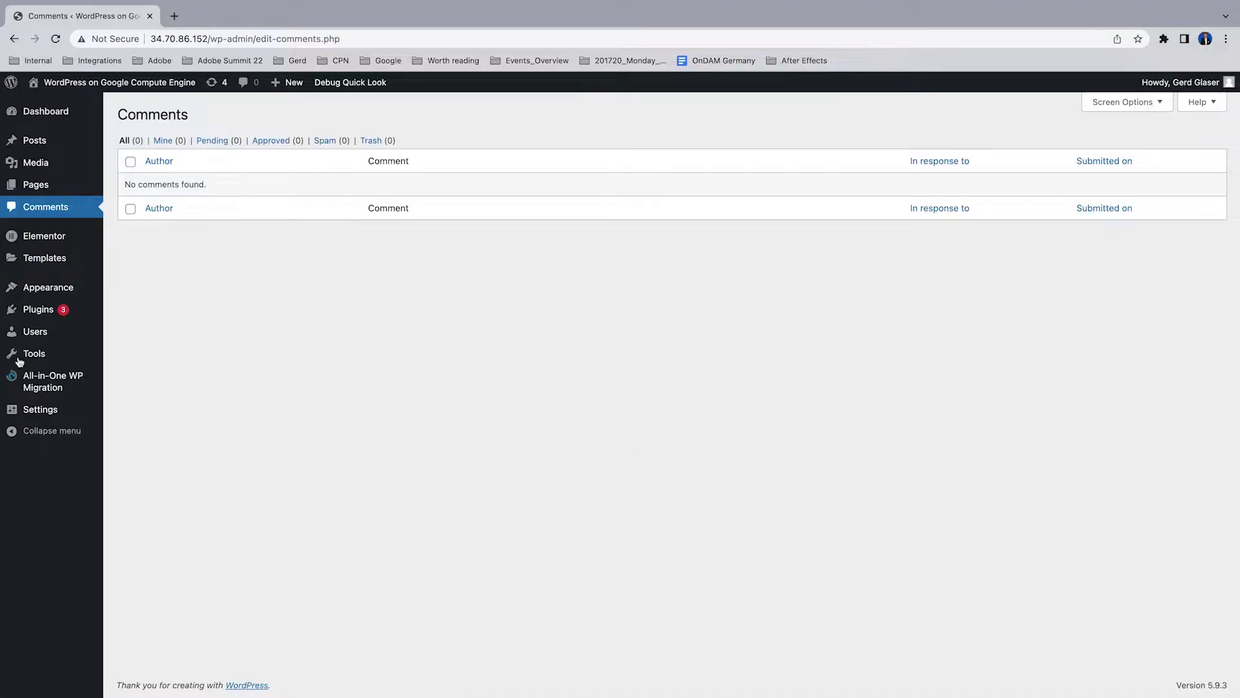
- Search the plugin directory for 'ci hub connector' to confirm CI HUB Connector is installed and active
left_click(38, 311)
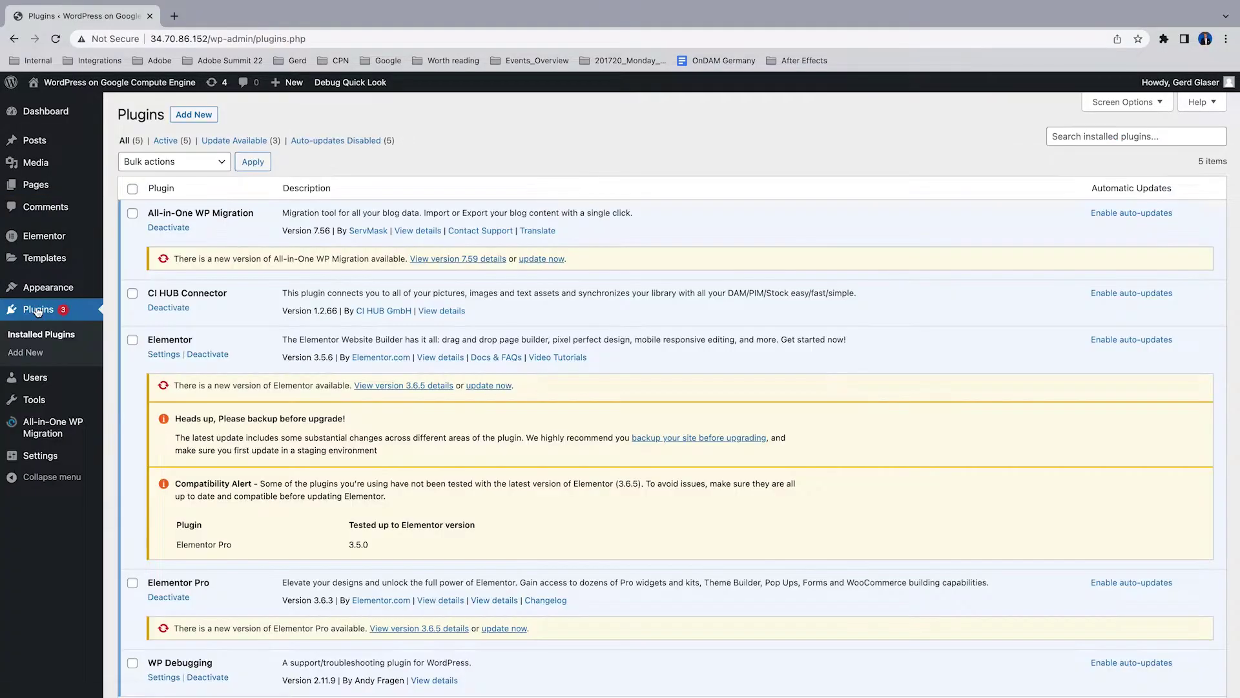
left_click(198, 116)
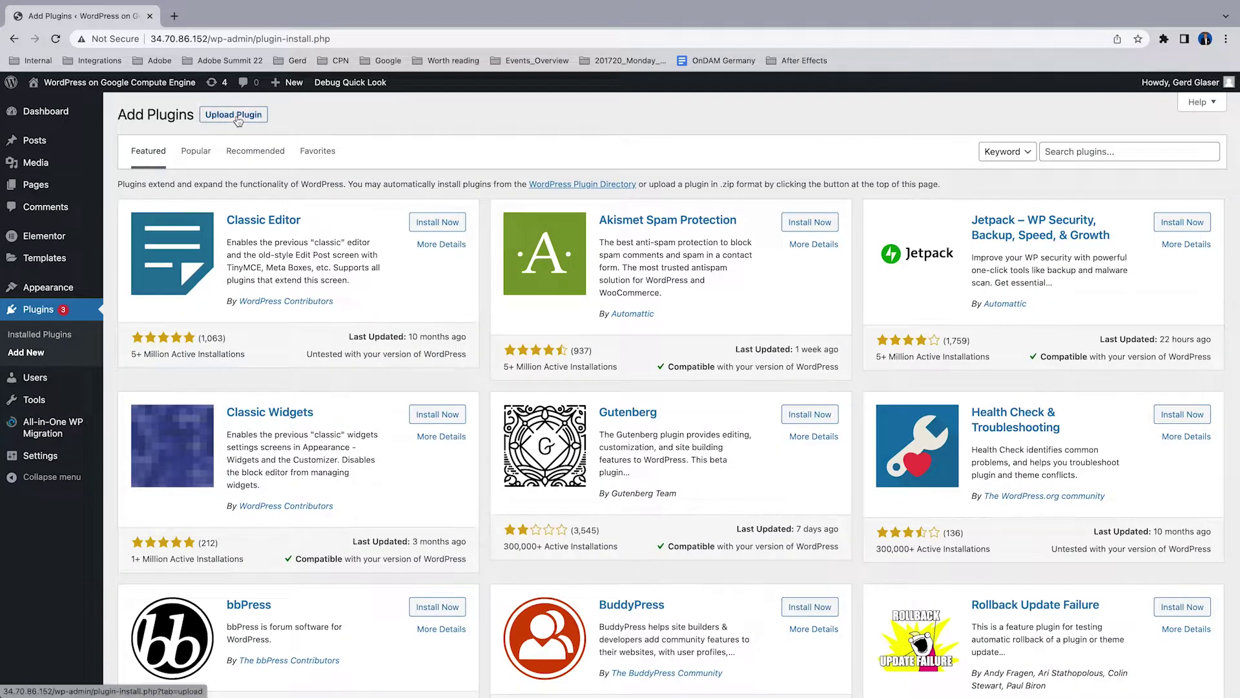
left_click(1095, 151)
type("ci hub connec")
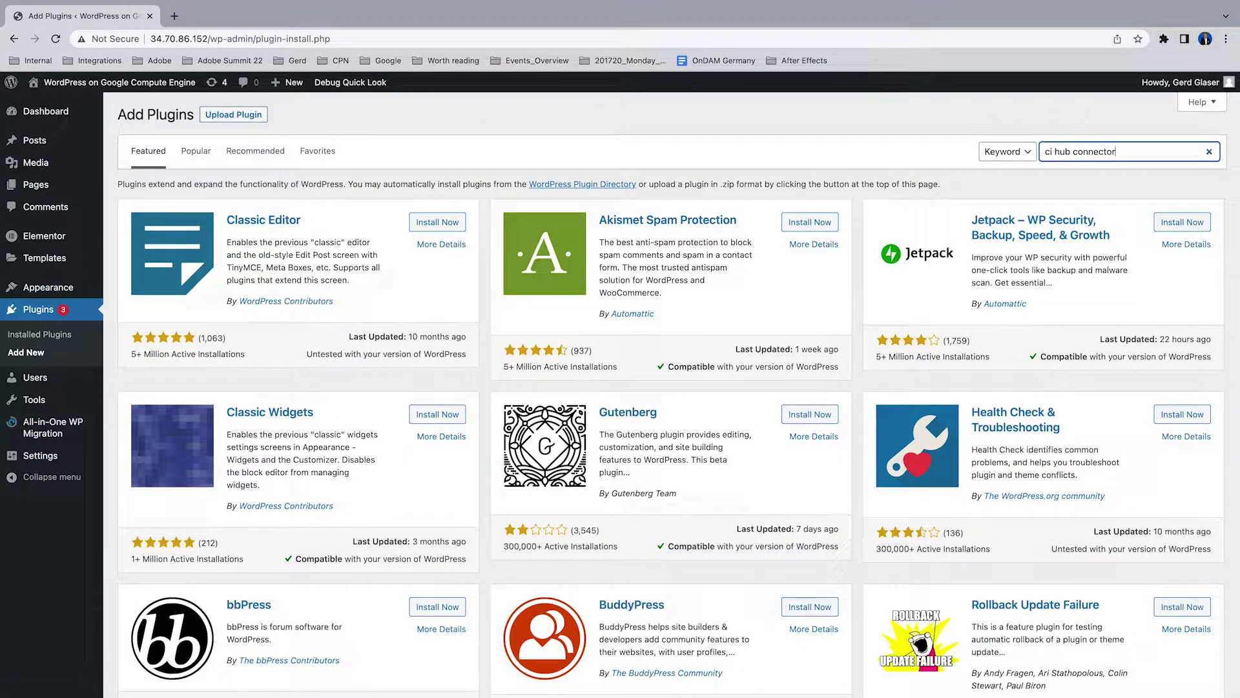
type("tor")
key("Return")
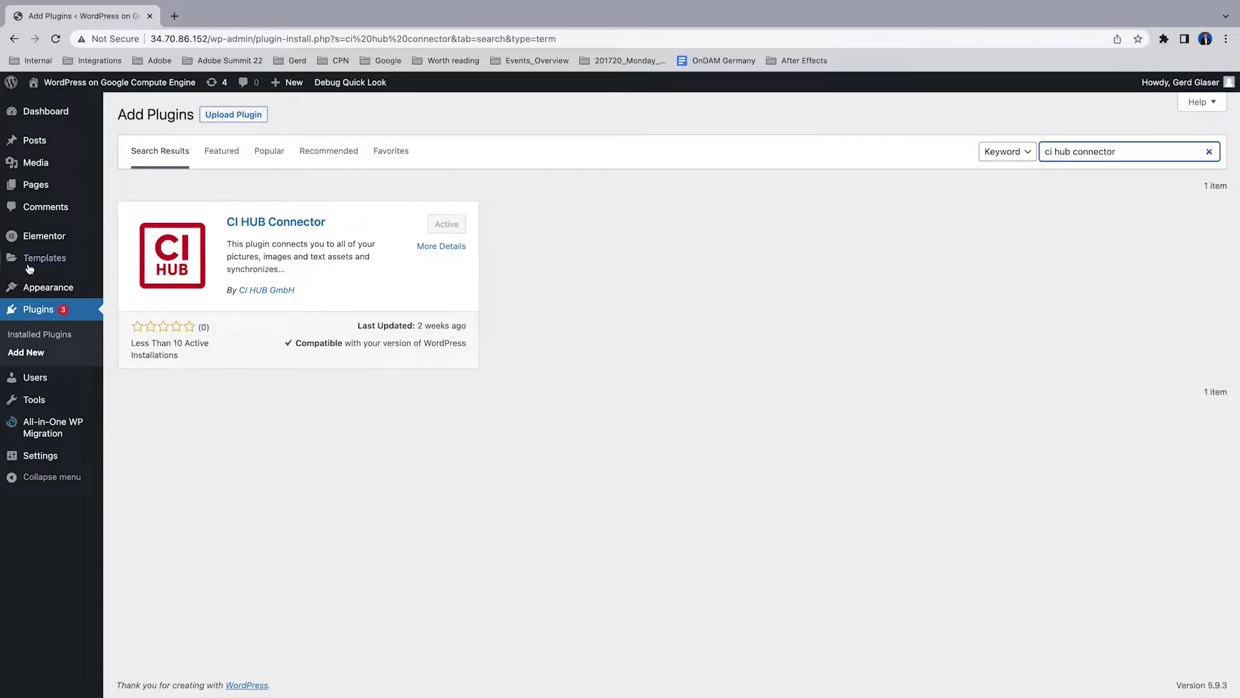
left_click(31, 311)
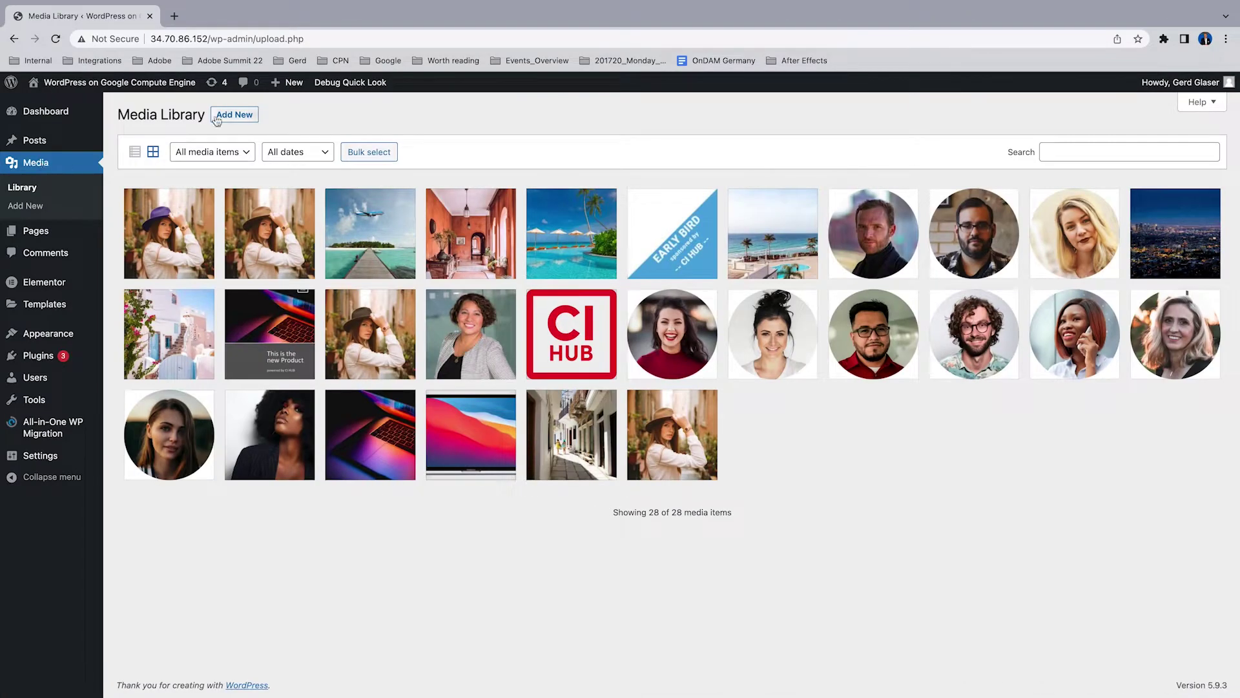
- Start a new media upload and choose the CI HUB upload option
left_click(241, 116)
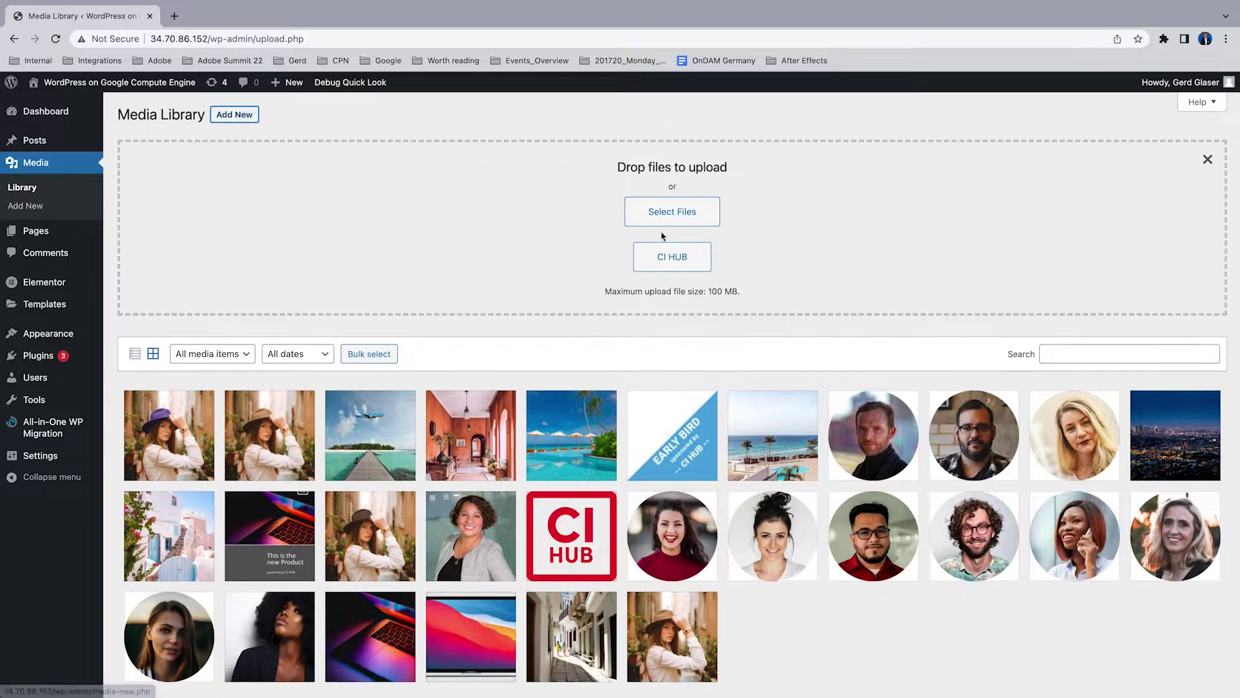
left_click(697, 261)
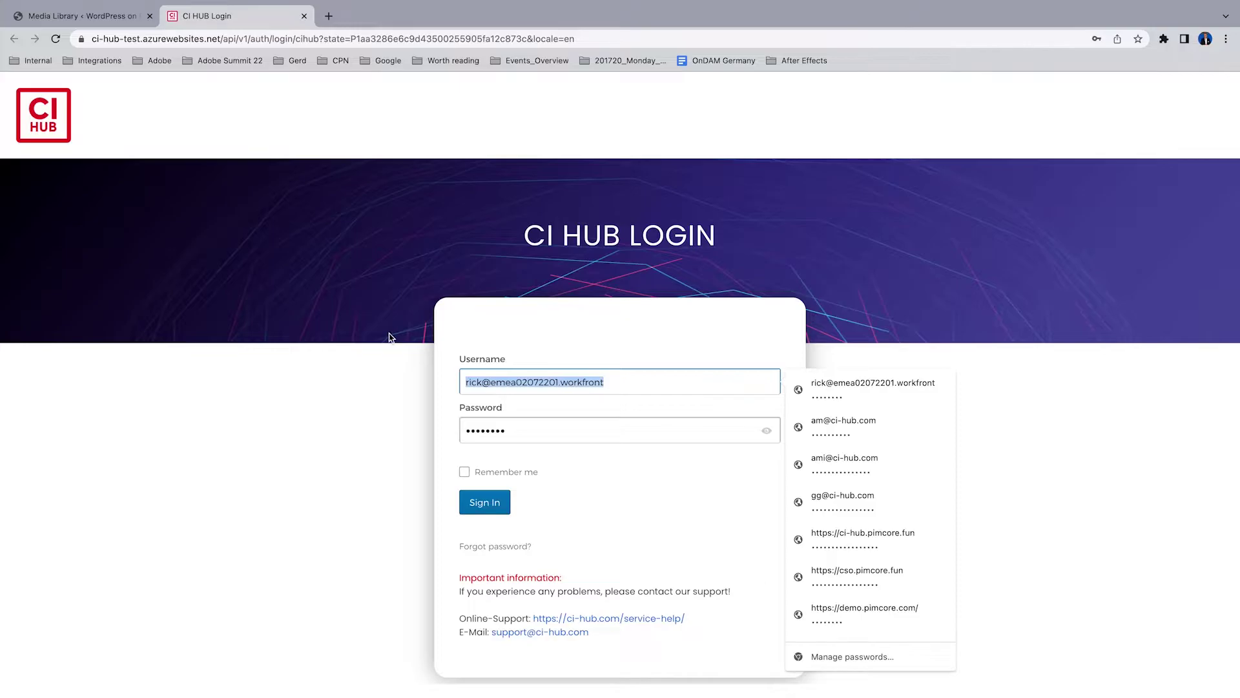
- Sign in to CI HUB with the saved browser credentials and close the success tab
left_click(843, 501)
left_click(486, 506)
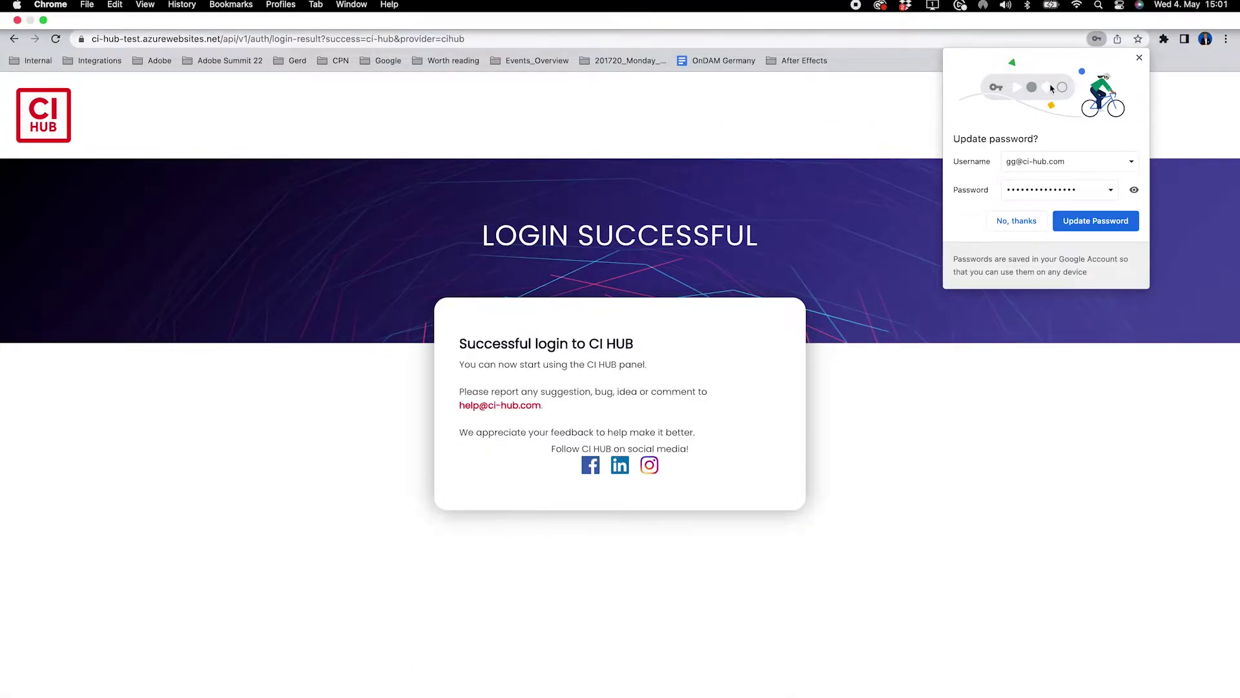
left_click(1139, 59)
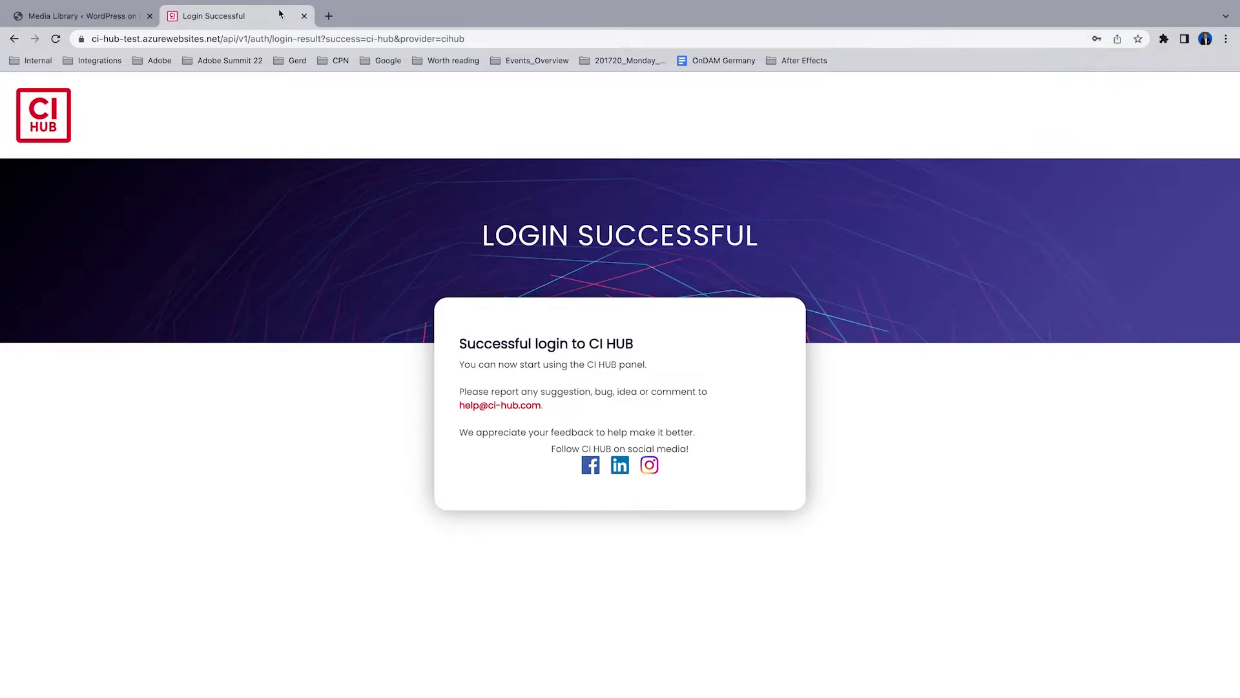
left_click(305, 17)
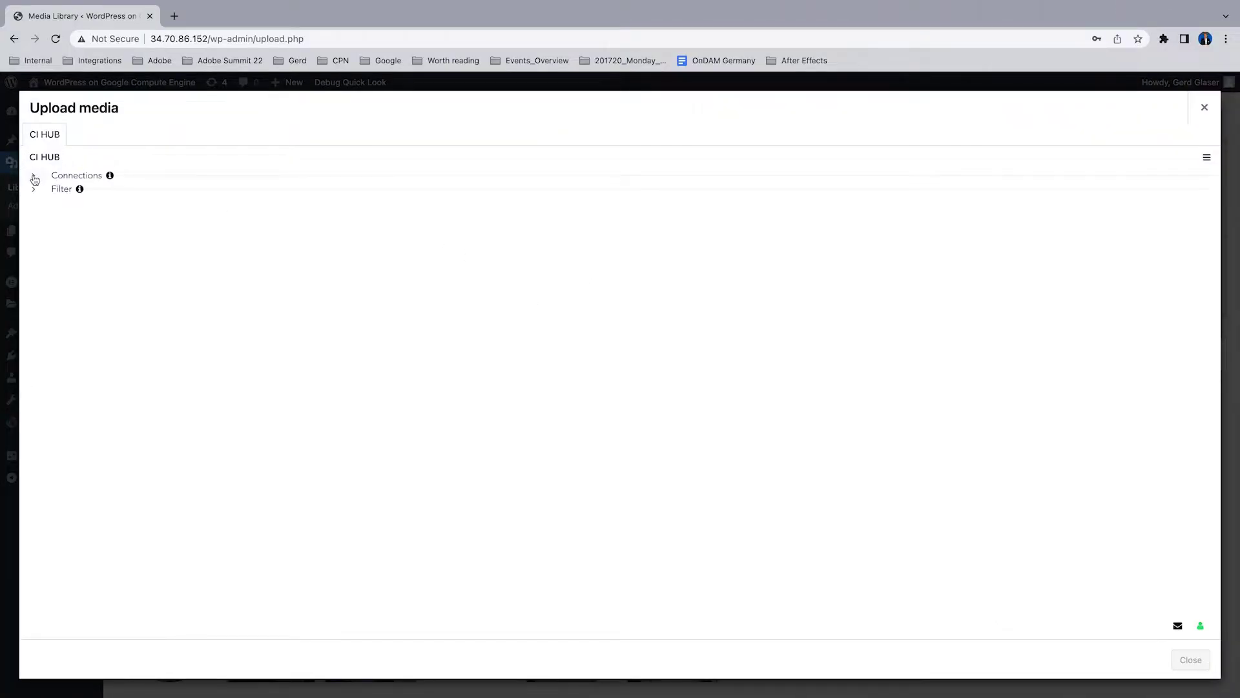
- Expand Connections and preview the full list of available integrations
left_click(34, 177)
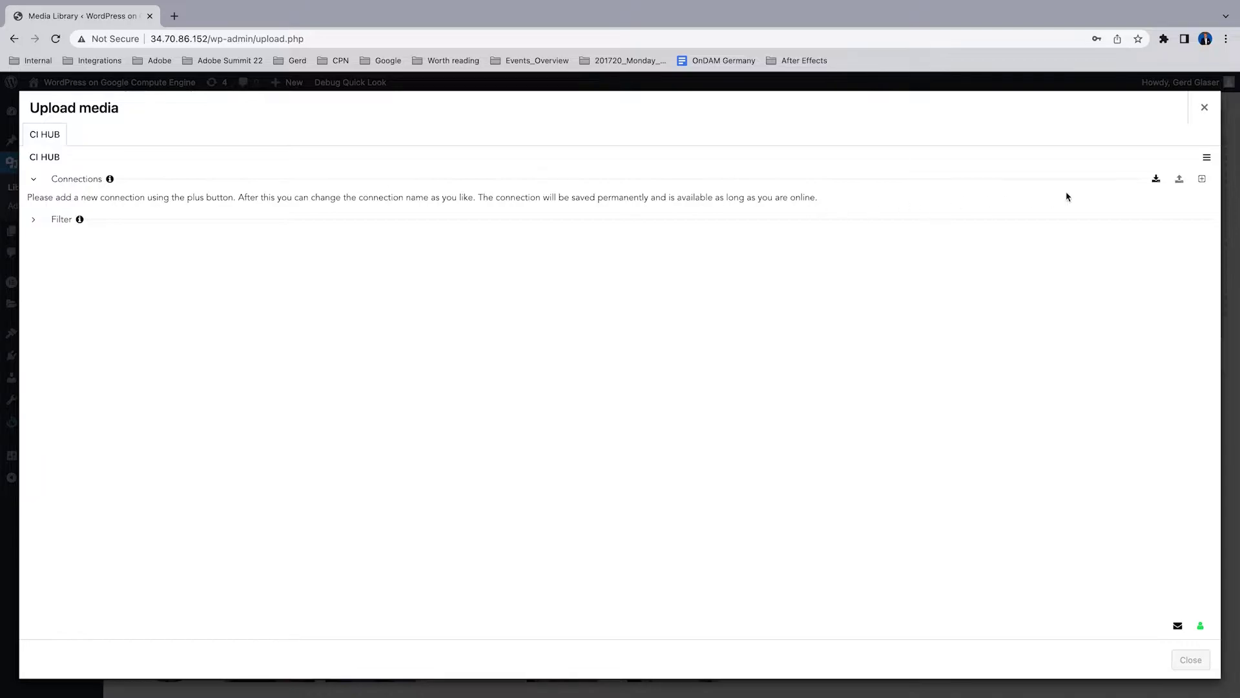
left_click(1203, 180)
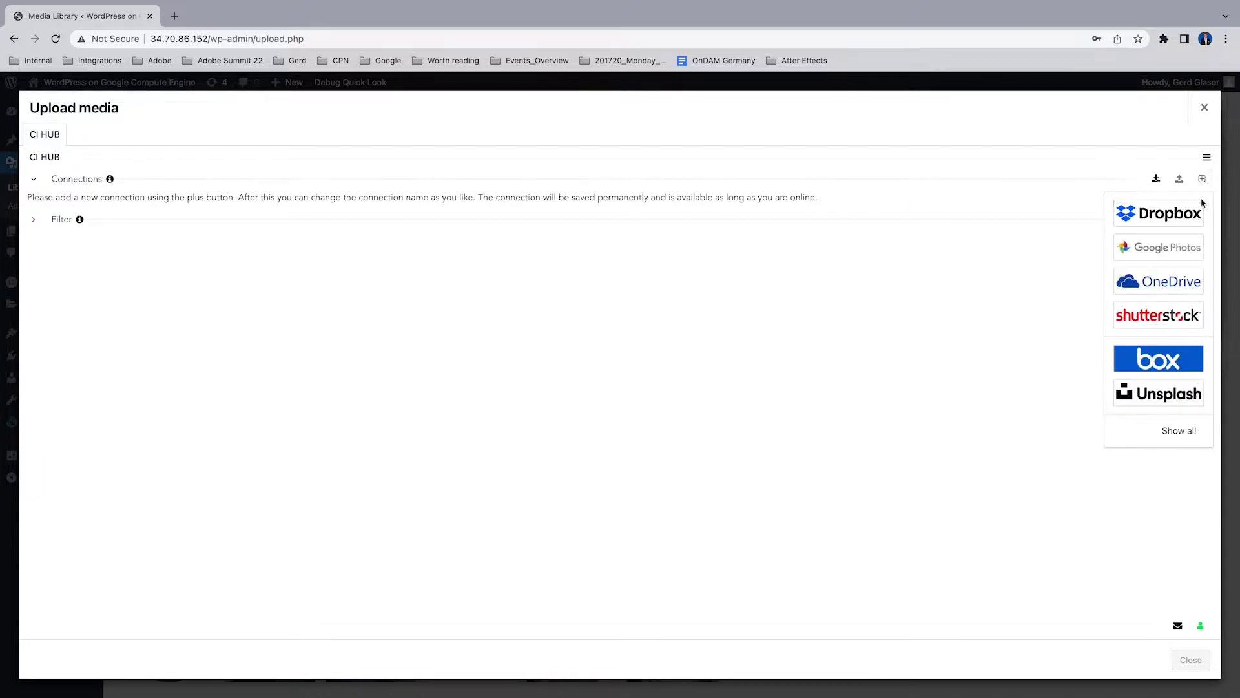
left_click(1178, 431)
left_click(264, 406)
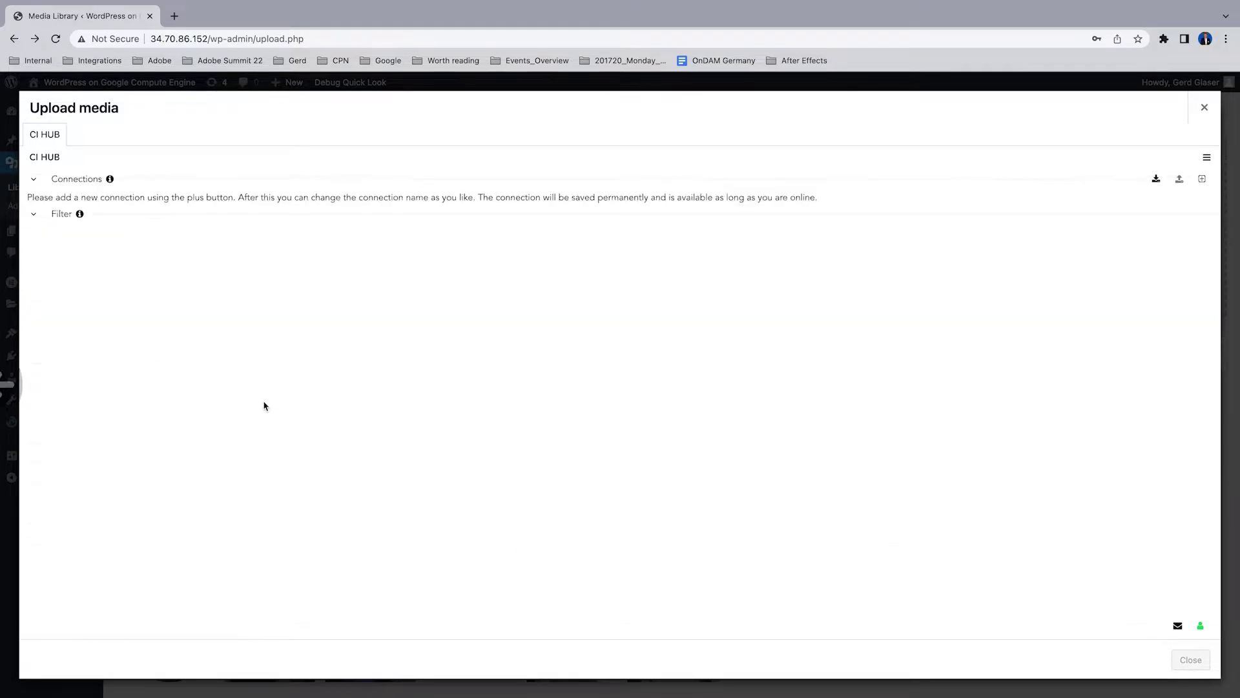
- Browse the full integrations list again, then return to the new-connection provider choices
left_click(1200, 181)
left_click(1179, 429)
scroll(647, 426, "down", 2)
scroll(647, 426, "down", 15)
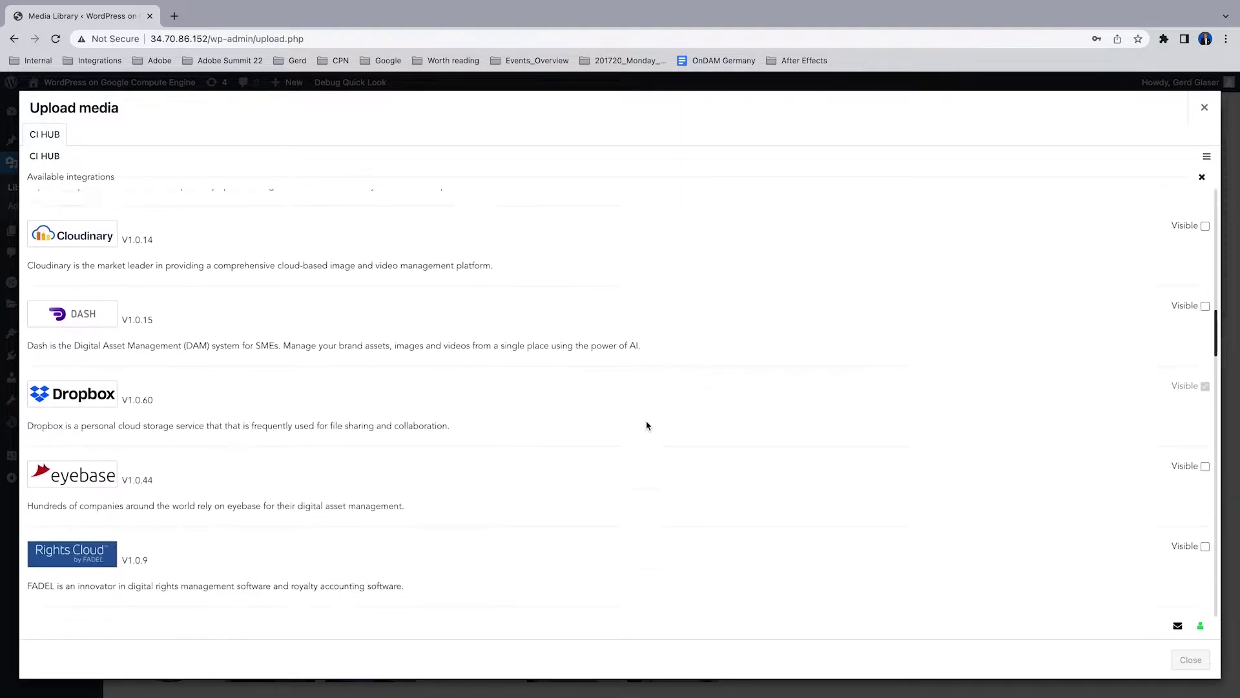
scroll(648, 426, "down", 7)
scroll(825, 307, "up", 20)
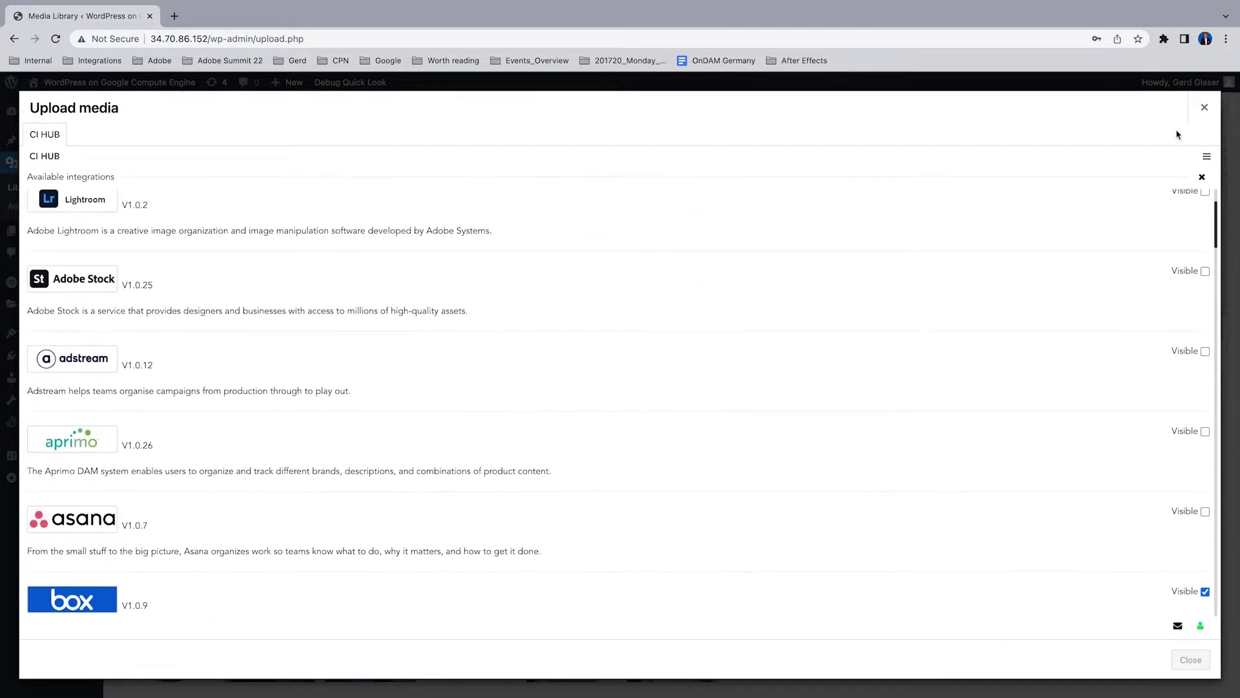
left_click(1202, 177)
left_click(1202, 182)
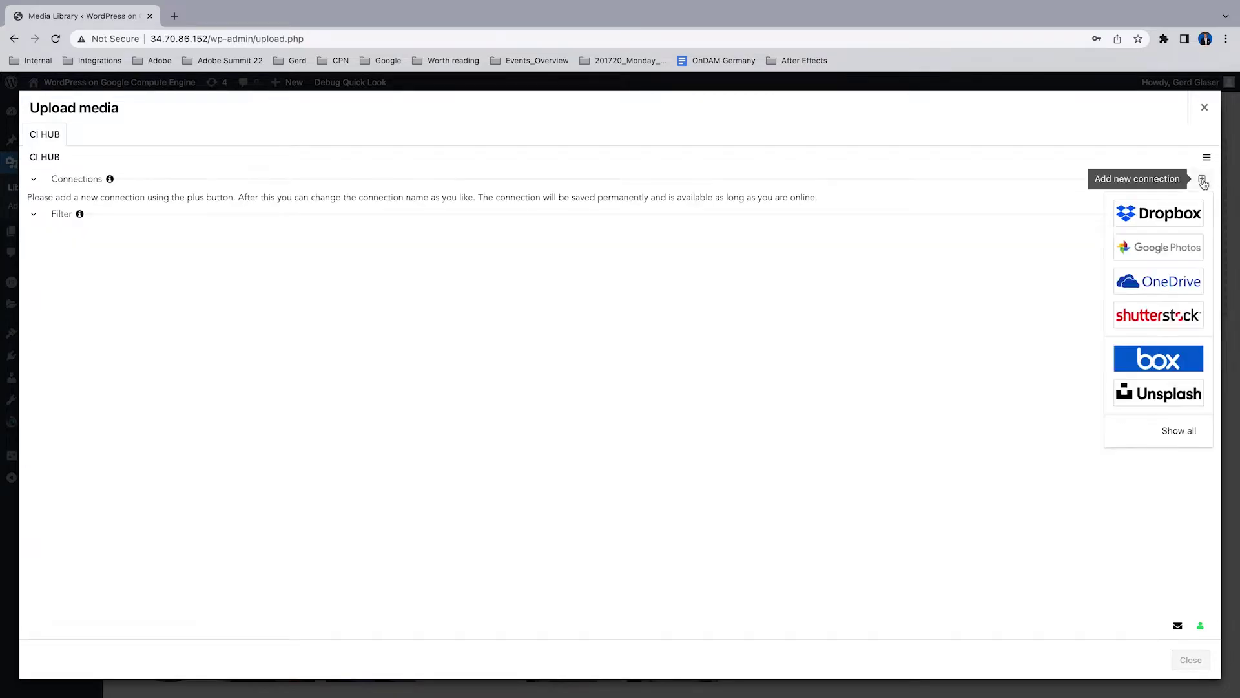
- Authorize and grant CI HUB access to Box, then add an Unsplash connection
left_click(1161, 363)
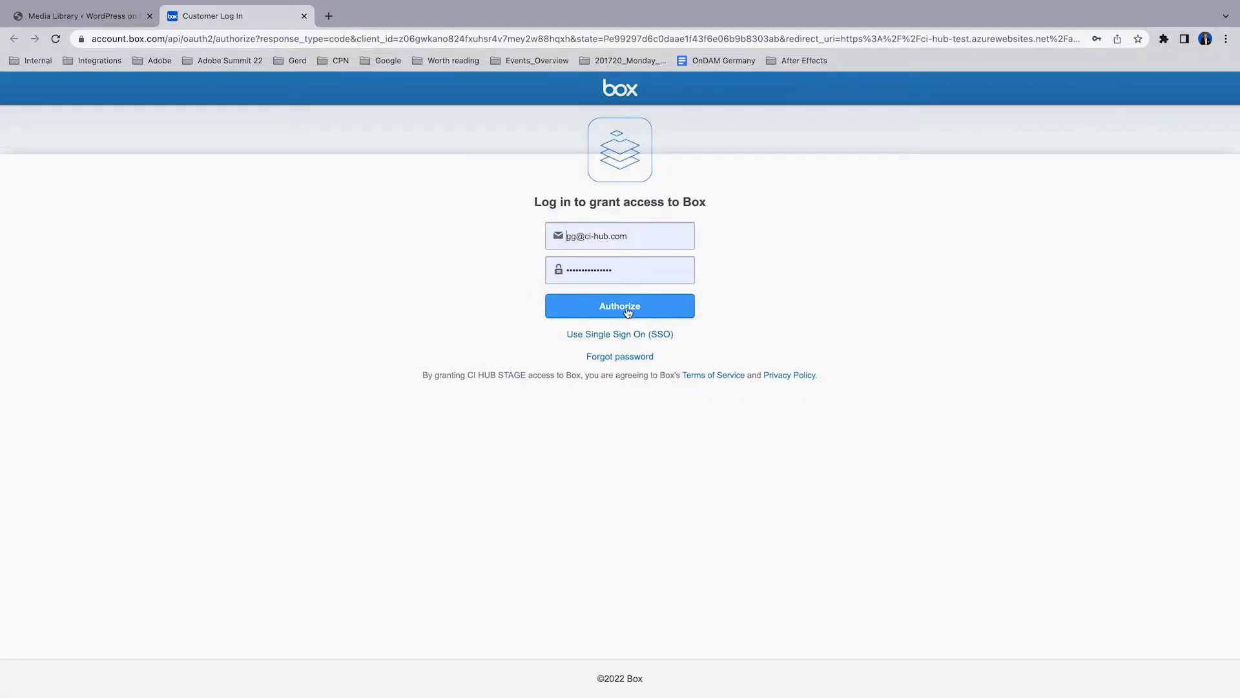
left_click(626, 311)
left_click(620, 298)
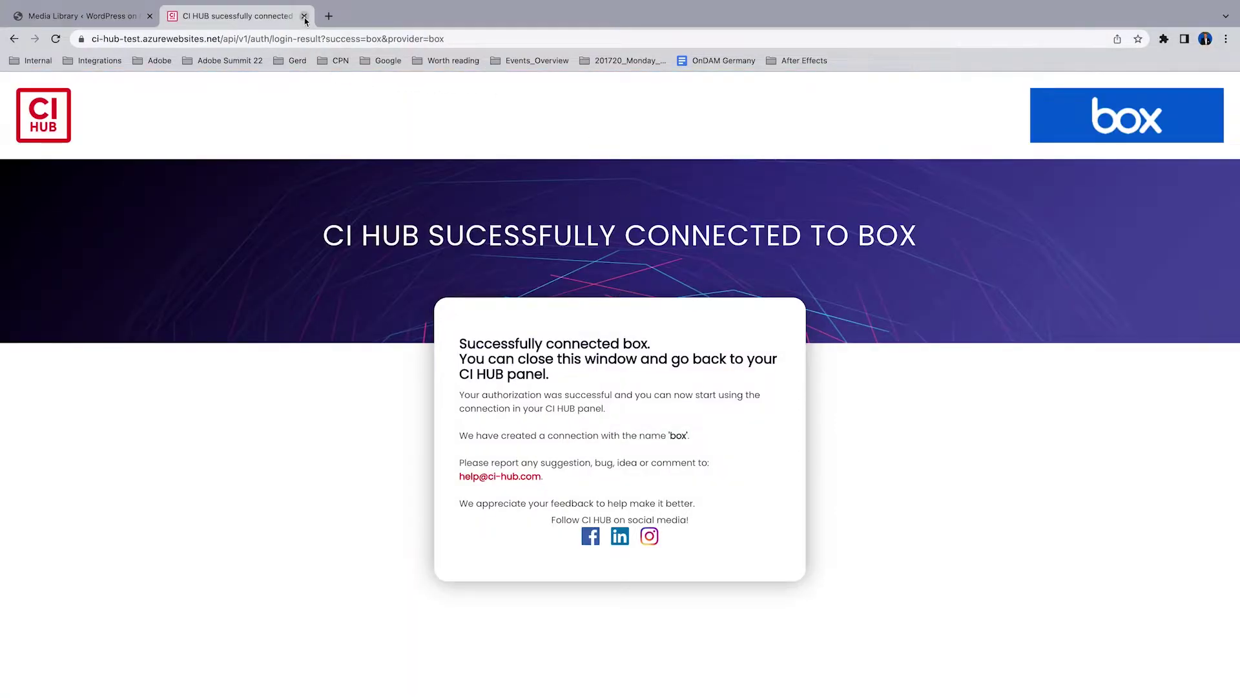
left_click(304, 16)
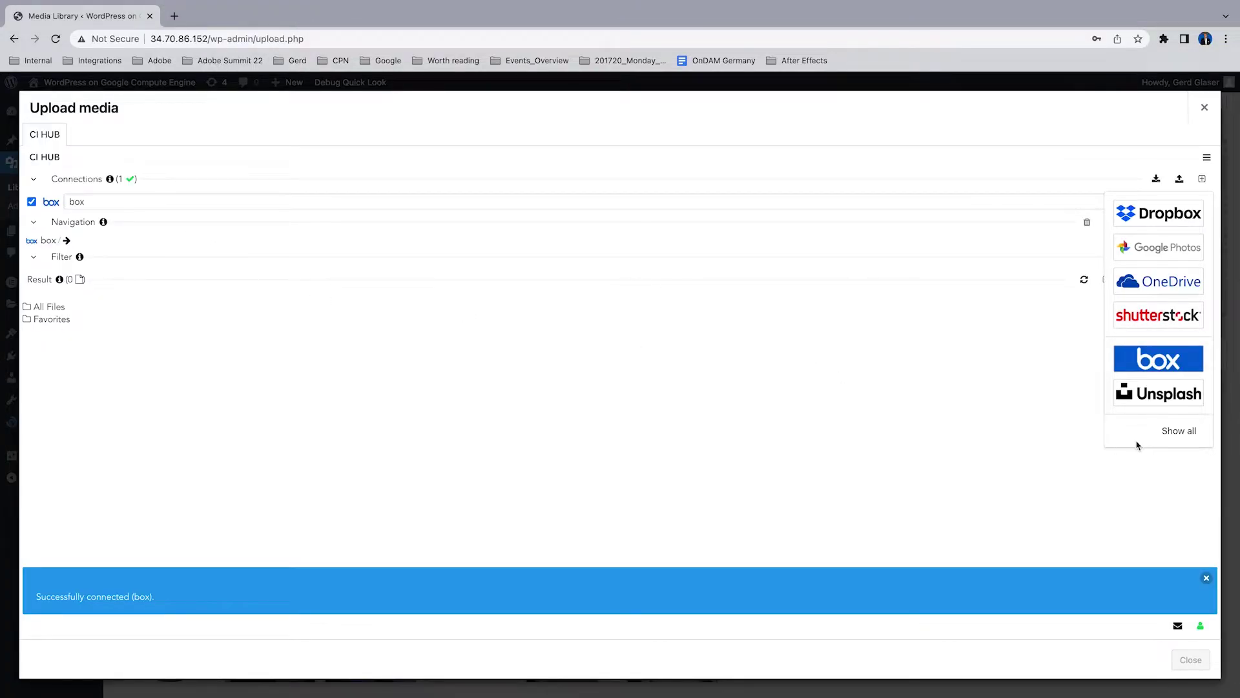
left_click(1167, 400)
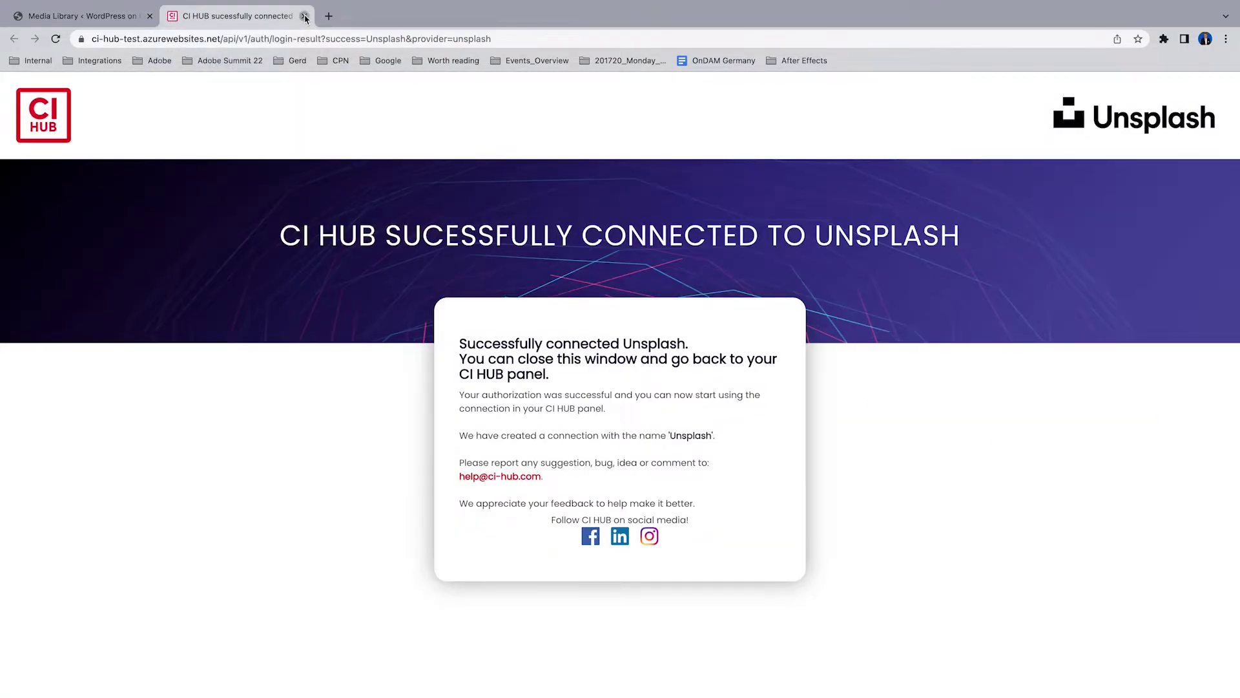
left_click(304, 17)
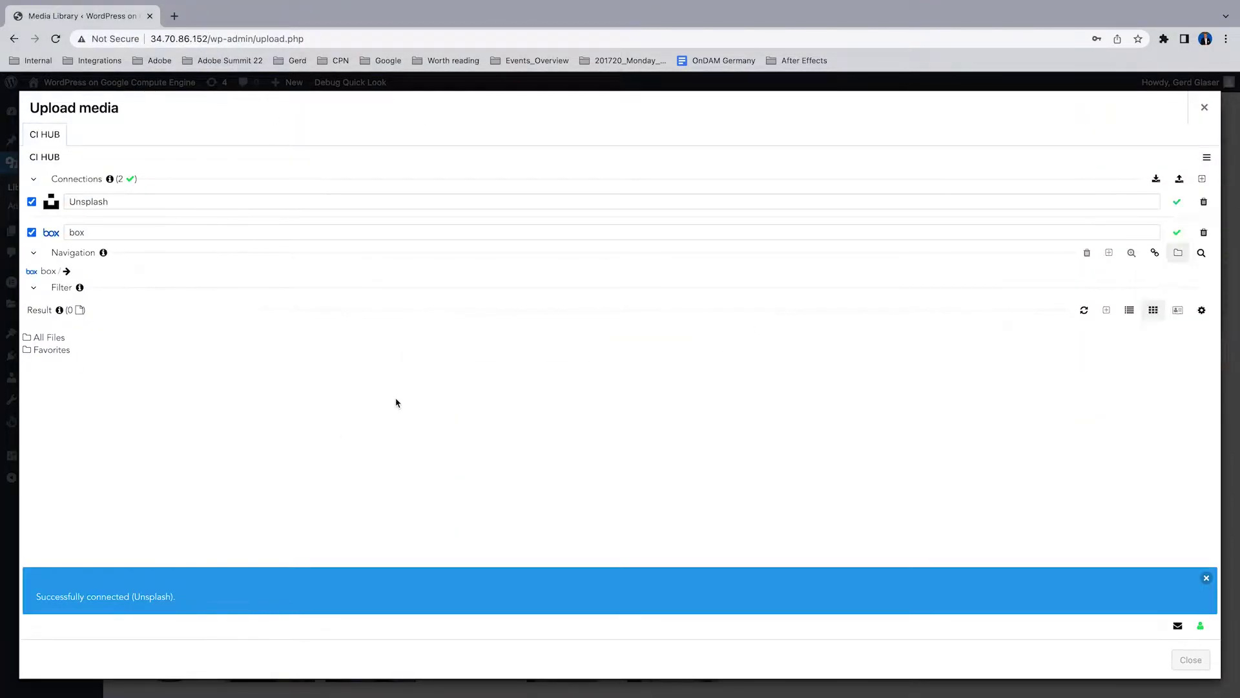
- Retrieve the saved connection profile and take over its box, Getty, Unsplash and CELUM connections
left_click(1156, 179)
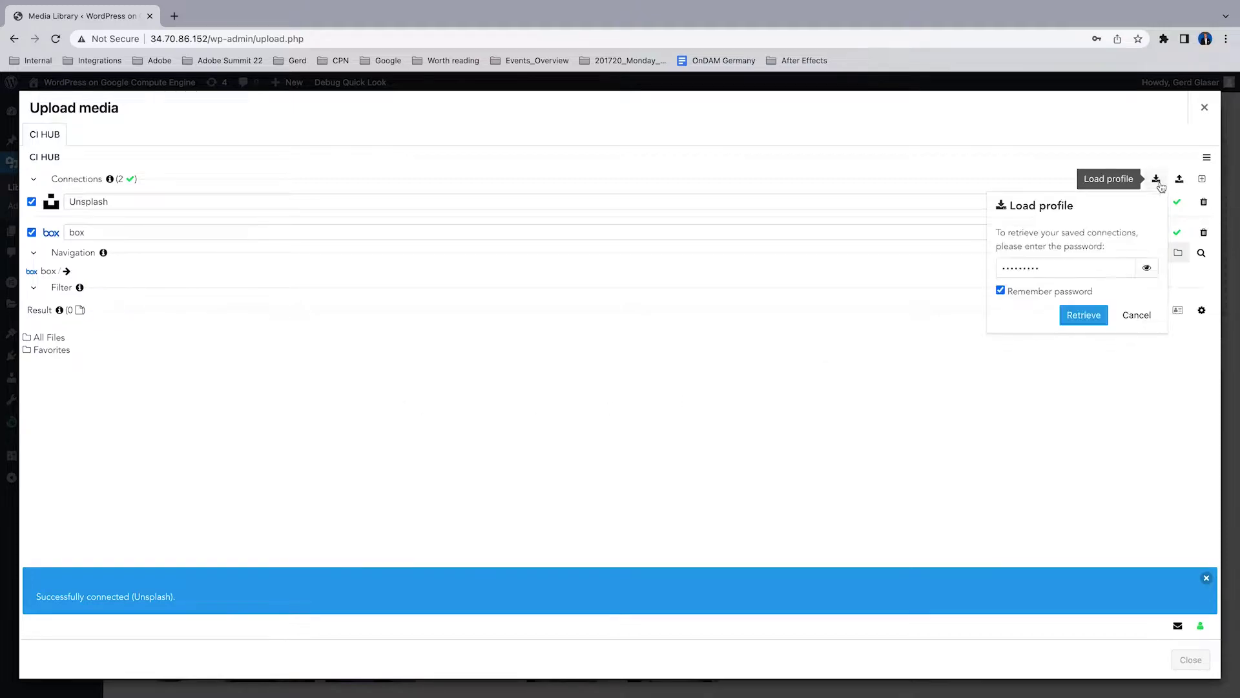
left_click(1085, 317)
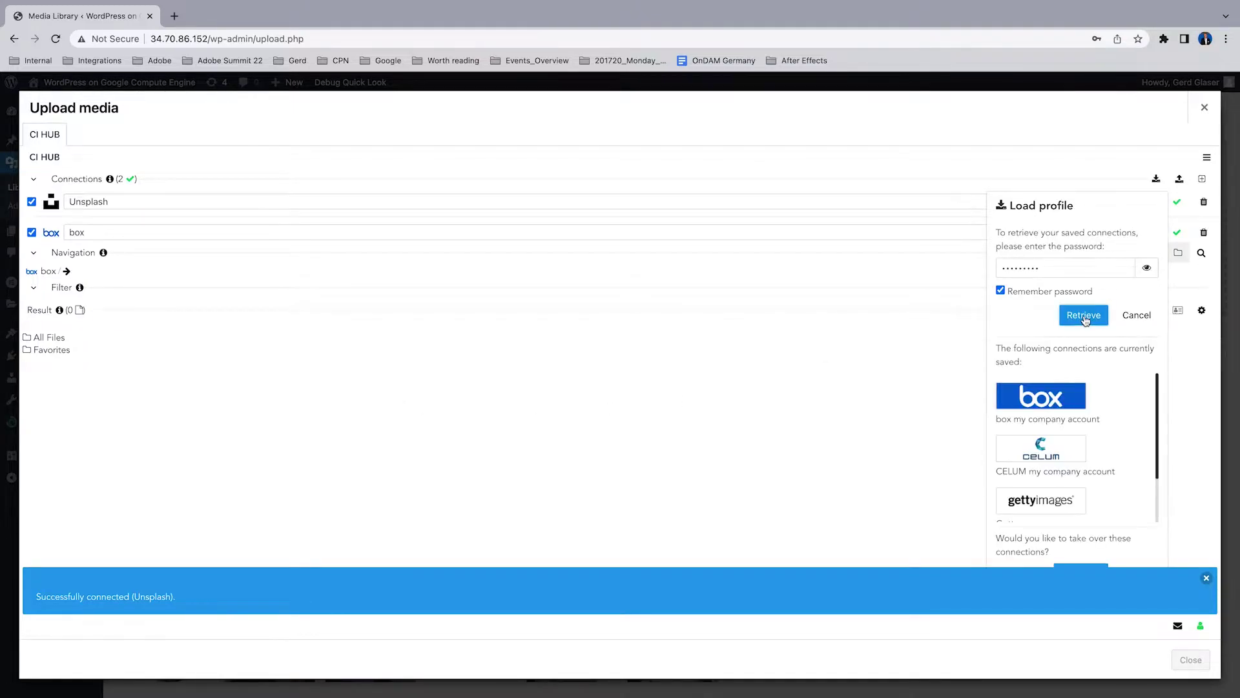
scroll(1087, 427, "down", 2)
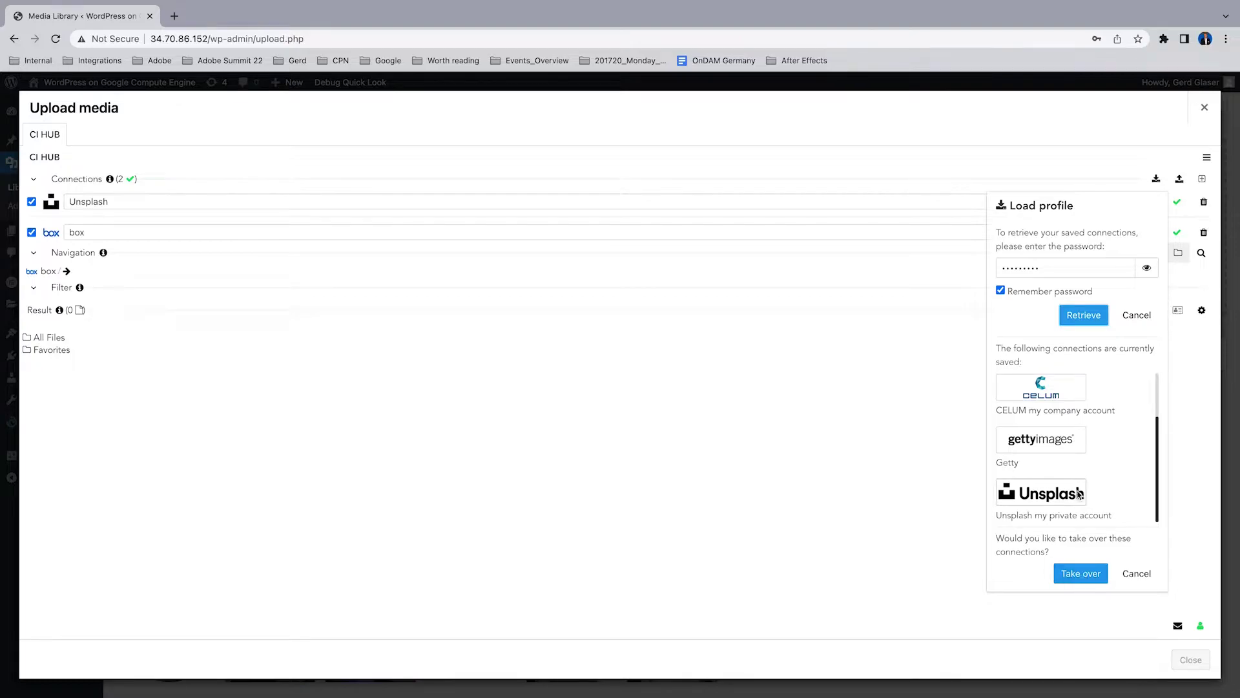
scroll(1081, 495, "up", 3)
left_click(1076, 576)
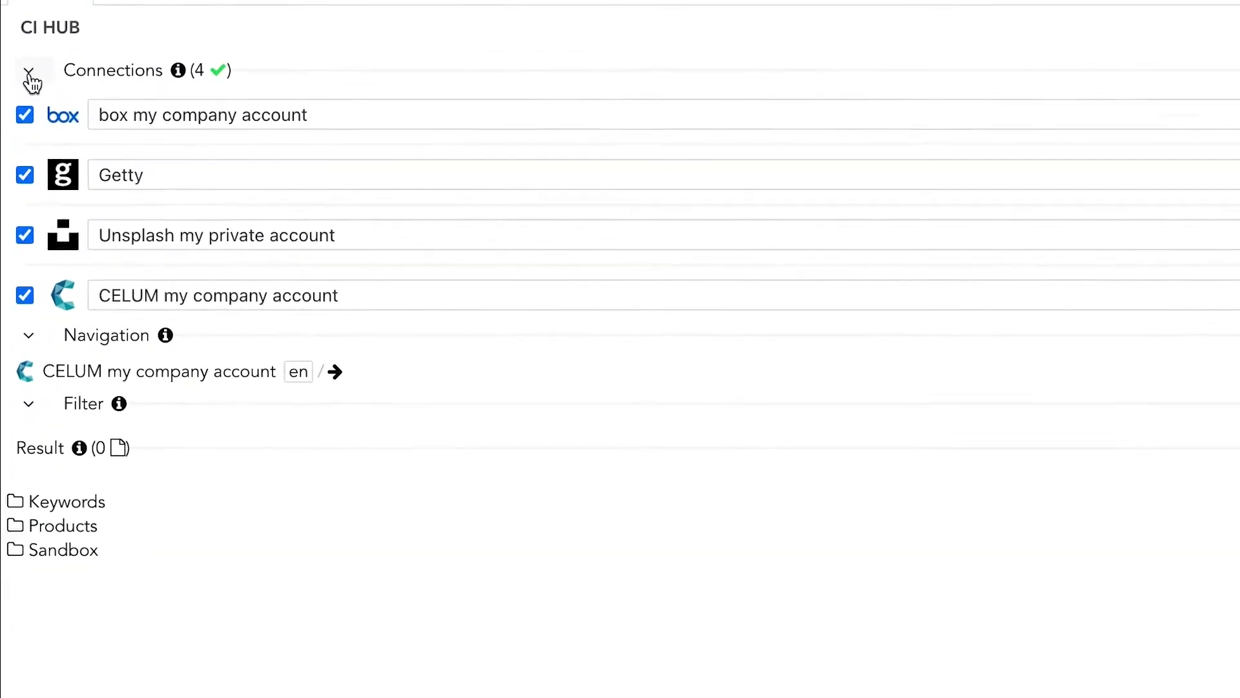
- Collapse Connections and cycle the browsed account through box, CELUM, Getty and Unsplash, ending on box my company
left_click(29, 70)
left_click(27, 129)
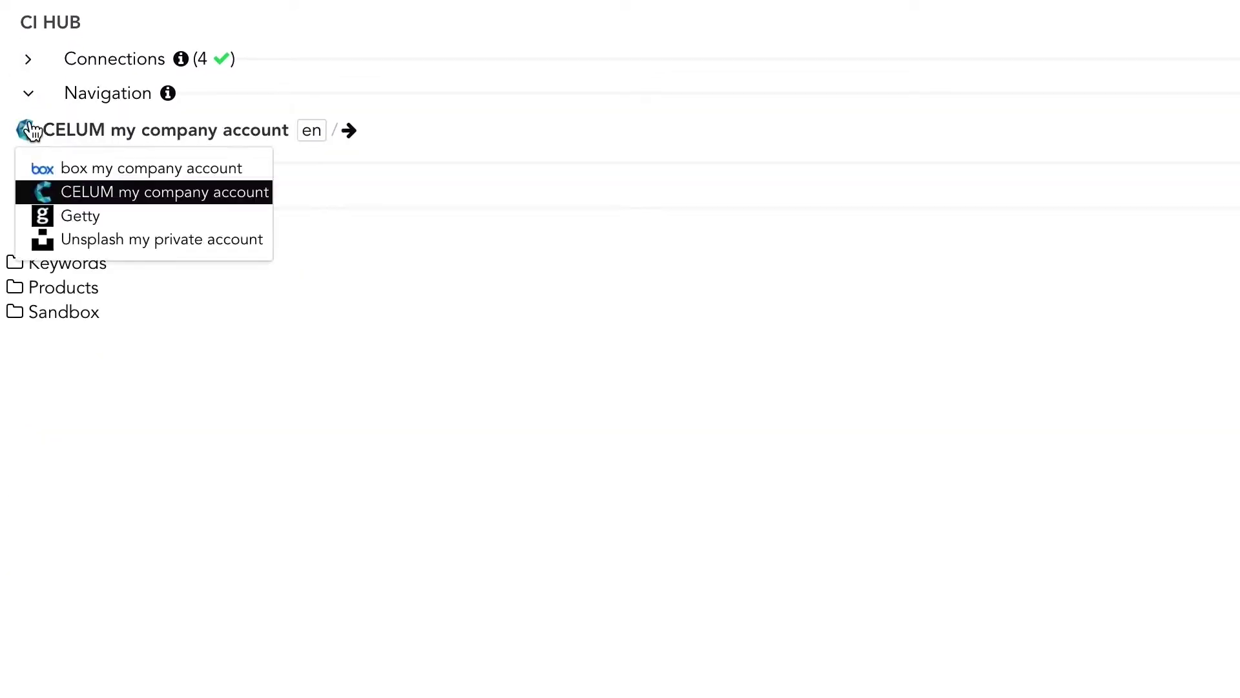
left_click(71, 171)
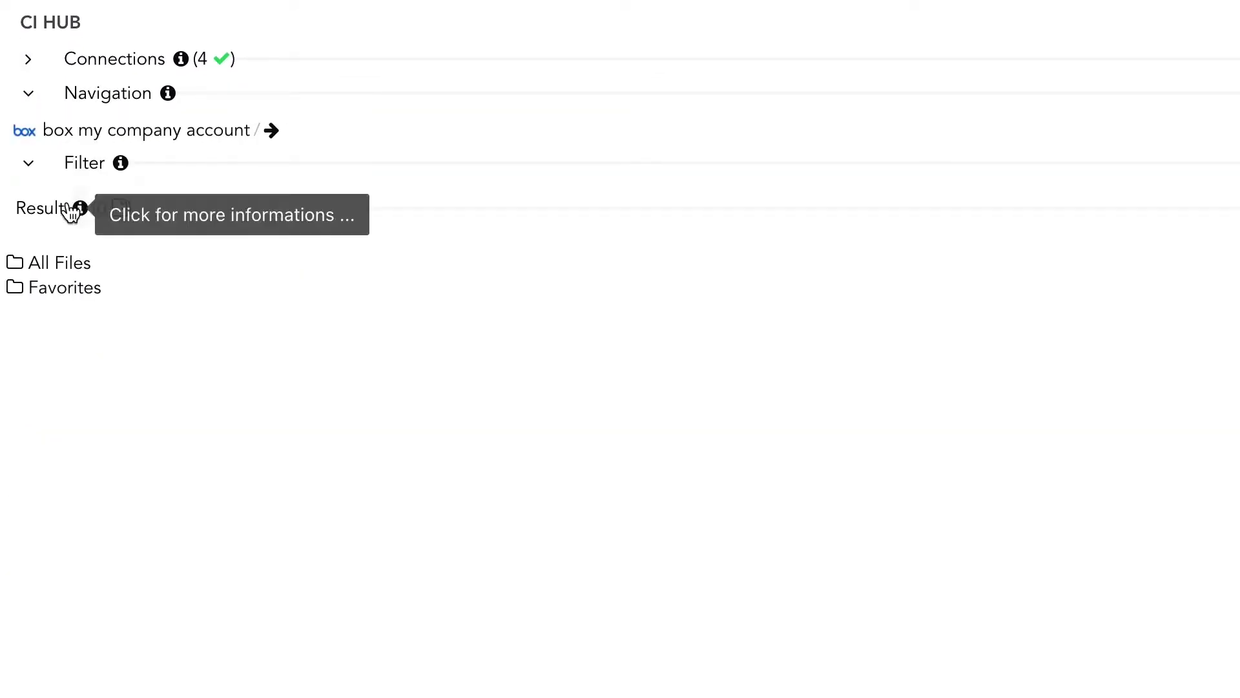
left_click(56, 132)
left_click(73, 194)
left_click(68, 132)
left_click(71, 215)
left_click(68, 155)
left_click(75, 238)
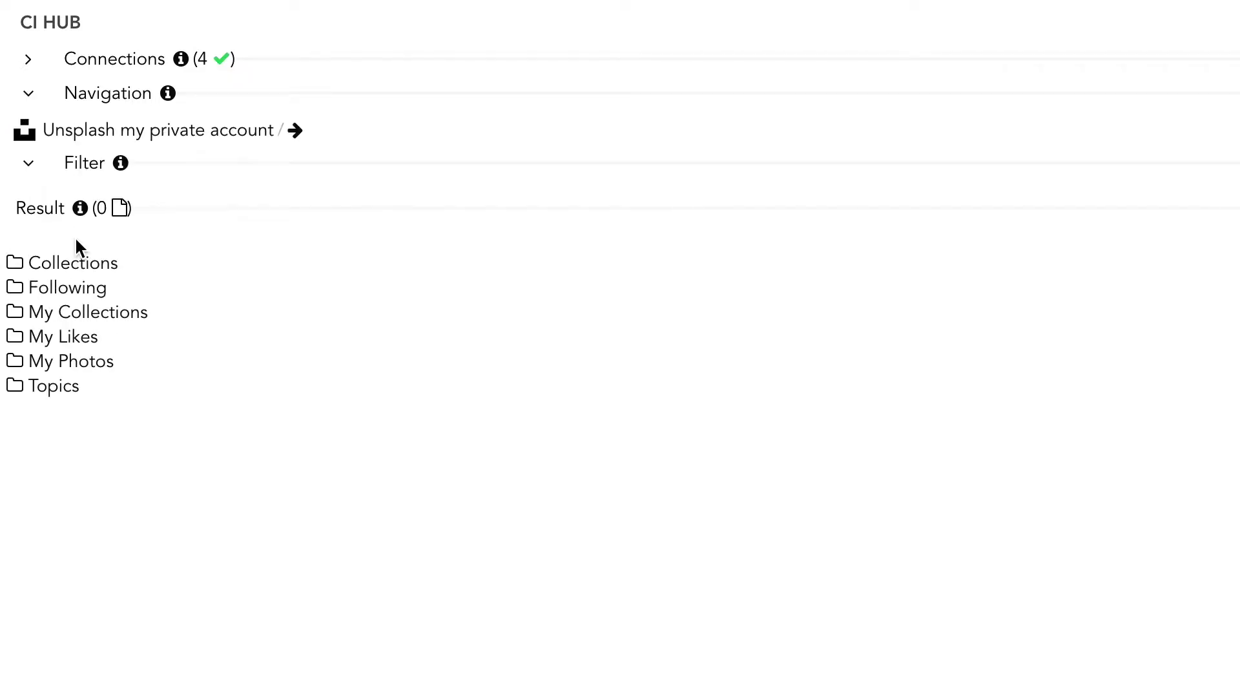
left_click(69, 152)
left_click(71, 171)
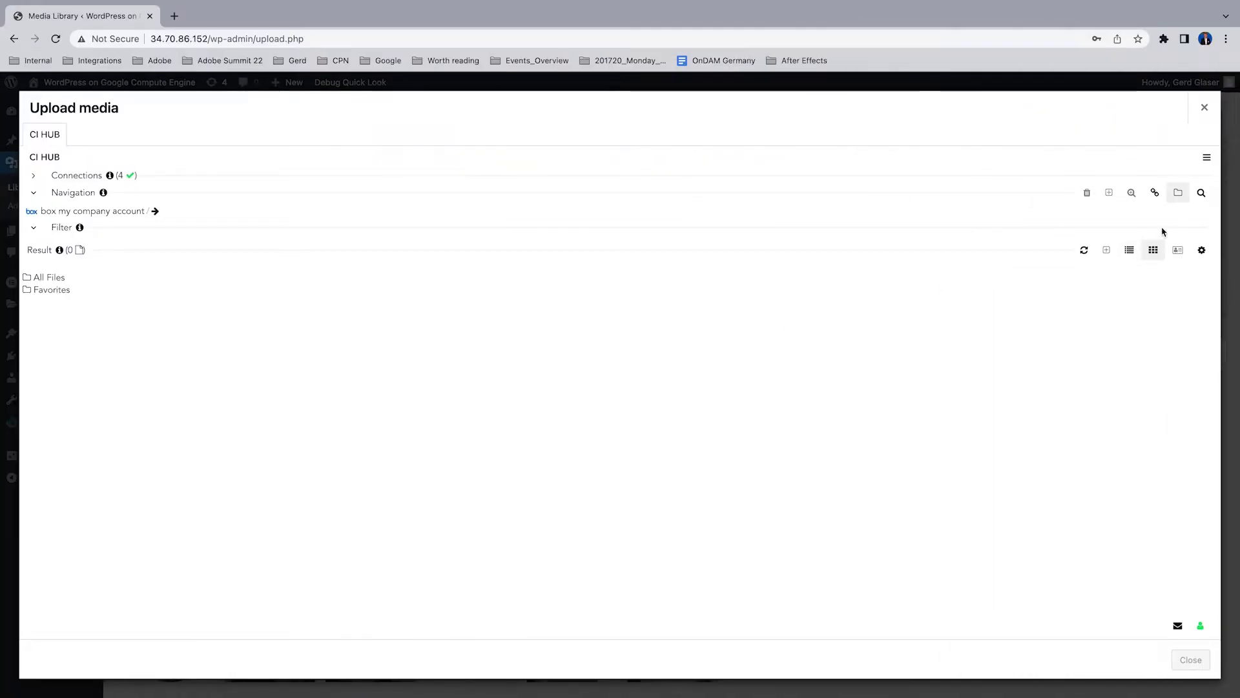
- Search the box account for BeachScene, then search the CELUM account for woman
left_click(1202, 193)
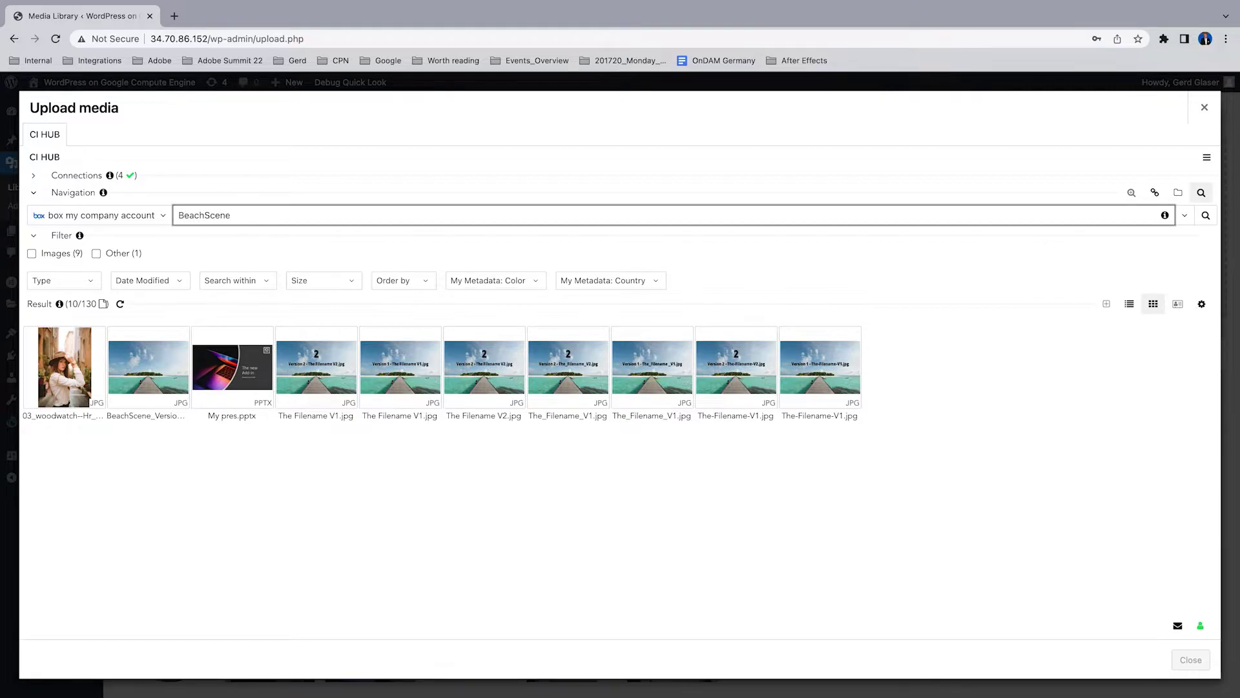
key("Return")
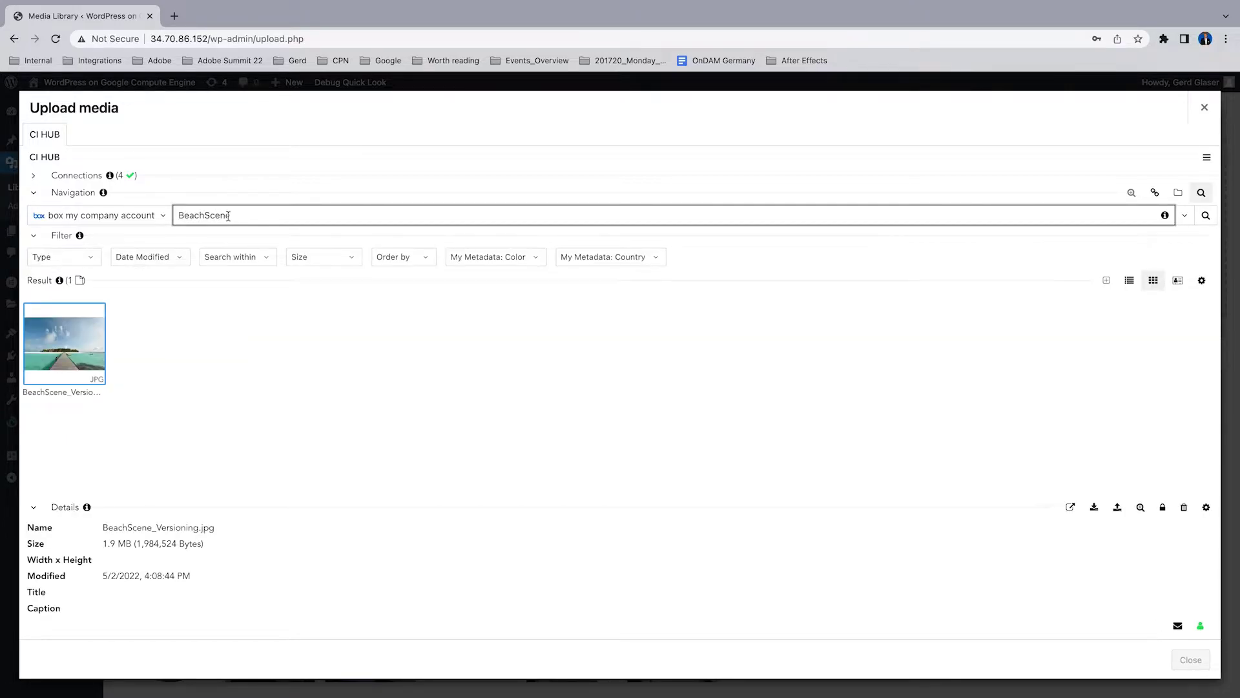
left_click(97, 215)
left_click(36, 267)
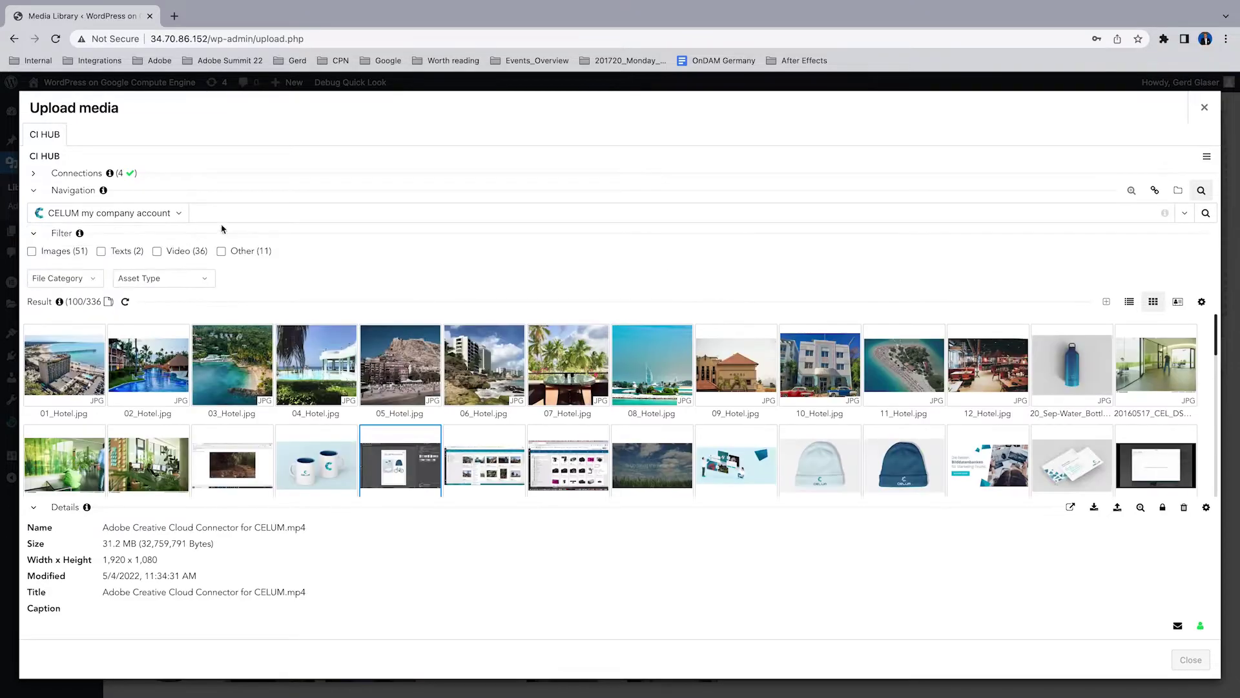
left_click(221, 215)
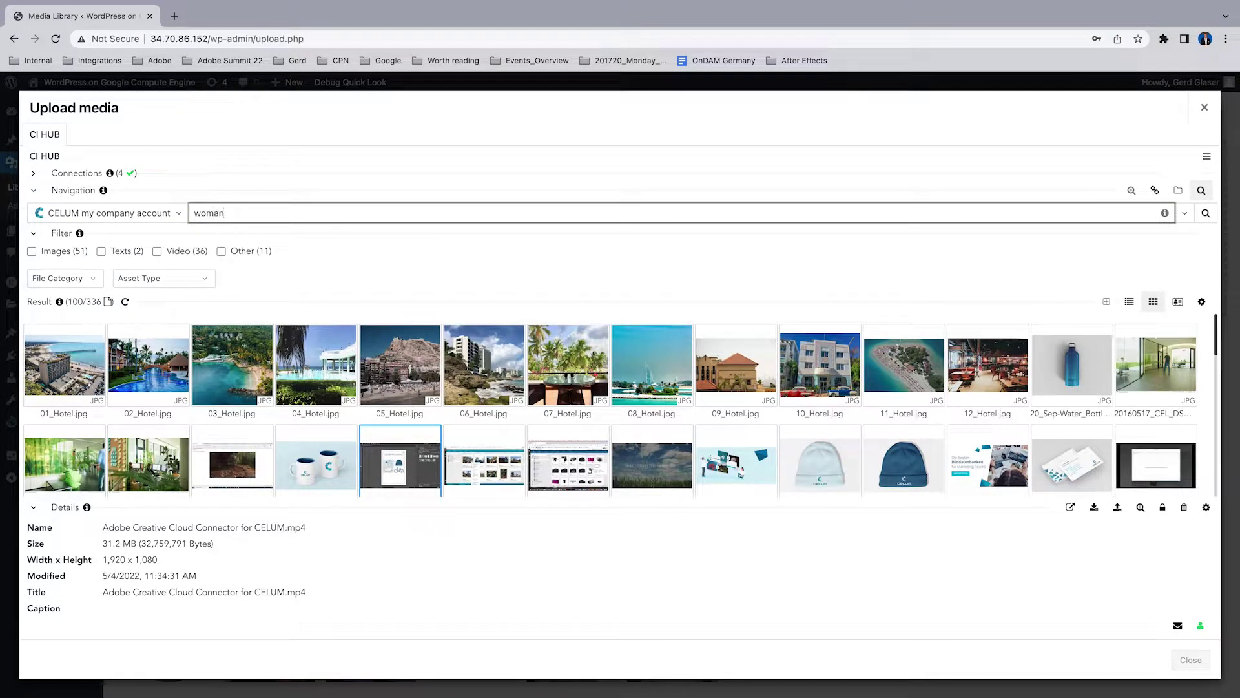
key("Return")
- Search Getty for 'Beach Scene' and Unsplash for 'Ford Mustang Oldtimer', then return to box my company
left_click(104, 215)
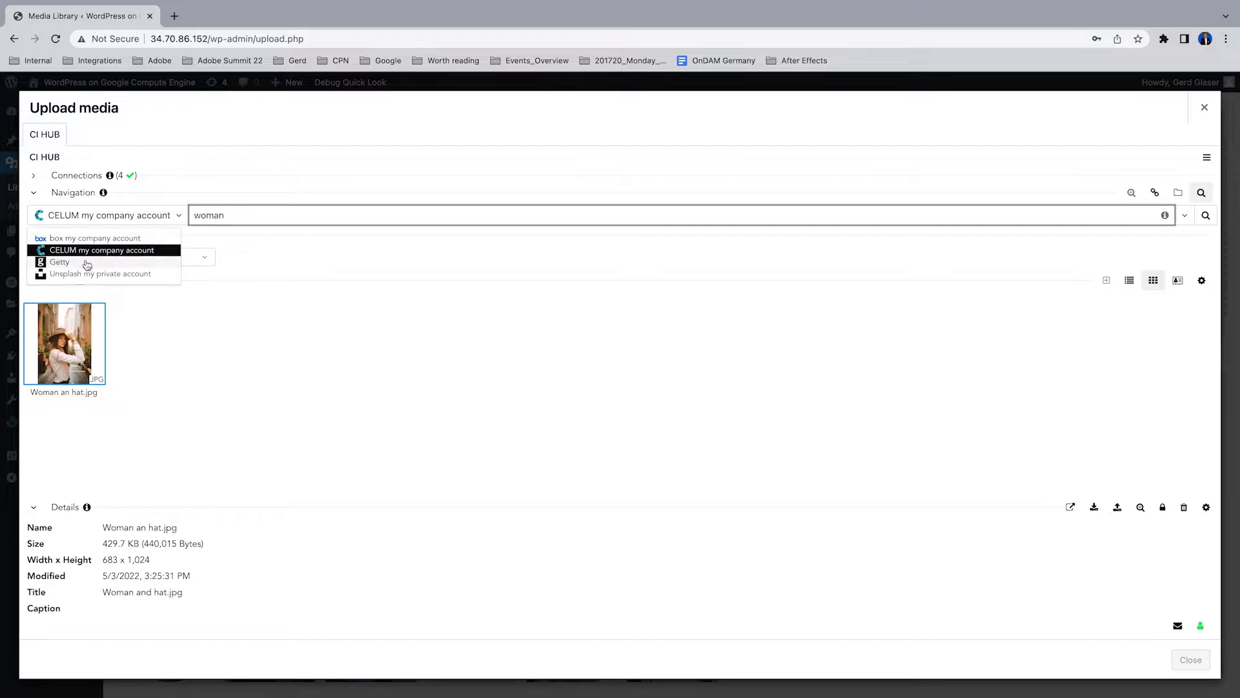
left_click(81, 268)
left_click(231, 215)
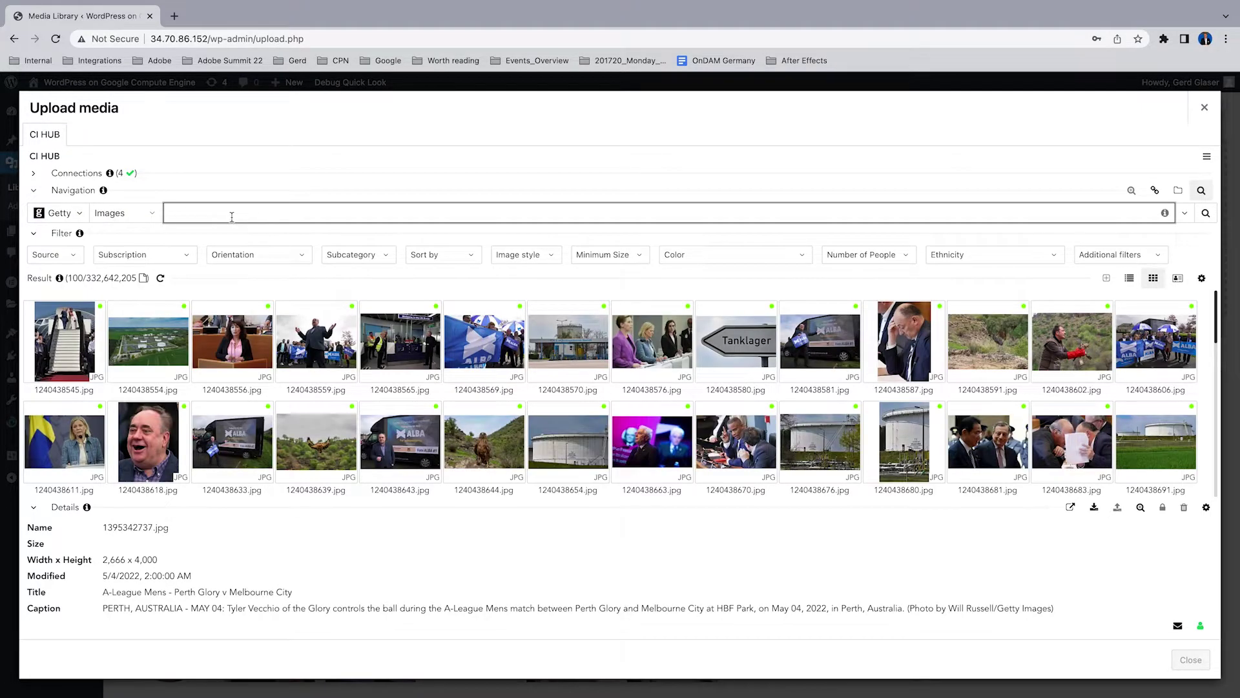
type("Beach Scene")
key("Return")
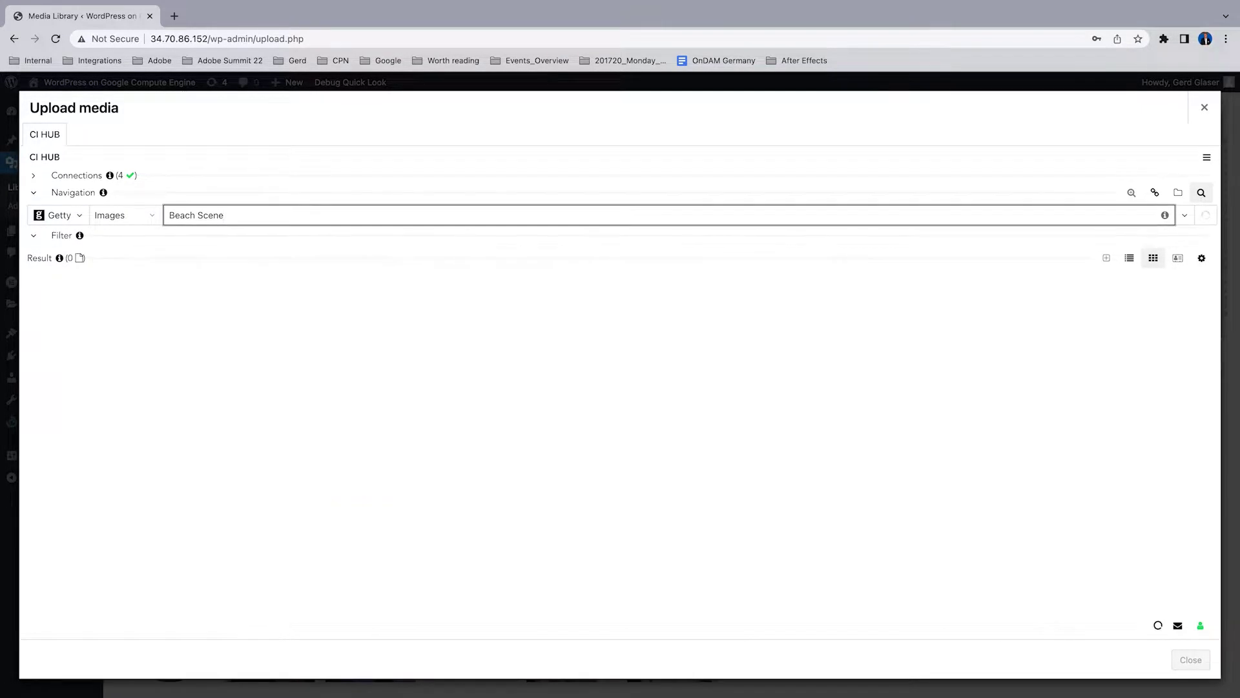
left_click(61, 215)
left_click(81, 272)
left_click(215, 215)
type("Ford Mustang Ol")
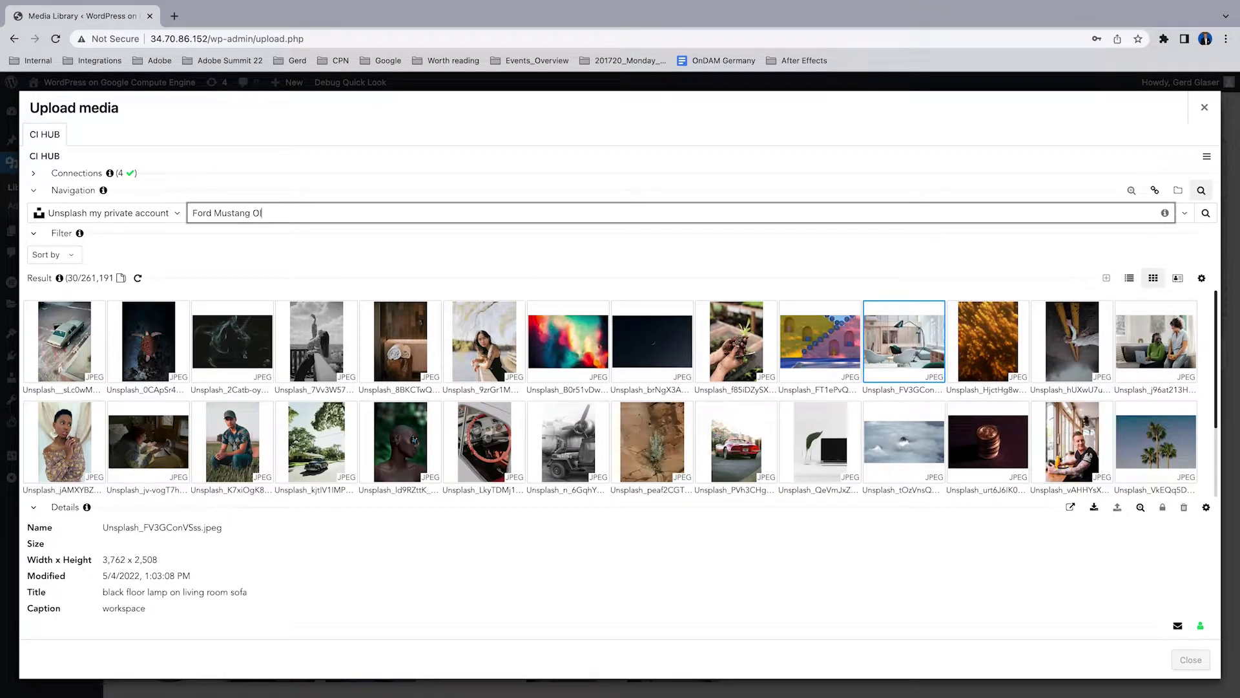
type("dtimer")
key("Return")
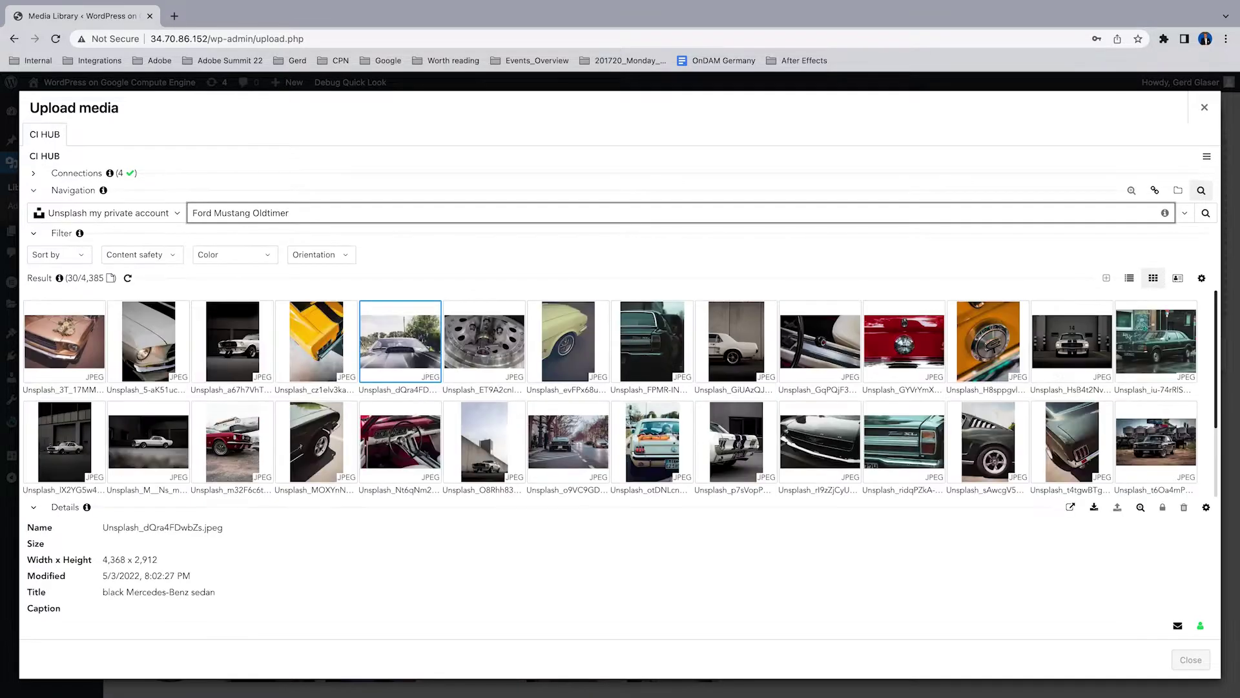
left_click(107, 212)
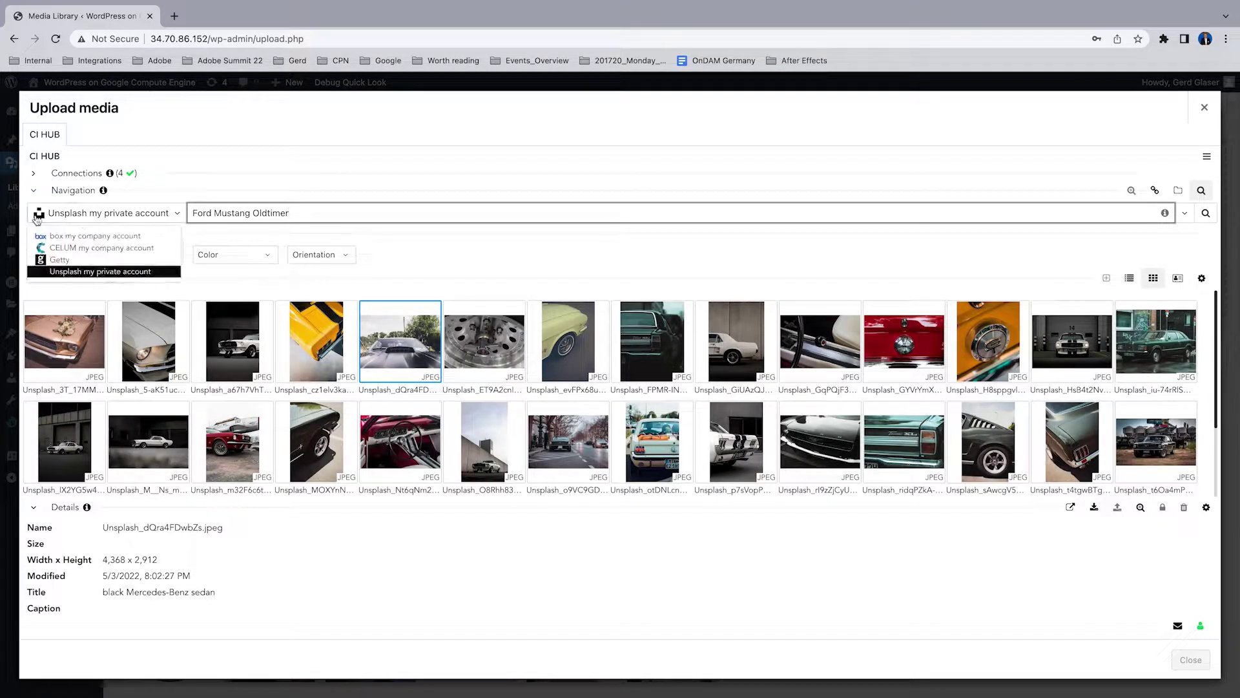
left_click(56, 238)
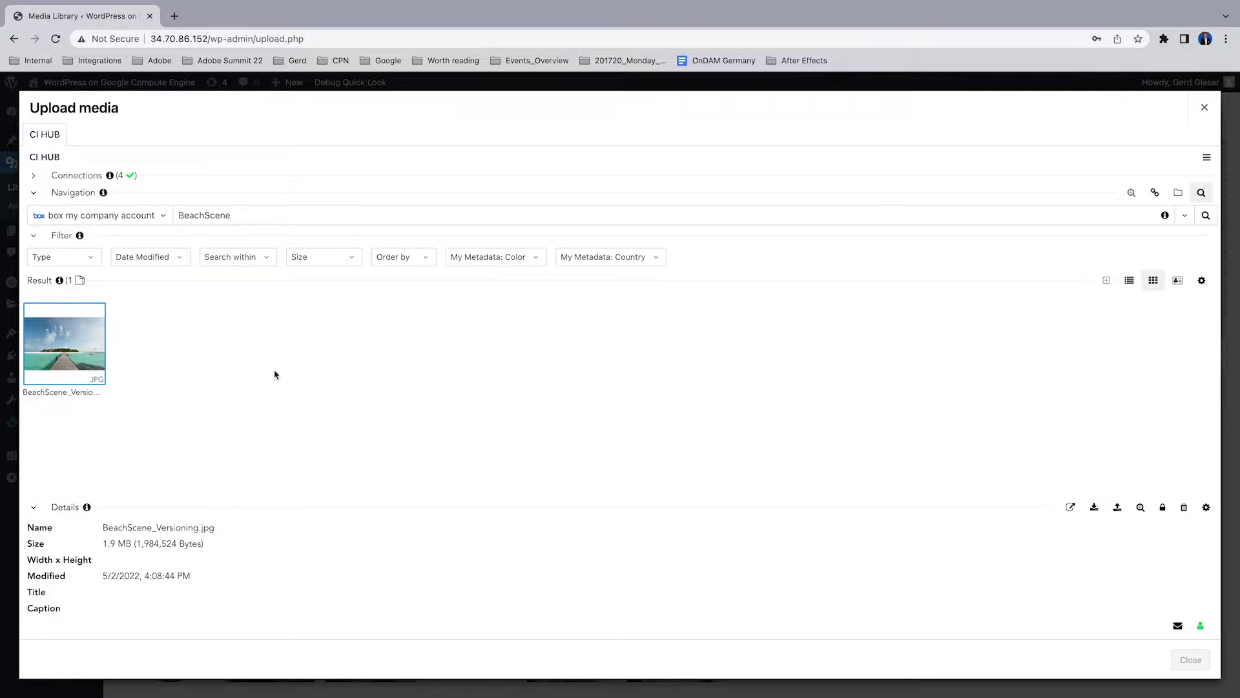
- Preview the Type, Date Modified, Search within and Size filter options
left_click(90, 257)
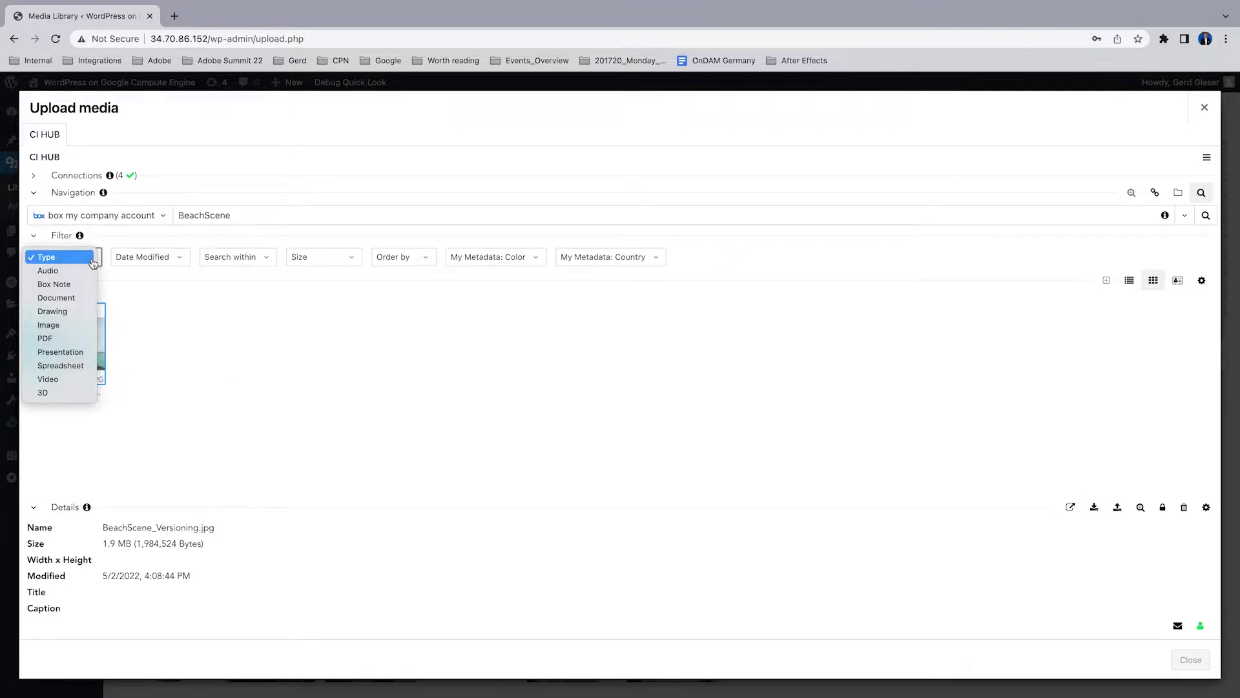
left_click(184, 260)
left_click(184, 260)
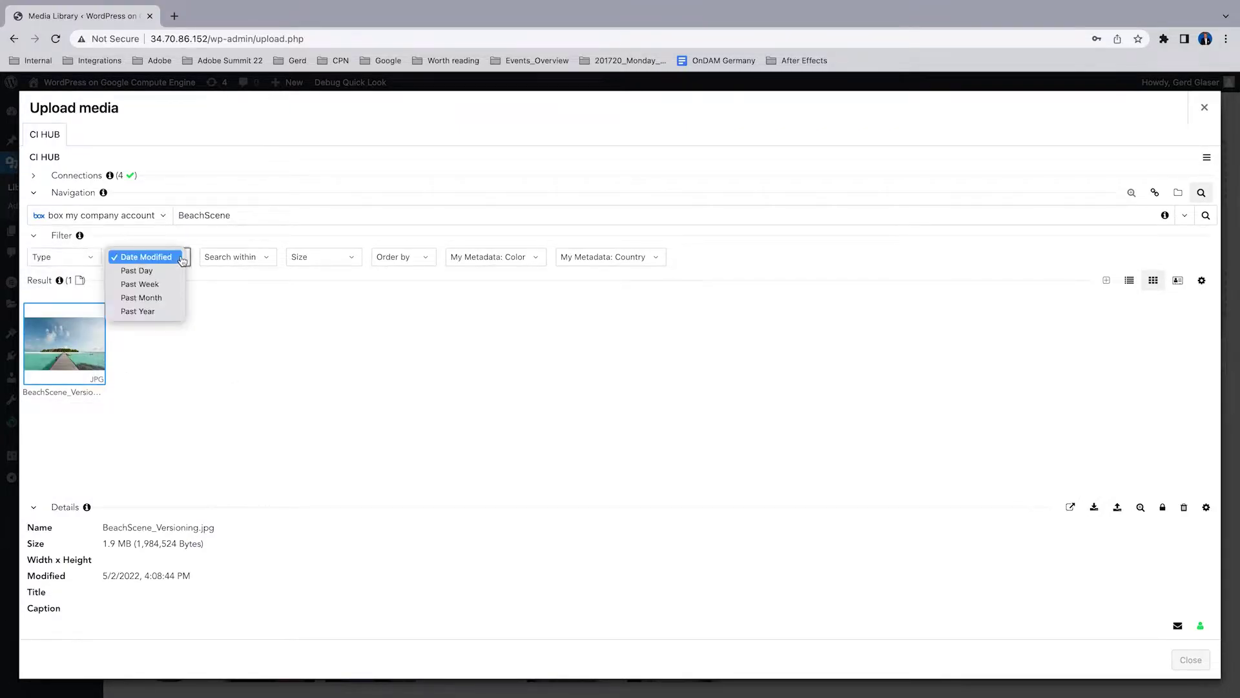
left_click(269, 260)
left_click(268, 261)
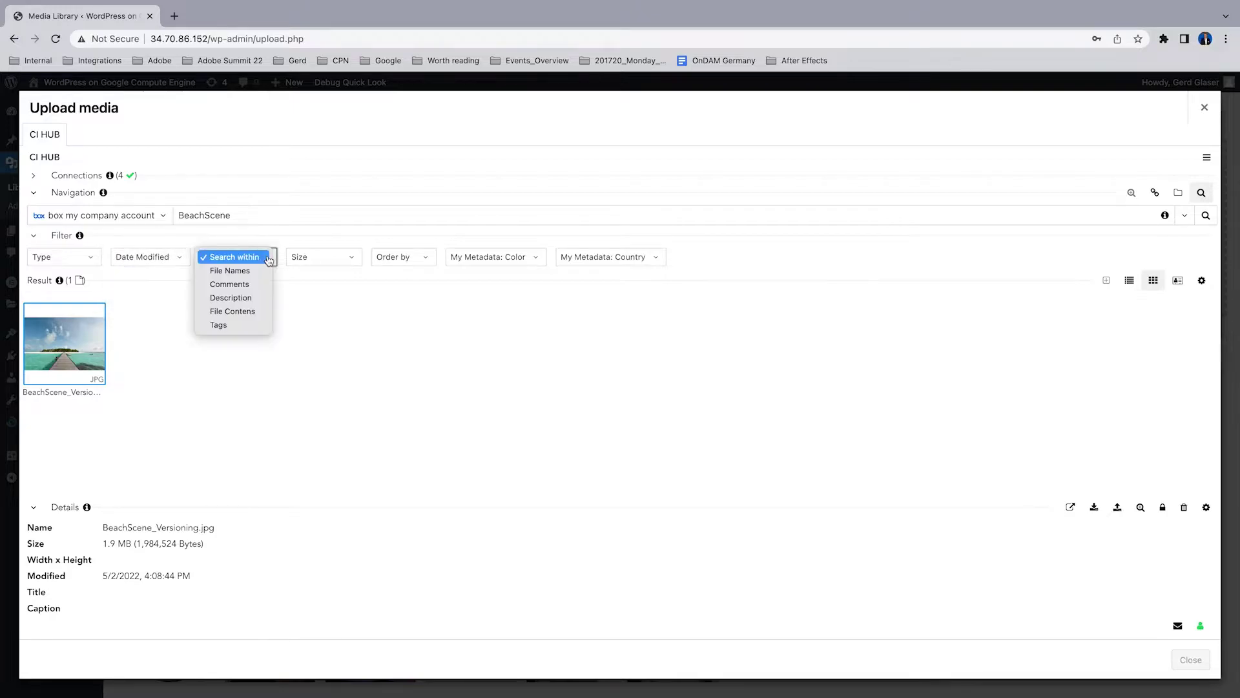
left_click(354, 261)
left_click(354, 260)
left_click(421, 258)
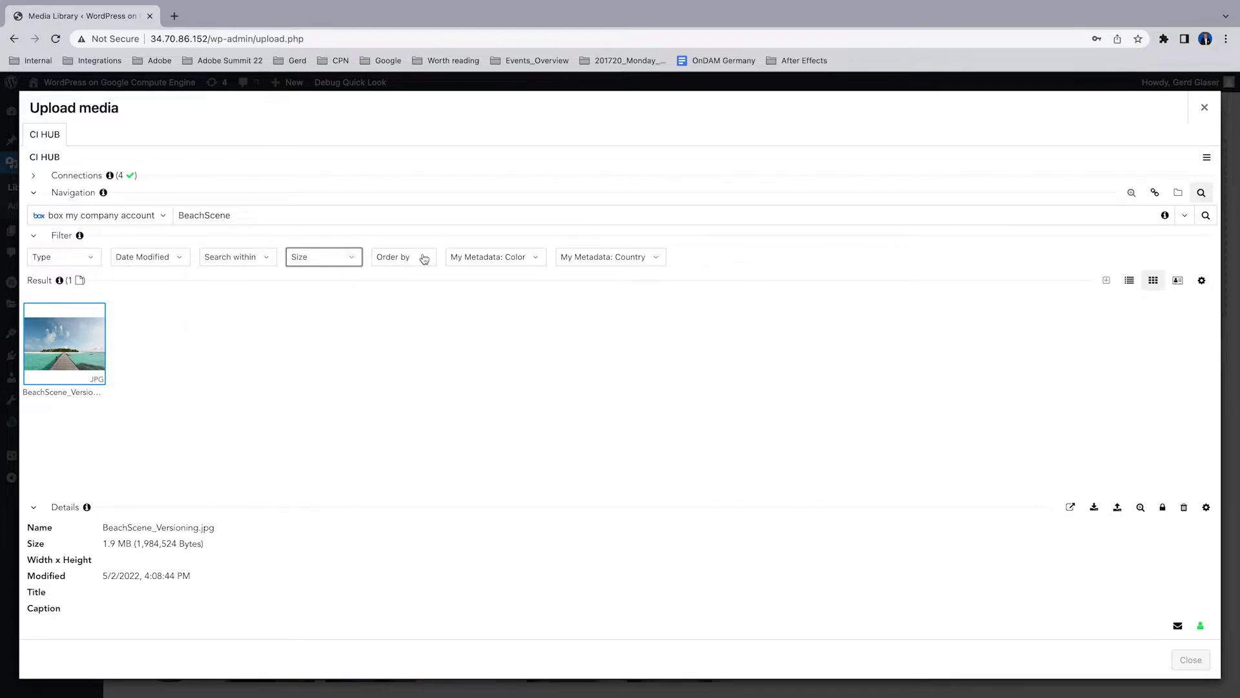
- Preview the Order by, My Metadata: Color and My Metadata: Country options
left_click(422, 258)
left_click(532, 260)
left_click(532, 259)
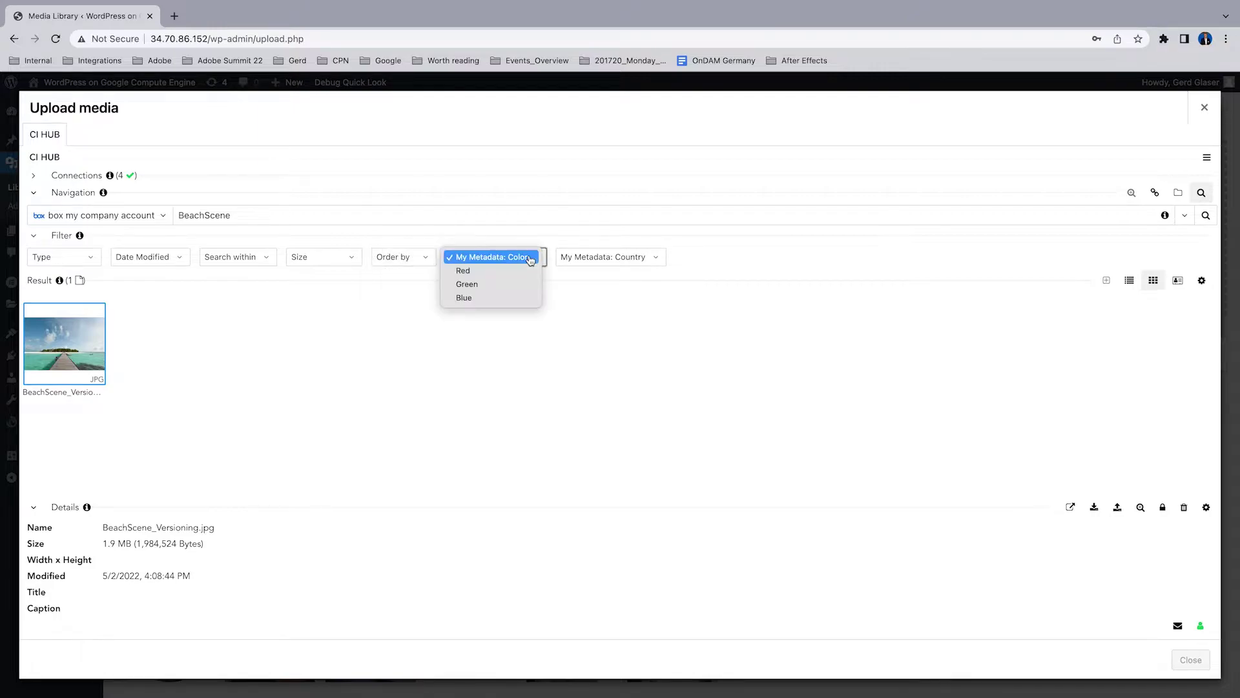
left_click(653, 259)
left_click(653, 259)
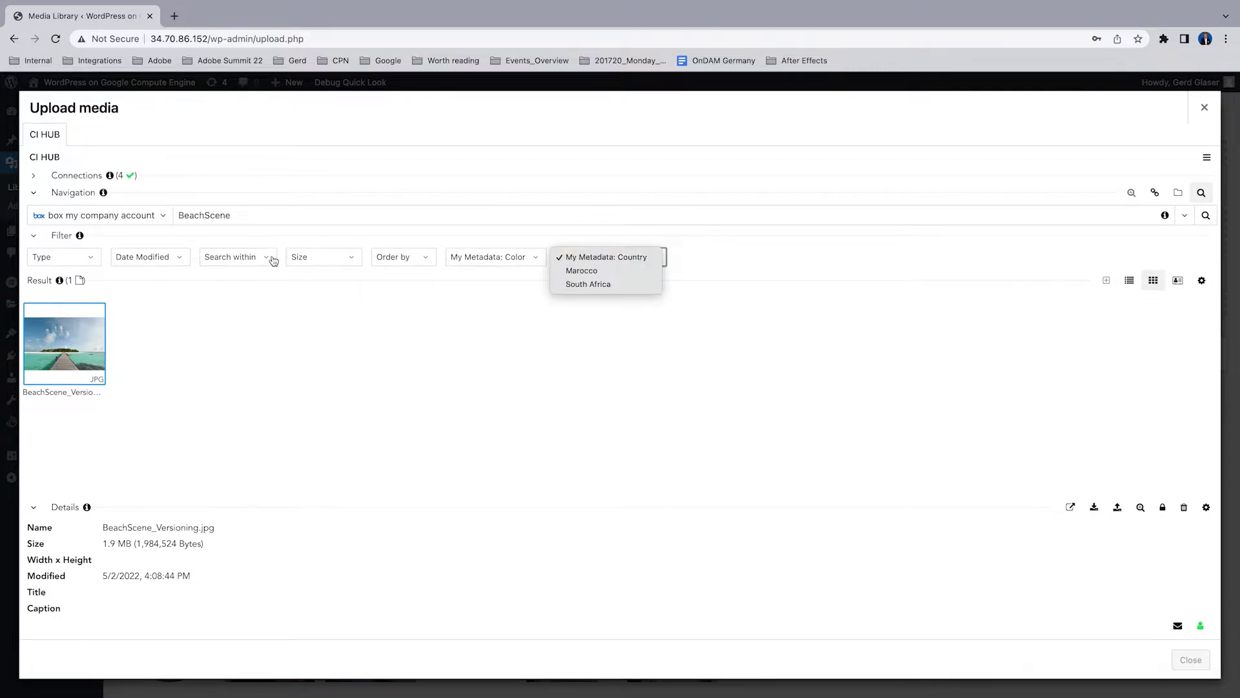
left_click(268, 358)
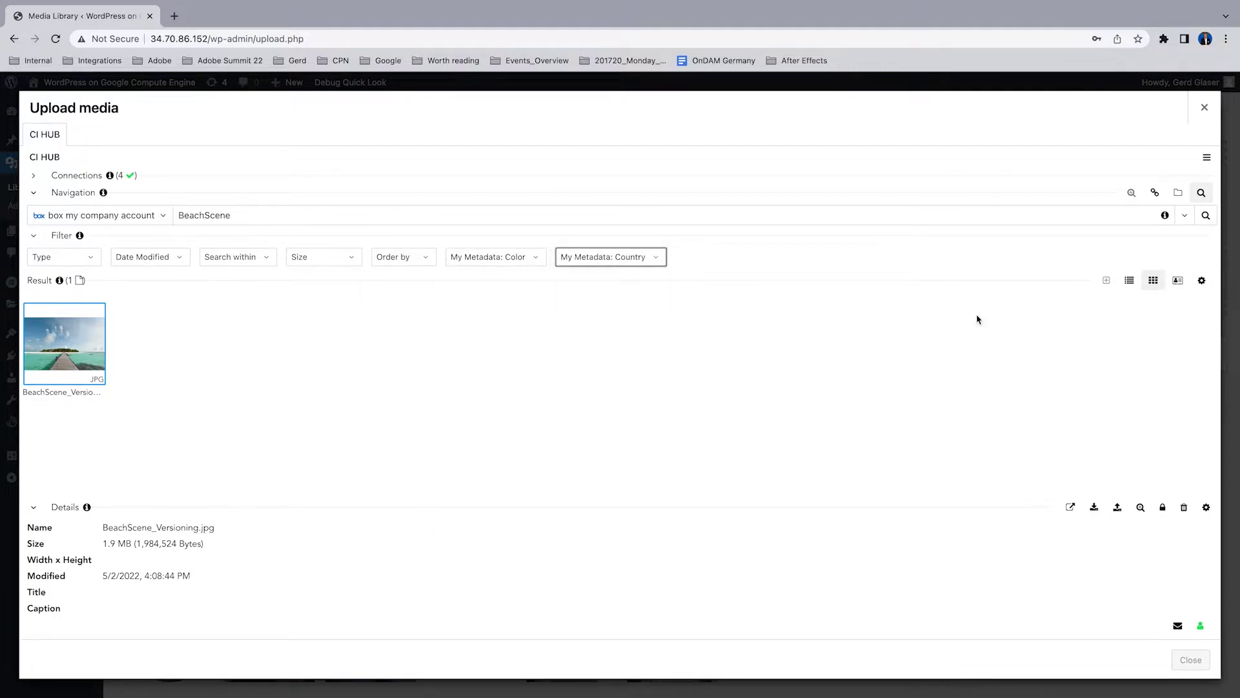
left_click(1179, 193)
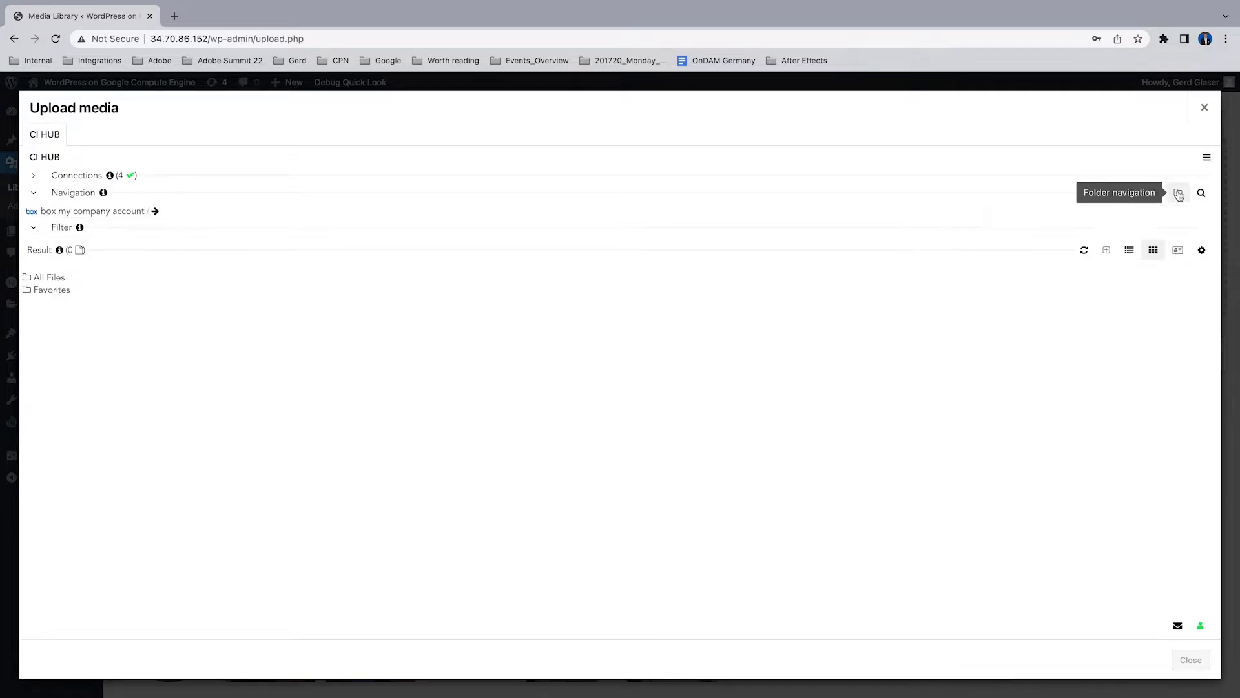
left_click(47, 281)
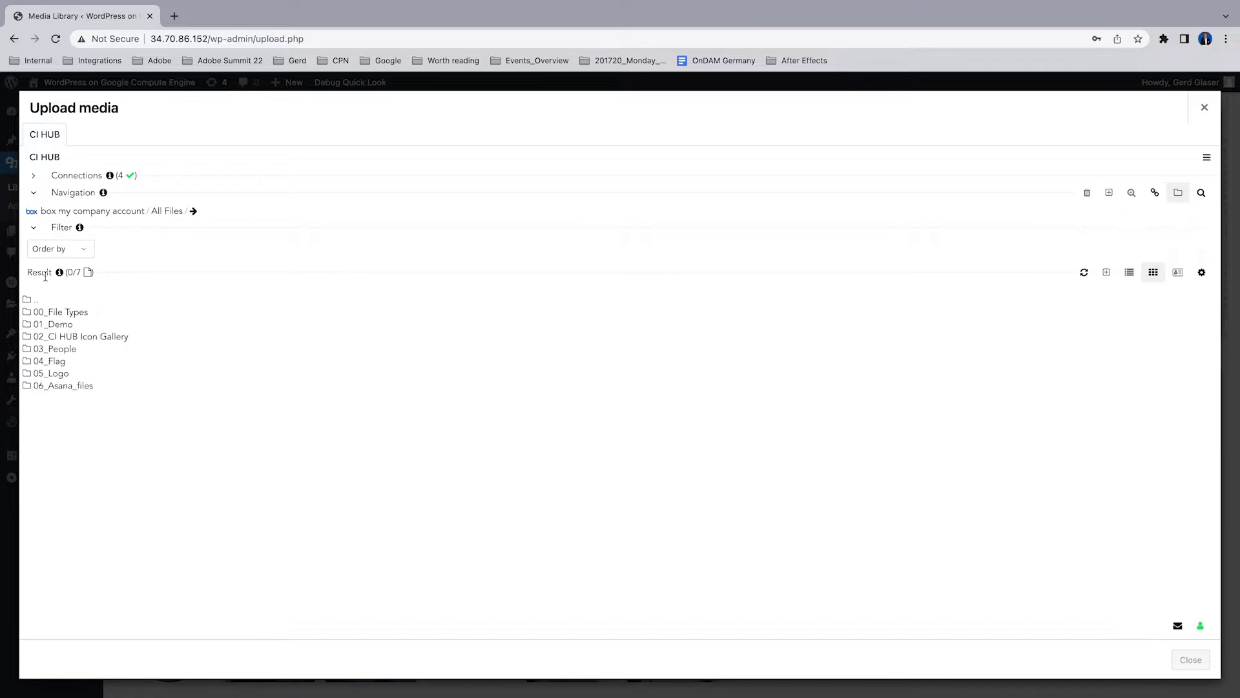
left_click(68, 325)
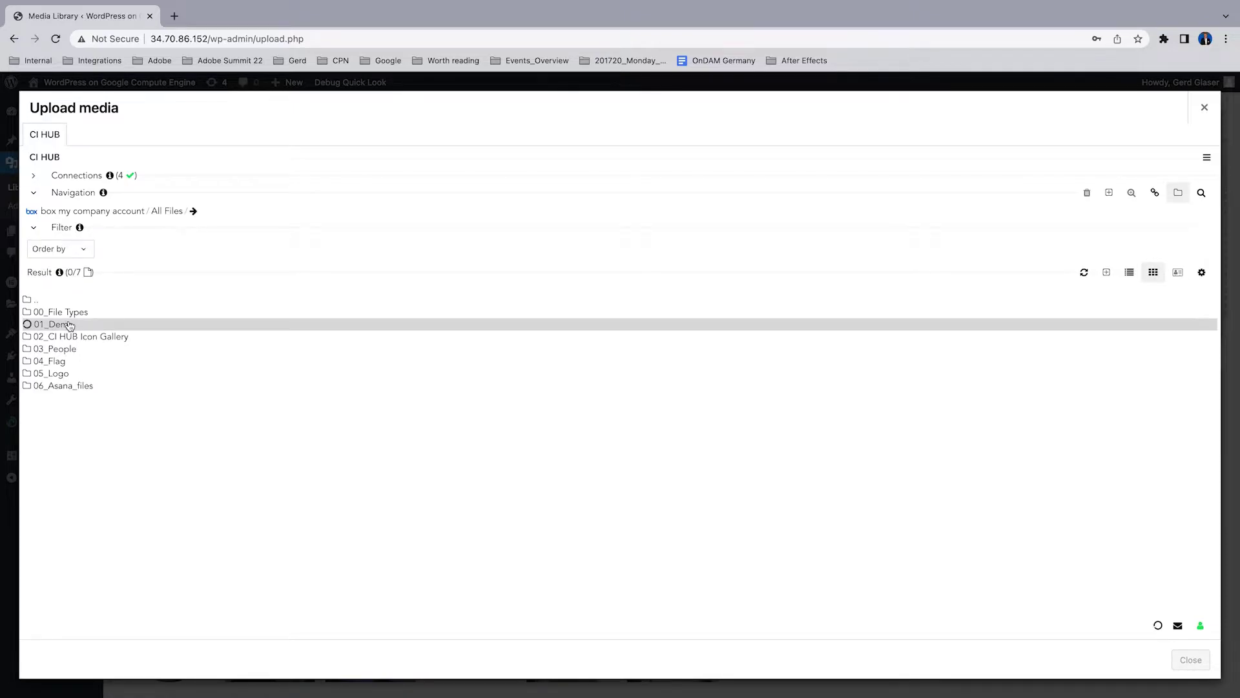
left_click(68, 337)
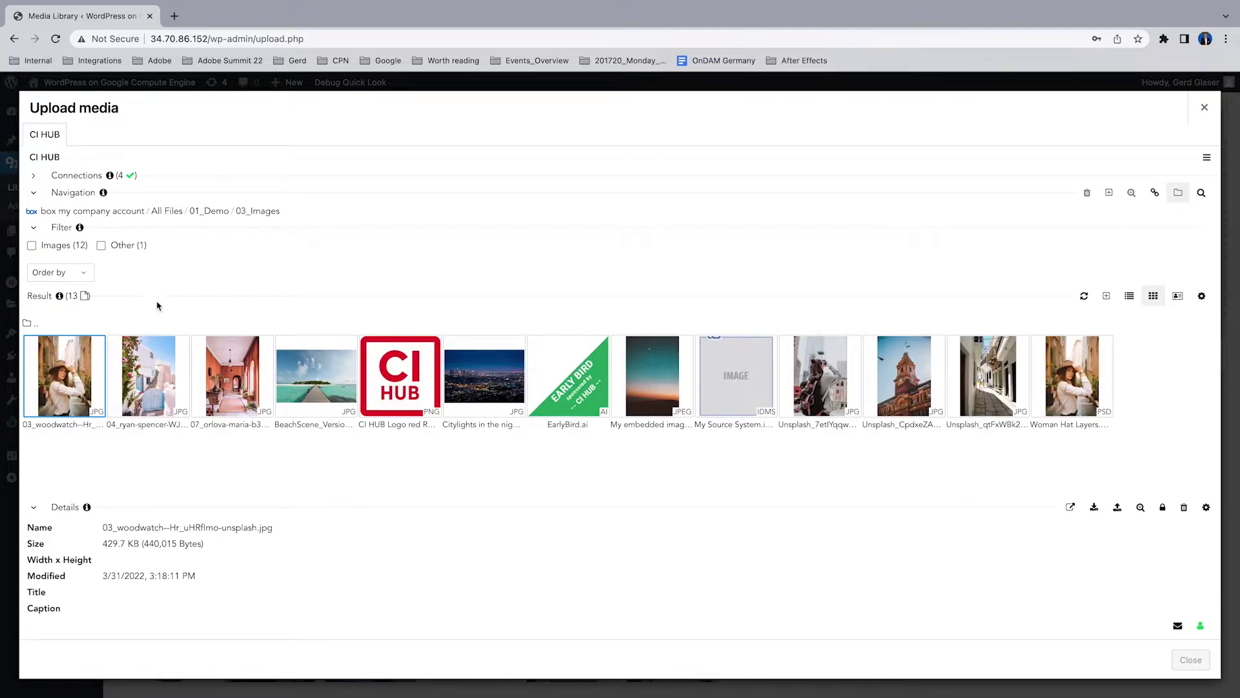
left_click(258, 212)
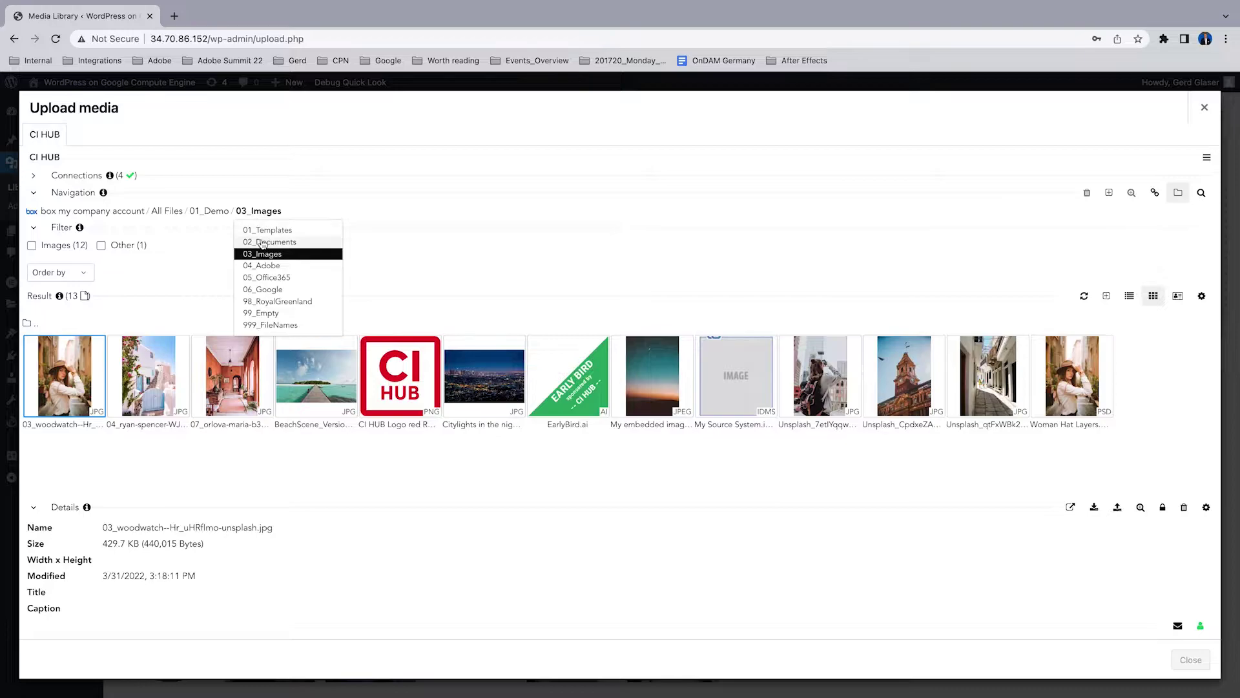
left_click(262, 242)
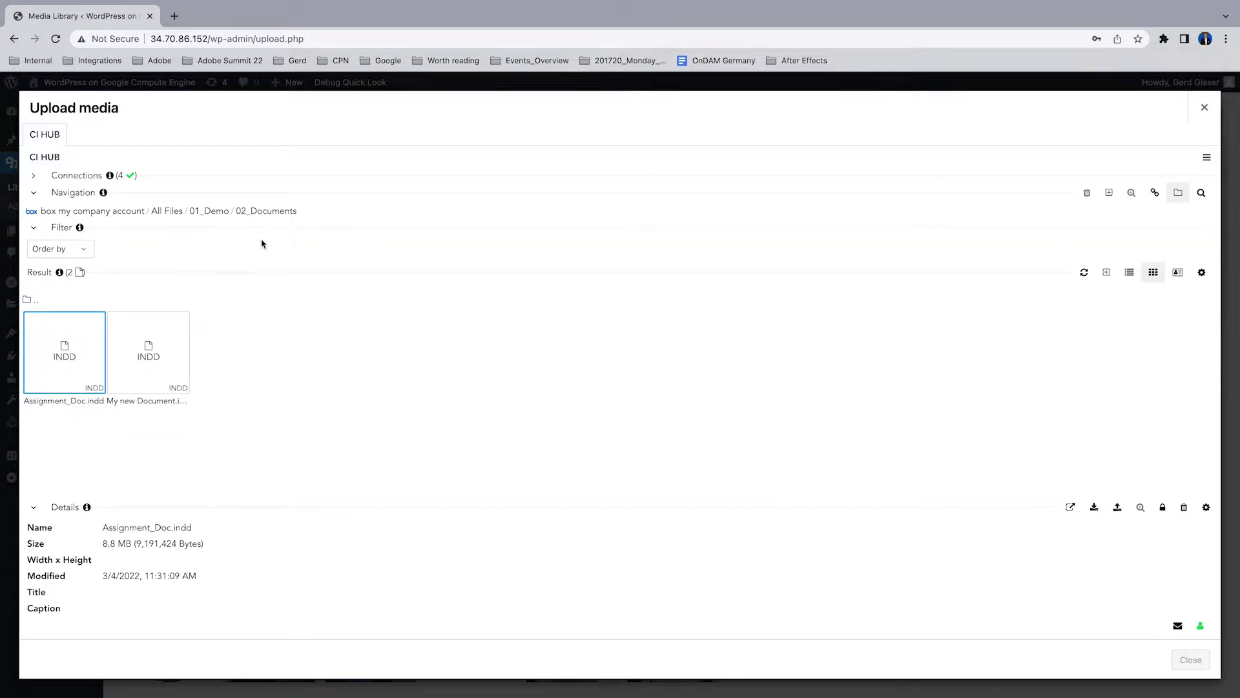
left_click(208, 215)
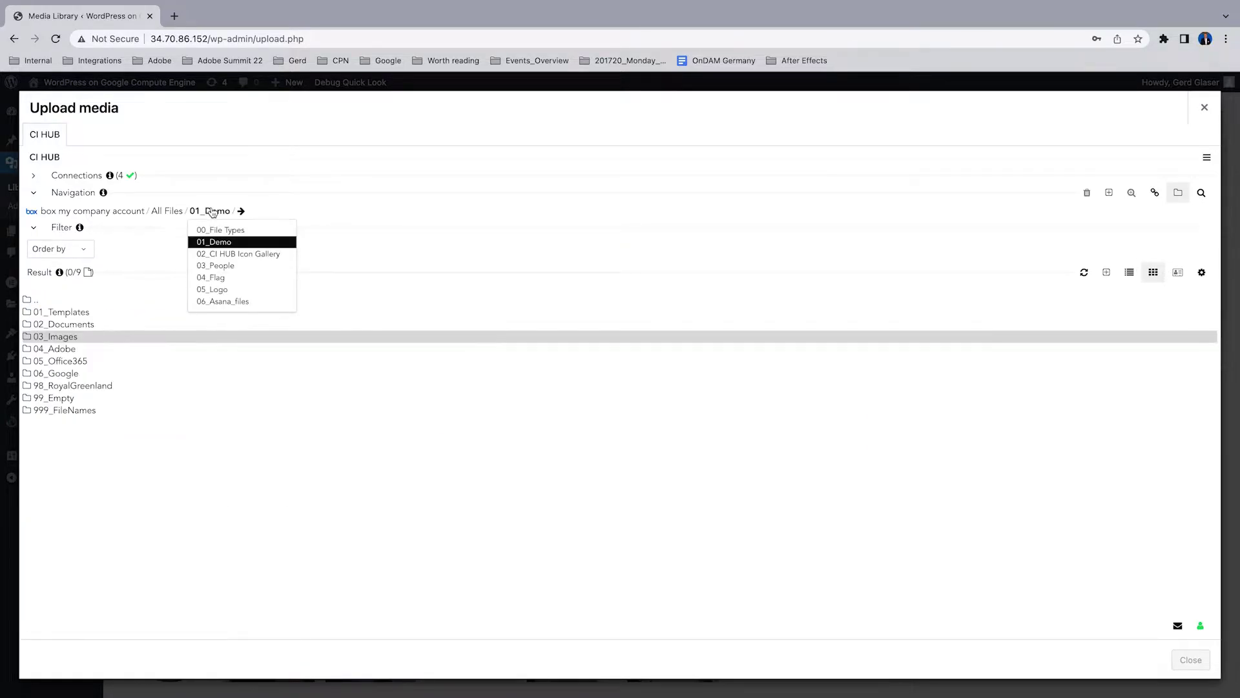
left_click(240, 212)
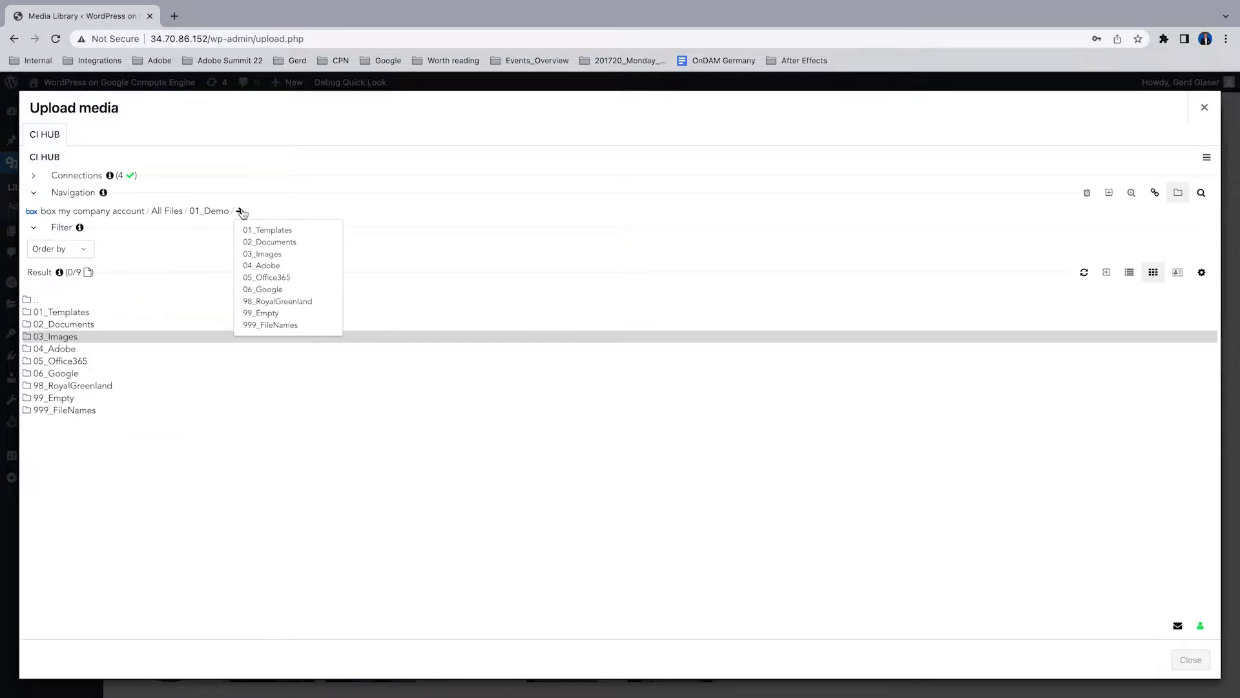
left_click(275, 330)
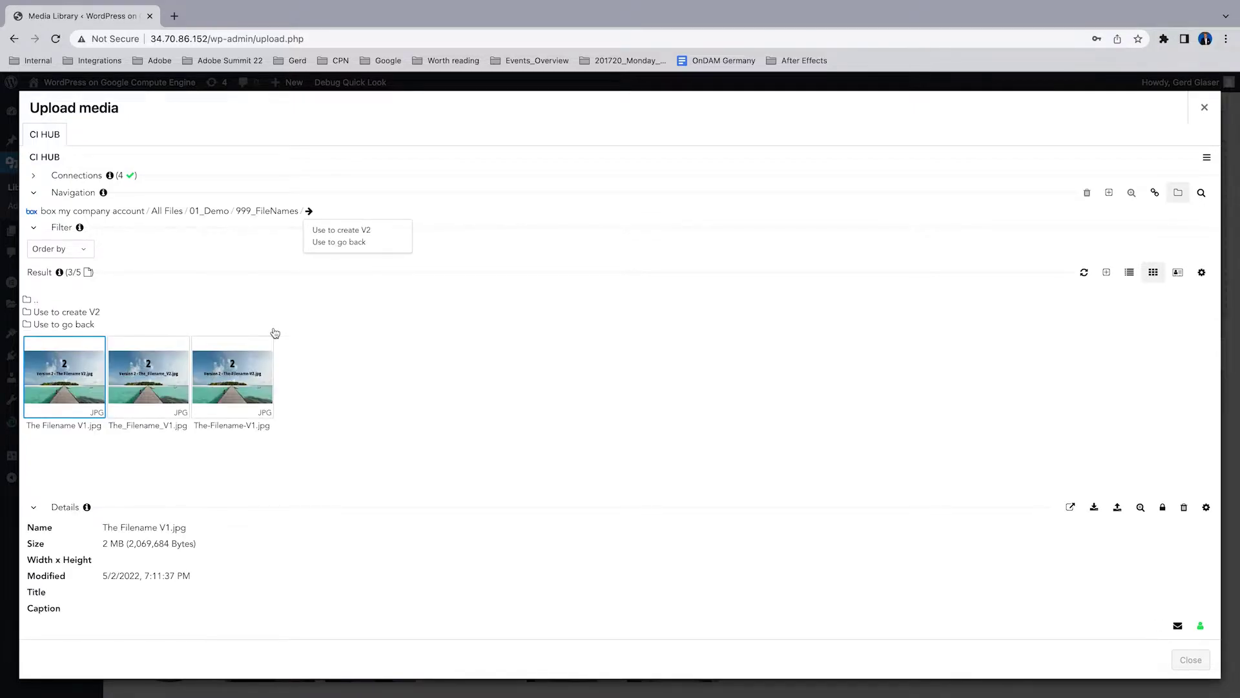
left_click(173, 213)
mouse_move(134, 215)
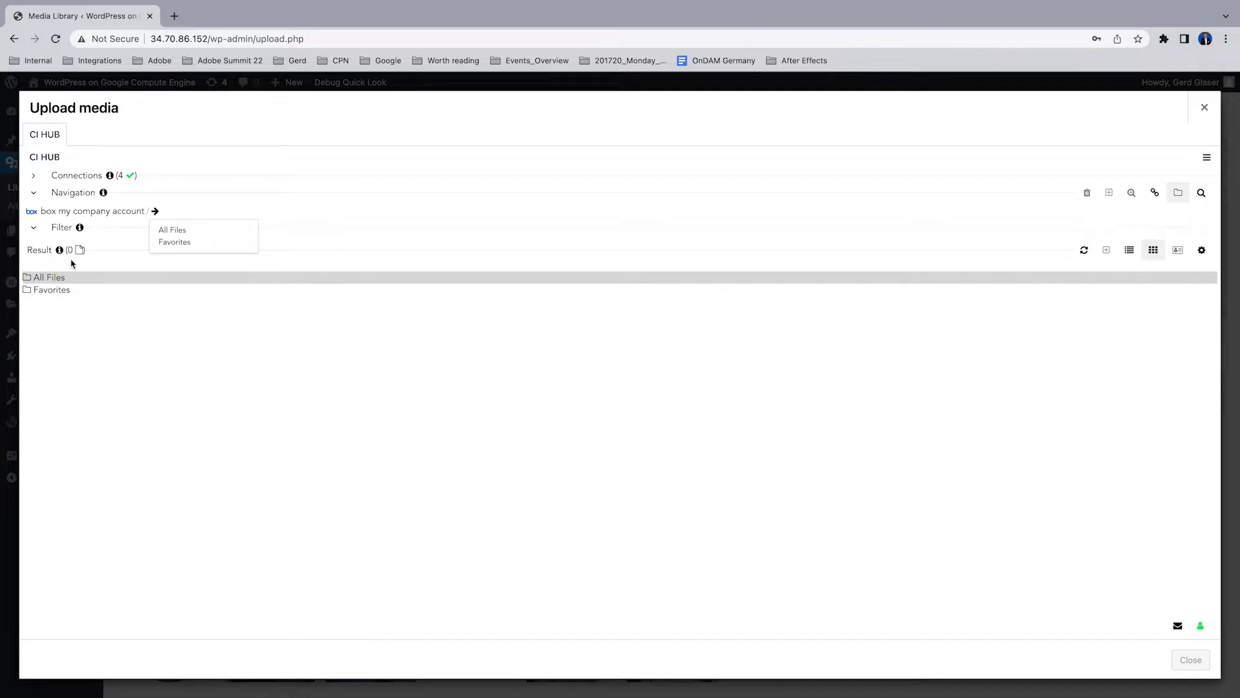
- Check the linked asset status, then browse the Box account's All Files folders again
left_click(1155, 193)
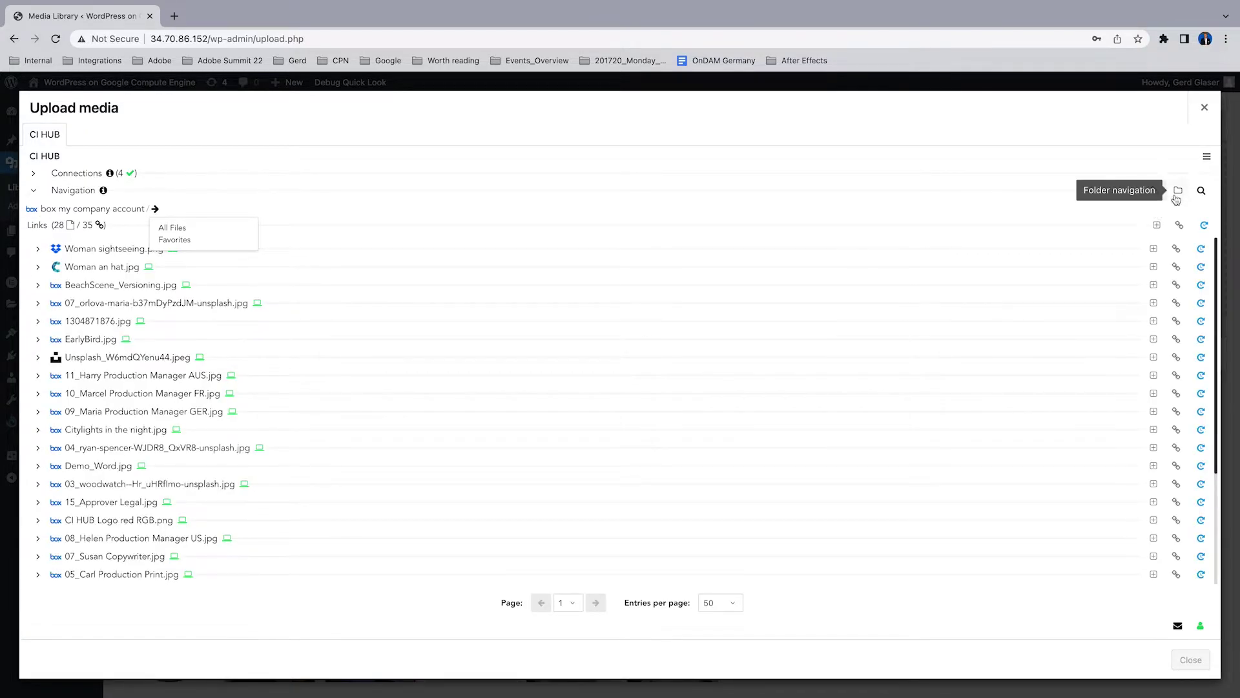
left_click(1178, 193)
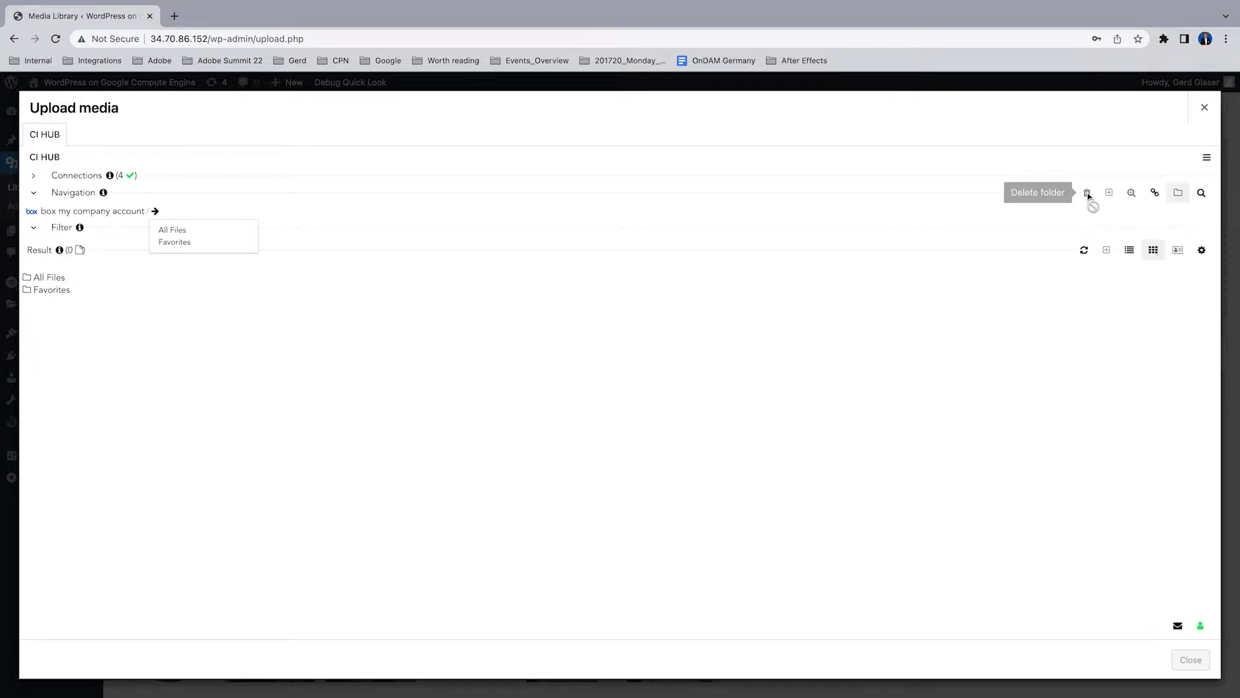
left_click(173, 230)
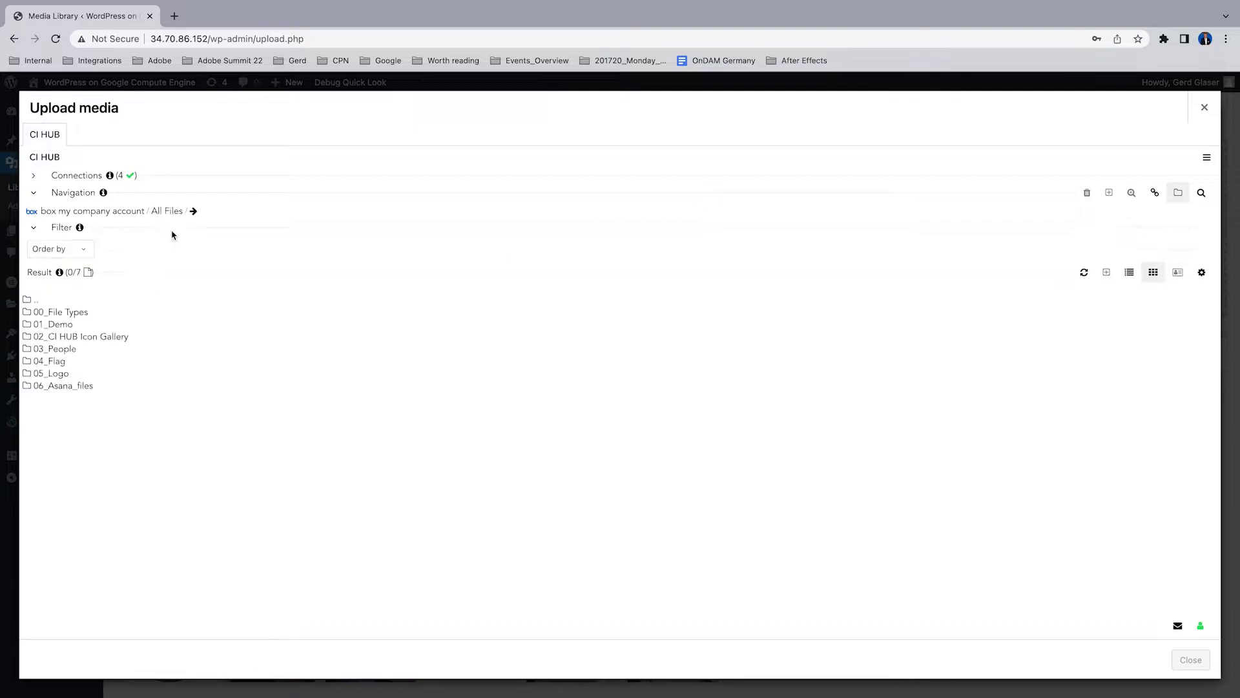
- Open box folder 01_Demo / 03_Images and review the first image's metadata in Detail view
left_click(65, 326)
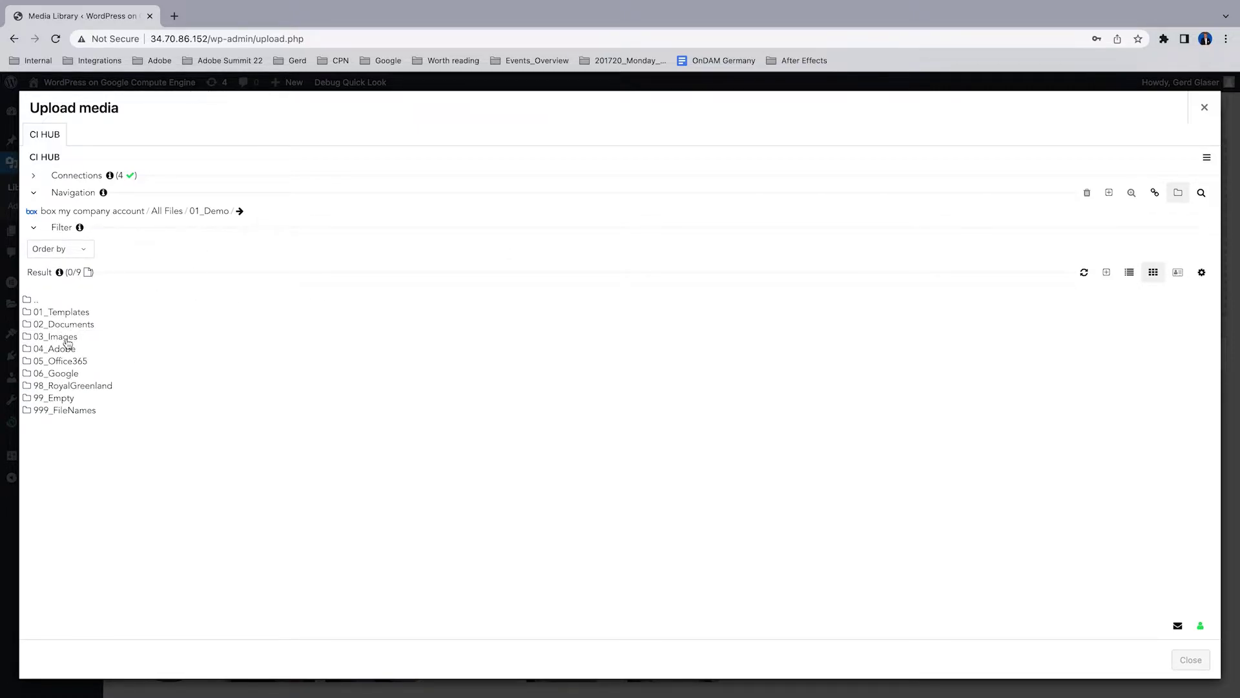
left_click(65, 337)
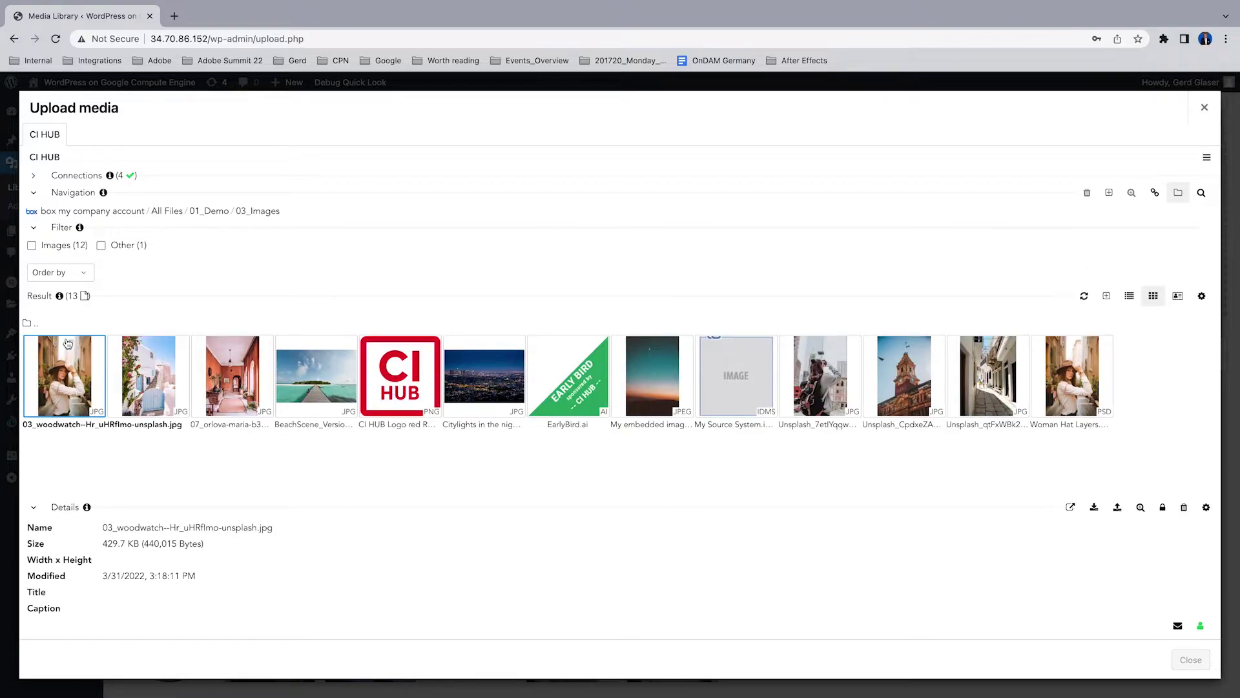
left_click(1179, 297)
scroll(110, 511, "down", 2)
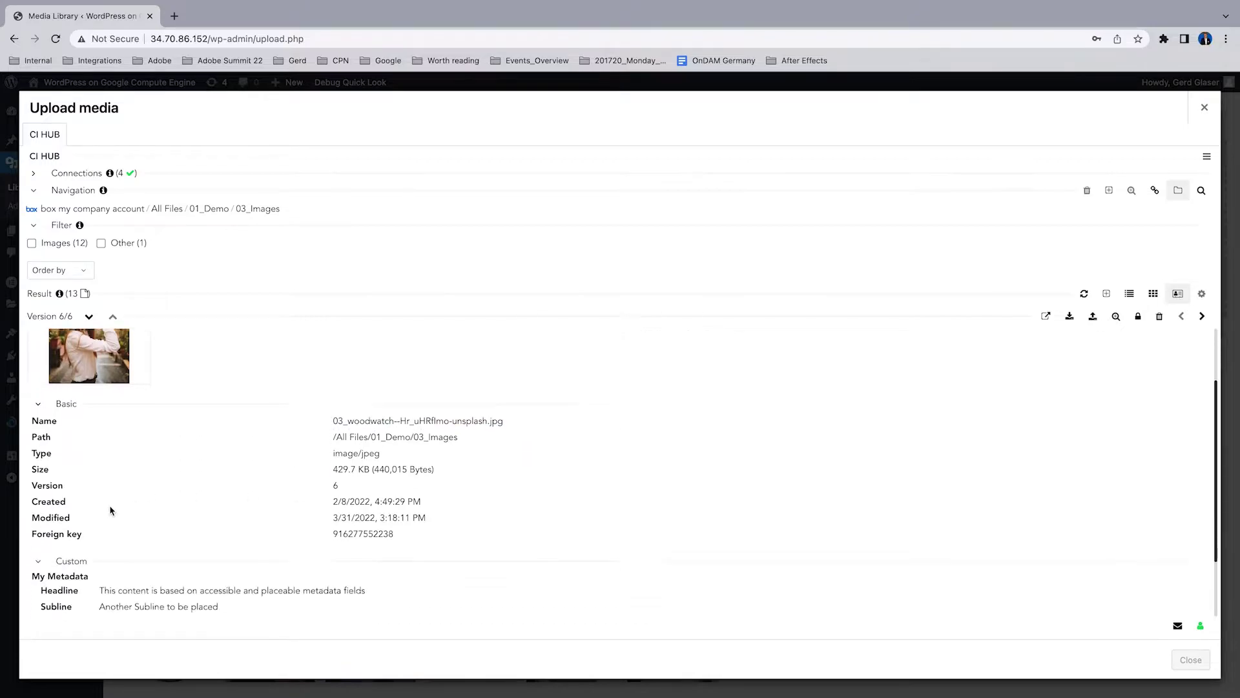
scroll(110, 510, "down", 2)
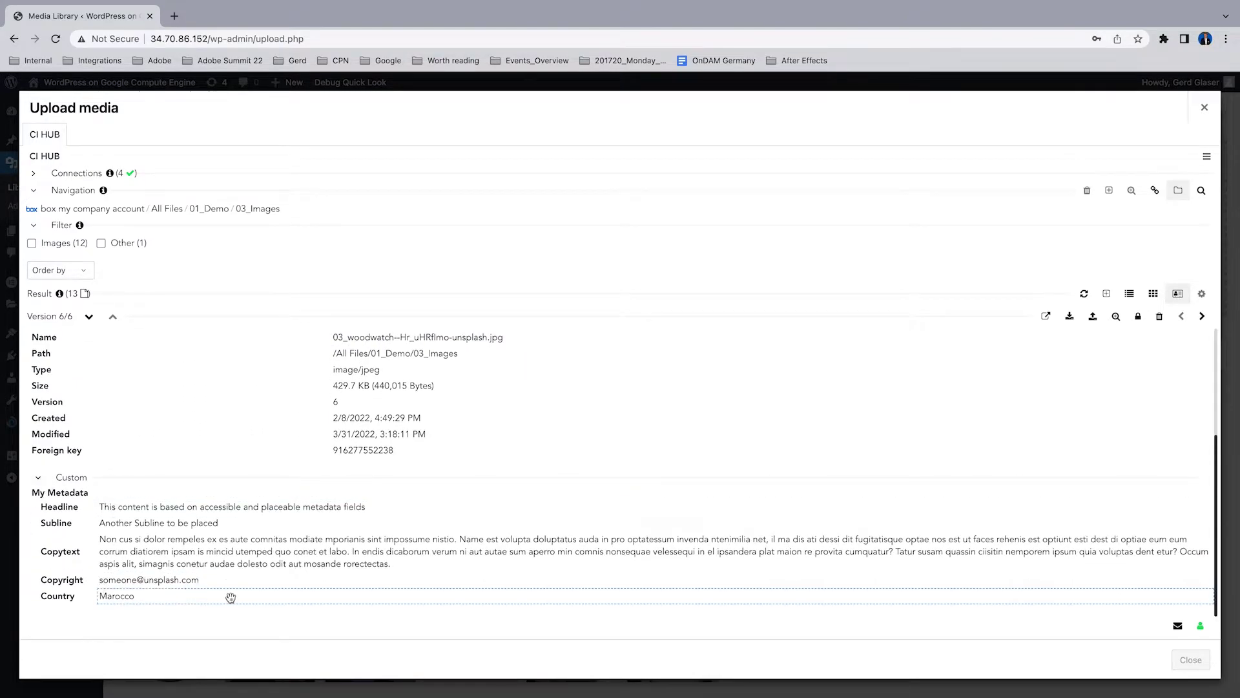
scroll(130, 462, "up", 4)
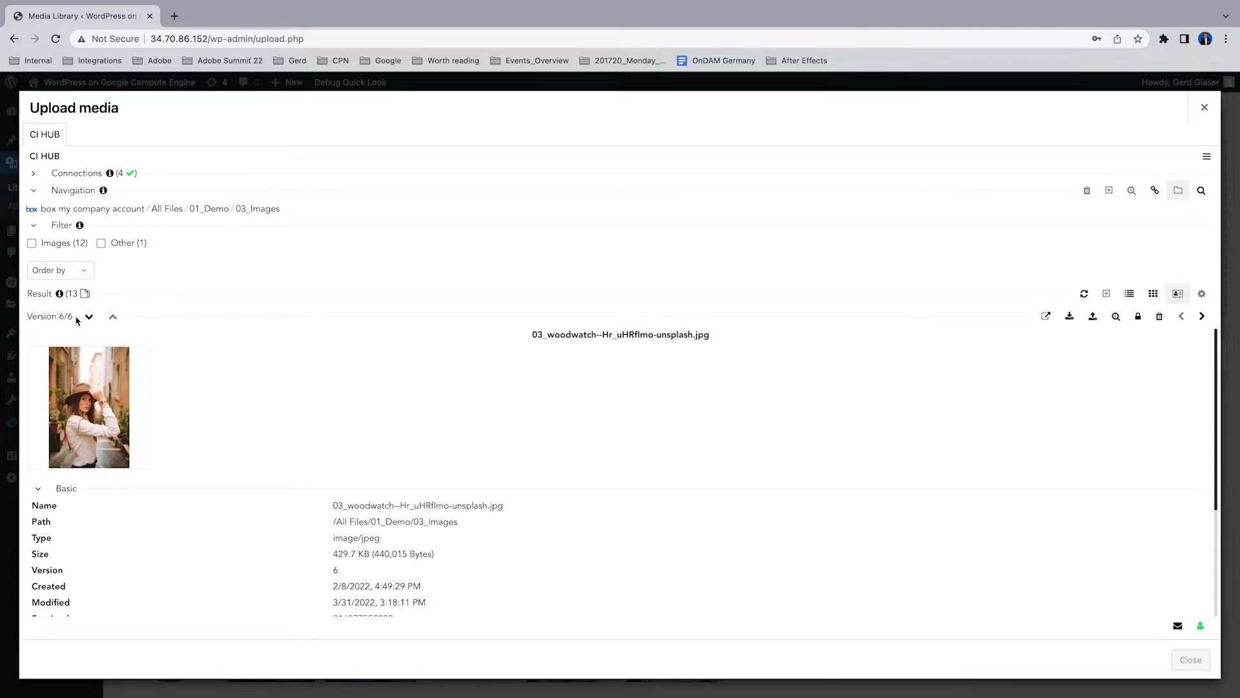
- Return to tile view and toggle Hide folders on, then off, in the display settings
left_click(1155, 296)
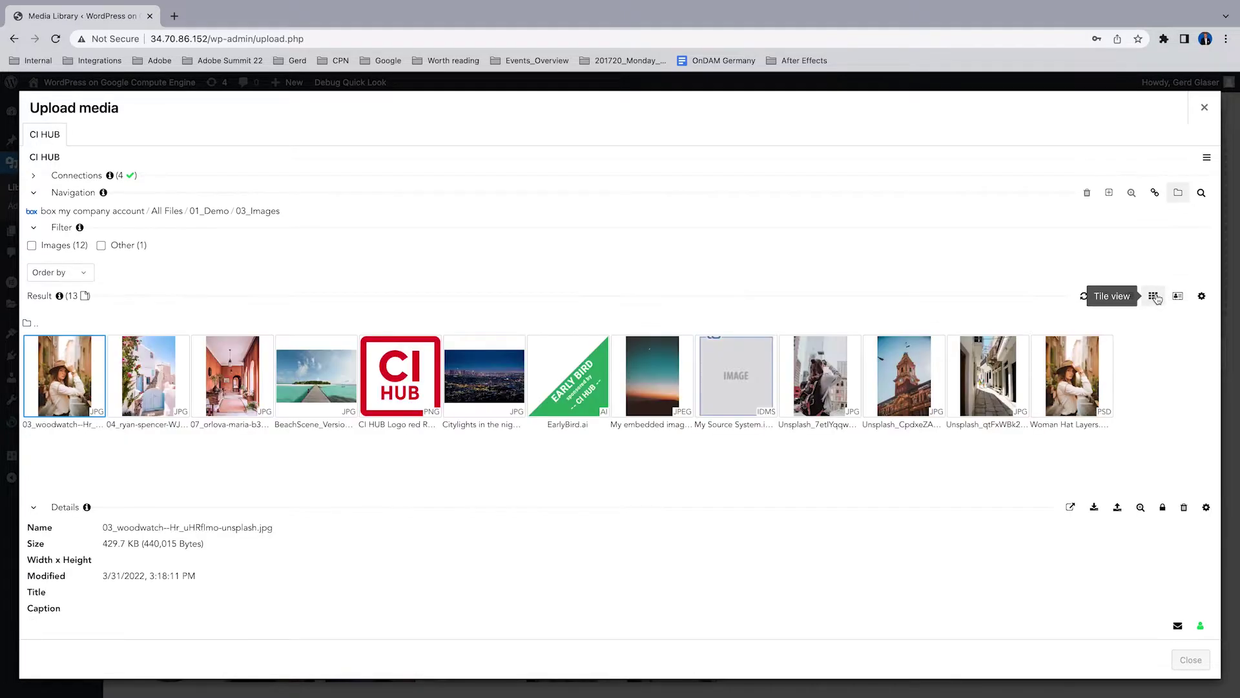
left_click(1202, 295)
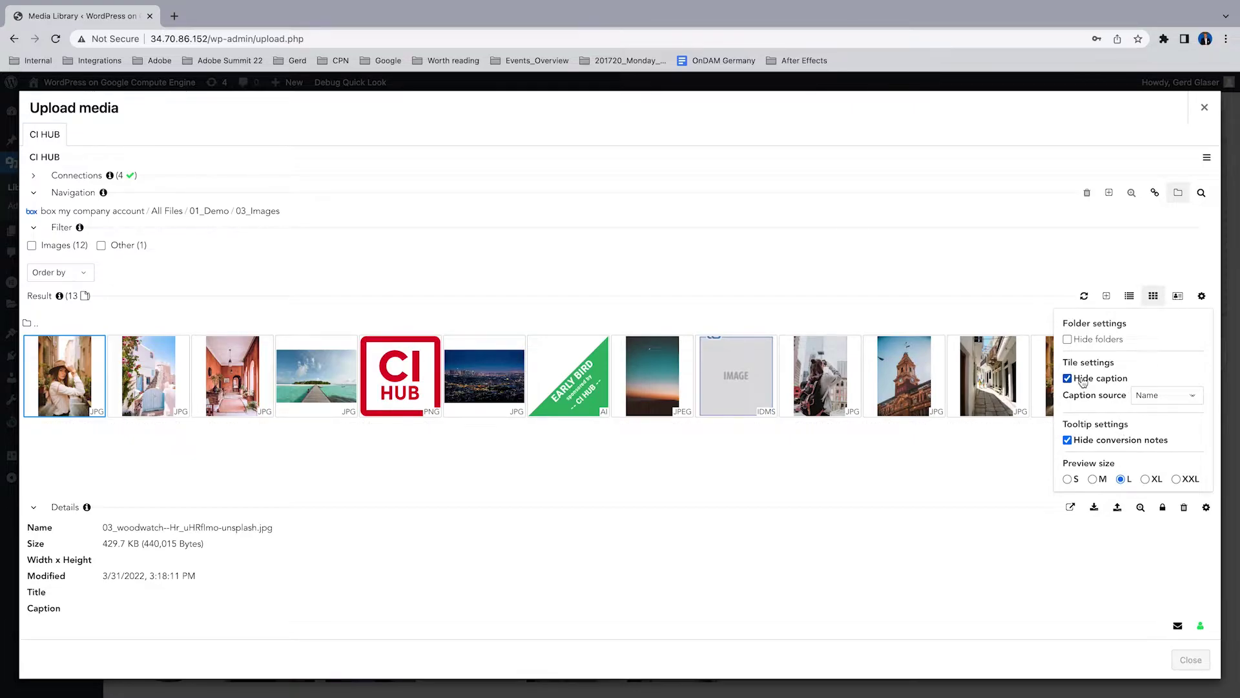
left_click(1087, 341)
left_click(1087, 342)
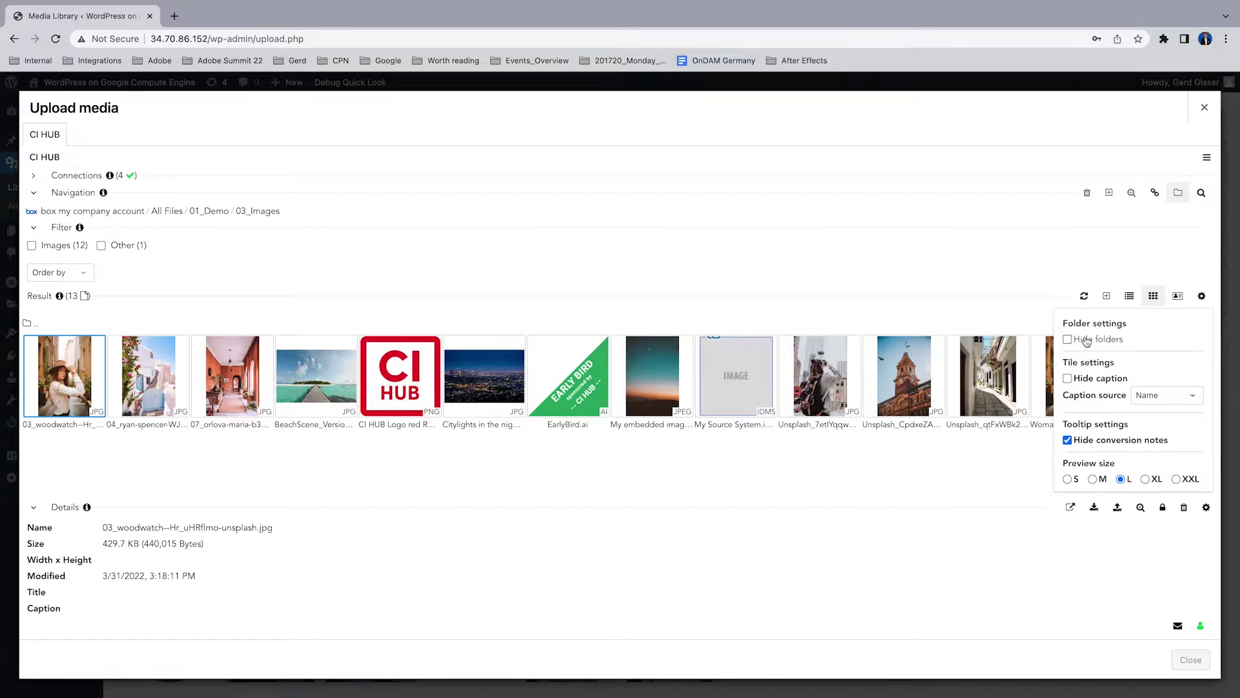
- Switch the tile Caption source to Title, then back to Name
left_click(1169, 396)
left_click(1169, 409)
left_click(1169, 396)
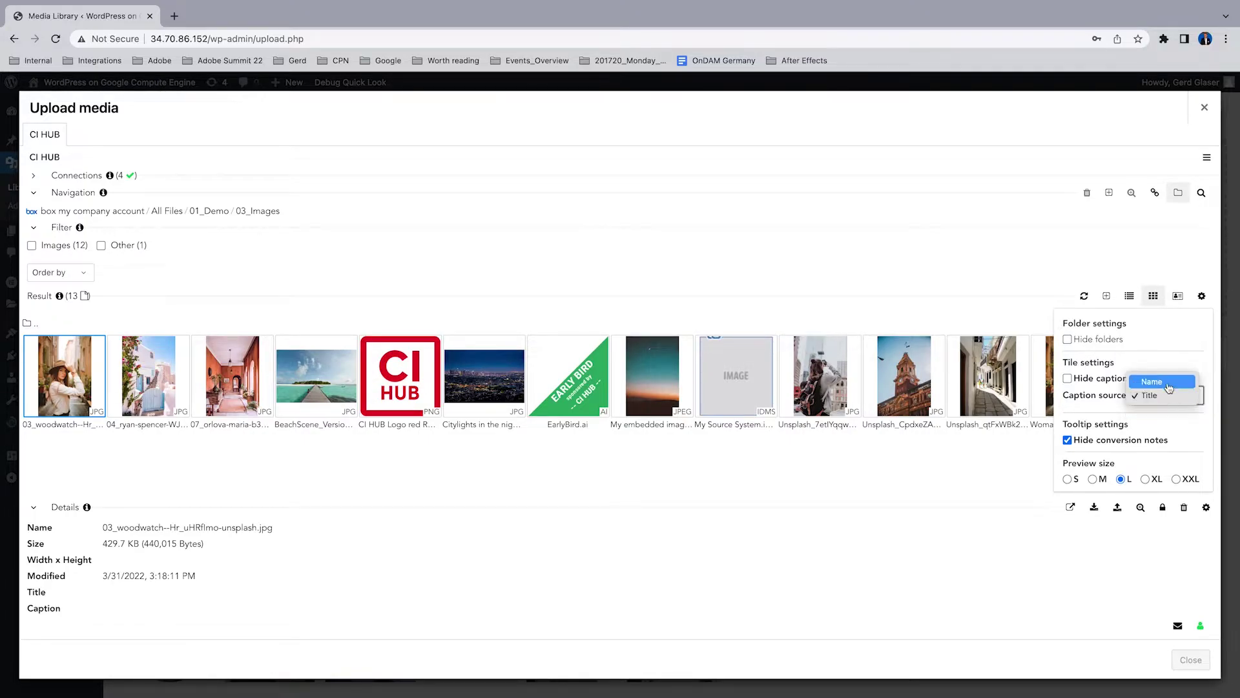
left_click(1169, 383)
- Show the files as a list, collapse the details area, and test sorting by Name
left_click(1129, 295)
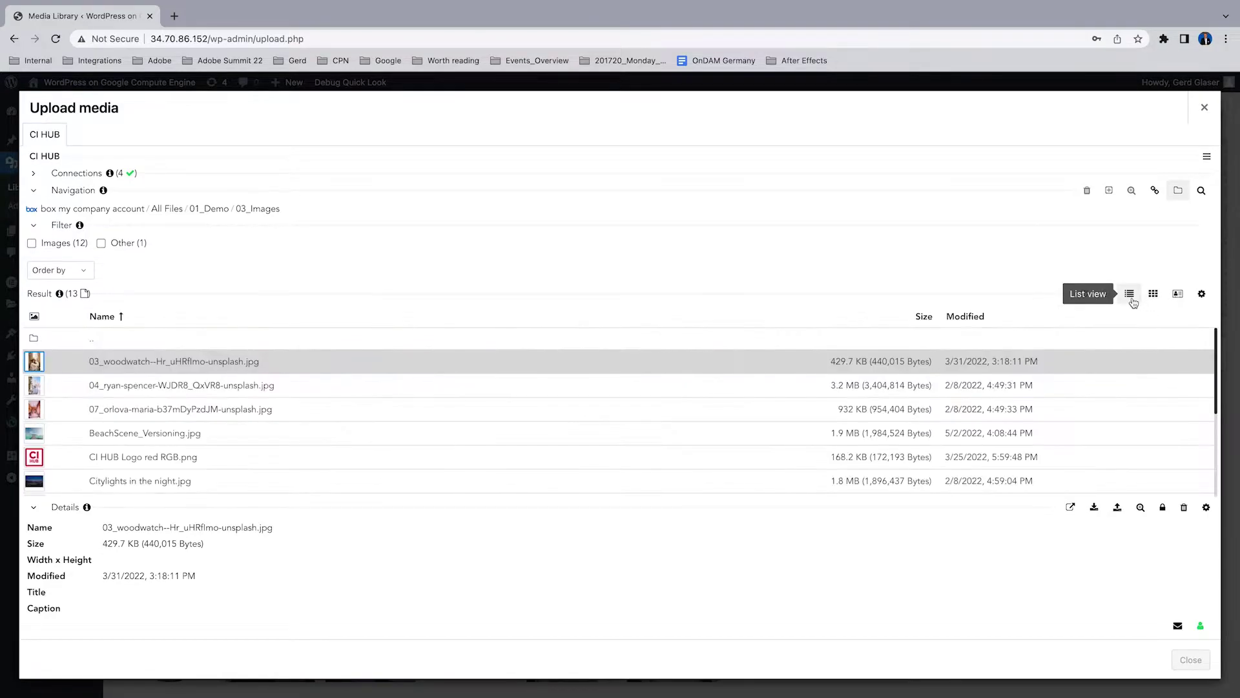
left_click(34, 510)
left_click(102, 317)
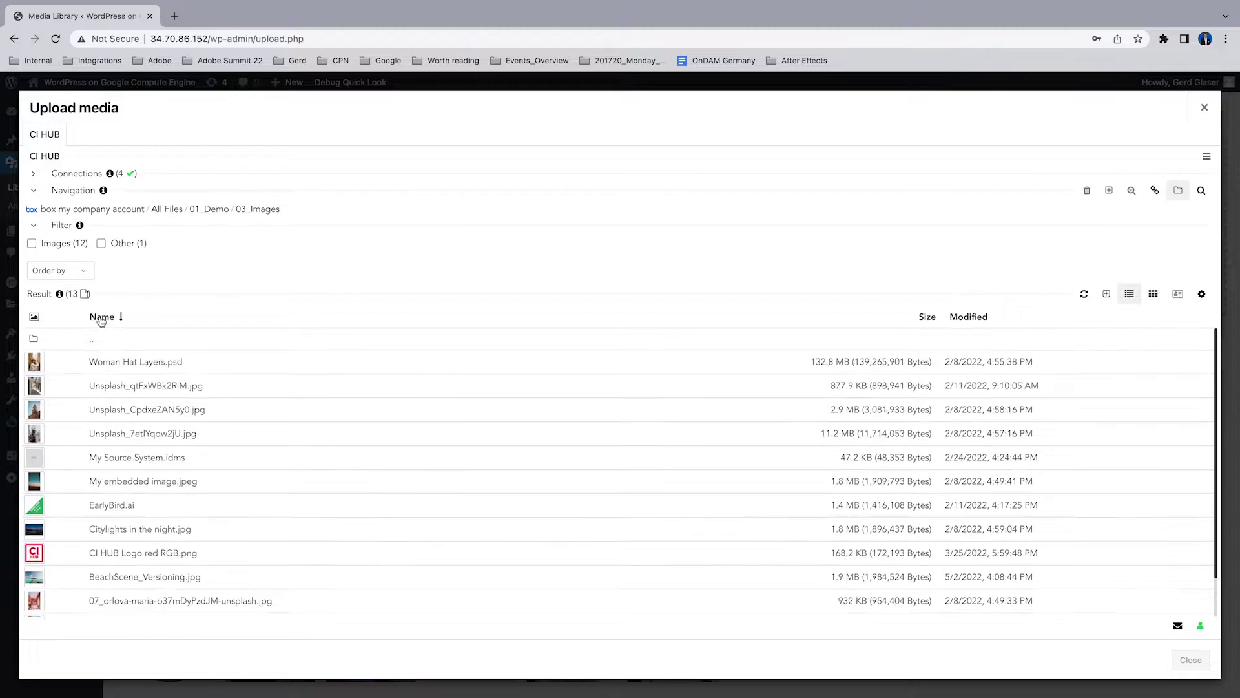
left_click(101, 317)
- Add the Created column, drop Title, and move Created right after Name
left_click(1201, 294)
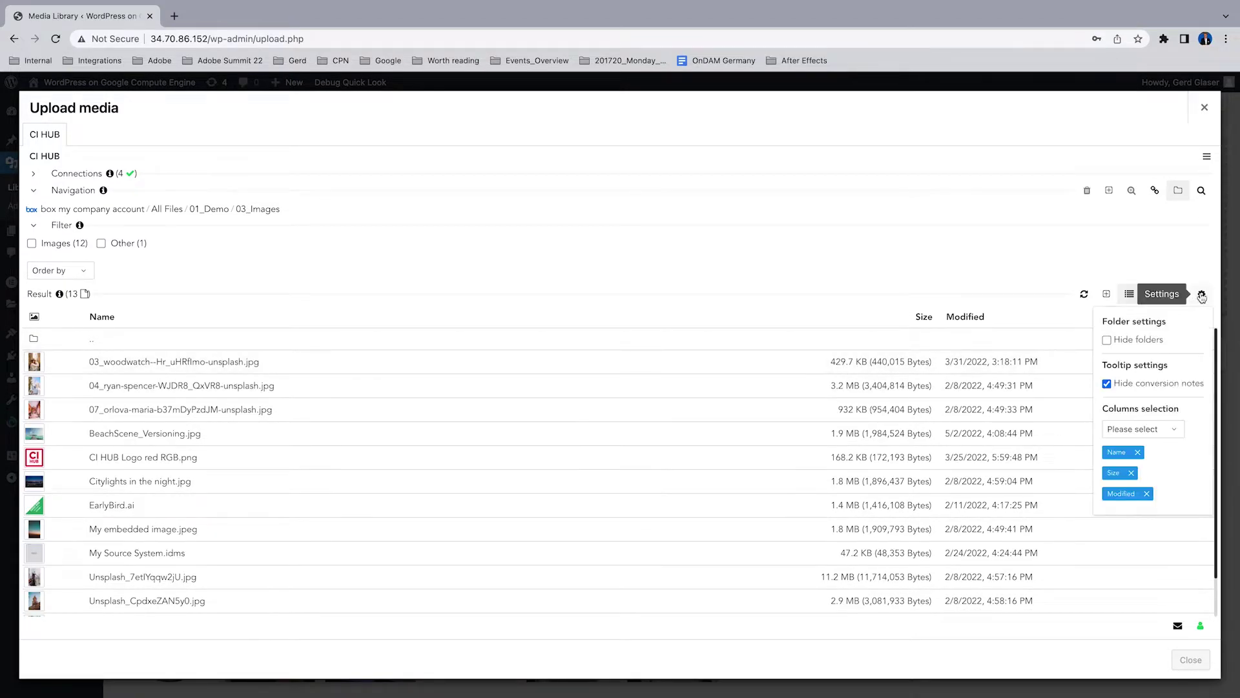
left_click(1175, 431)
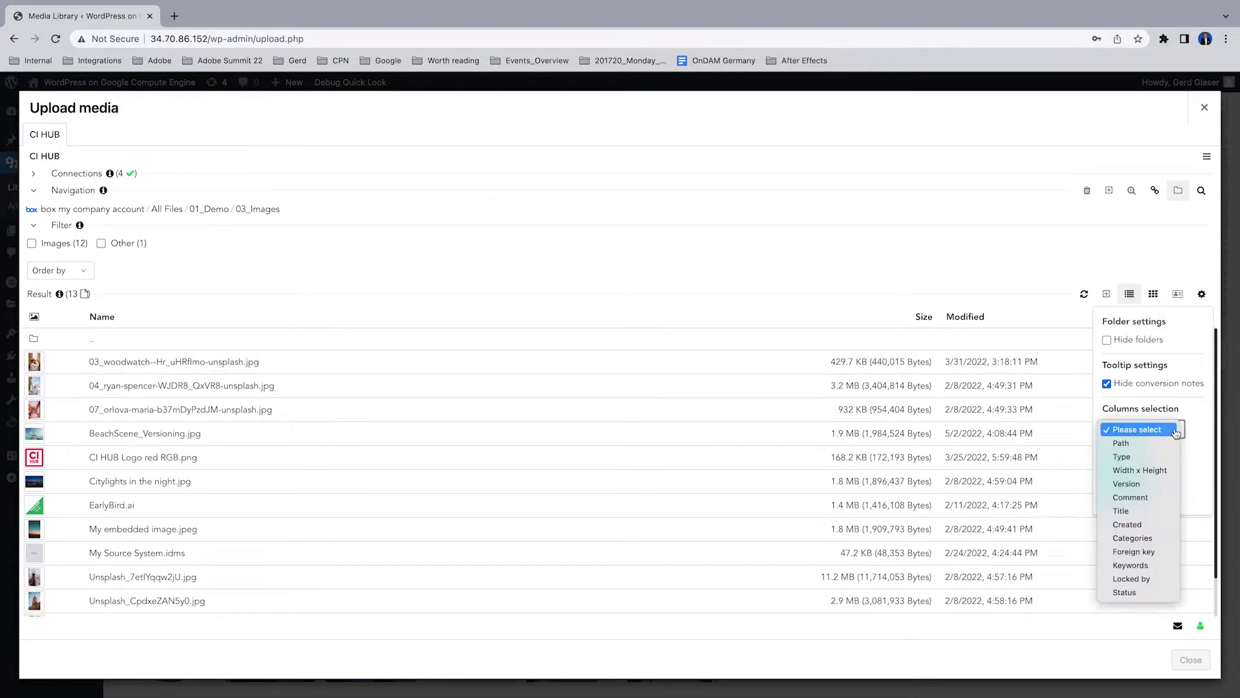
left_click(1161, 511)
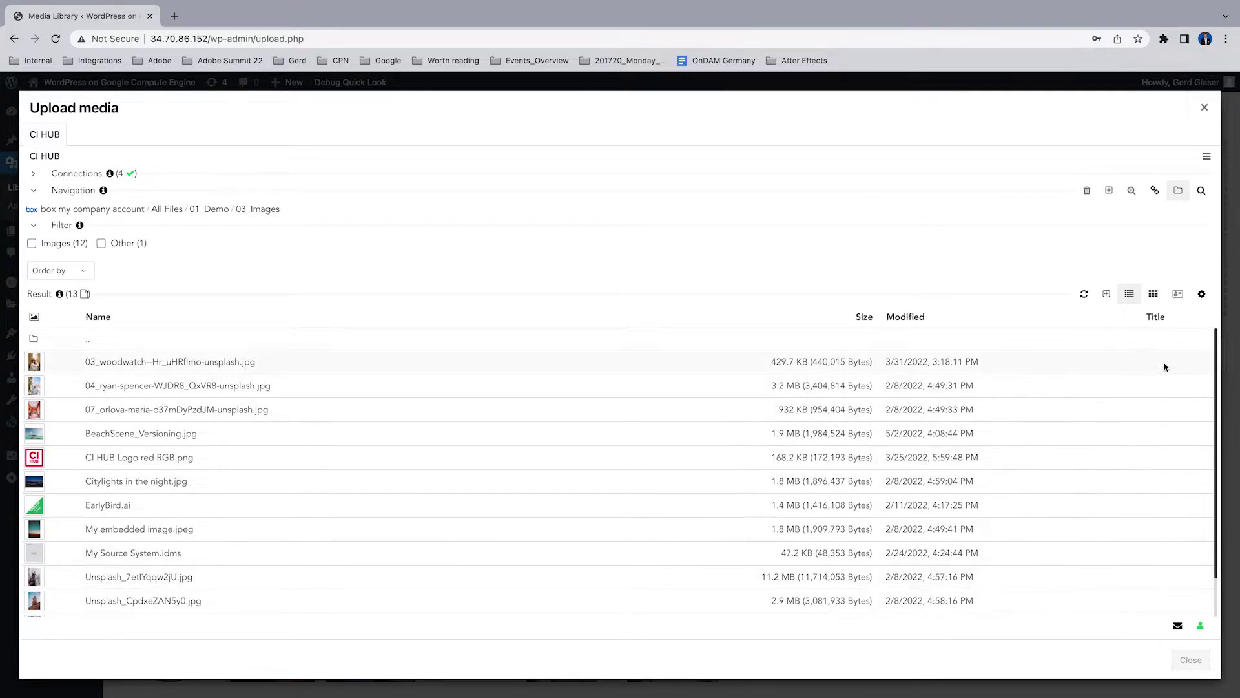
left_click(1172, 429)
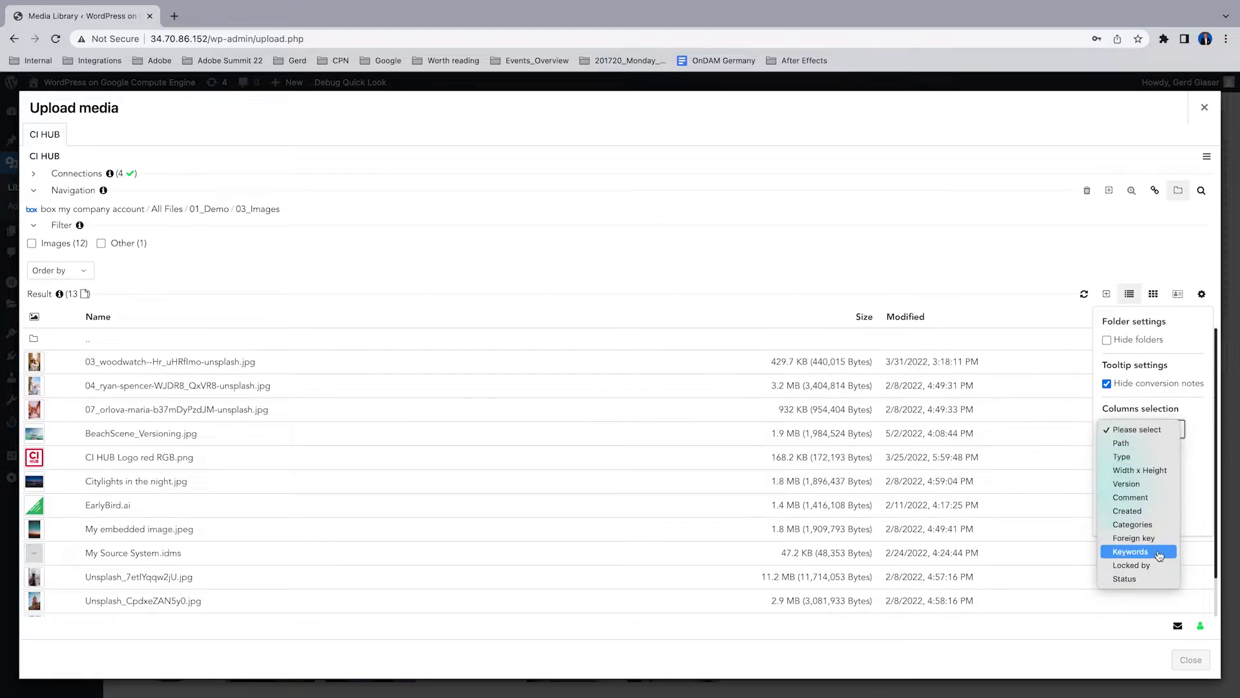
left_click(1147, 512)
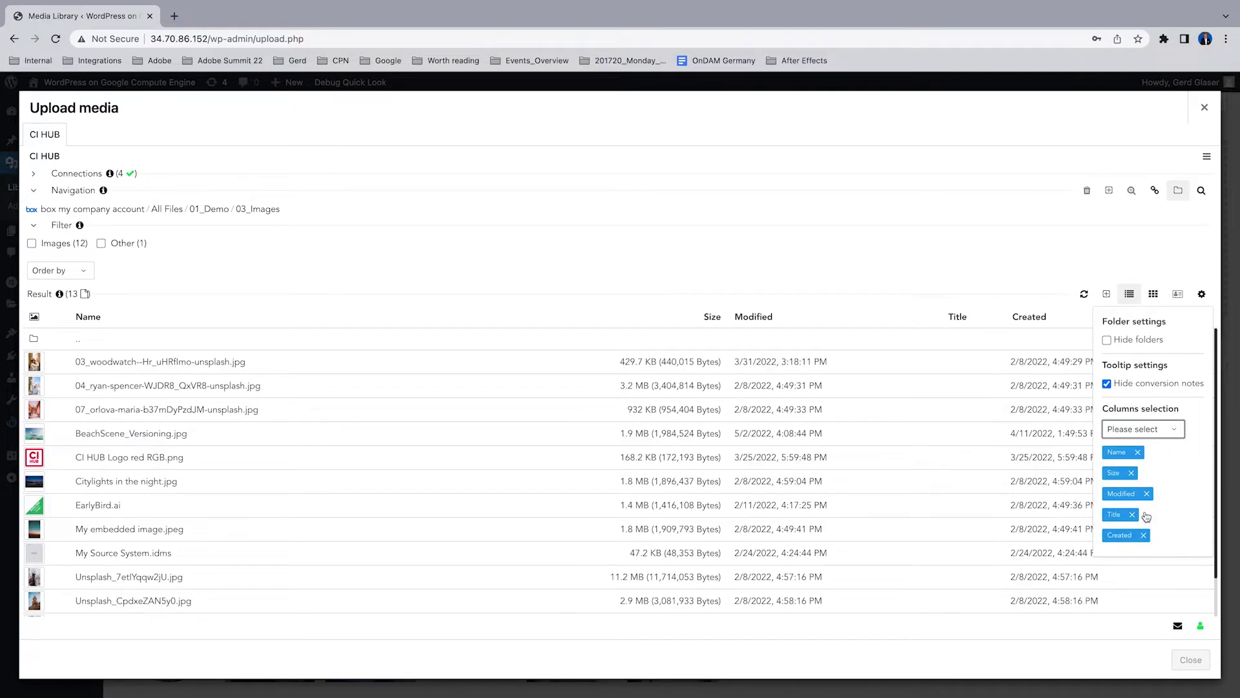
left_click(1132, 514)
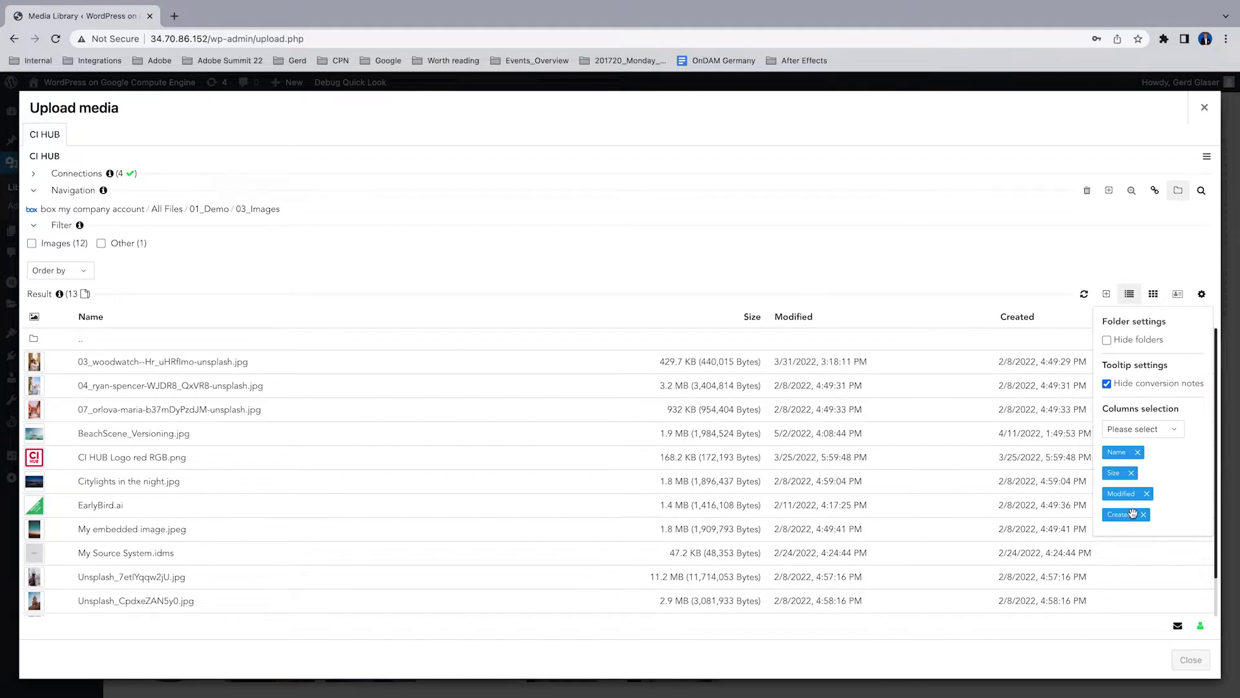
left_click_drag(1133, 513, 1120, 464)
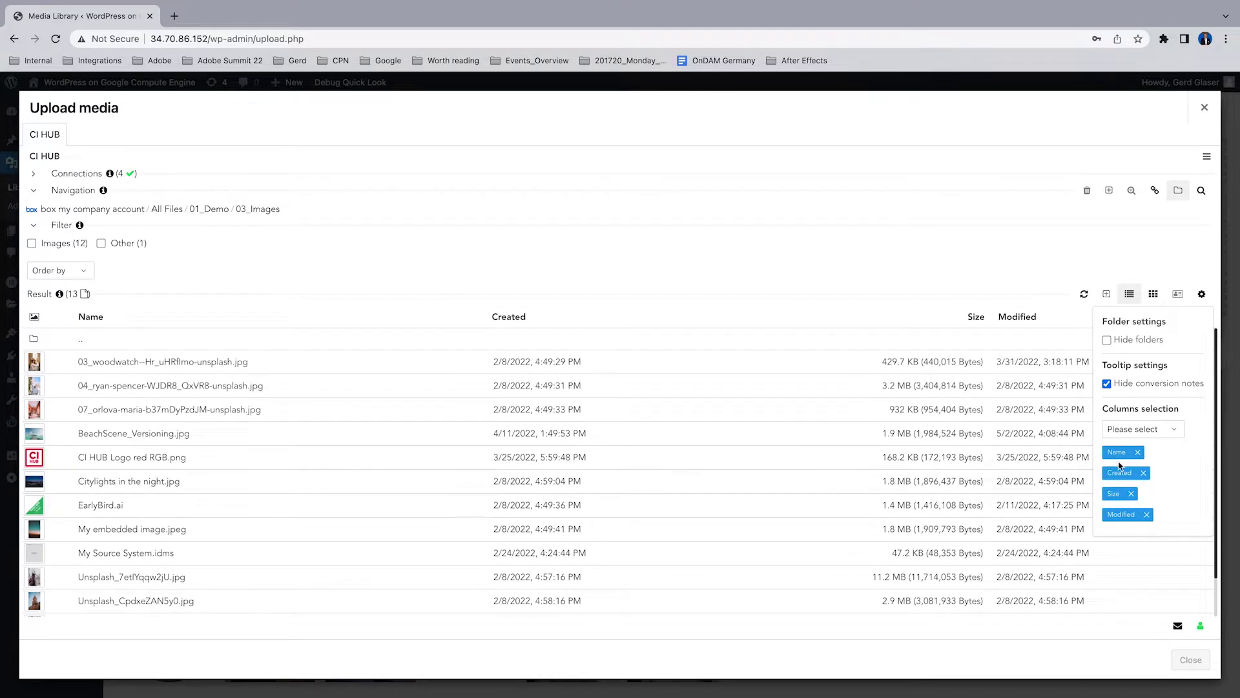
- Test sorting by Created and by Name, clear sorting, and return to tile view
left_click(508, 318)
left_click(508, 318)
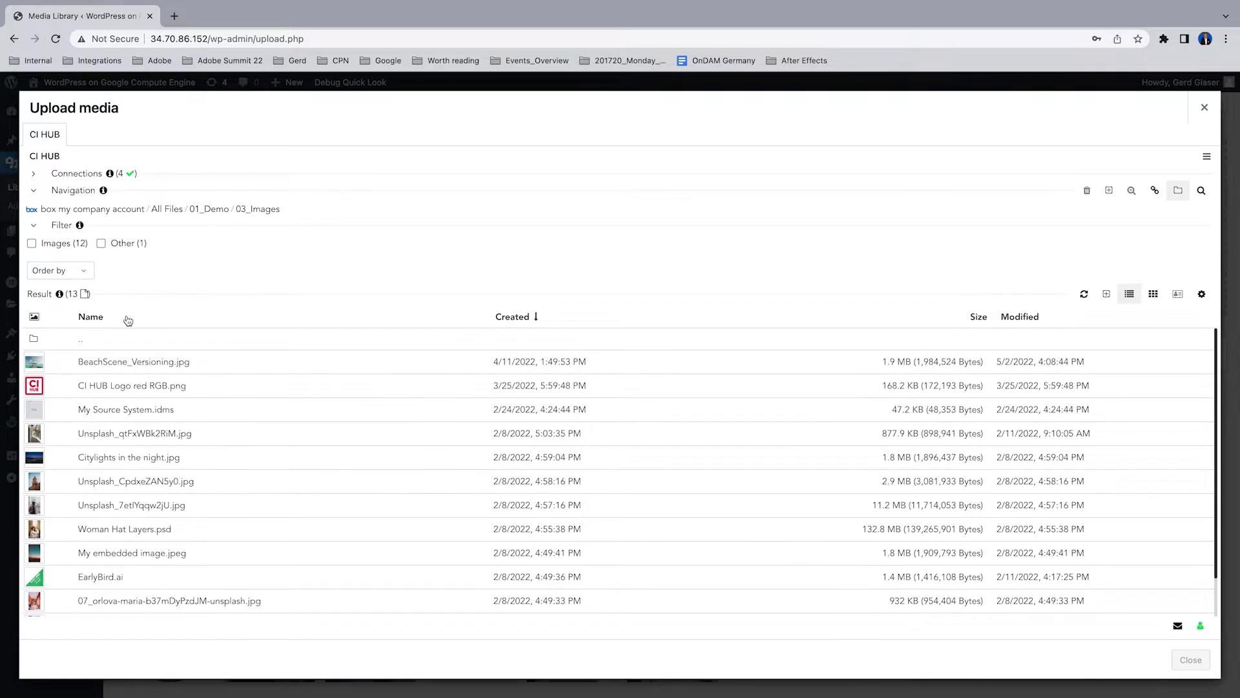
left_click(90, 318)
left_click(89, 318)
left_click(89, 318)
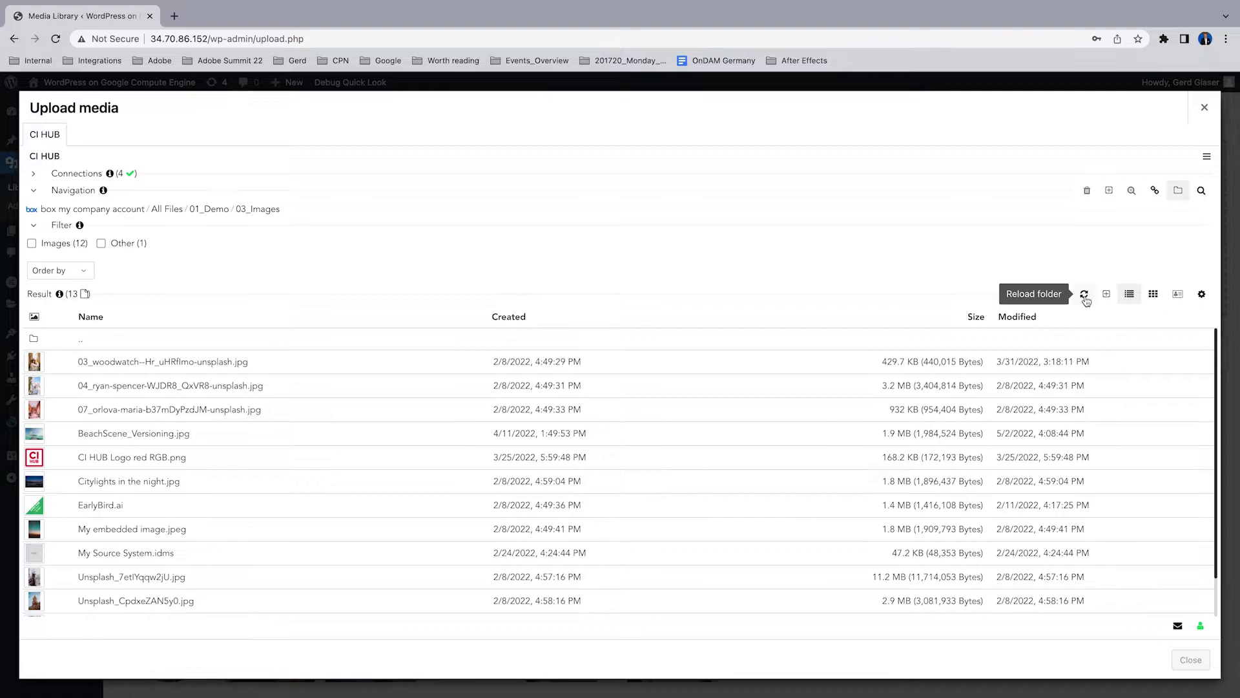
left_click(1153, 295)
- Open the 'Rethink your tasks' post and start a new block after the Celum line
left_click(1202, 296)
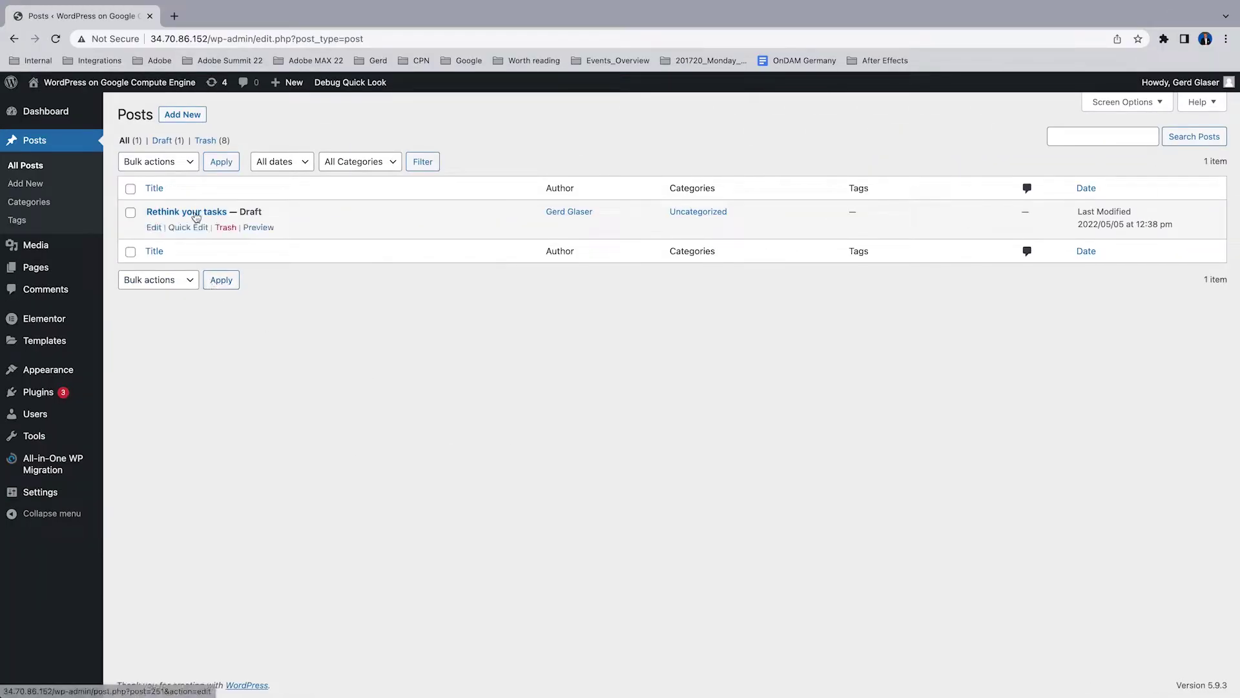
left_click(195, 215)
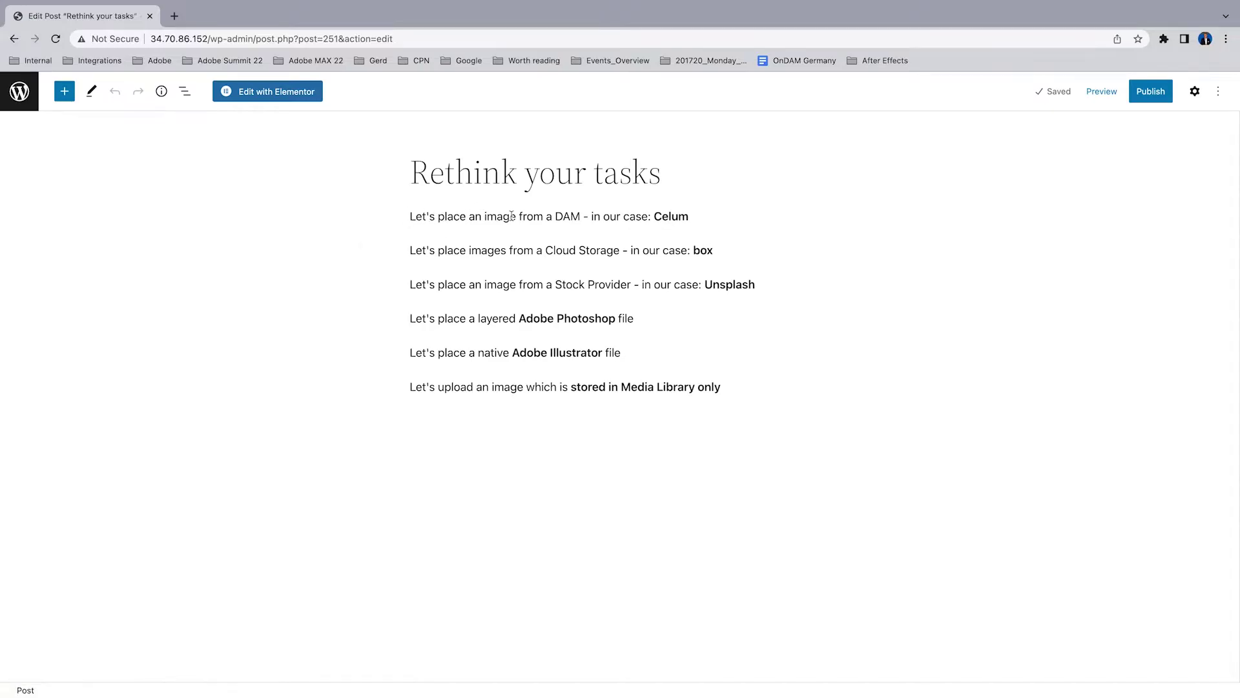
left_click(702, 216)
key("Return")
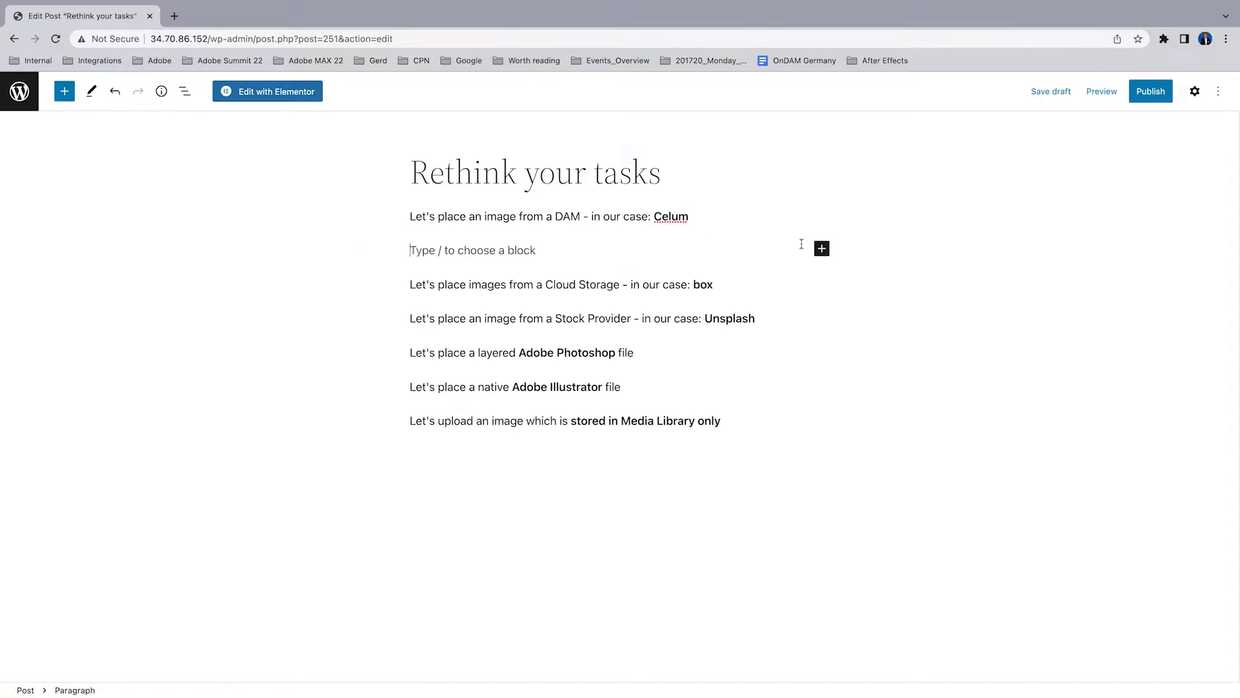
left_click(822, 248)
- Place the CI HUB image 11_Hotel.jpg in an Image block below the Celum line
left_click(919, 343)
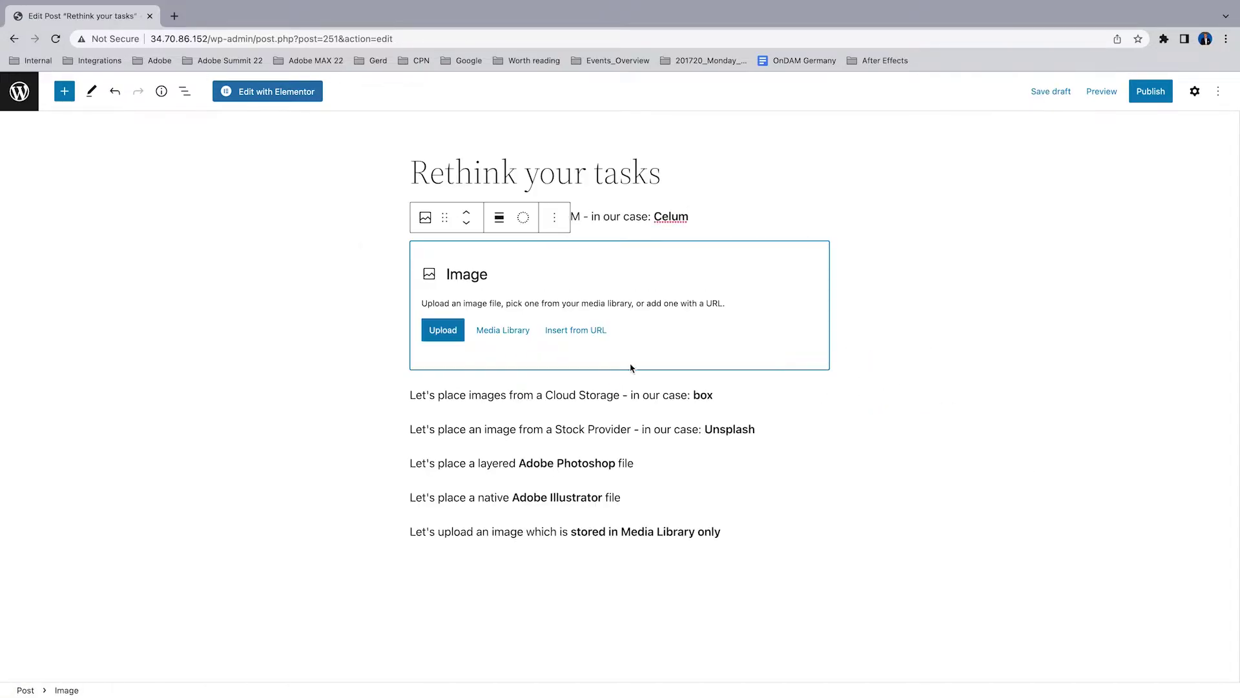
left_click(499, 332)
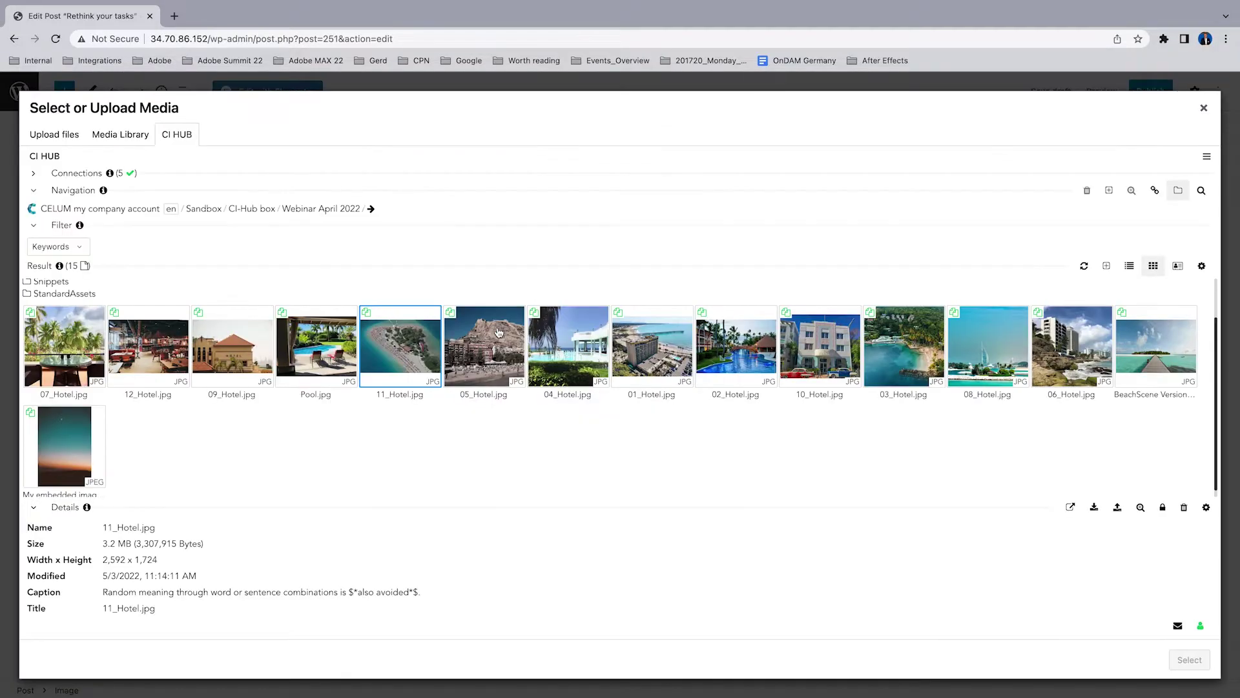
right_click(407, 354)
left_click(445, 364)
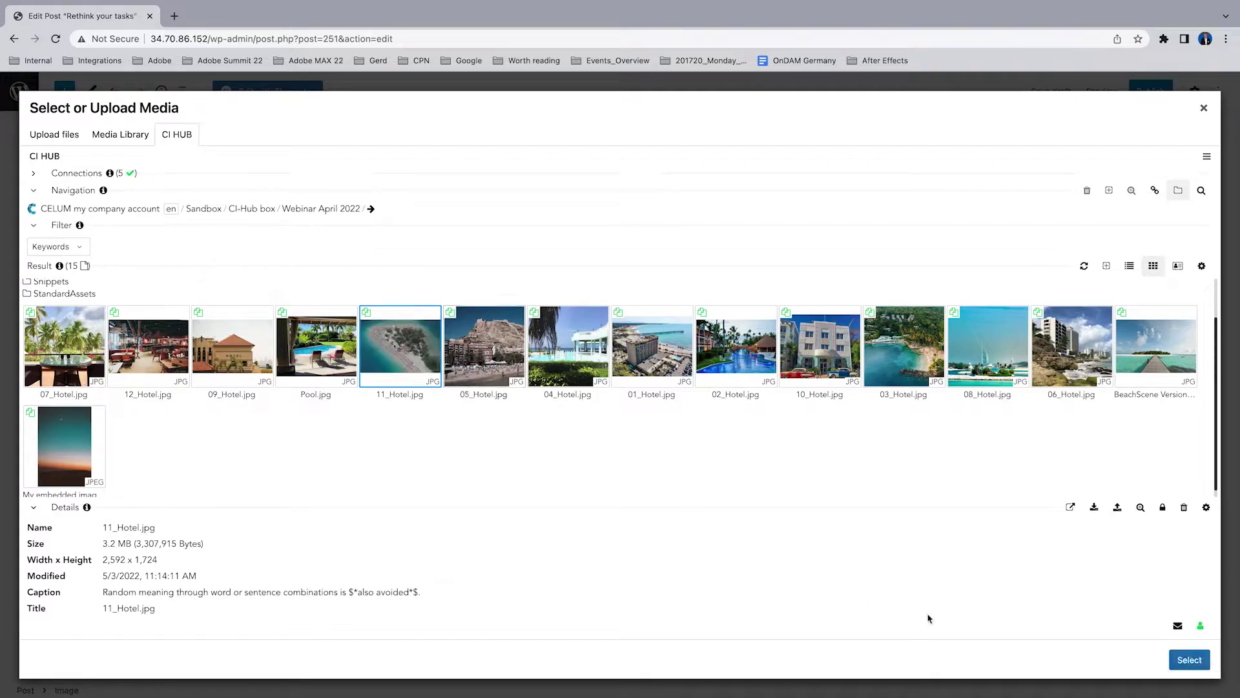
left_click(1189, 660)
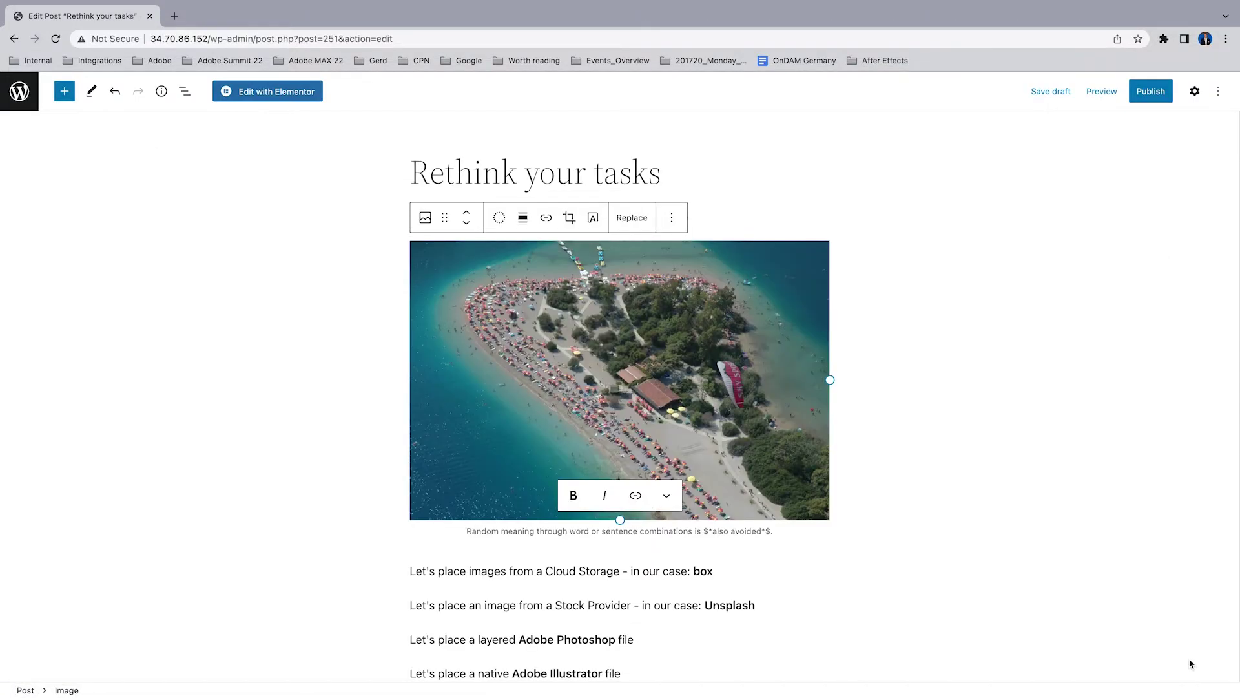
left_click(951, 370)
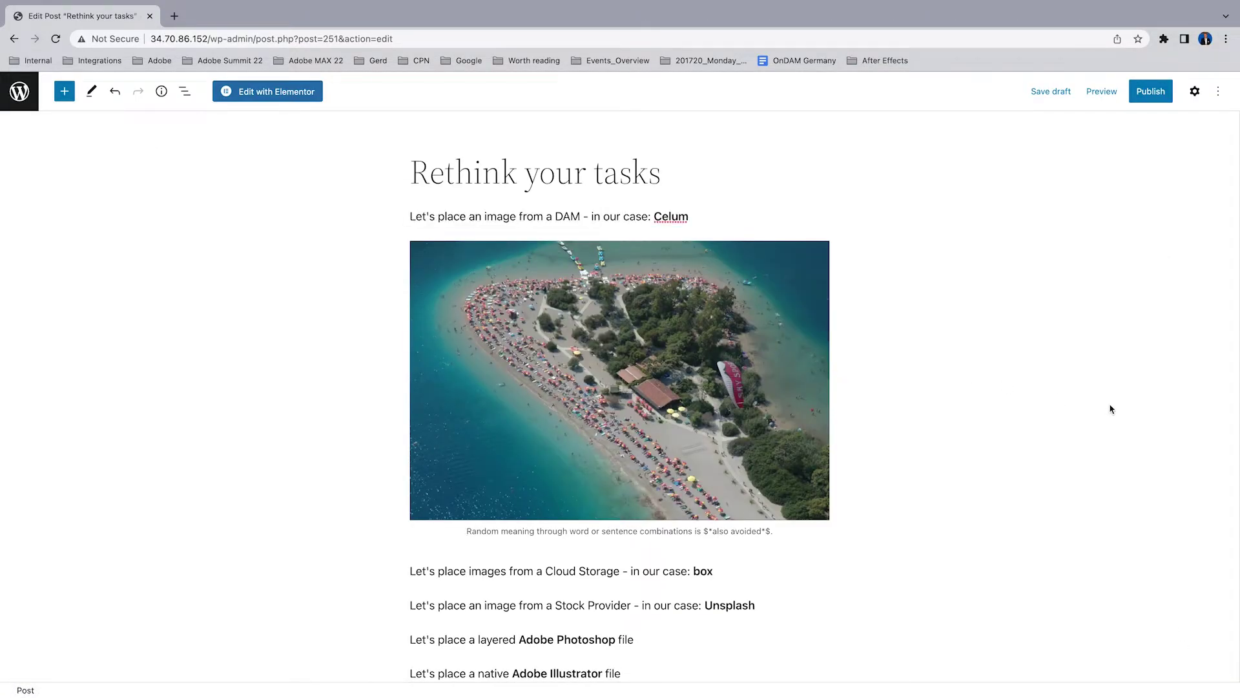
scroll(1111, 409, "down", 2)
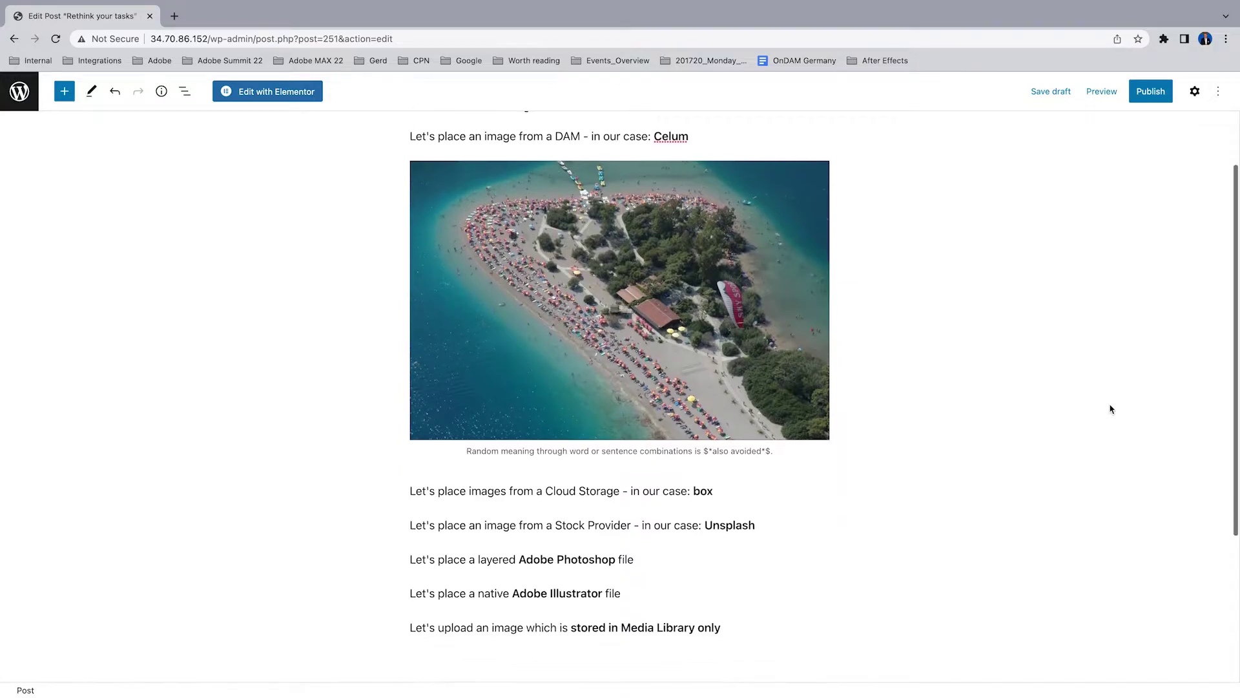
scroll(1111, 409, "down", 1)
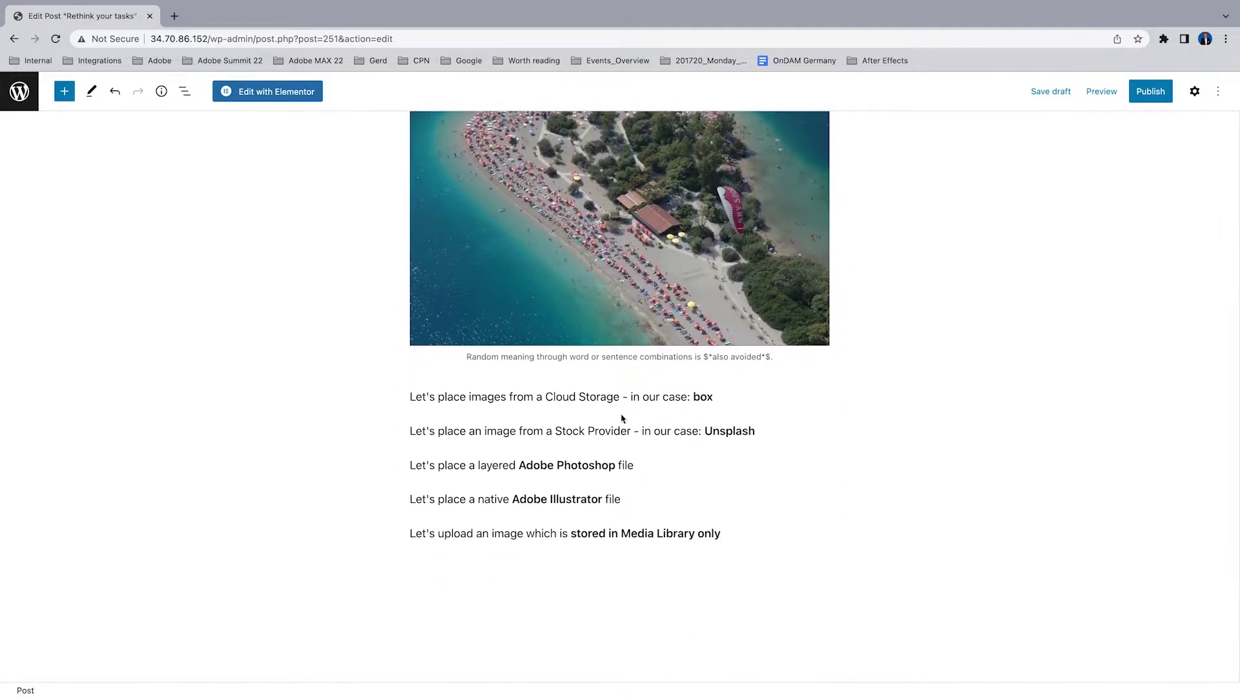
- Add an empty Image block below the box paragraph
left_click(727, 396)
key("Return")
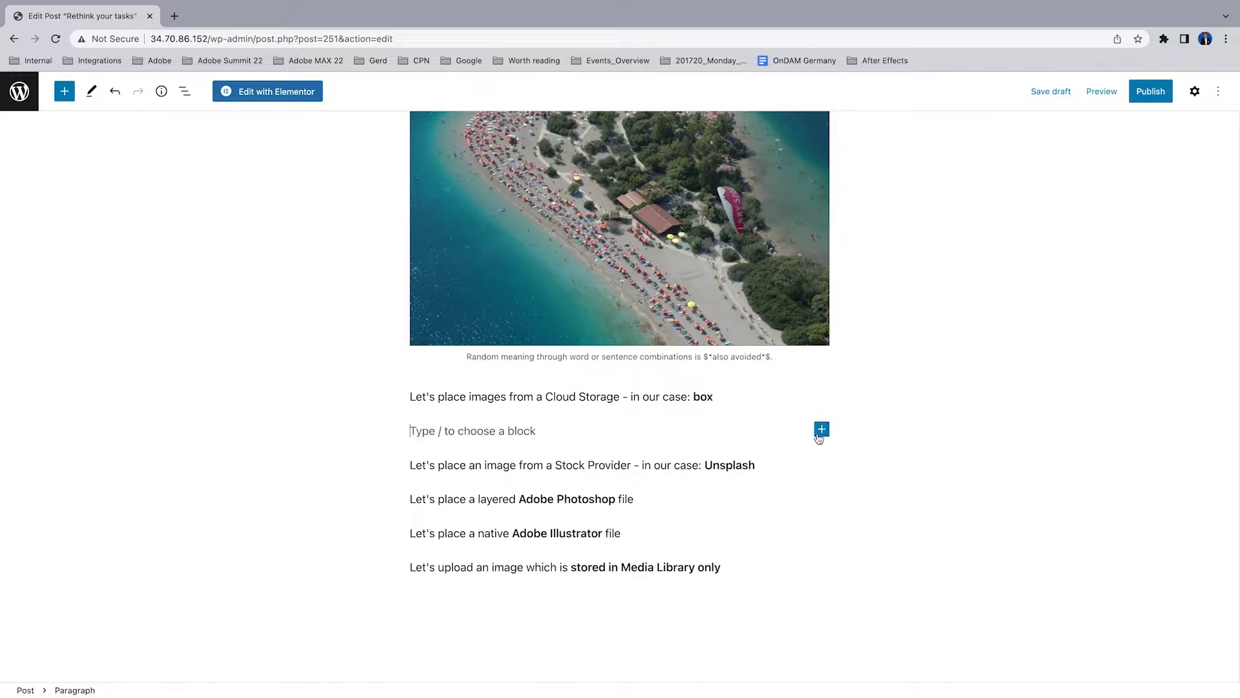
left_click(822, 429)
left_click(906, 526)
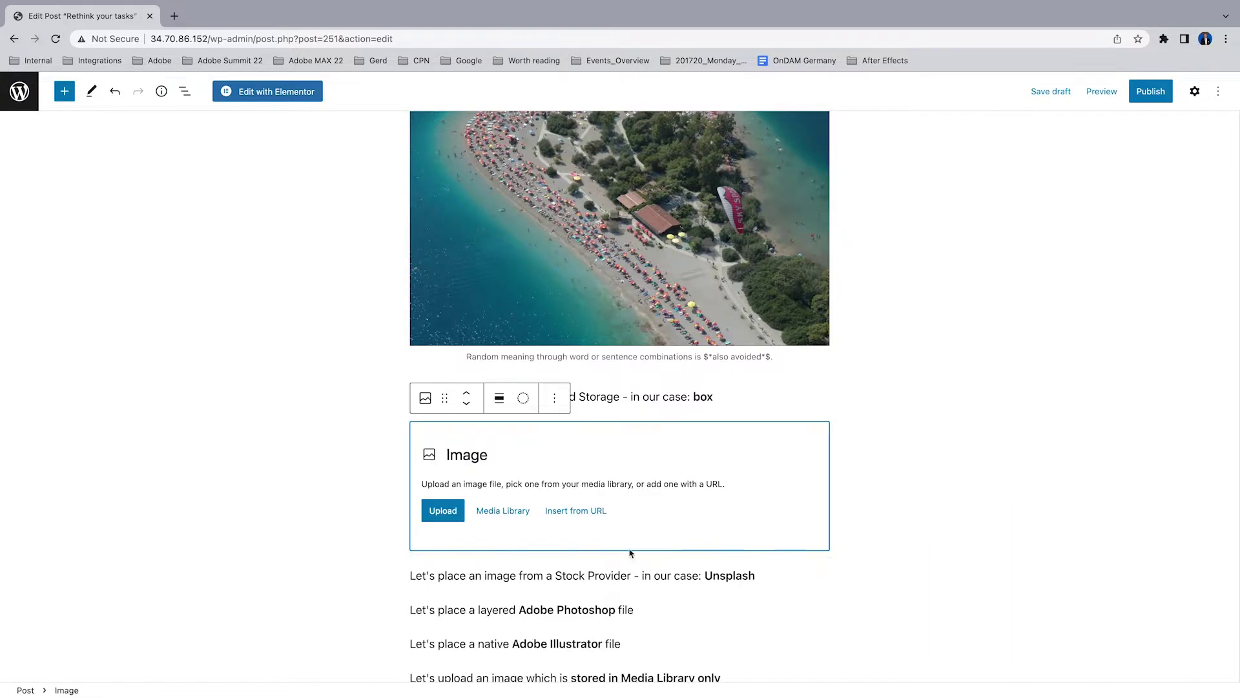
left_click(516, 515)
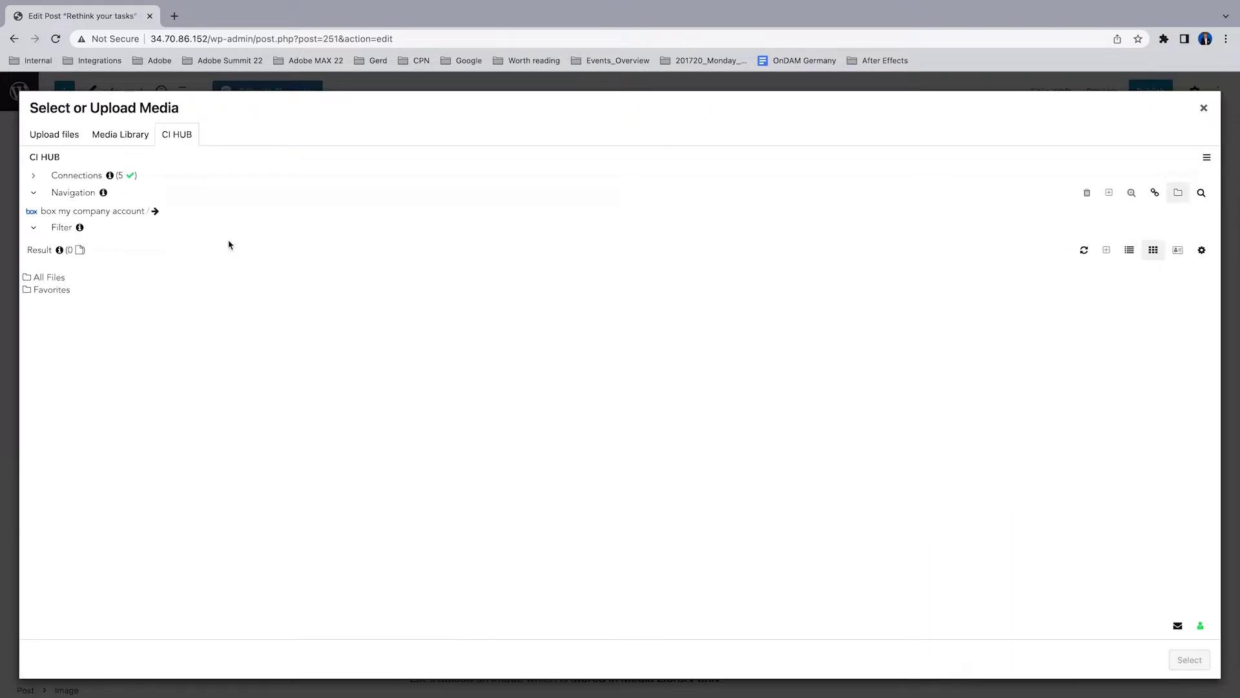
- Insert the blue-door photo 04_ryan-spencer-WJDR8_QxVR8-unsplash.jpg from box 01_Demo/03_Images as jpg 1024x1024
left_click(54, 278)
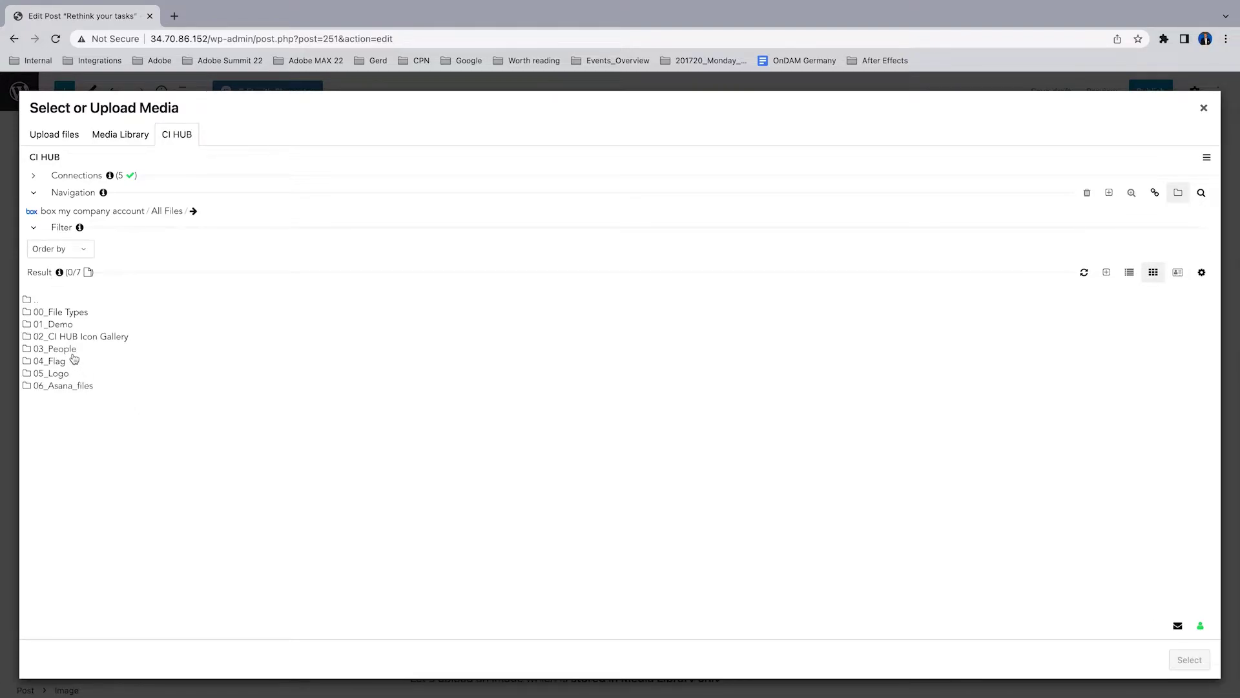
left_click(64, 324)
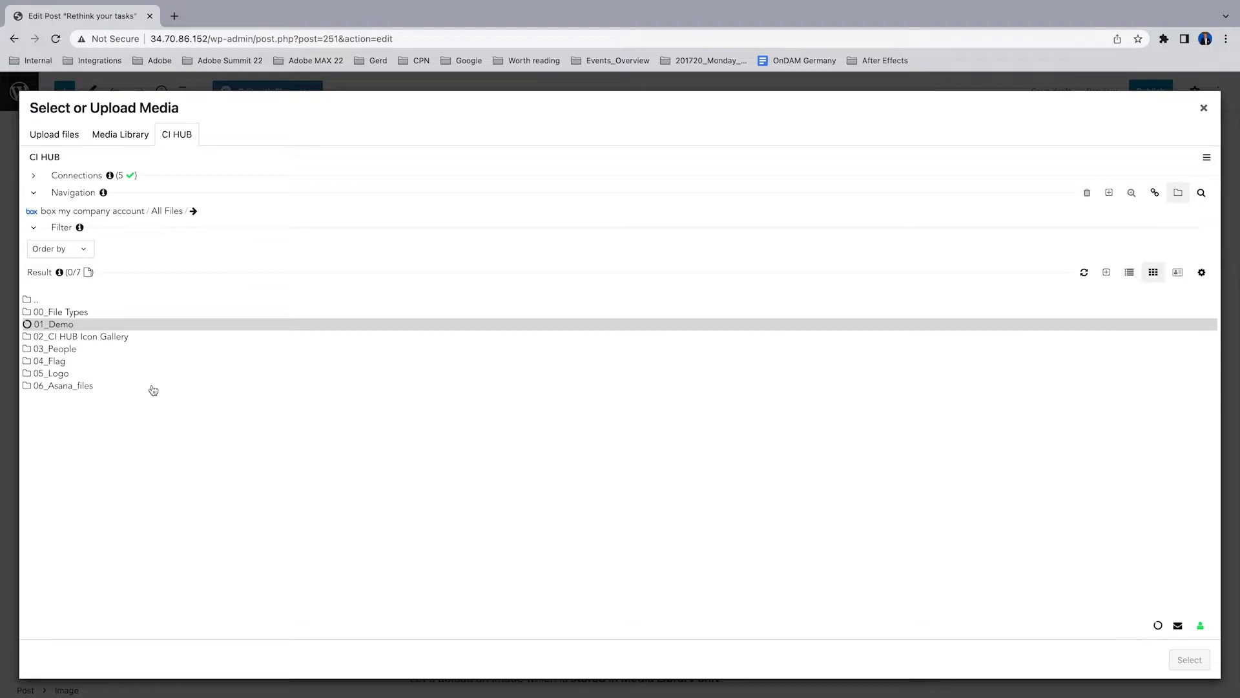
left_click(63, 339)
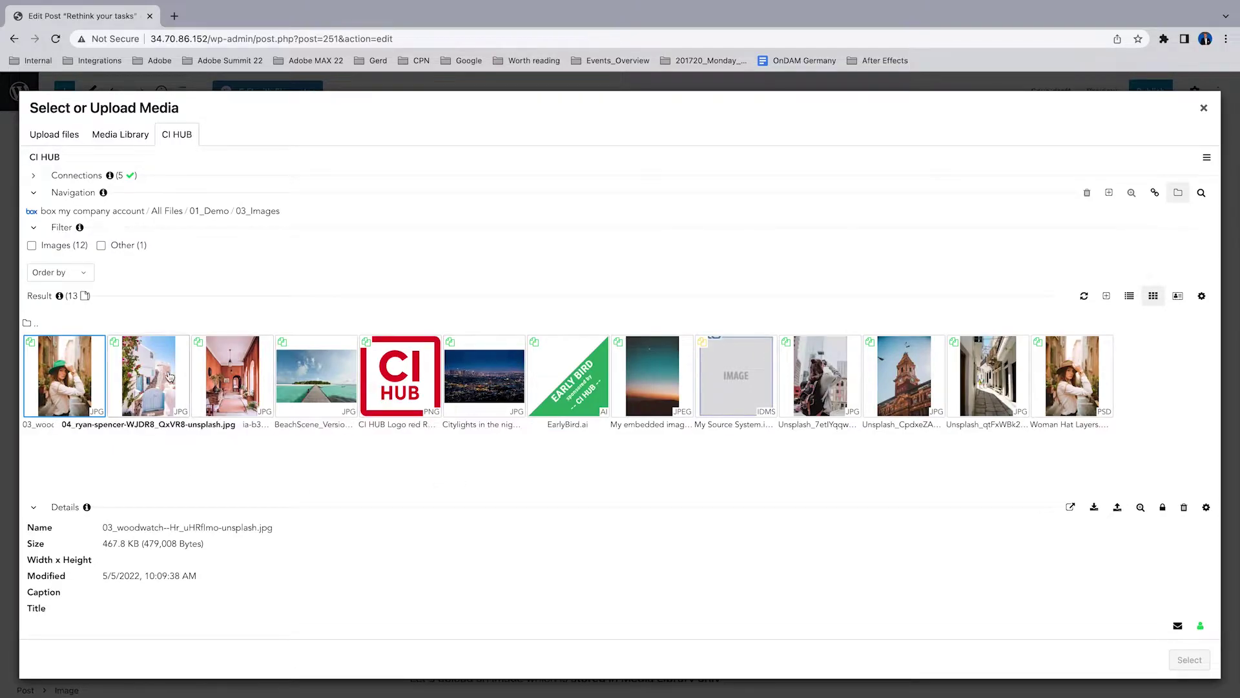
left_click(148, 375)
left_click(1095, 508)
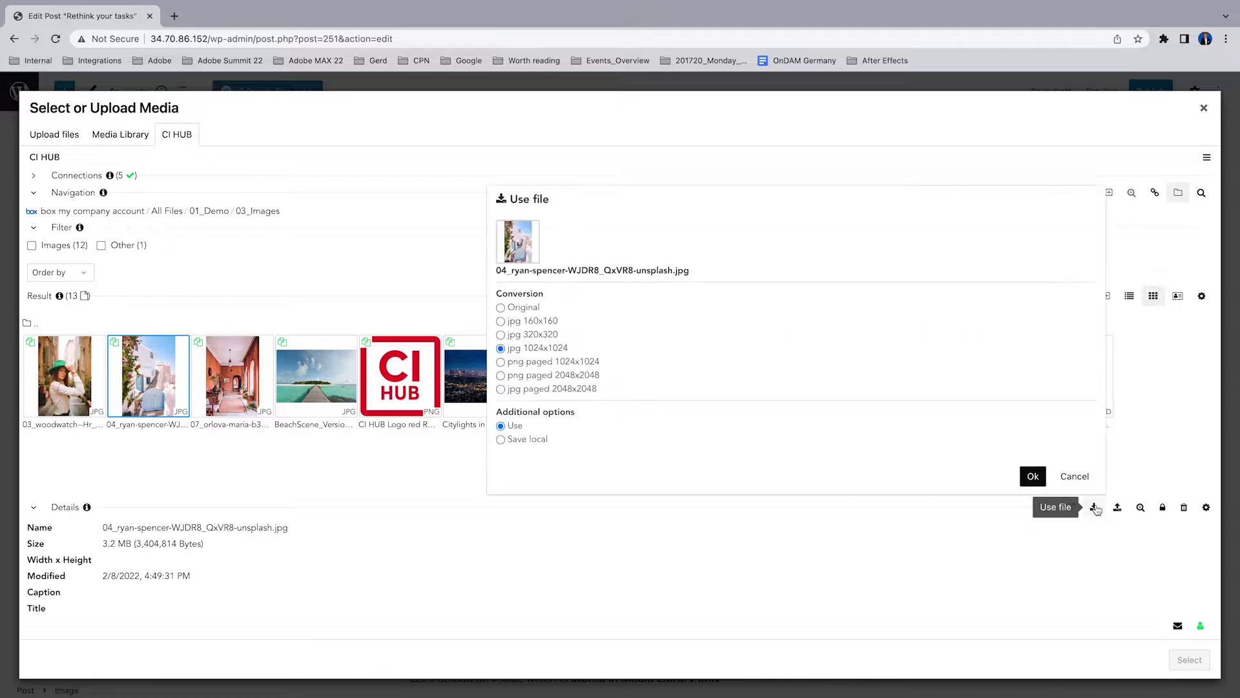
left_click(1078, 476)
mouse_move(117, 346)
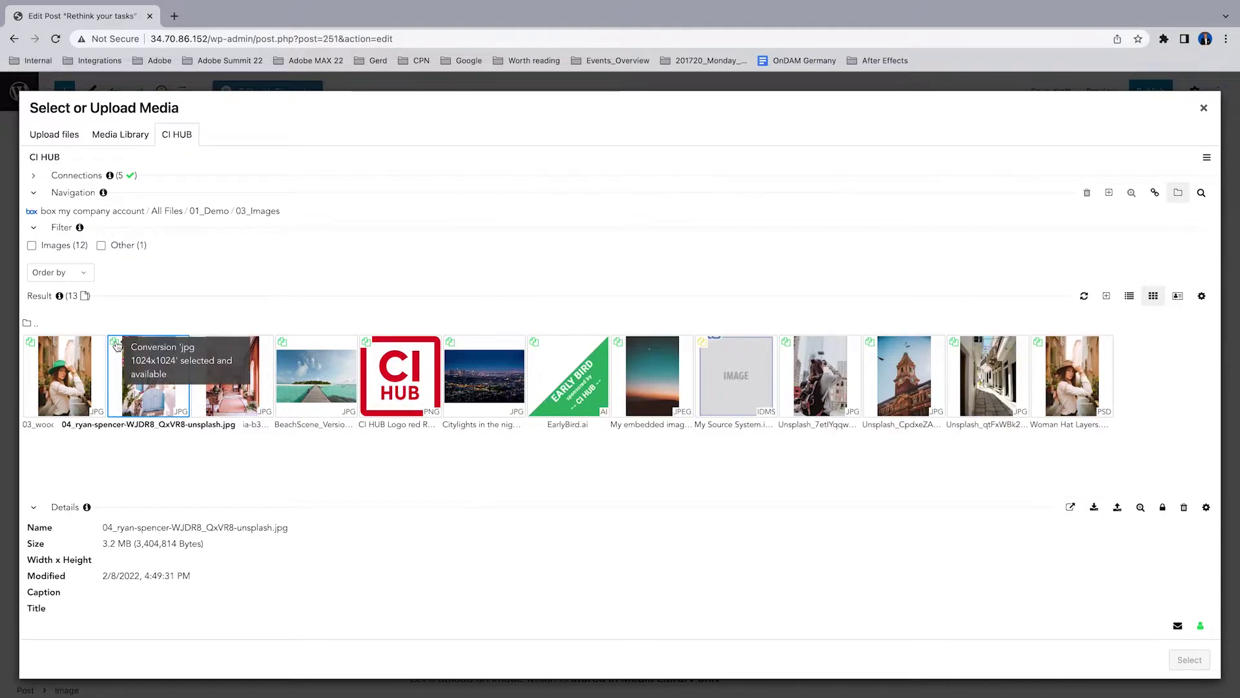
left_click(181, 394)
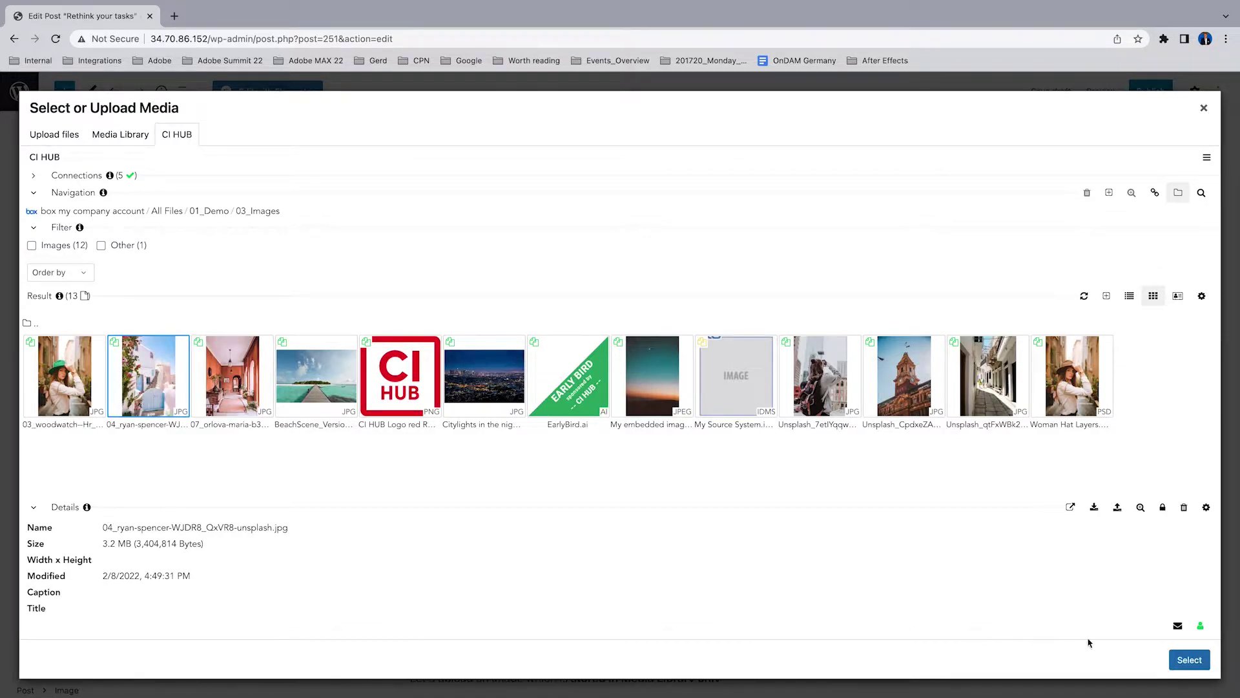
left_click(1183, 662)
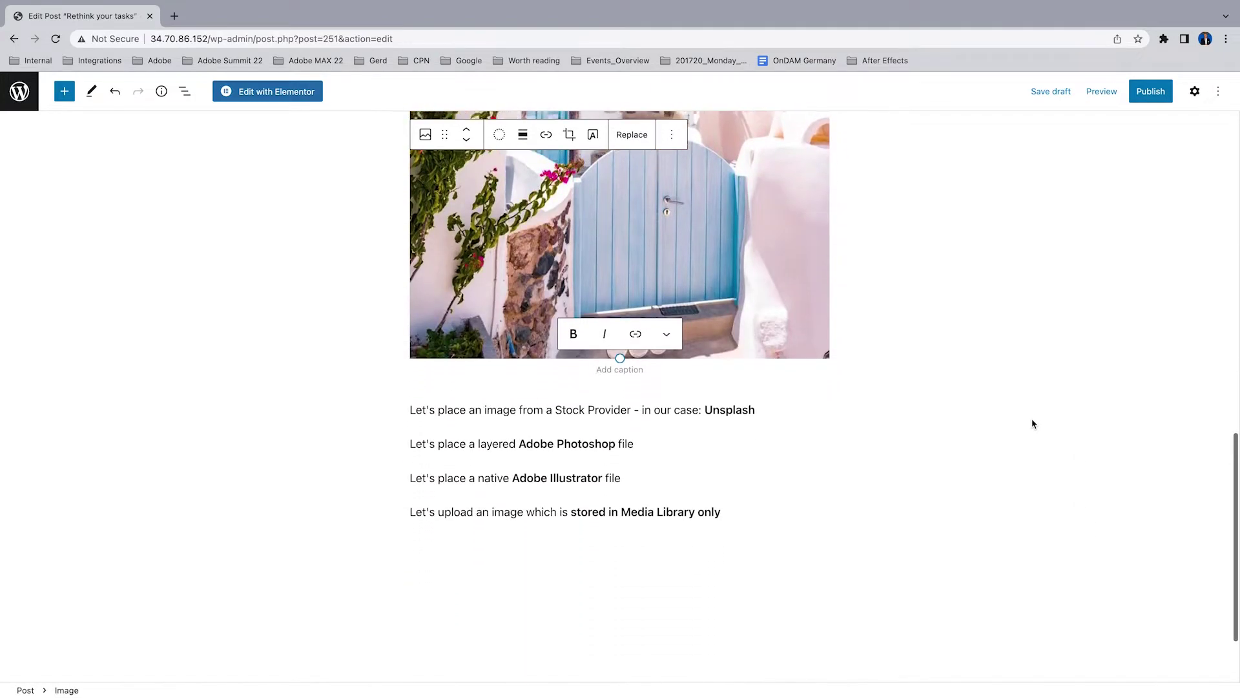
- Add an empty Image block below the Unsplash paragraph
left_click(816, 372)
key("Return")
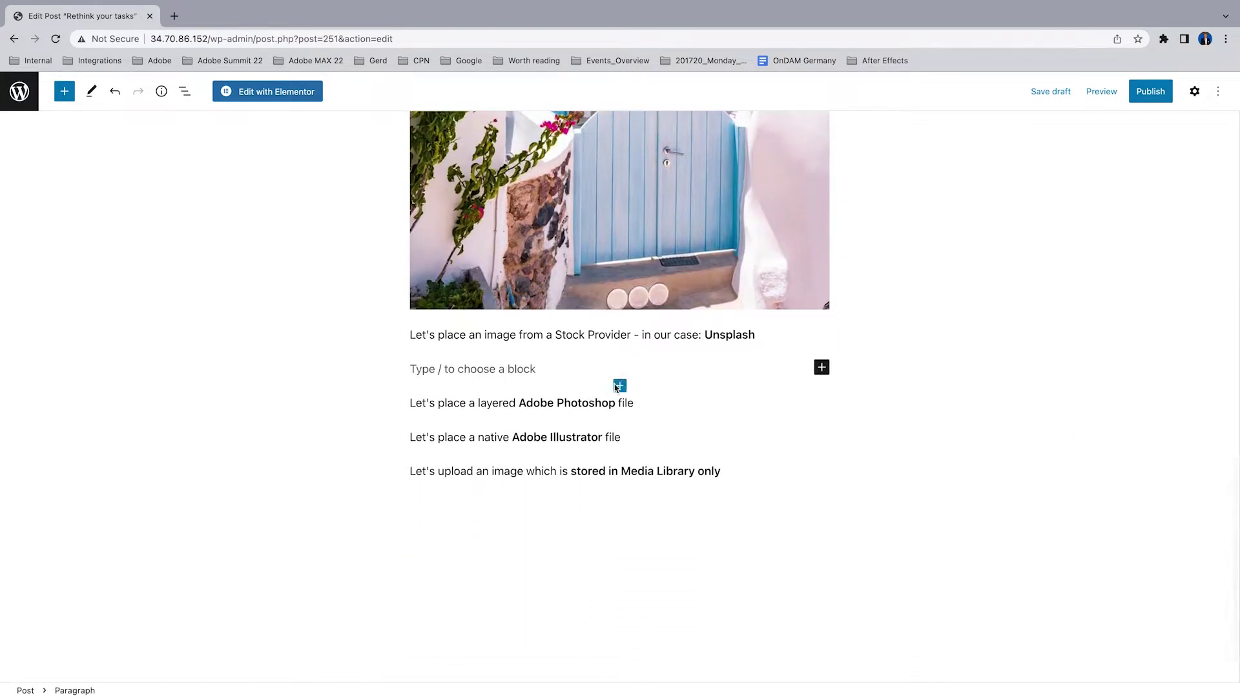
left_click(821, 367)
left_click(920, 466)
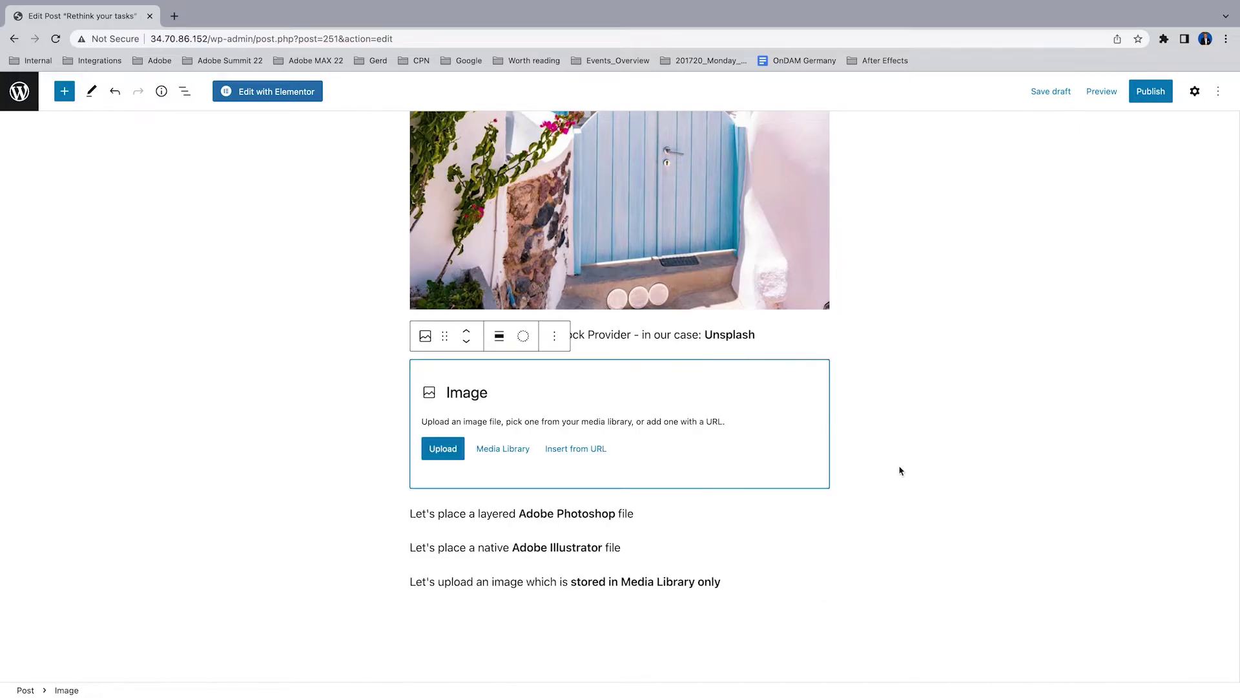
left_click(499, 453)
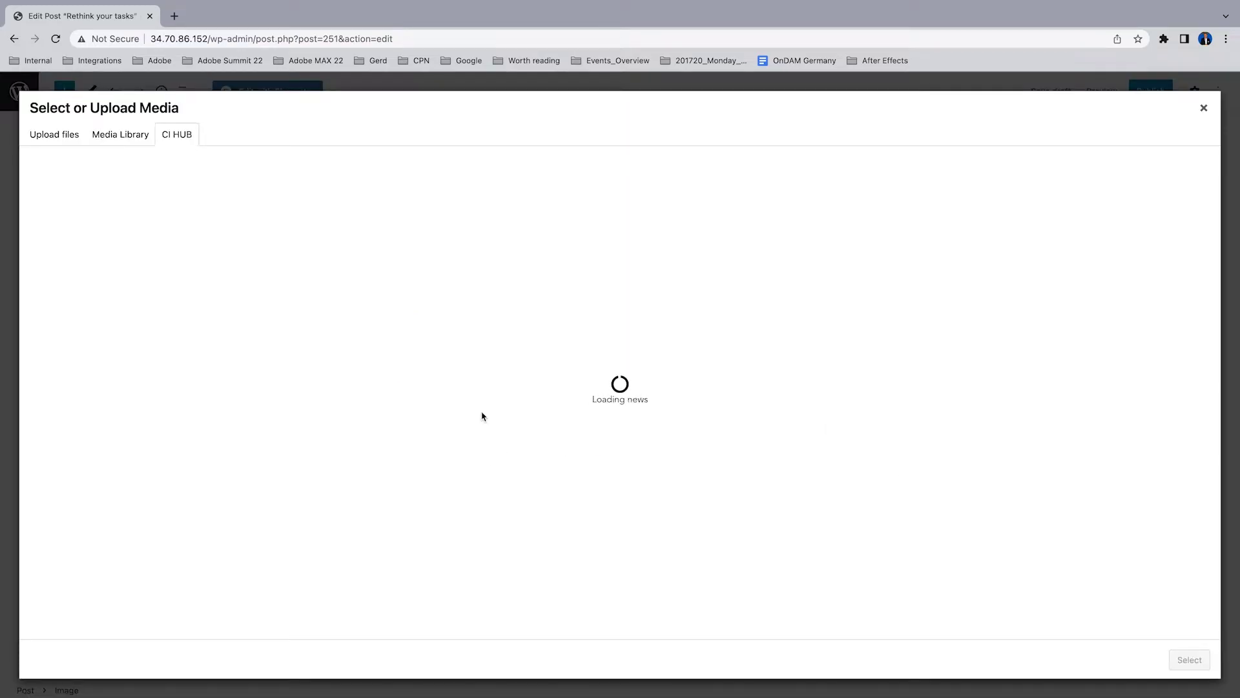
- Switch CI HUB to the Unsplash account and search for 'computer apple'
left_click(92, 210)
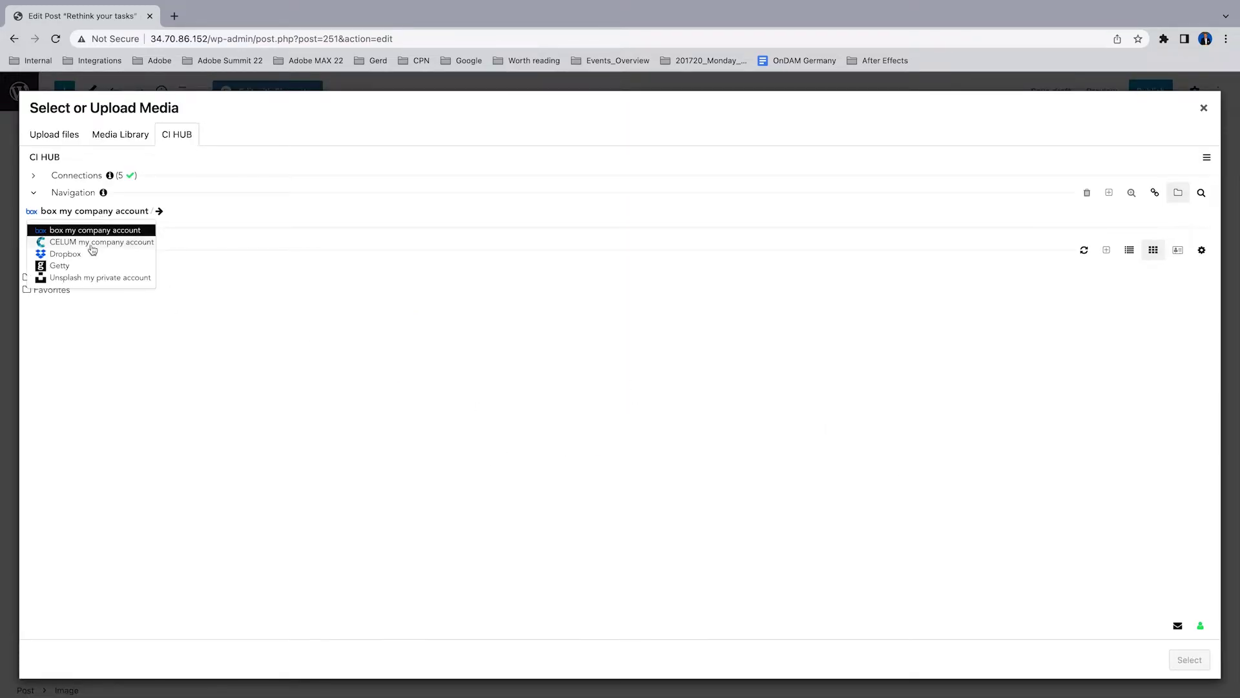
left_click(84, 280)
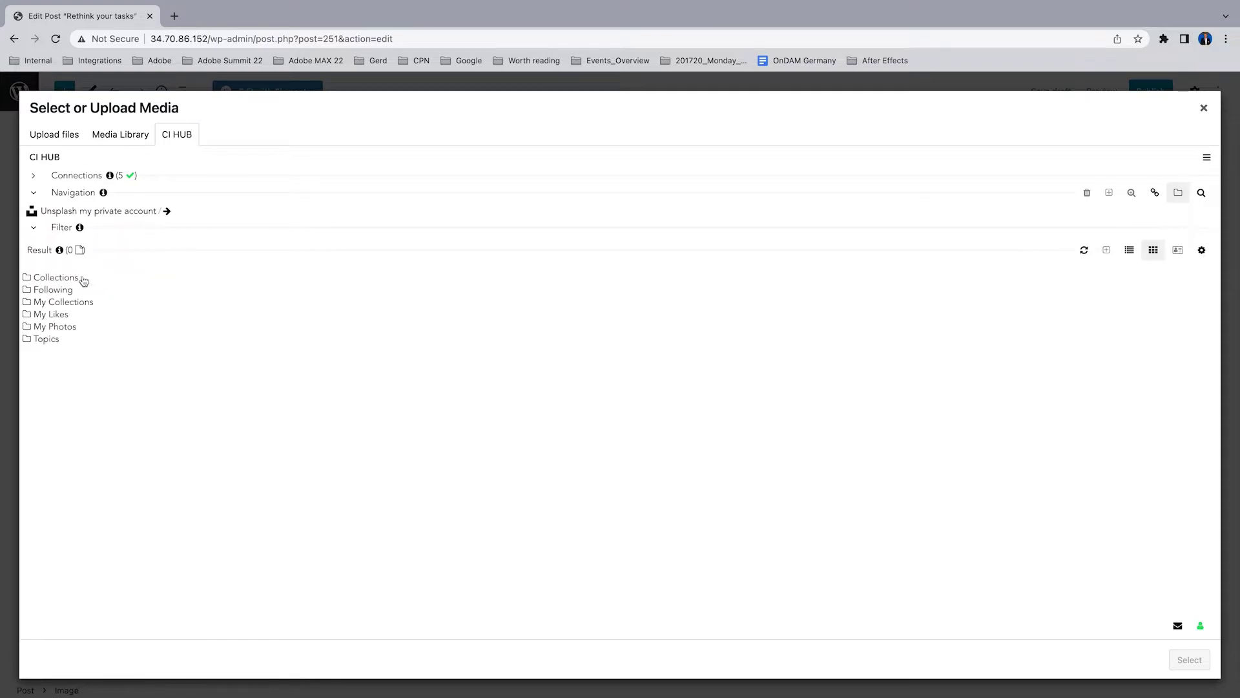
left_click(1200, 193)
type("computer")
key("Return")
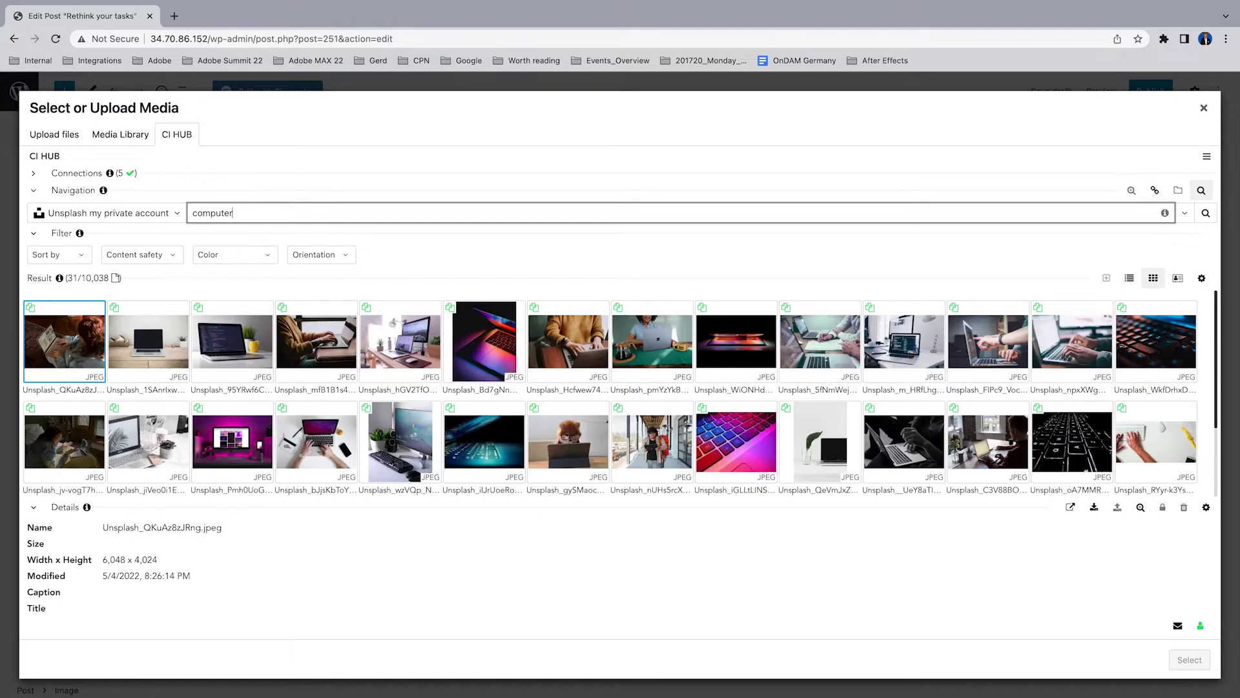
type("apple")
key("Return")
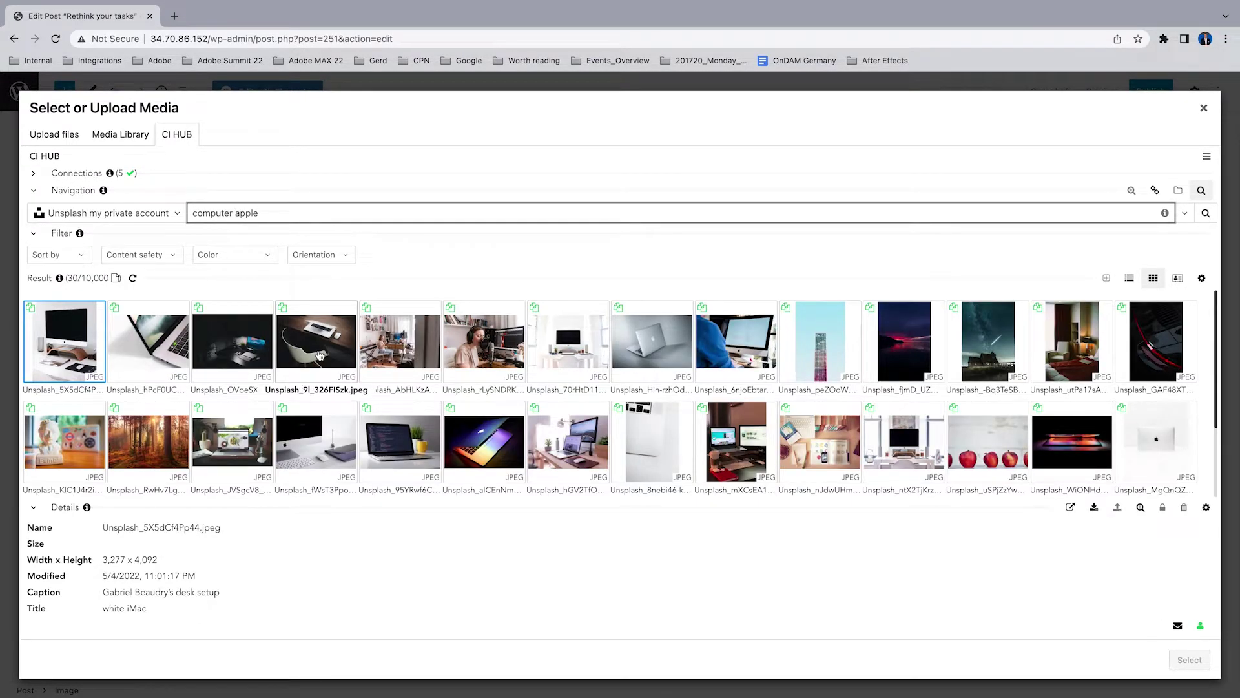
- Insert the silver MacBook photo at Medium size into the Image block
left_click(672, 348)
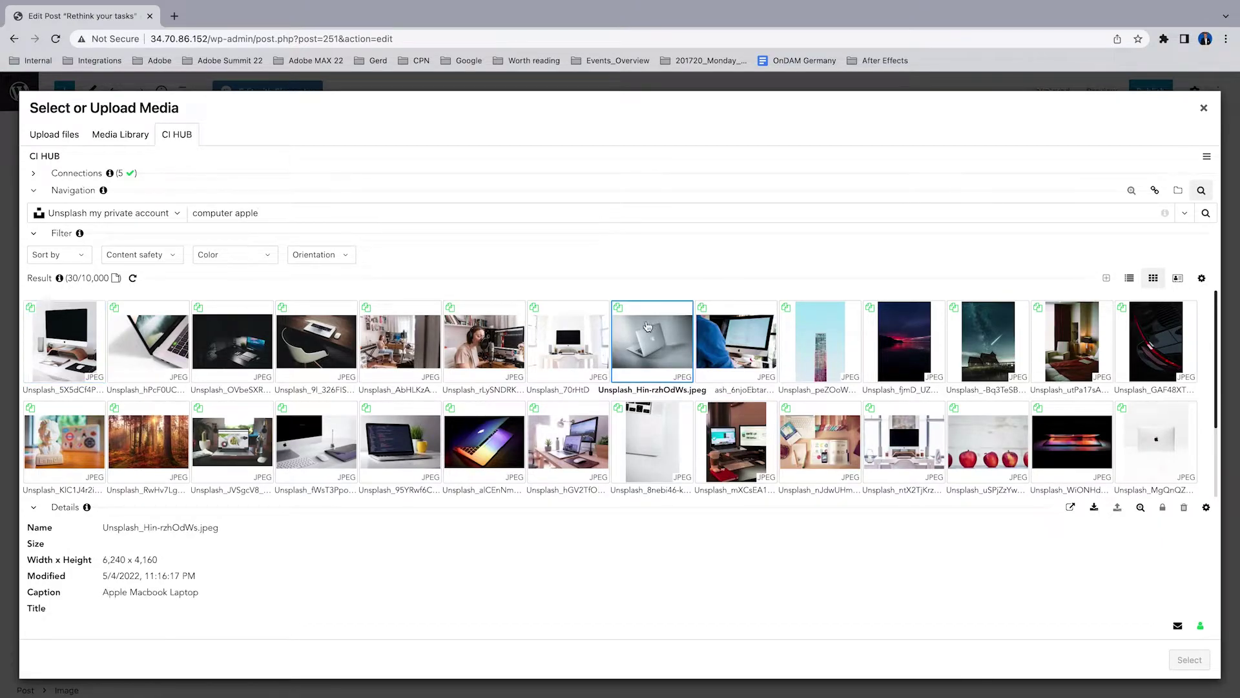
mouse_move(622, 312)
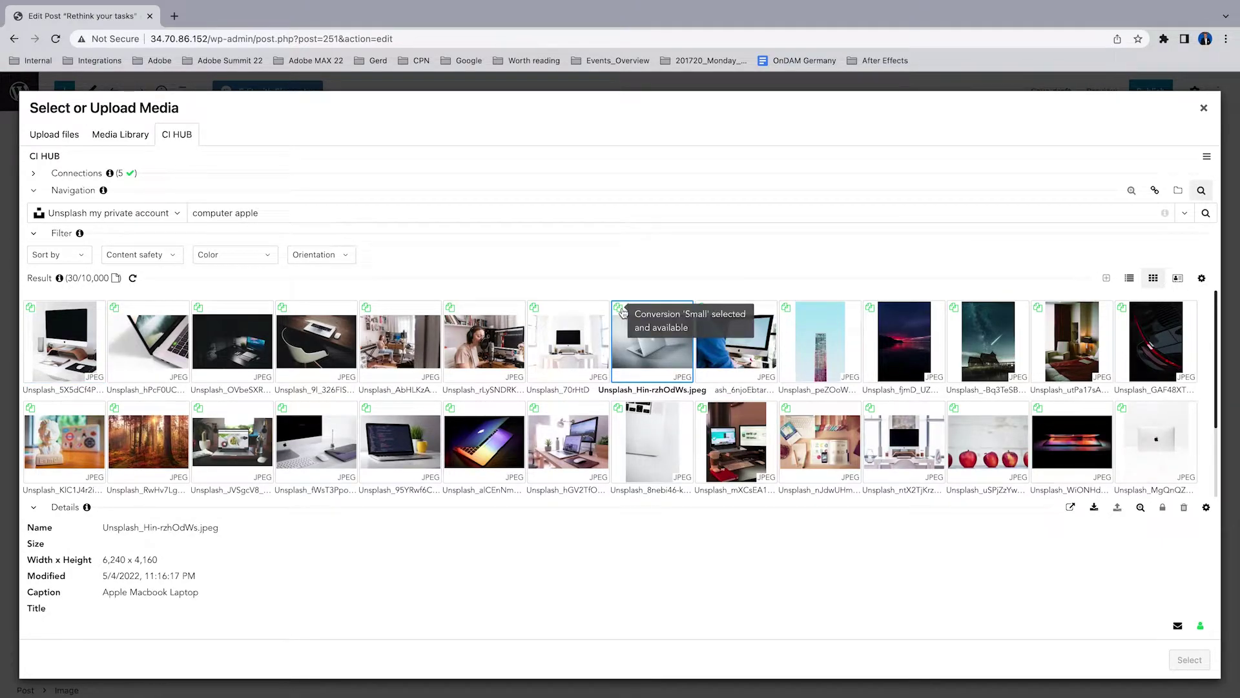
left_click(1093, 507)
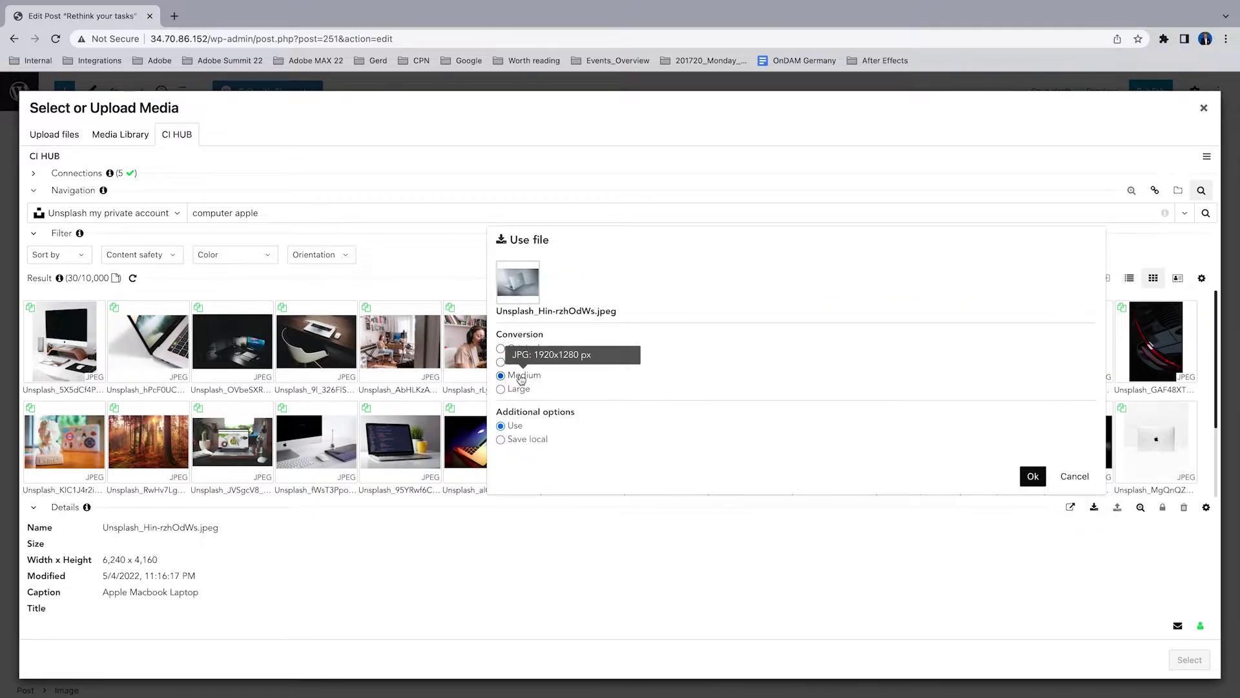
left_click(1033, 476)
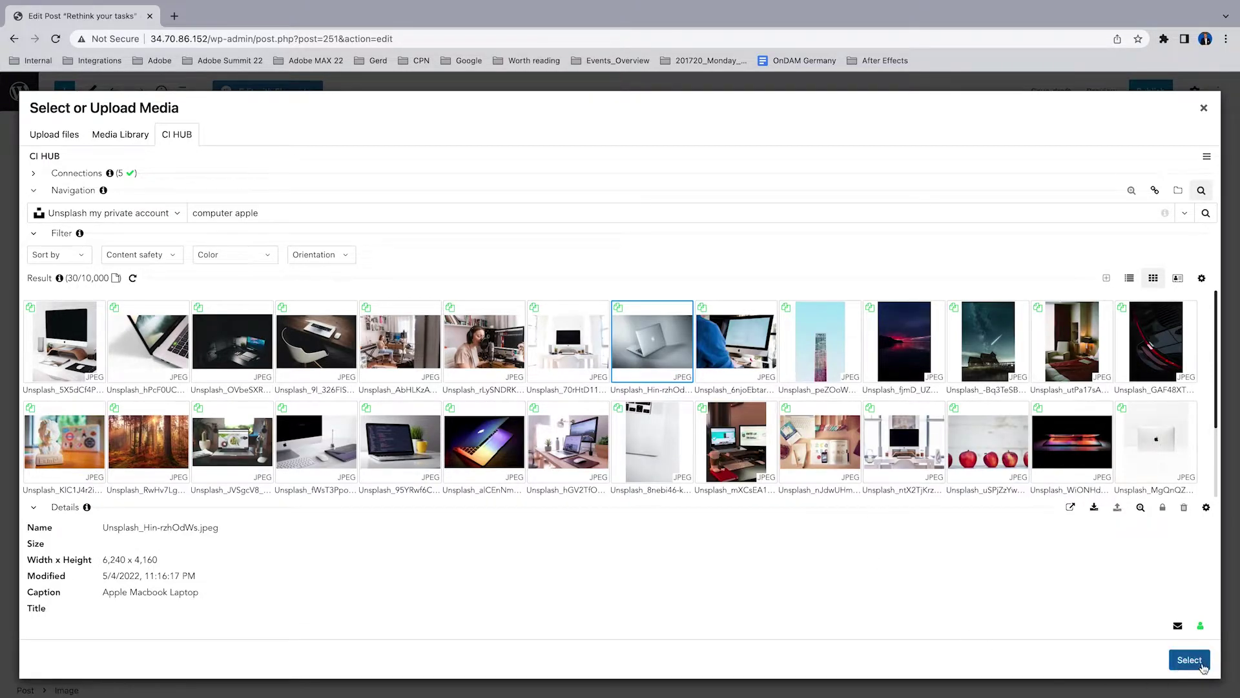
left_click(1202, 665)
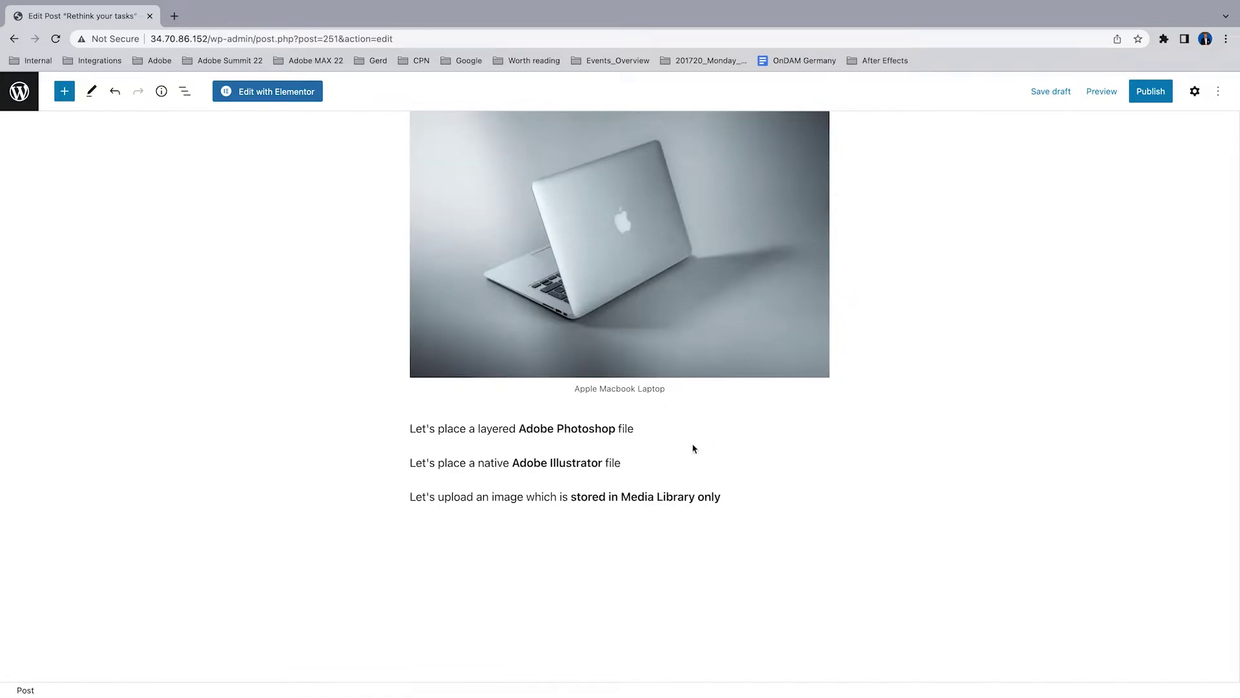
- Add an empty Image block below the Adobe Photoshop line
left_click(664, 430)
key("Return")
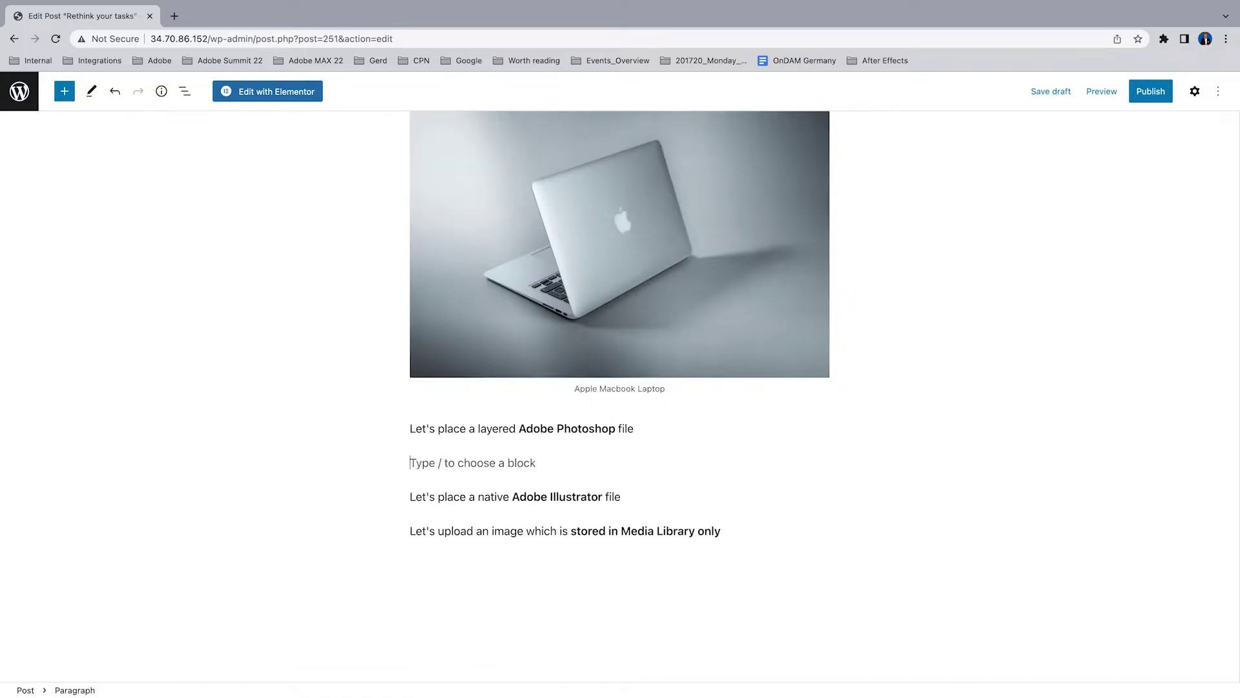
left_click(822, 461)
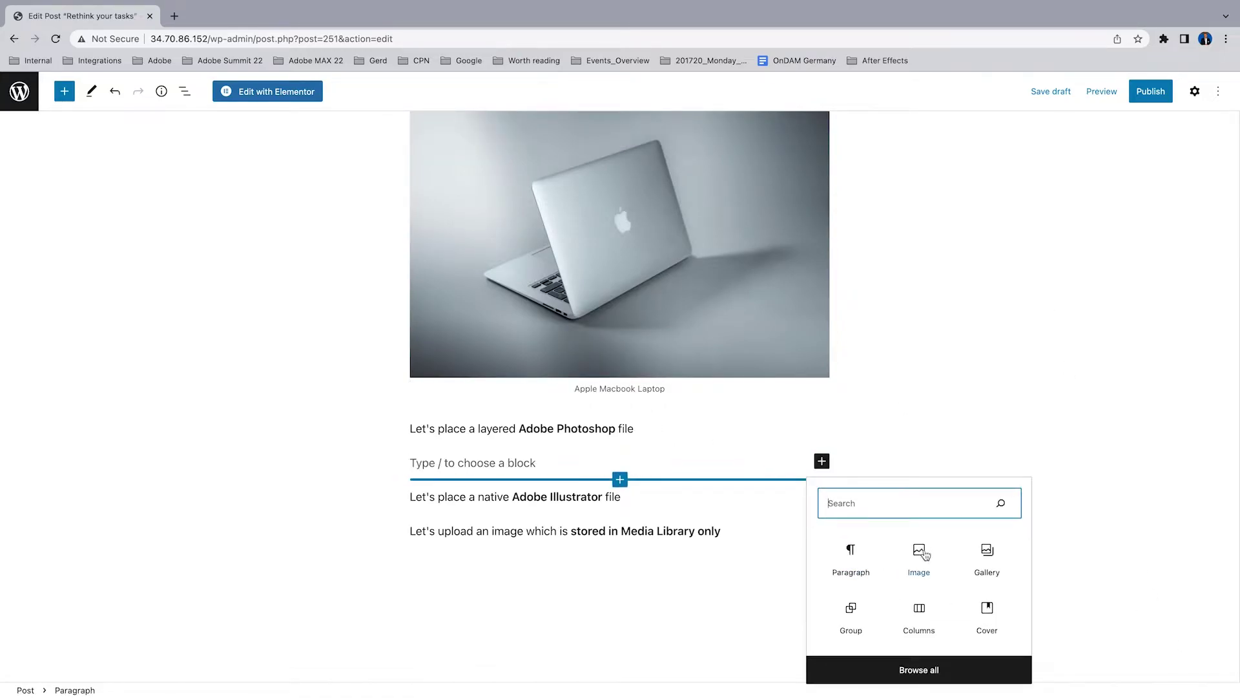
left_click(919, 552)
left_click(510, 547)
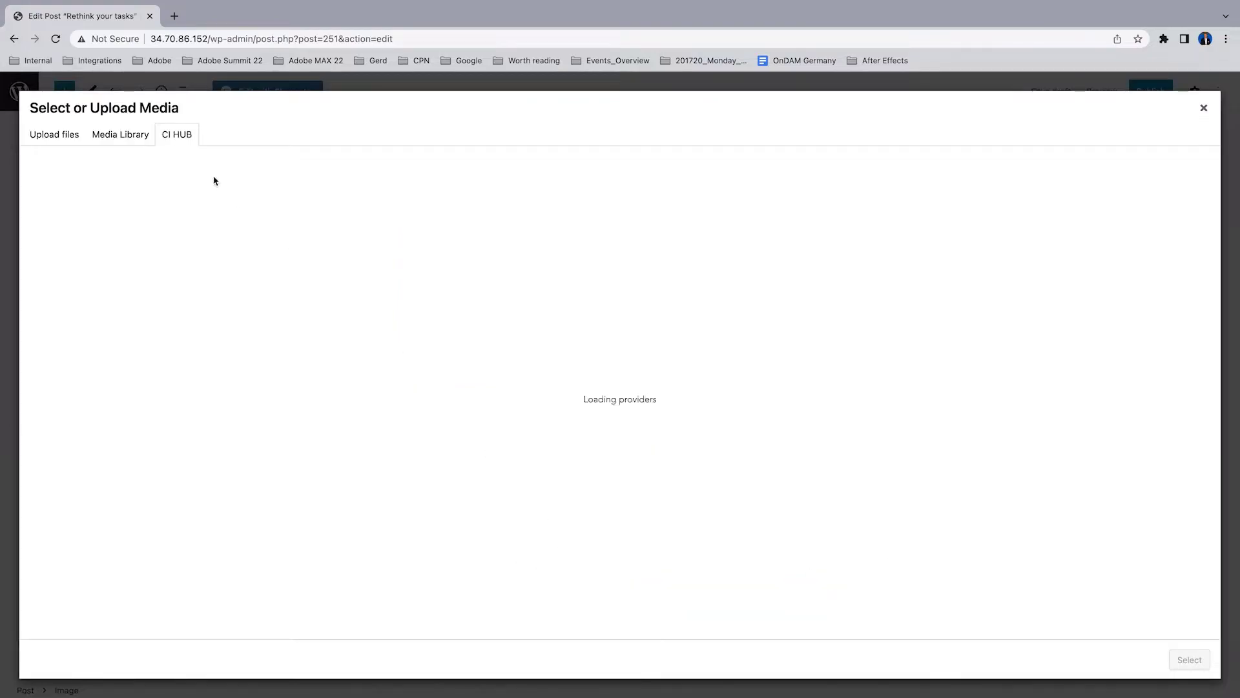
- Browse the box company account to All Files > 01_Demo > 03_Images
left_click(40, 210)
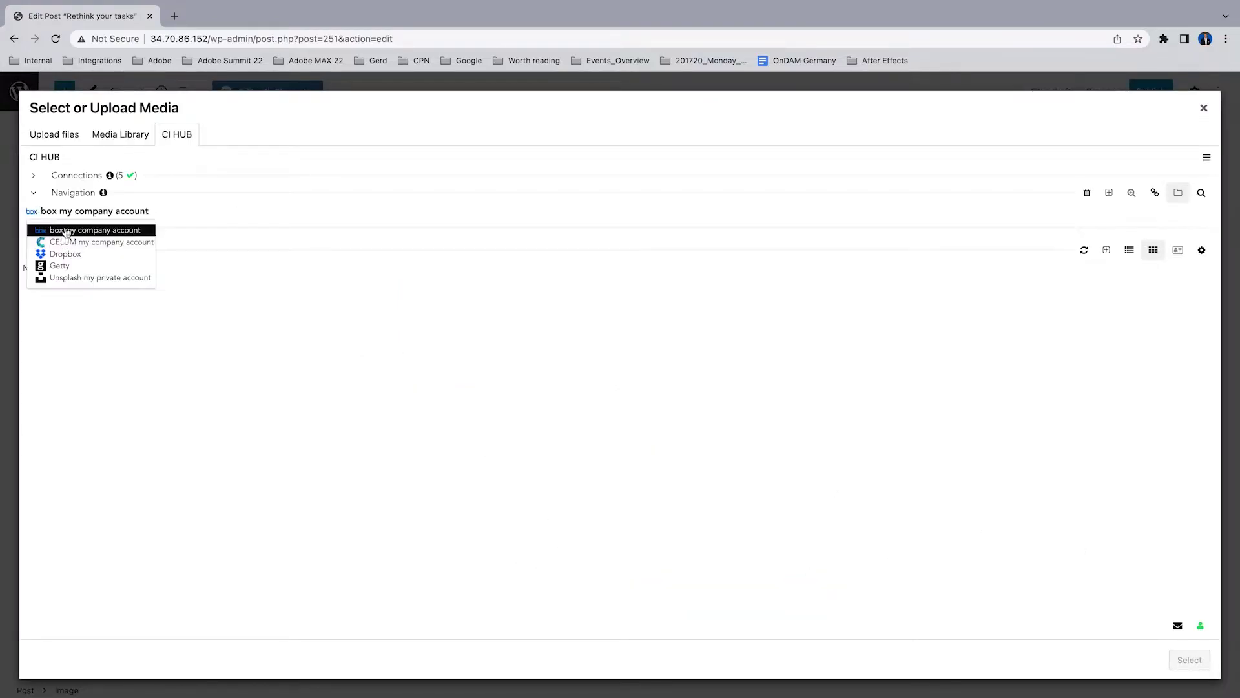
left_click(67, 231)
left_click(1177, 194)
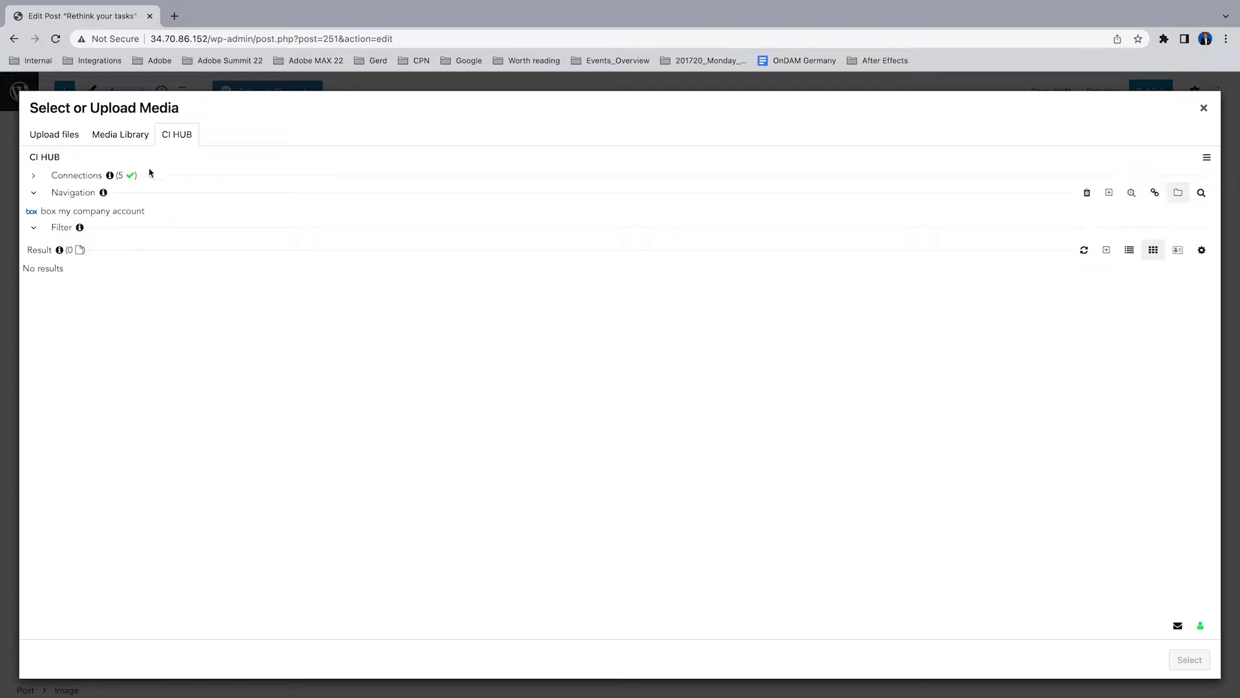
left_click(94, 211)
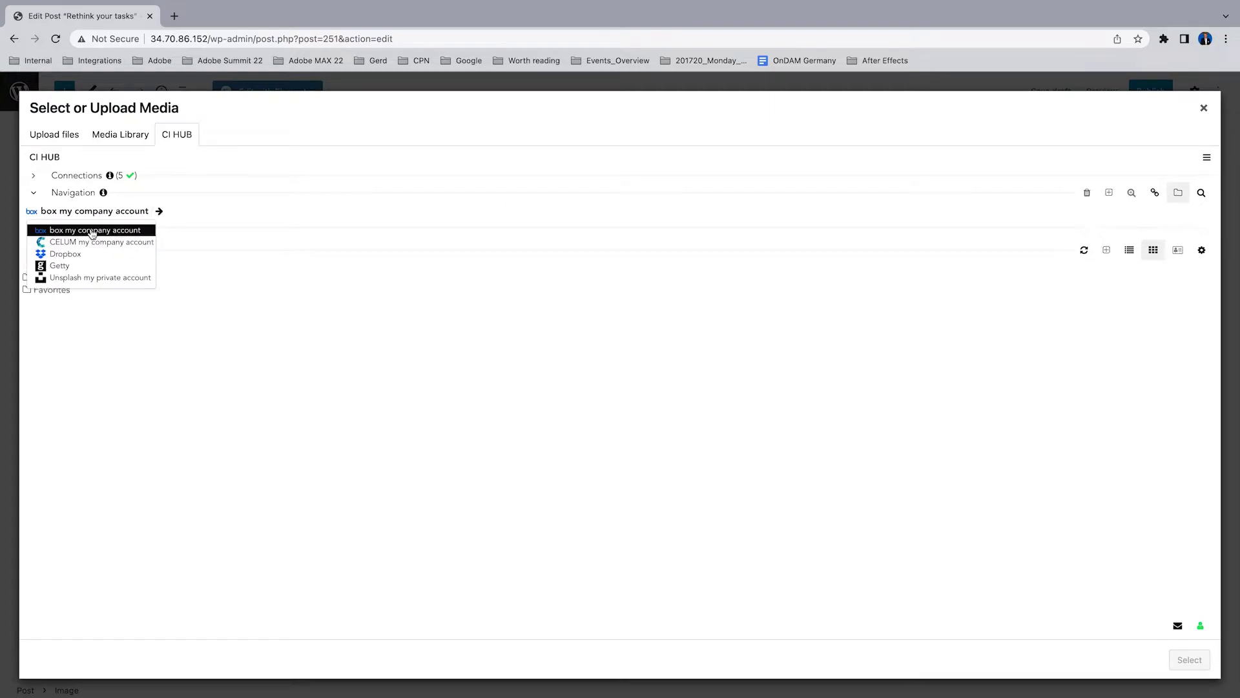
left_click(92, 231)
left_click(54, 279)
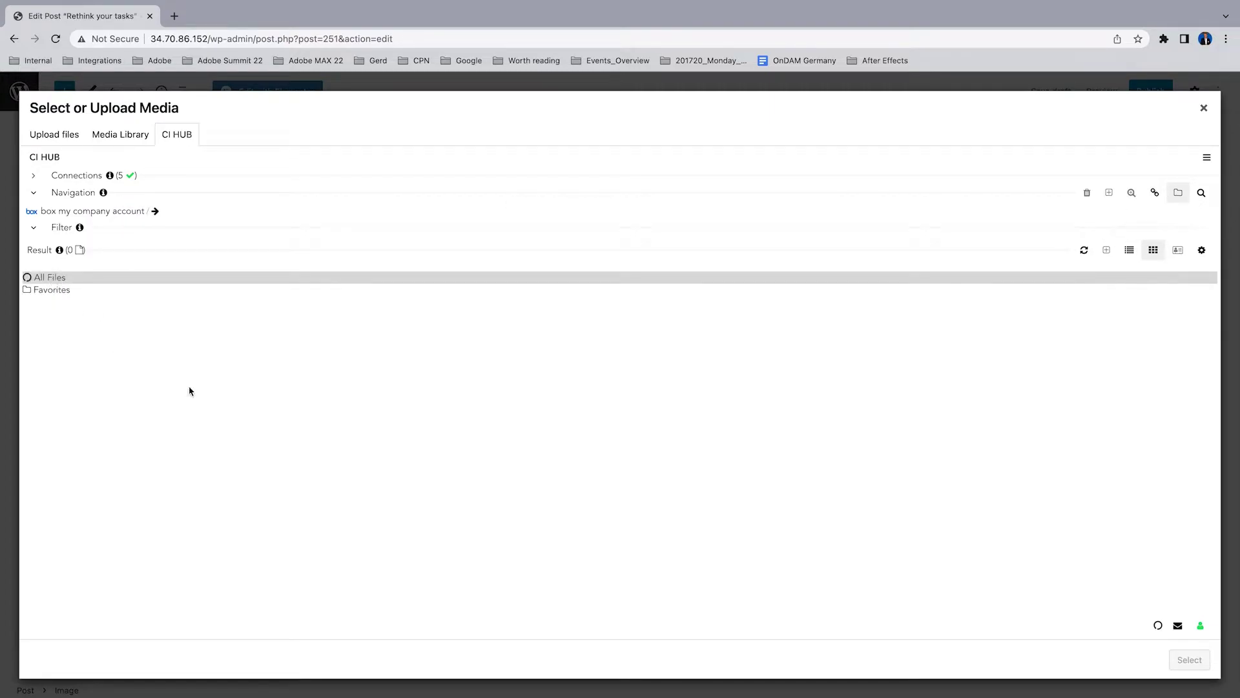
left_click(71, 327)
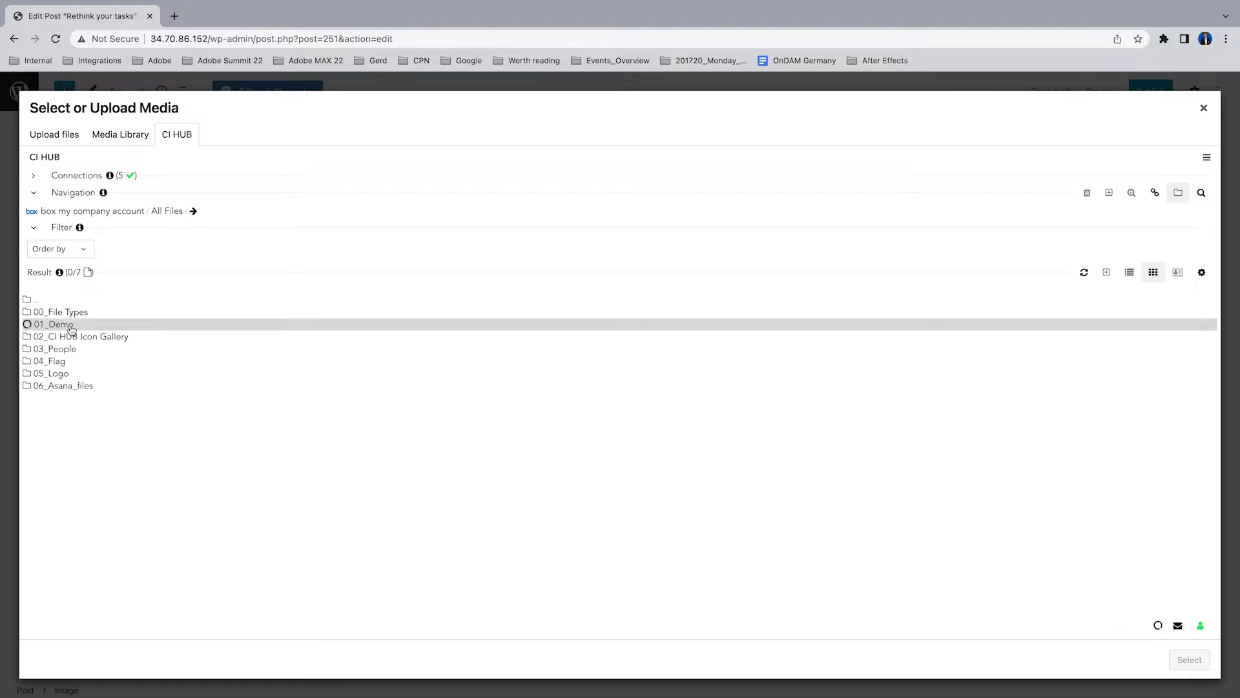
left_click(72, 340)
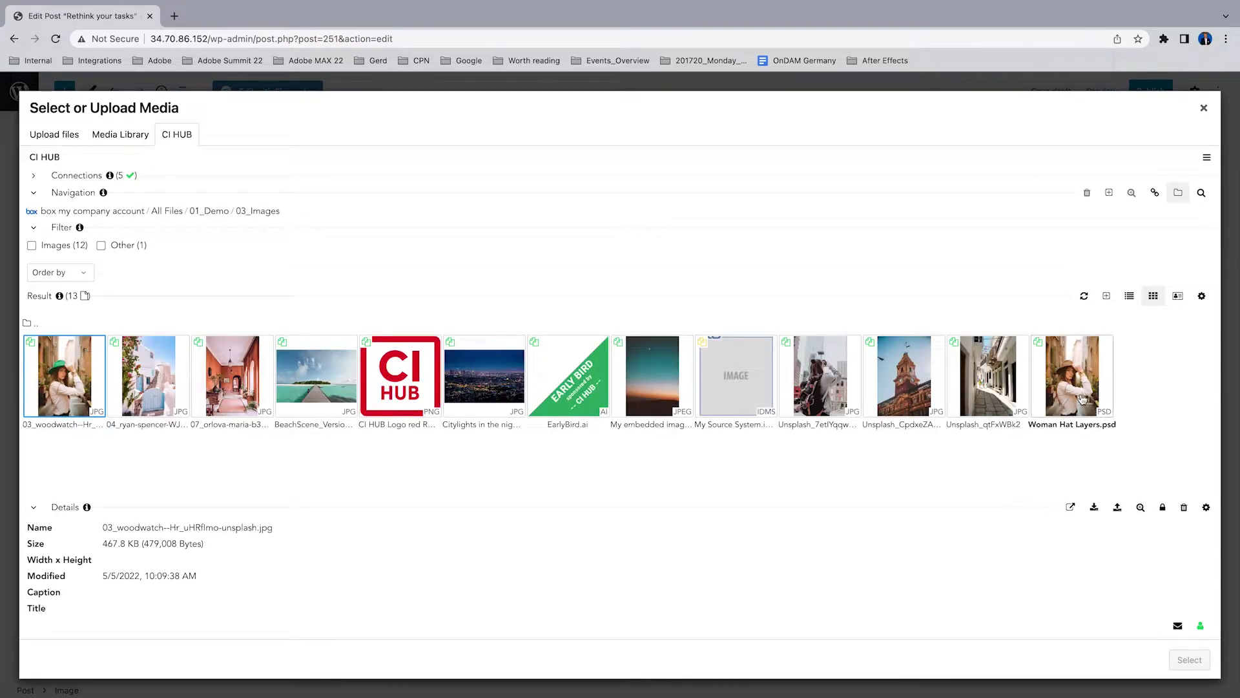
- Insert Woman Hat Layers.psd into the post as a converted jpg
left_click(1083, 399)
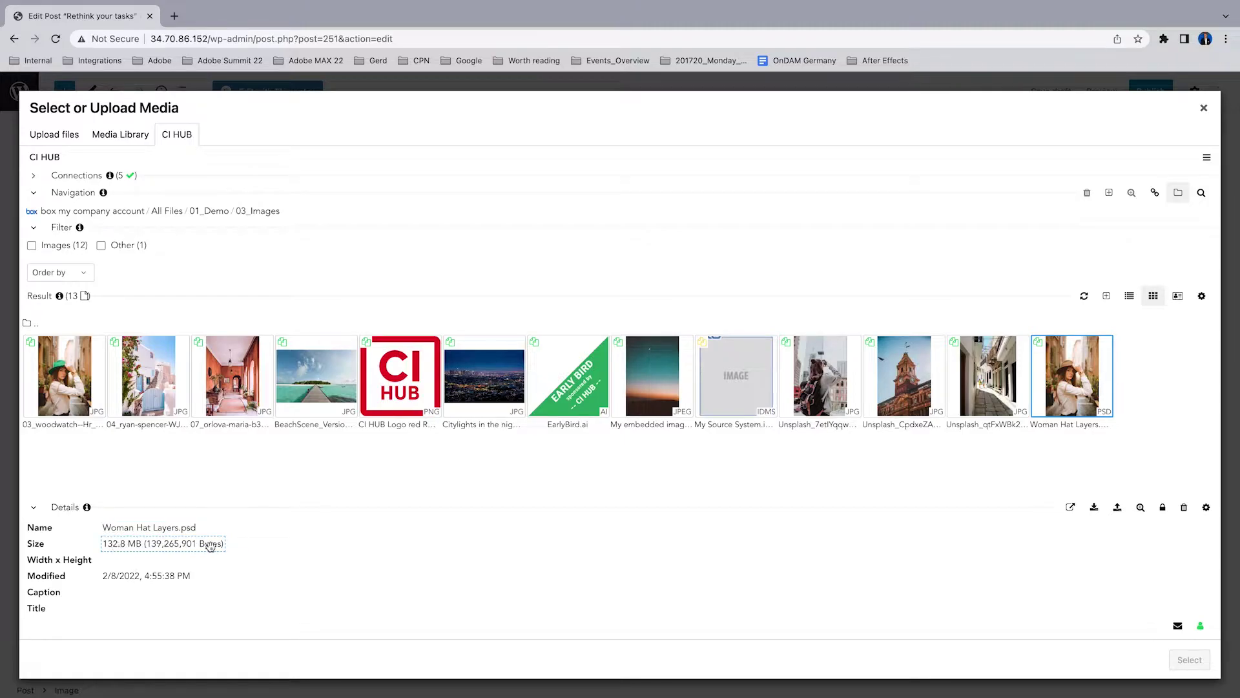
mouse_move(1042, 347)
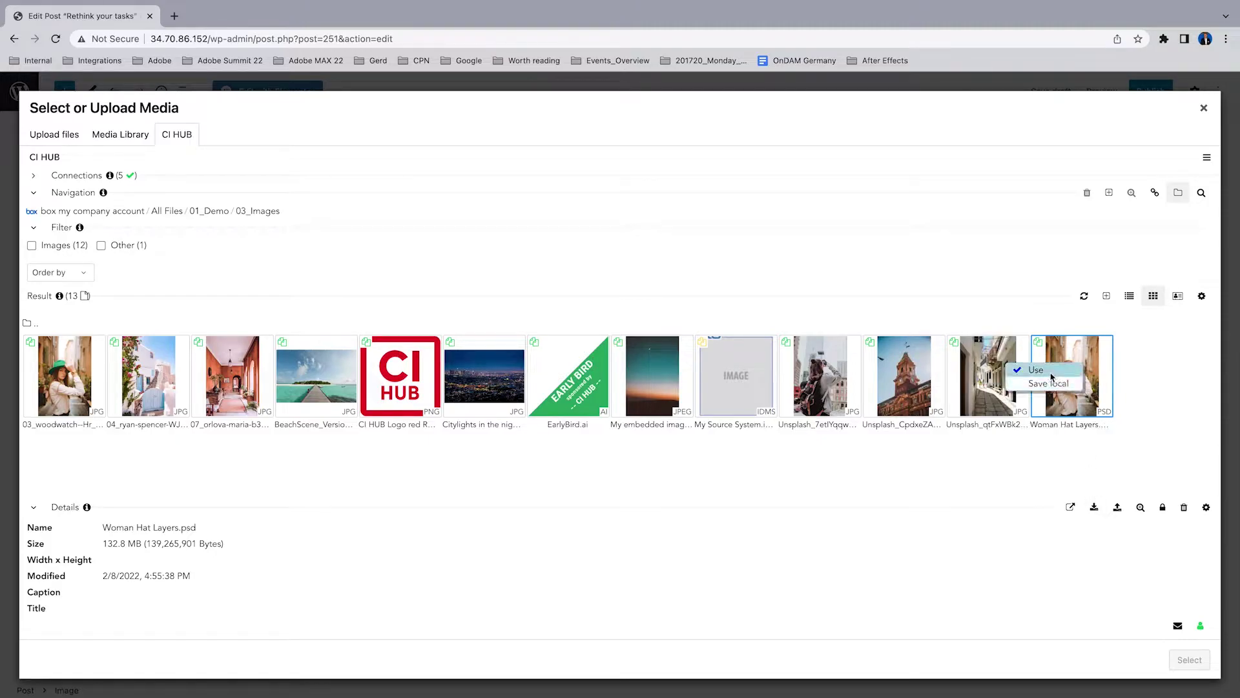
left_click(1052, 378)
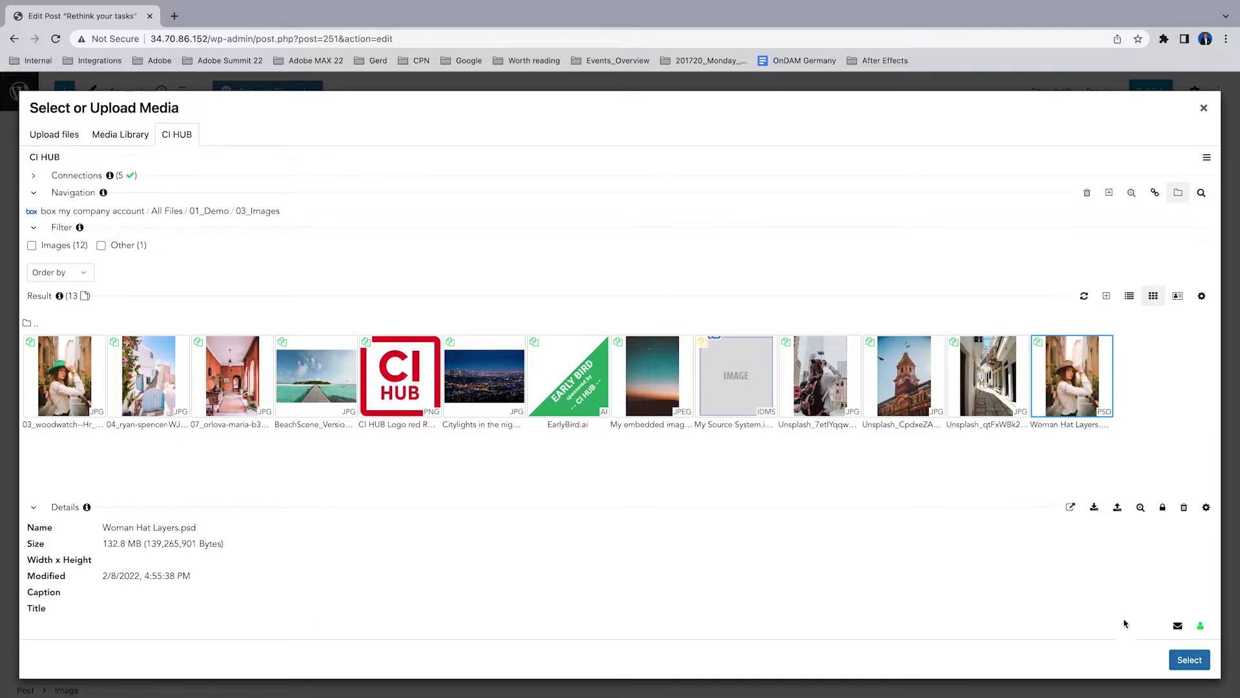
left_click(1189, 659)
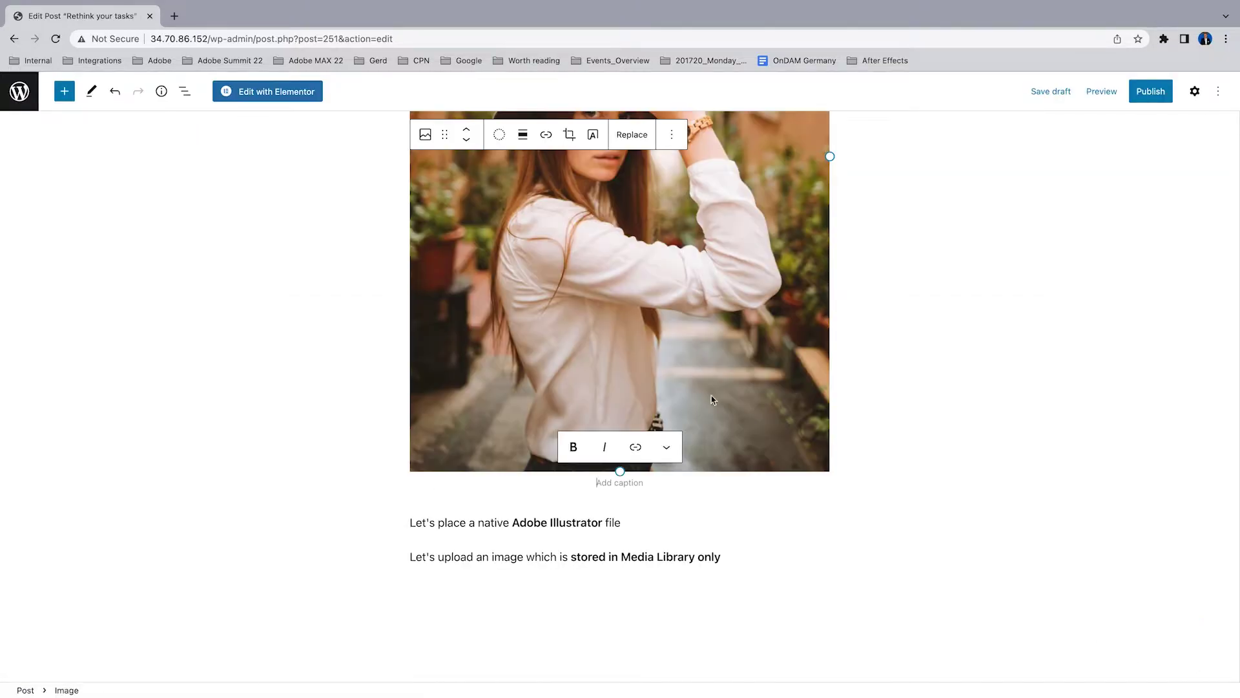
scroll(672, 380, "up", 3)
scroll(665, 387, "down", 5)
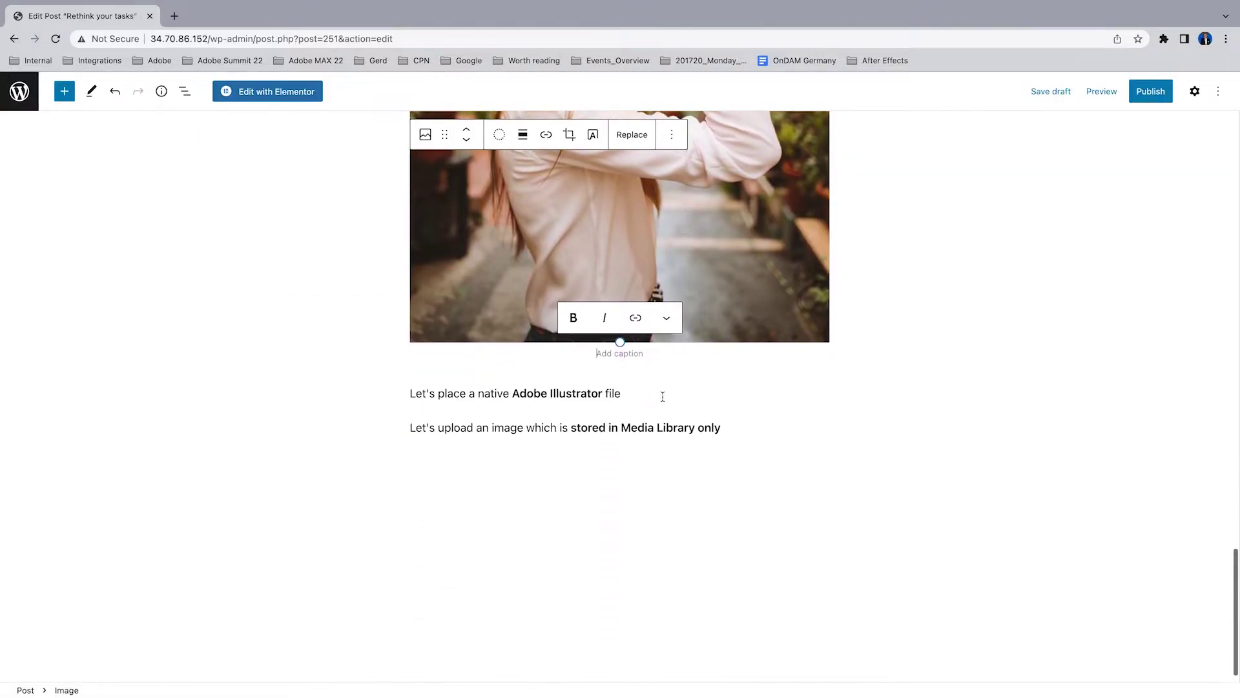
- Add an empty Image block below the Adobe Illustrator line
left_click(663, 396)
key("Return")
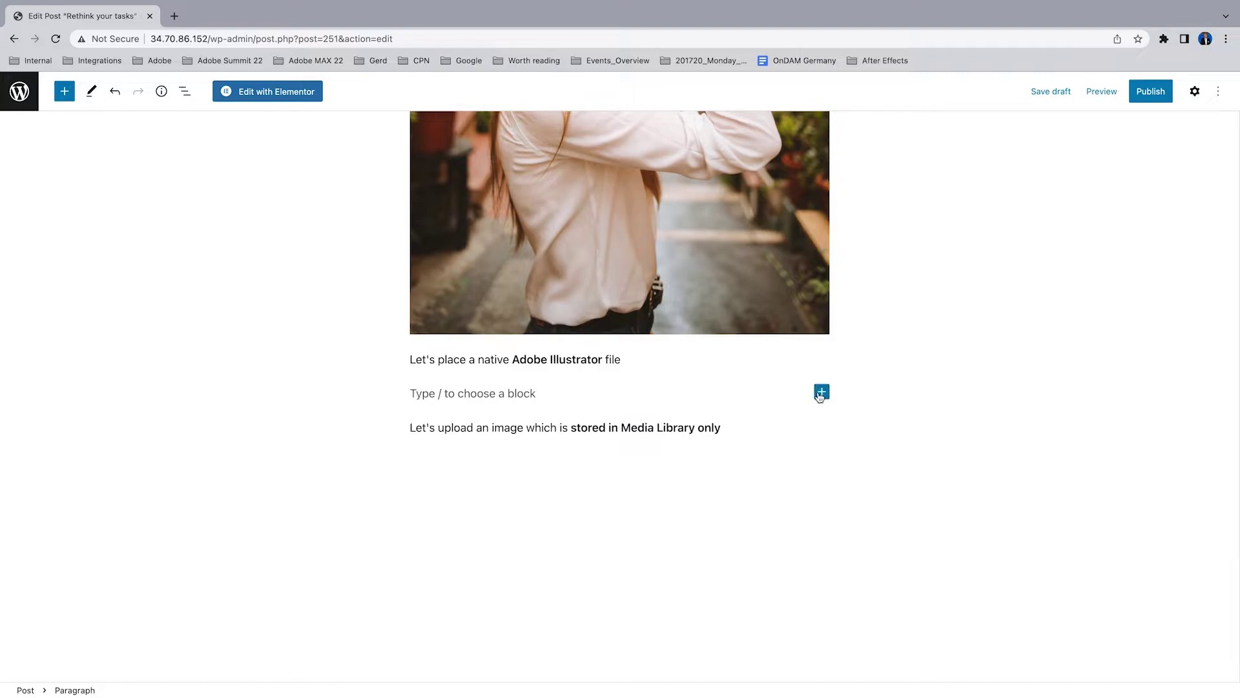
left_click(821, 393)
left_click(918, 482)
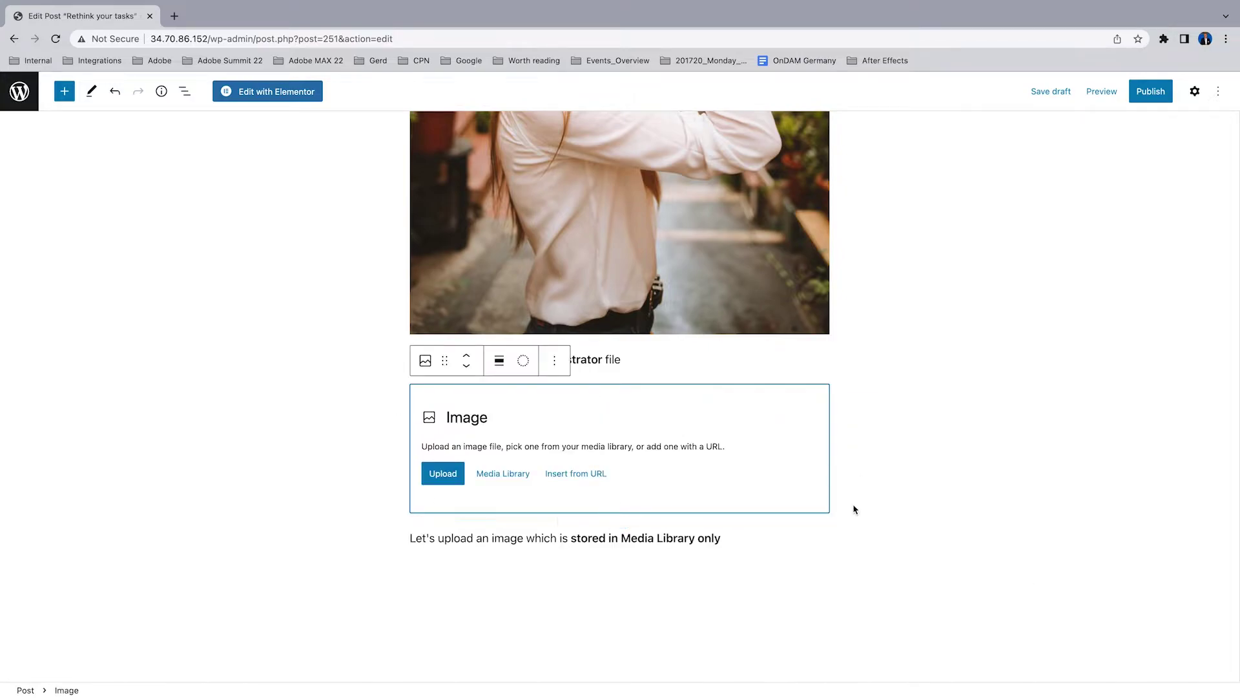
left_click(503, 473)
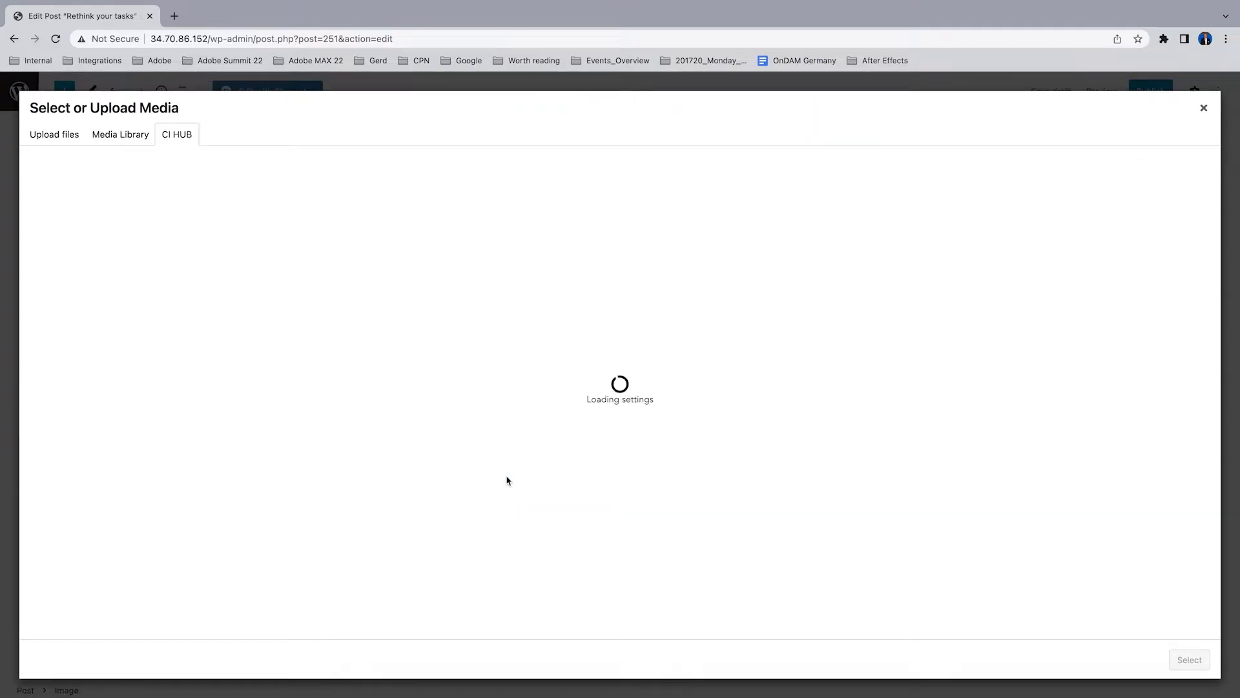
- Search box 01_Demo for 'early' and insert EarlyBird.ai as jpg 1024x1024
left_click(62, 278)
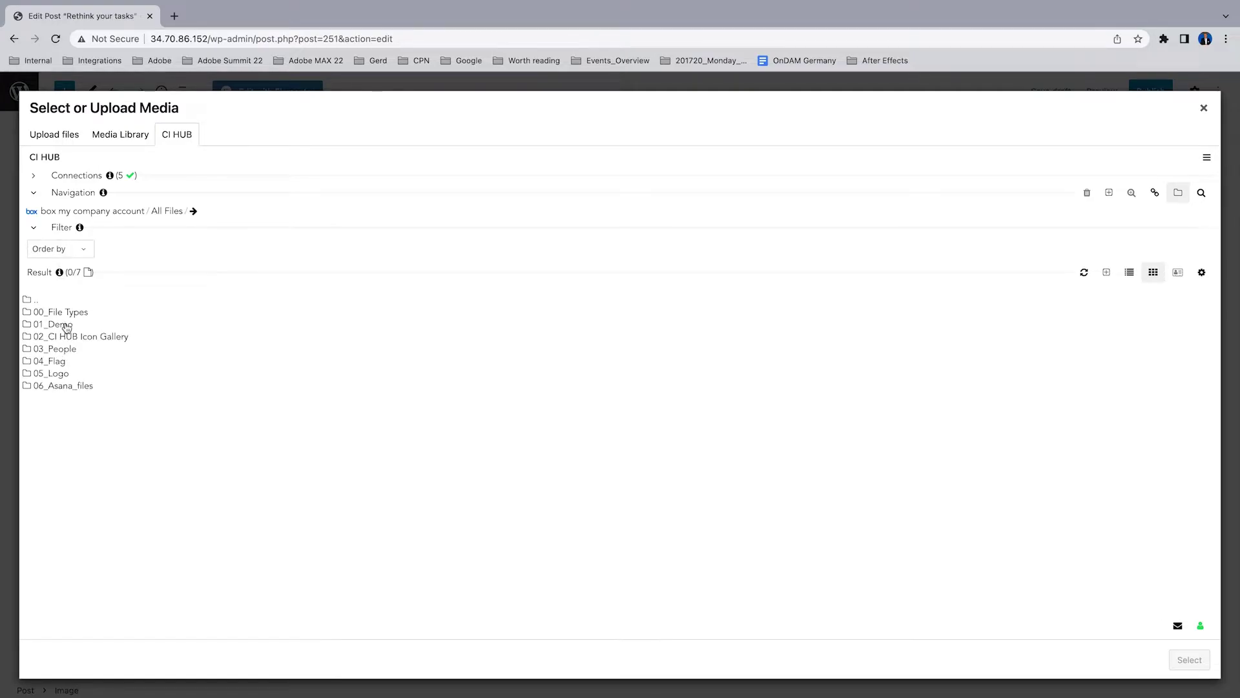
left_click(66, 325)
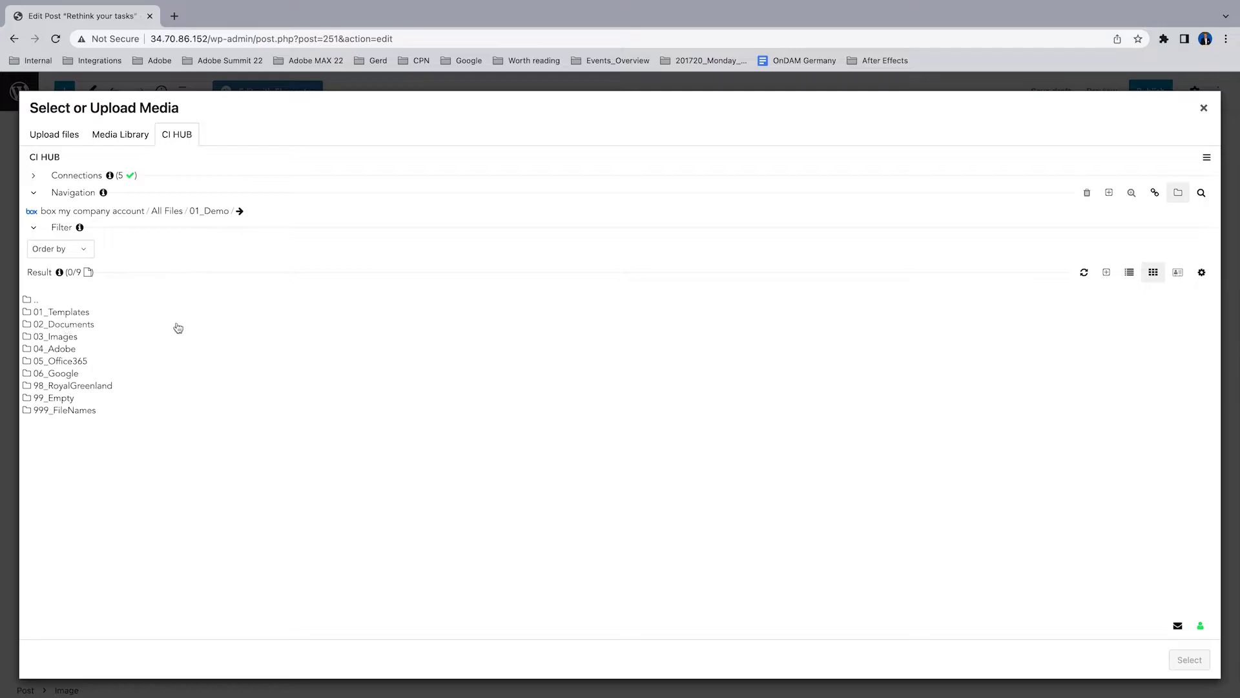
left_click(1203, 194)
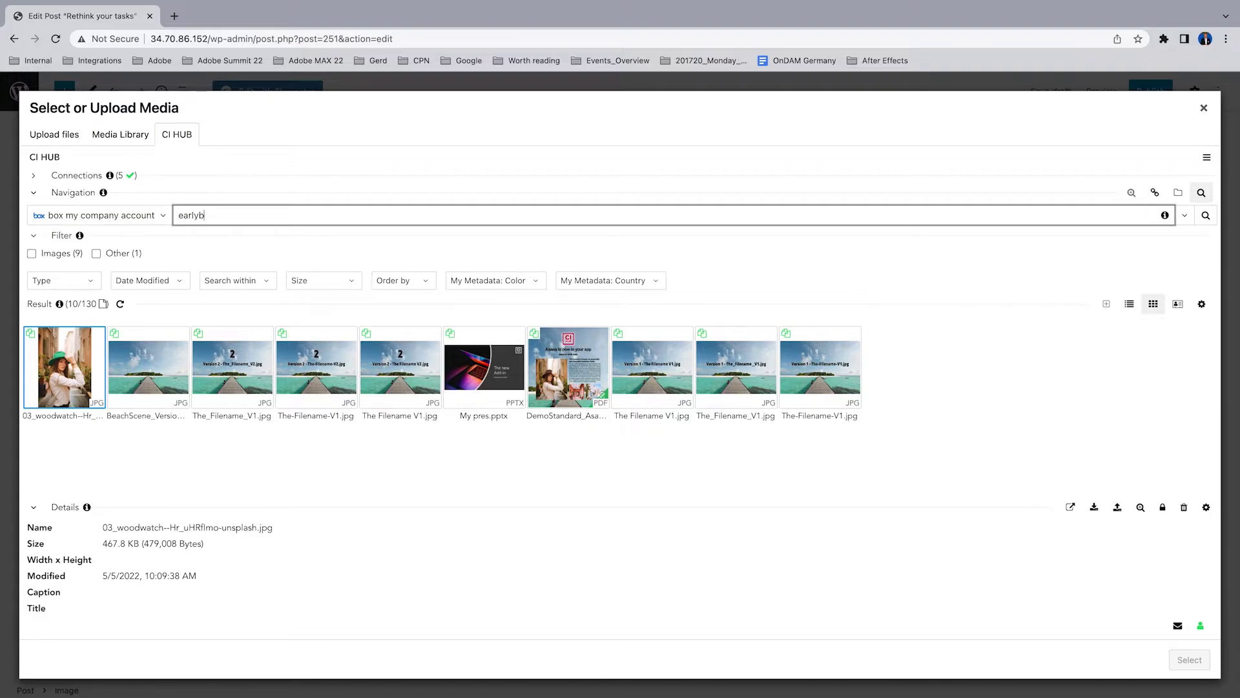
key("Return")
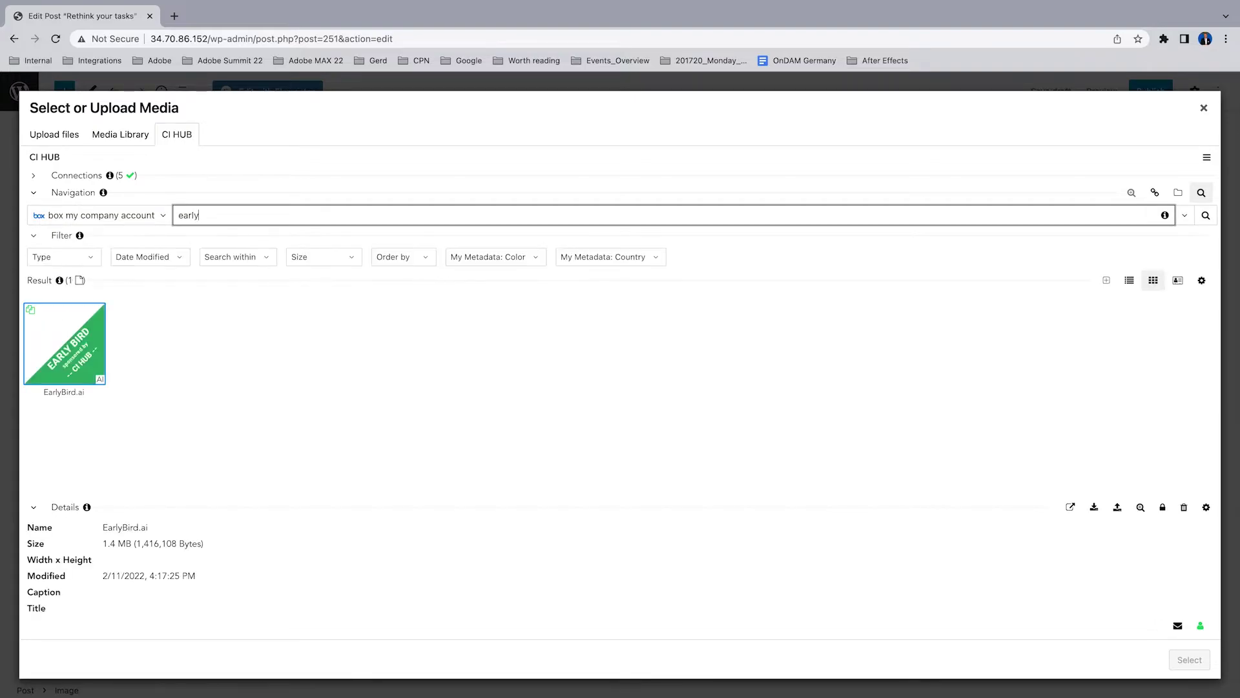
left_click(73, 353)
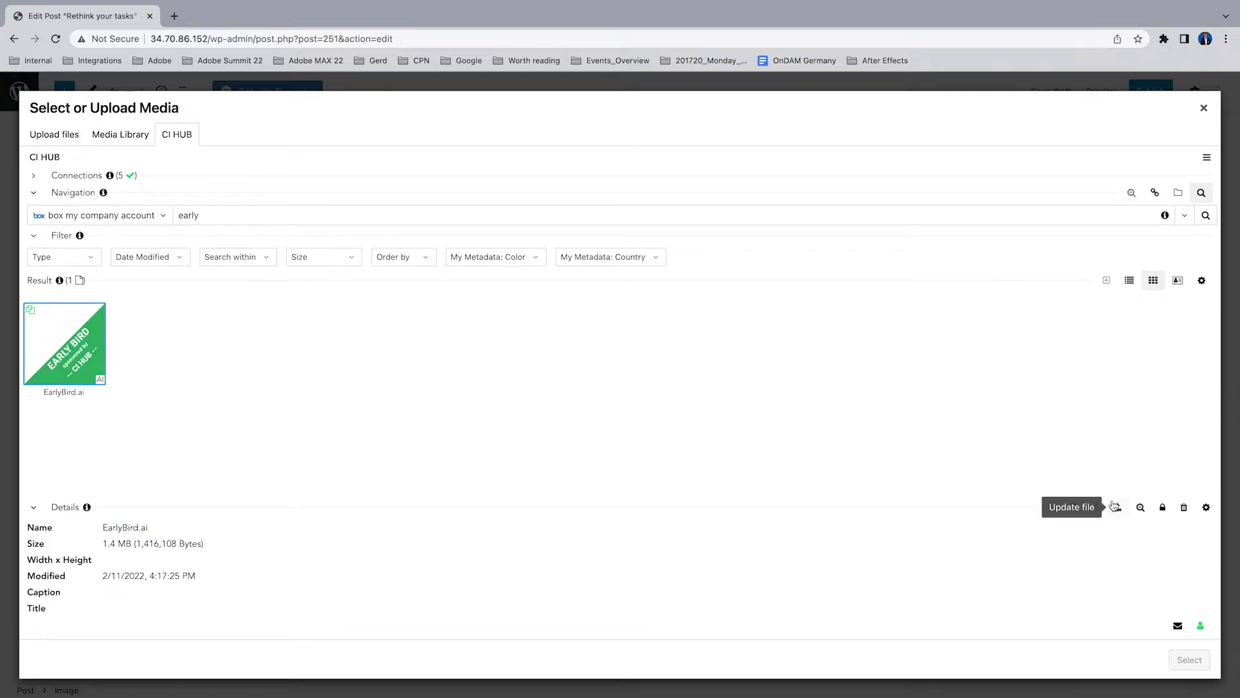
mouse_move(33, 314)
left_click(1093, 508)
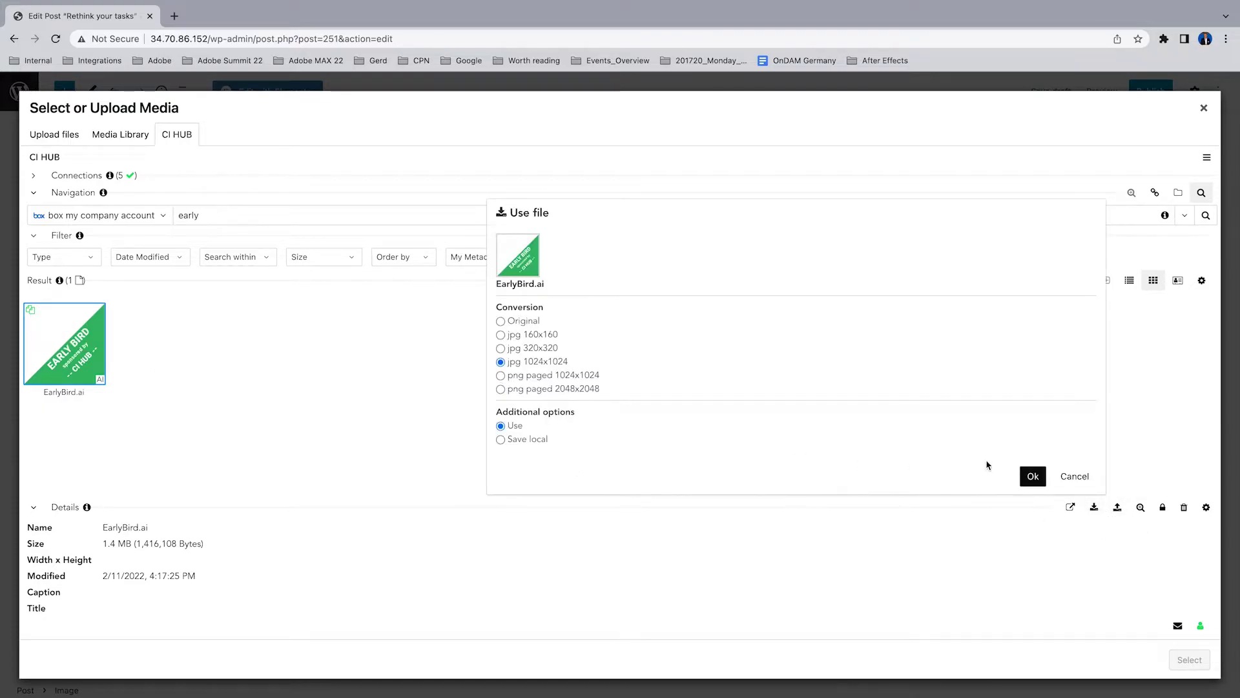
left_click(1033, 476)
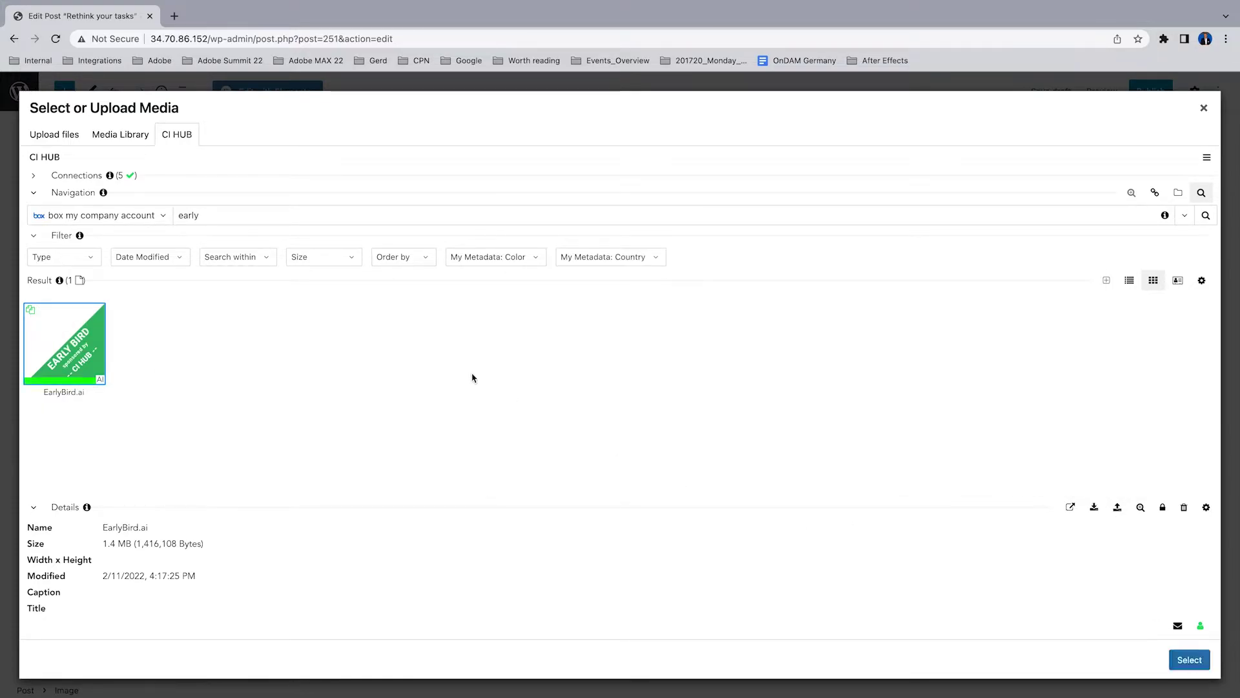
left_click(1185, 659)
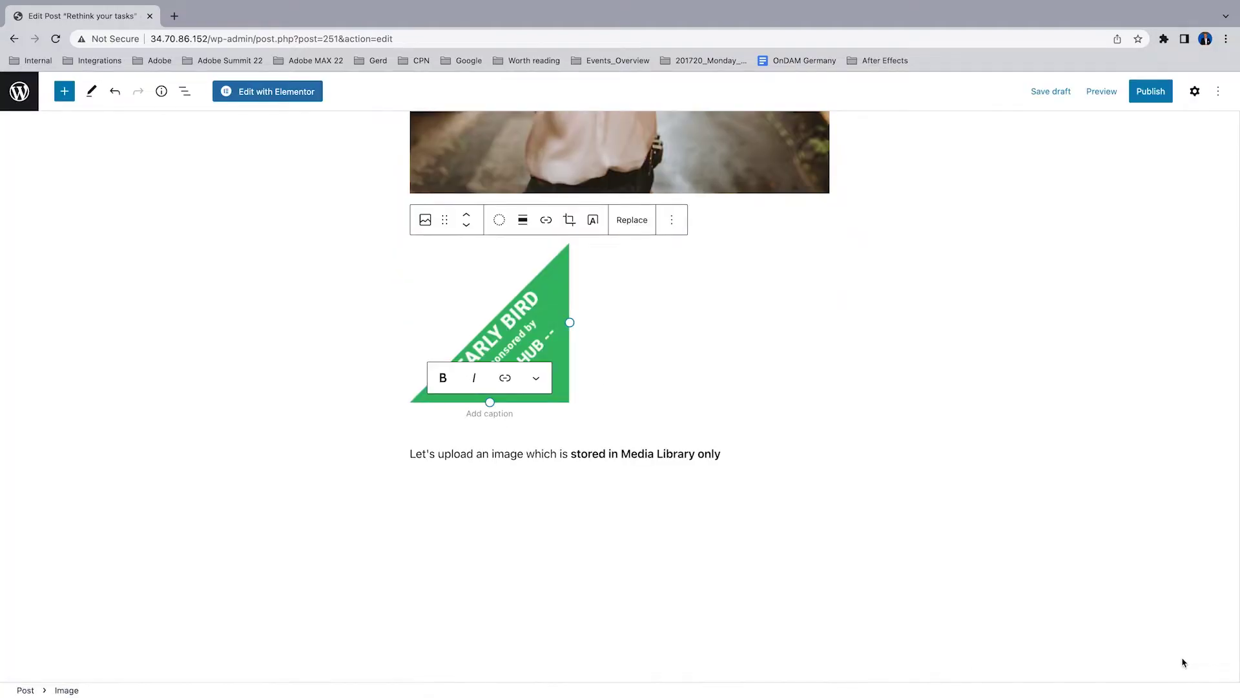
- Add an empty block after the 'Media Library only' line
left_click(911, 321)
left_click(725, 430)
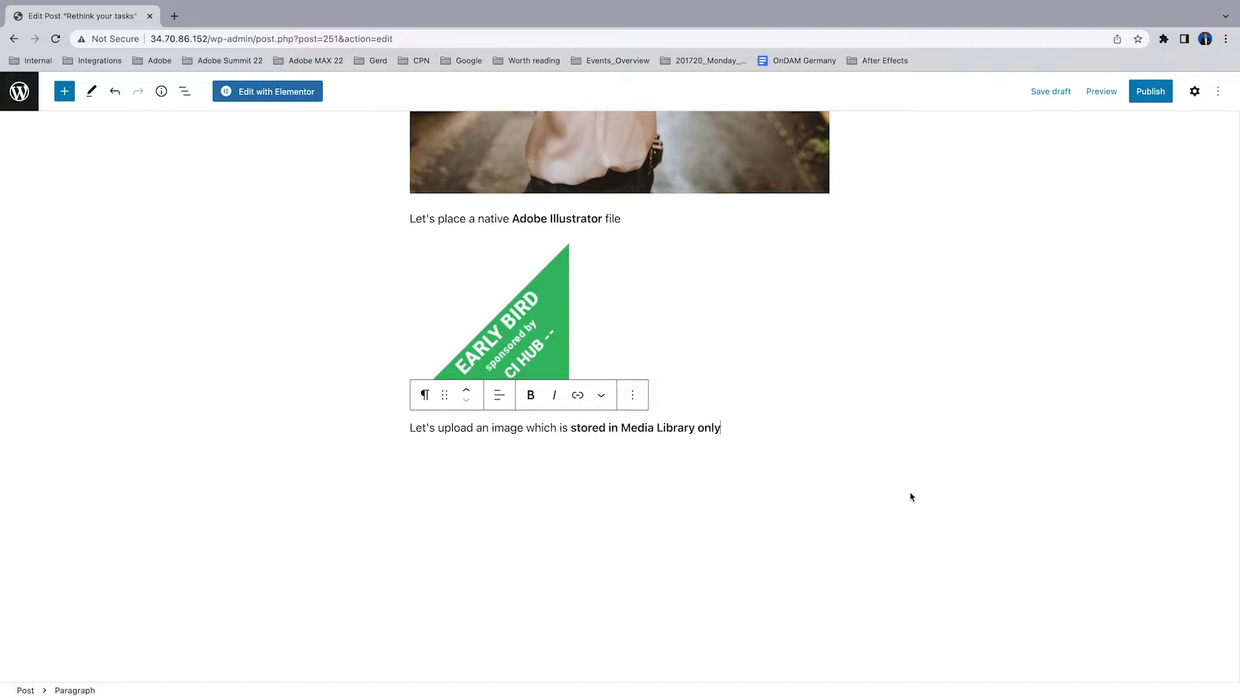
key("Return")
- Insert the Media Library pier photo Manually_placed_image as an Image block
left_click(821, 460)
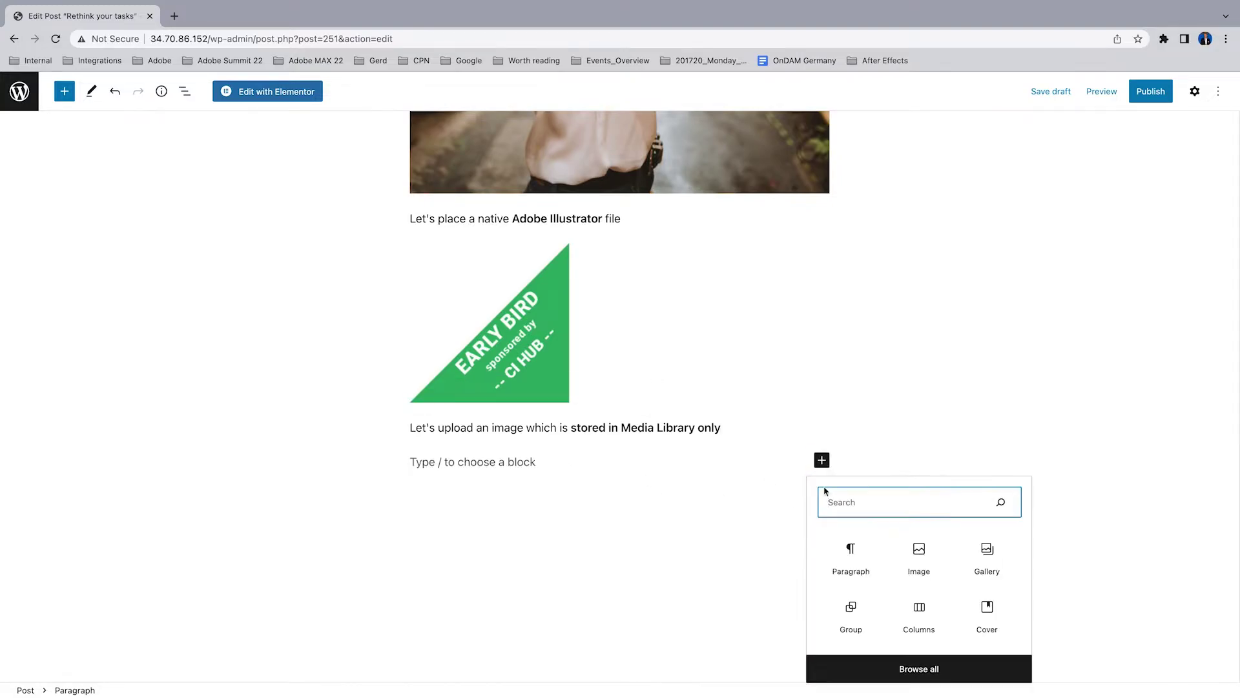
left_click(919, 552)
left_click(503, 542)
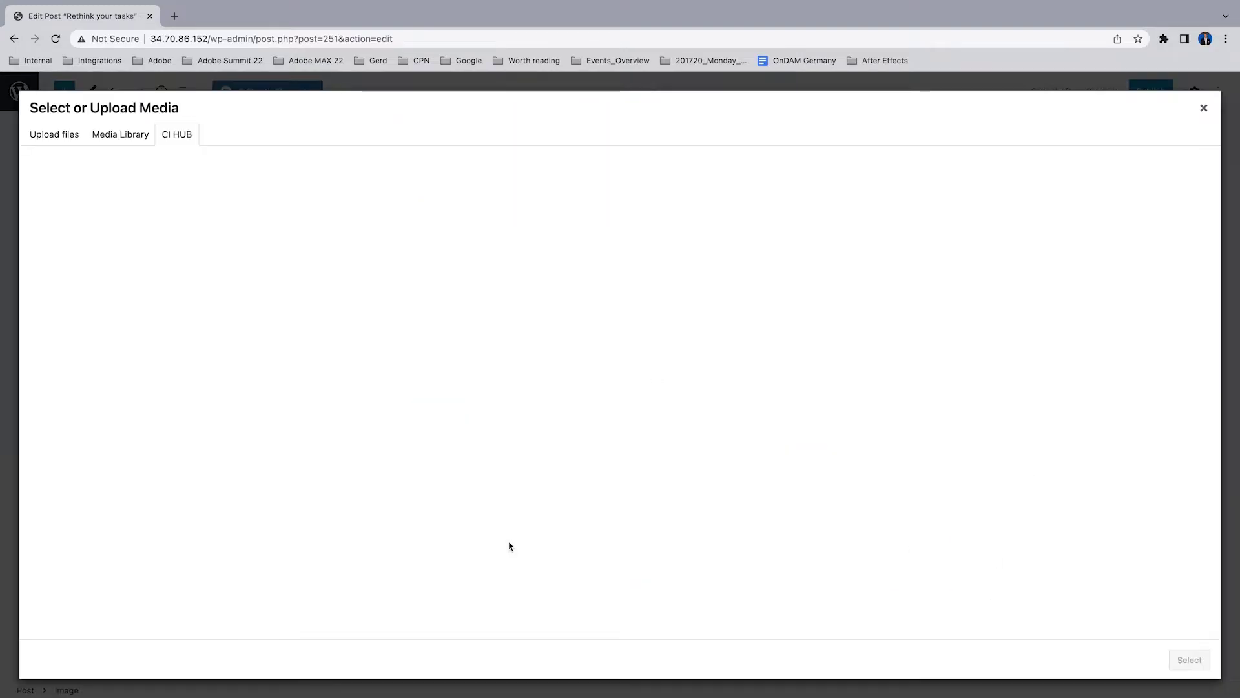
left_click(117, 135)
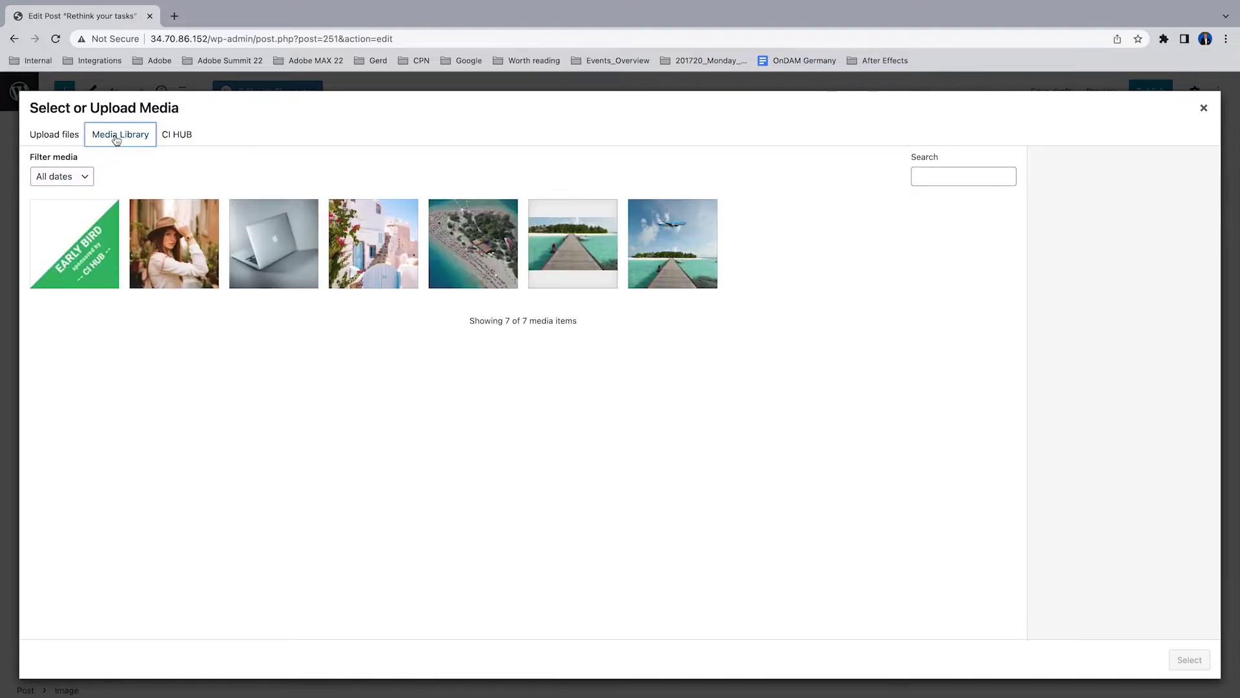
left_click(567, 249)
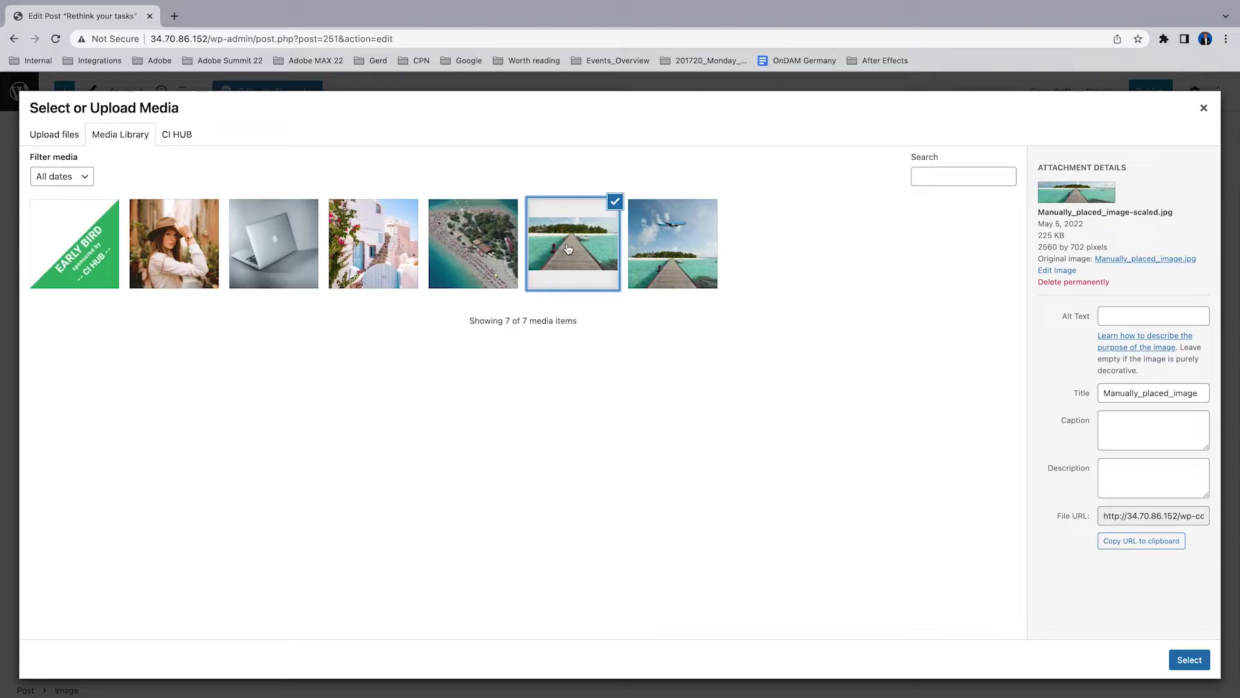
left_click(1187, 659)
- Save the post as a draft
left_click(888, 323)
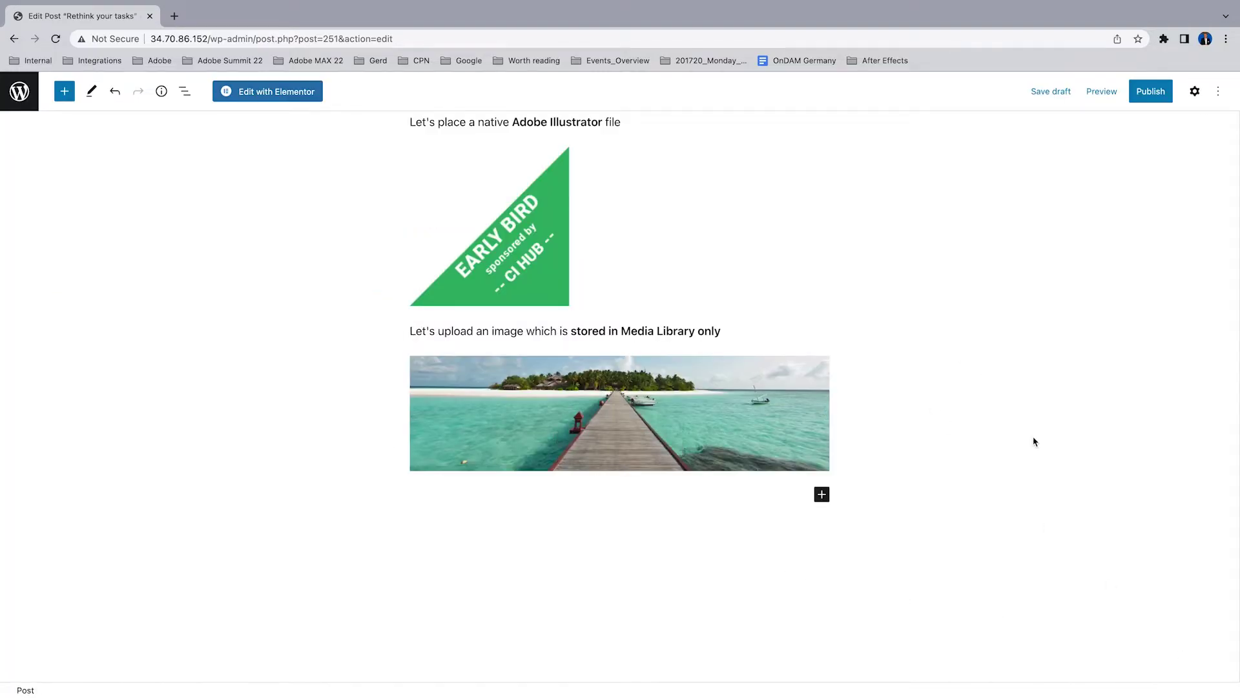
scroll(1034, 442, "up", 20)
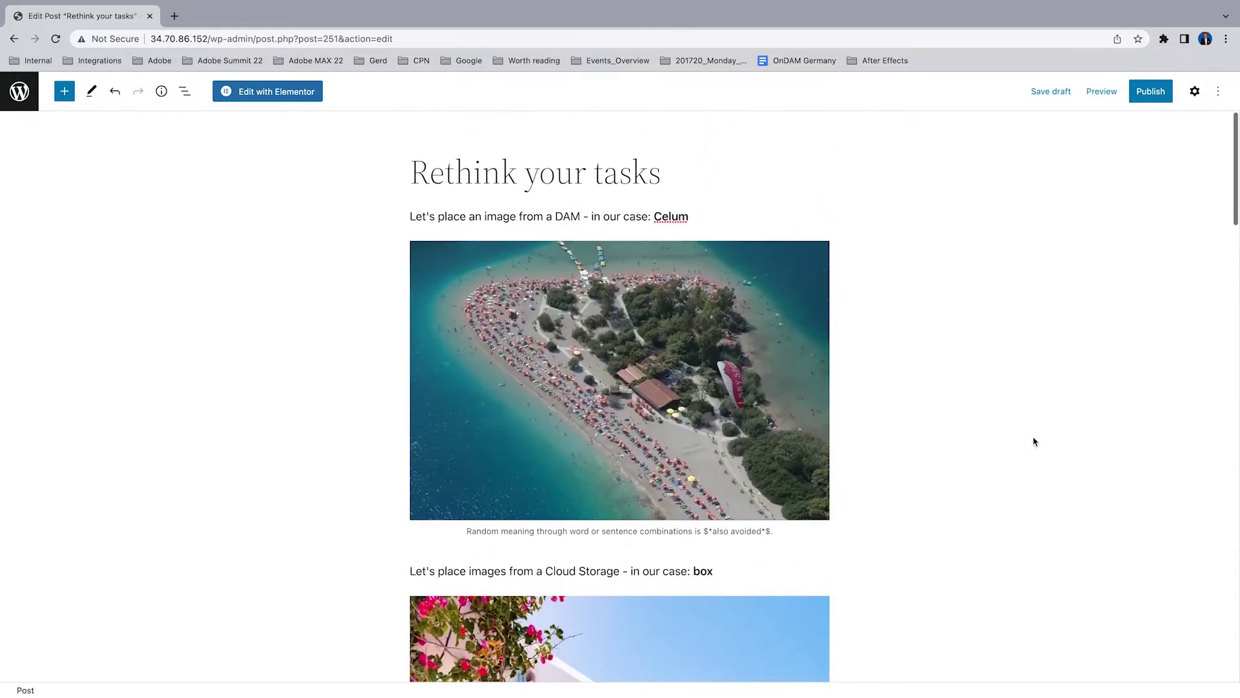
left_click(1052, 92)
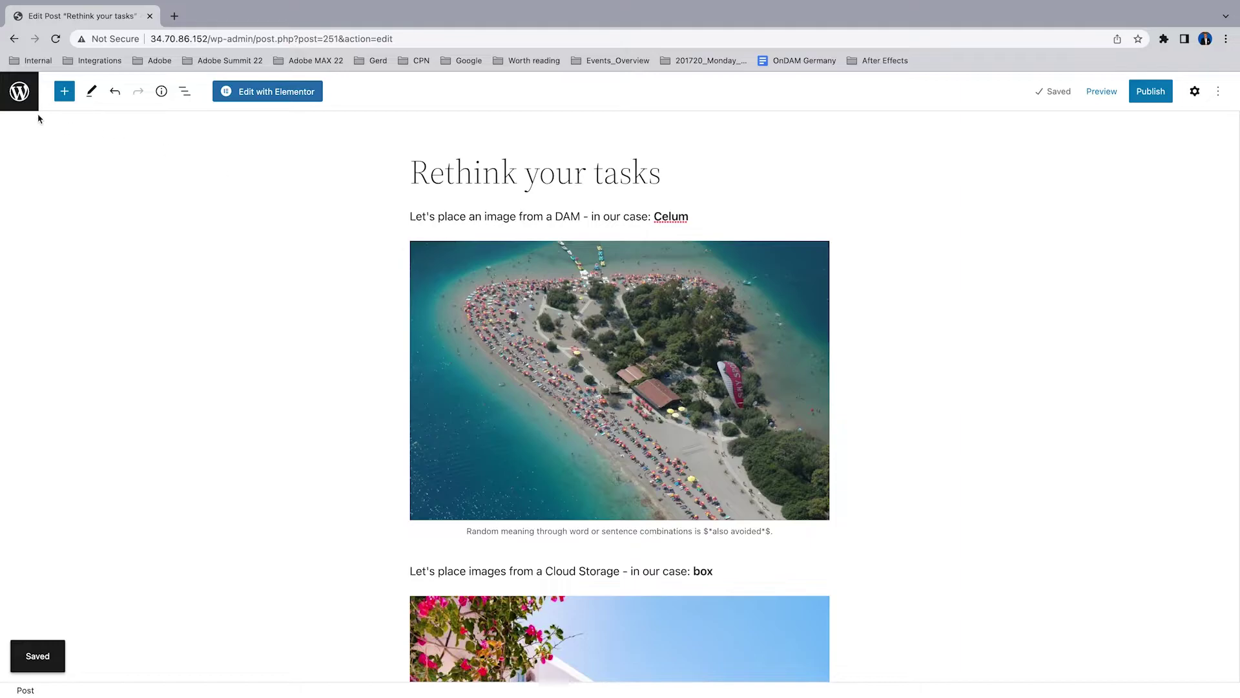
- Open the Check Versions page and add the paragraph 'We will check the version of this image'
left_click(23, 94)
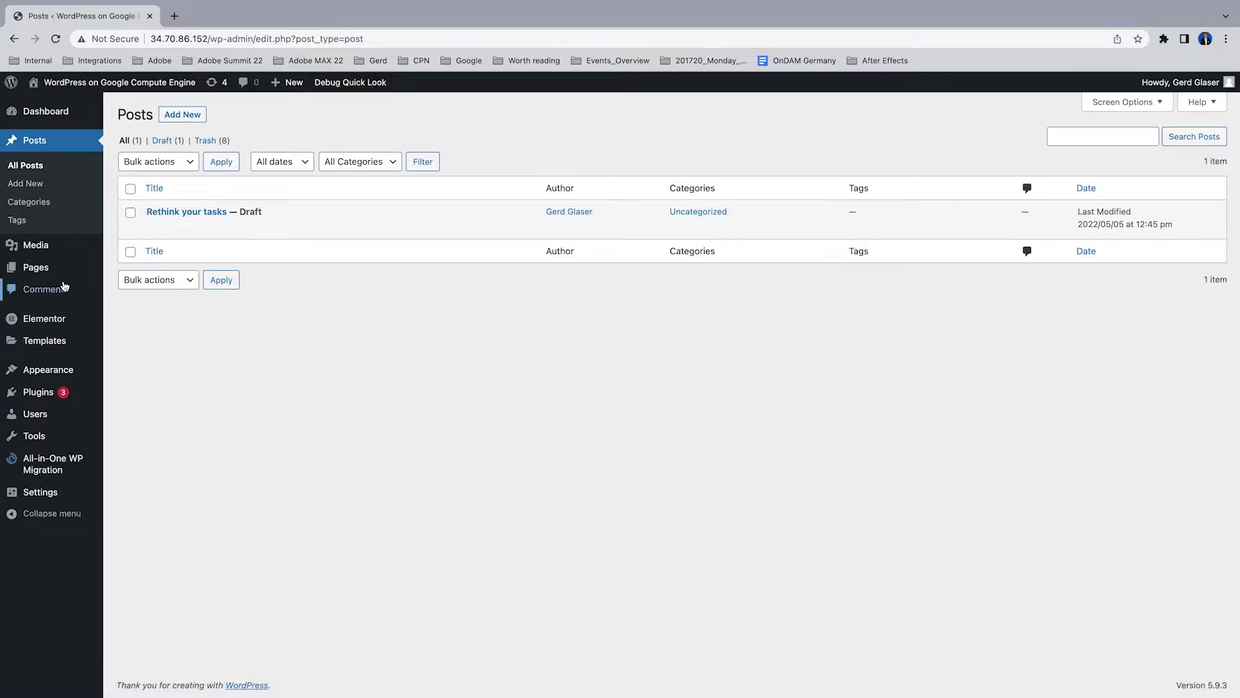
left_click(39, 268)
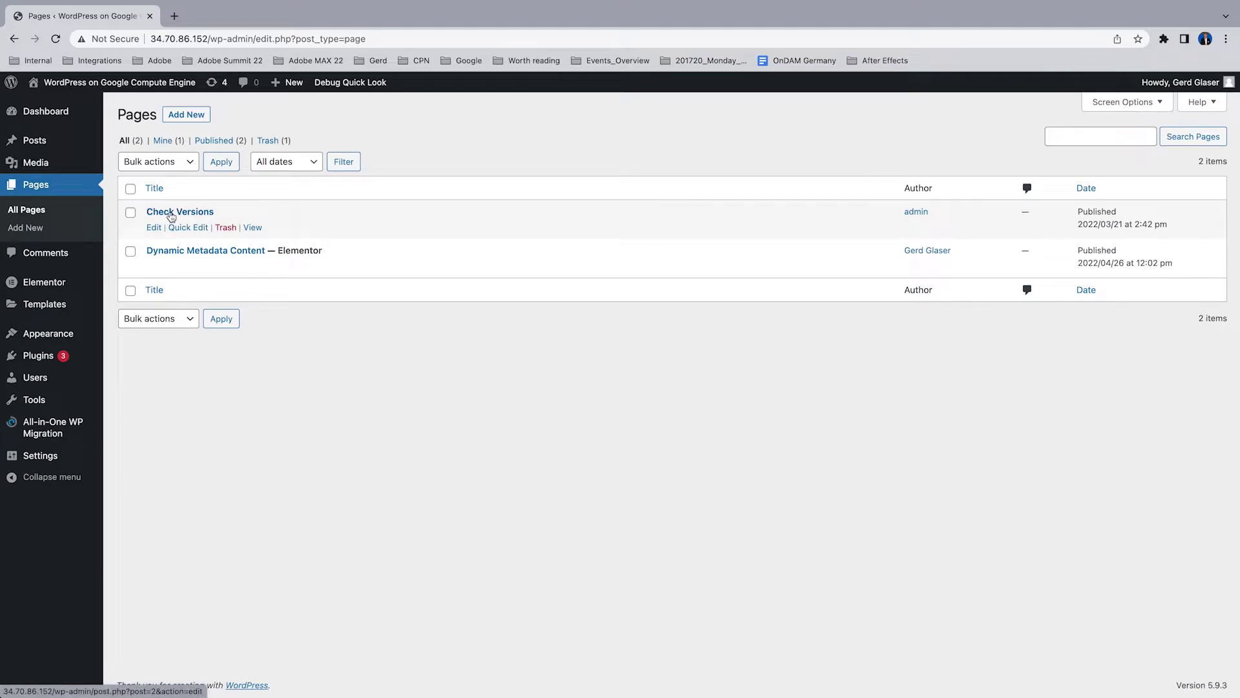
left_click(171, 215)
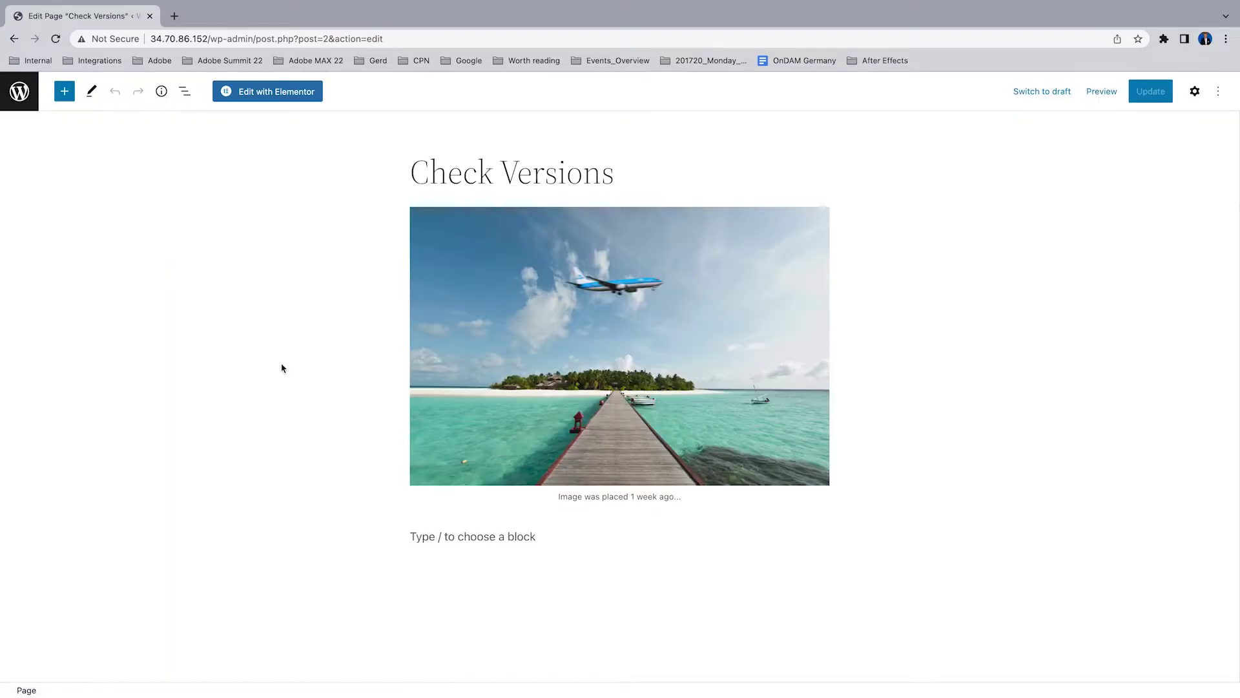
left_click(462, 536)
type("We will check the version of this image...")
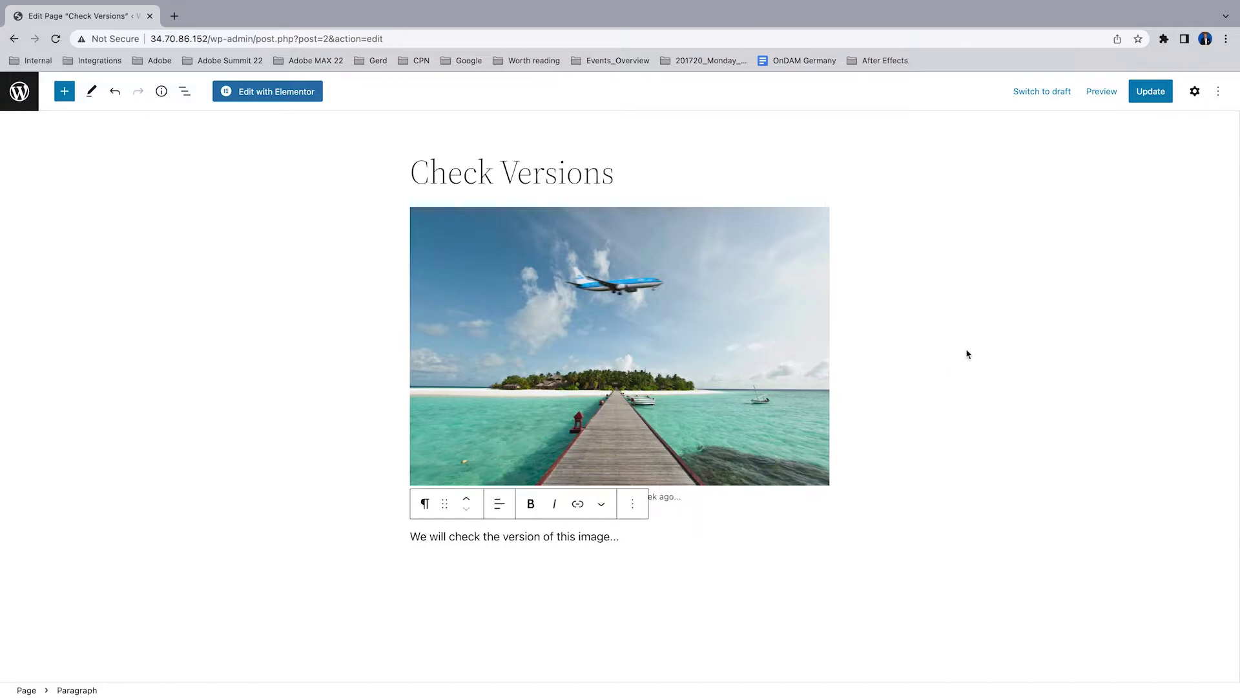
- Select the pier and airplane image and bring up the Media Library to replace it
left_click(967, 354)
left_click(635, 347)
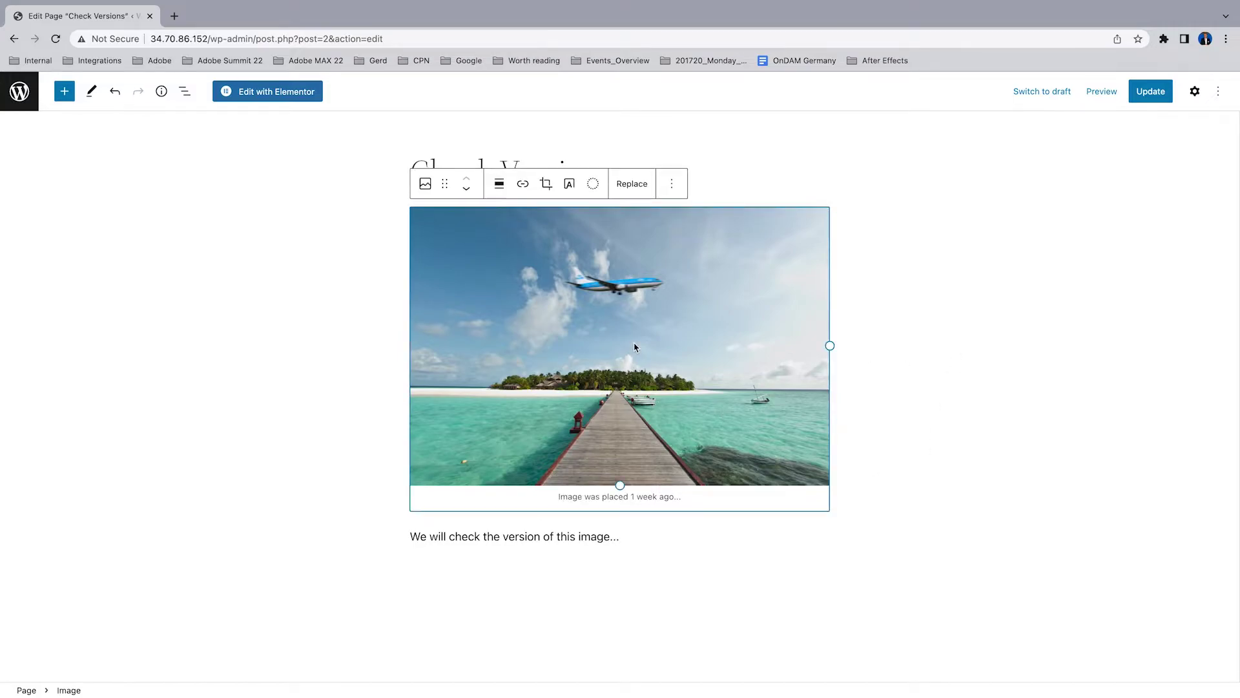
left_click(641, 190)
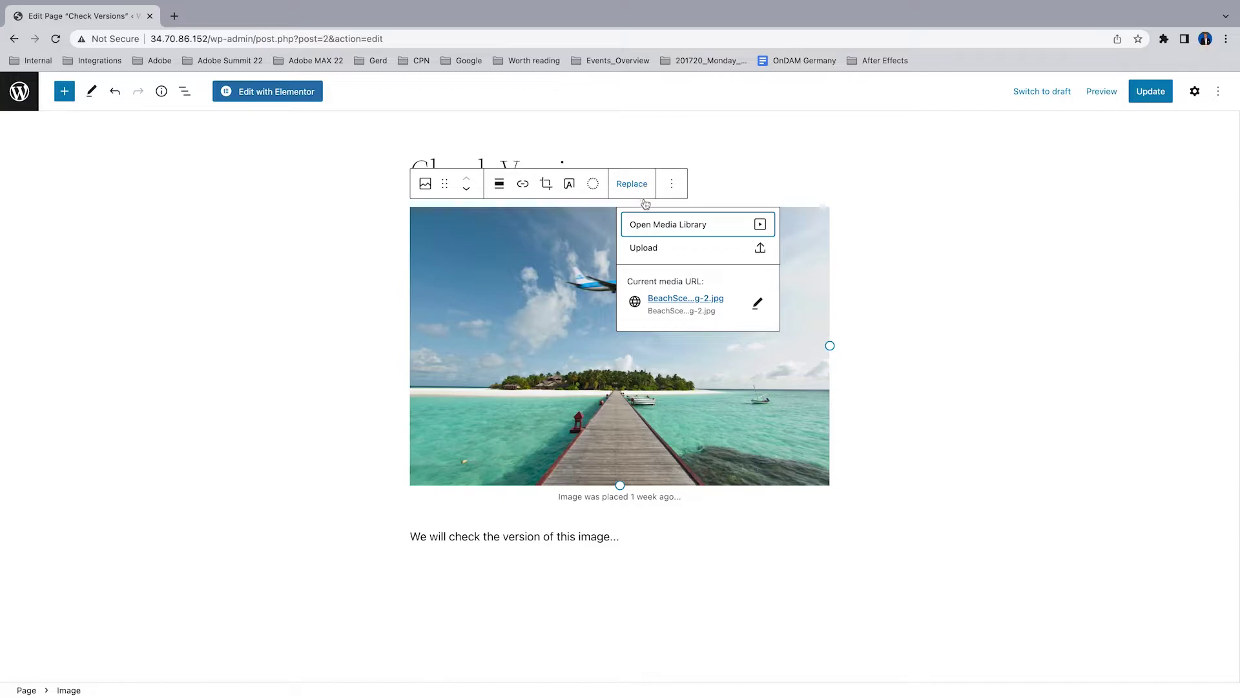
left_click(647, 226)
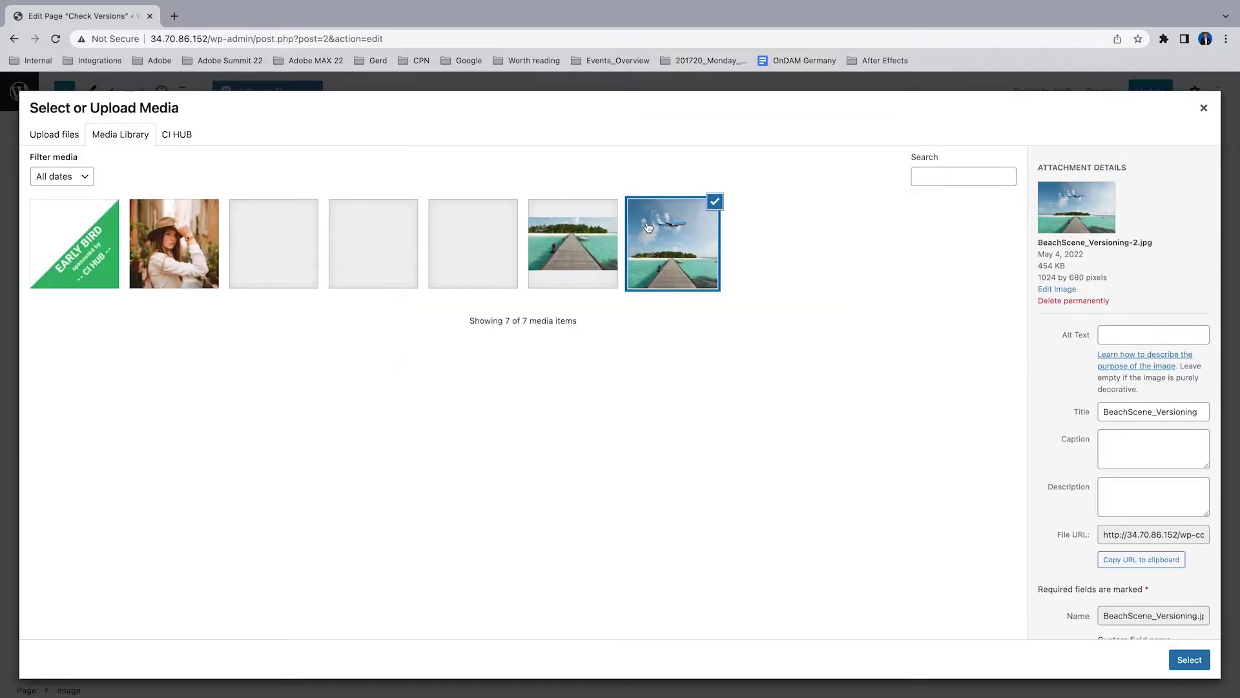
- In the CI HUB browser, list the linked files and check their link status
left_click(168, 137)
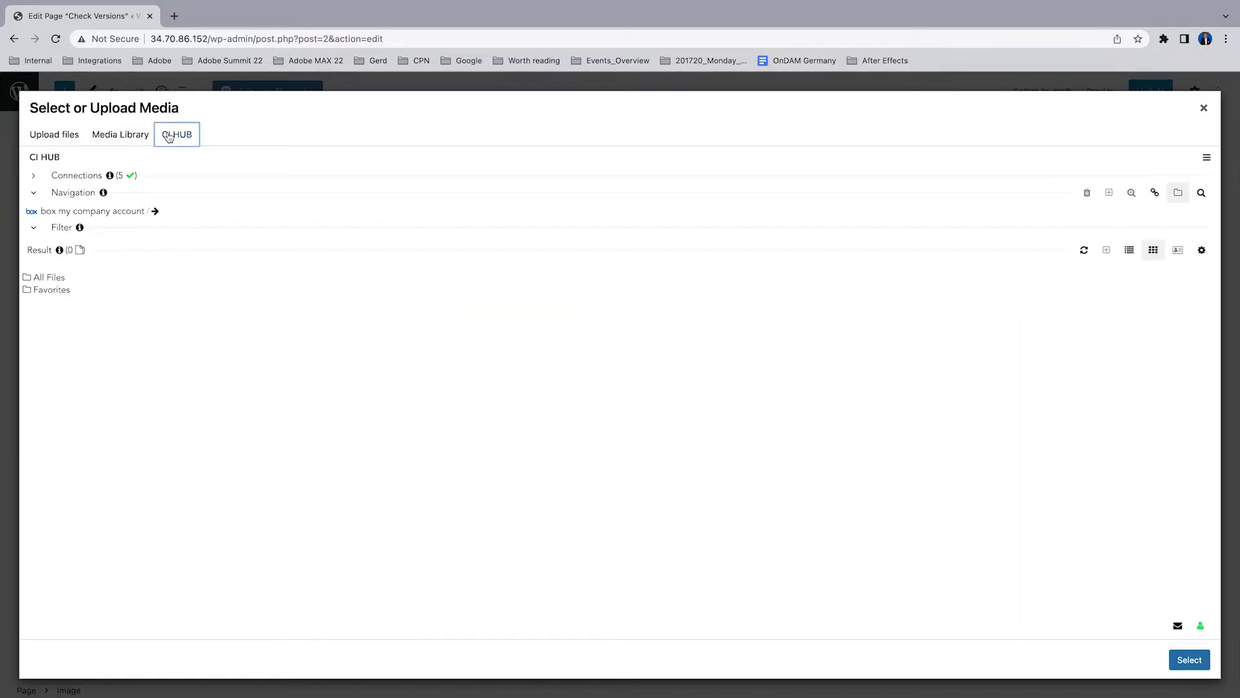
left_click(1155, 195)
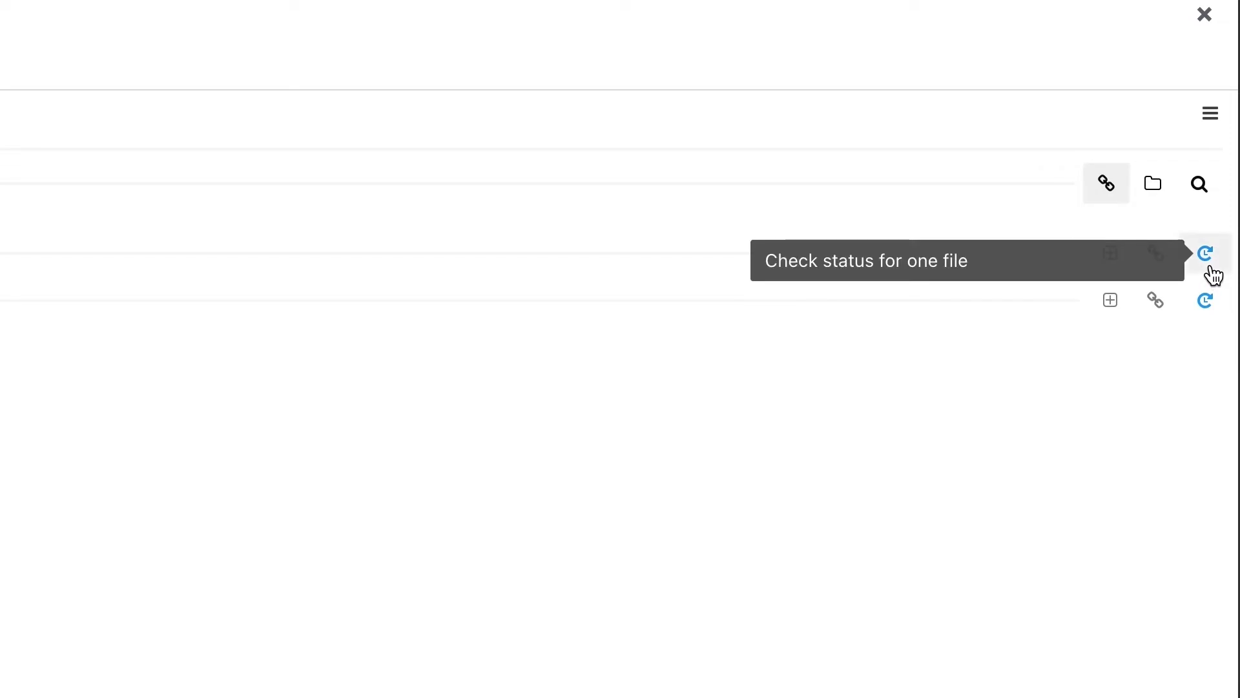
left_click(1206, 255)
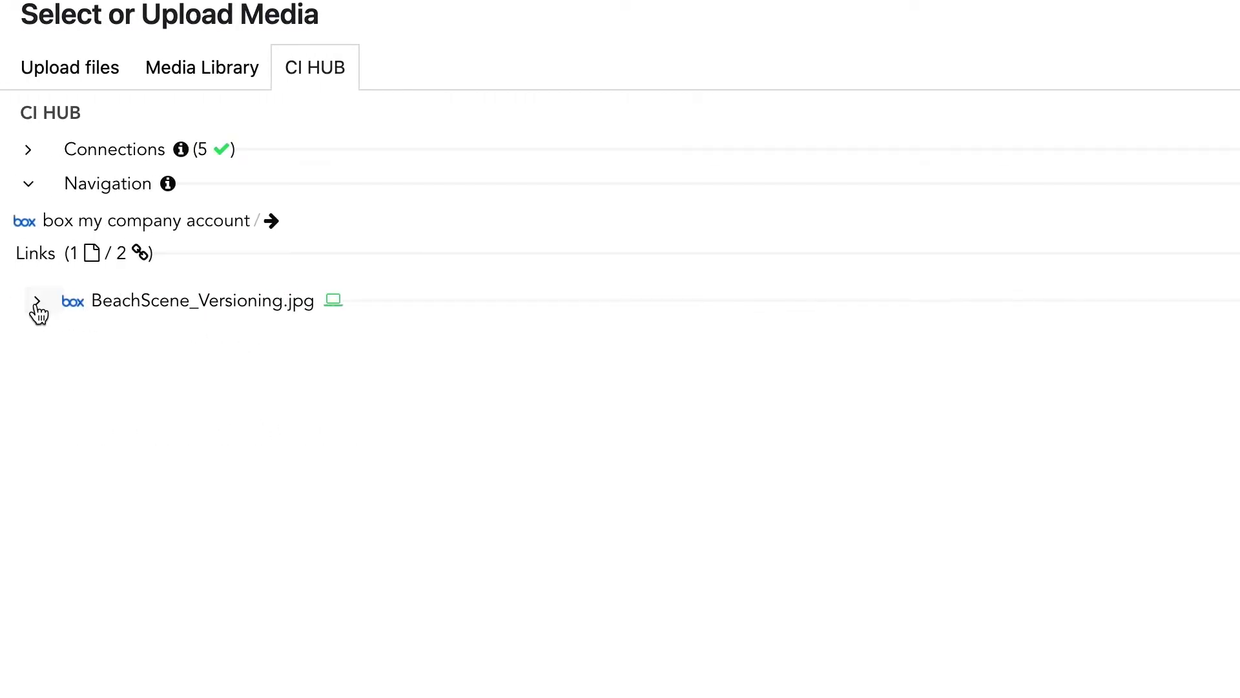
- Expand BeachScene_Versioning.jpg, enlarge its four version thumbnails and inspect the newest 4:08:44 PM version
left_click(37, 302)
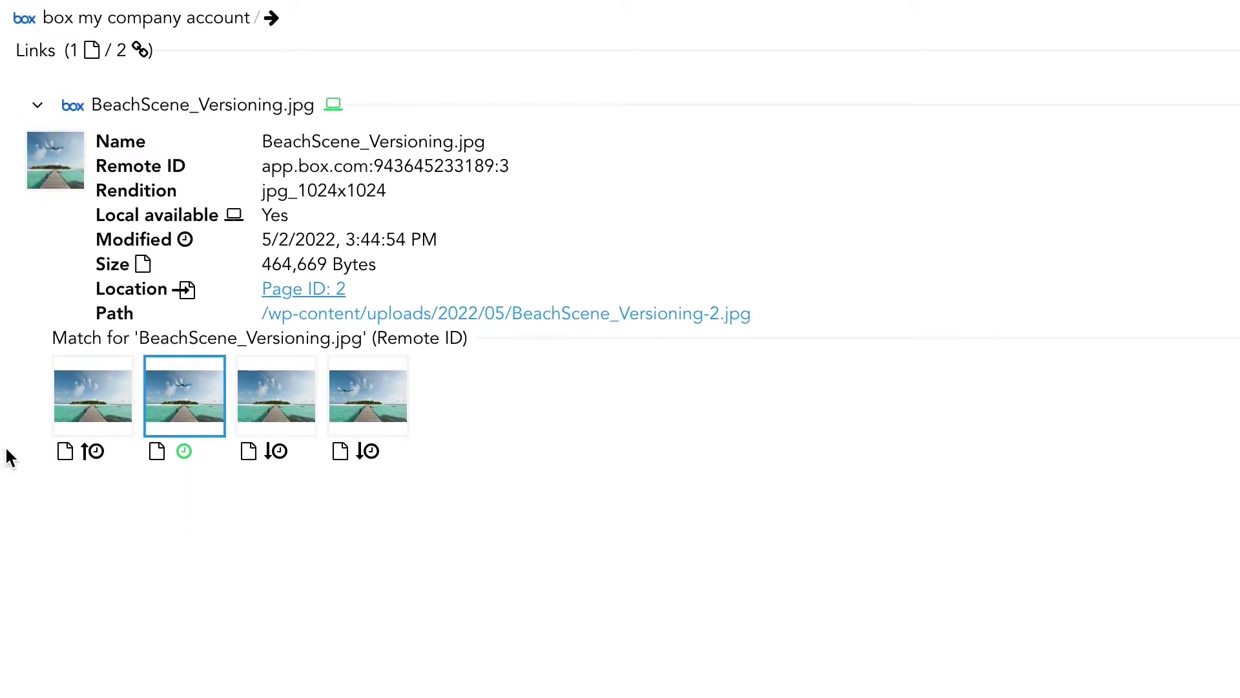
mouse_move(184, 427)
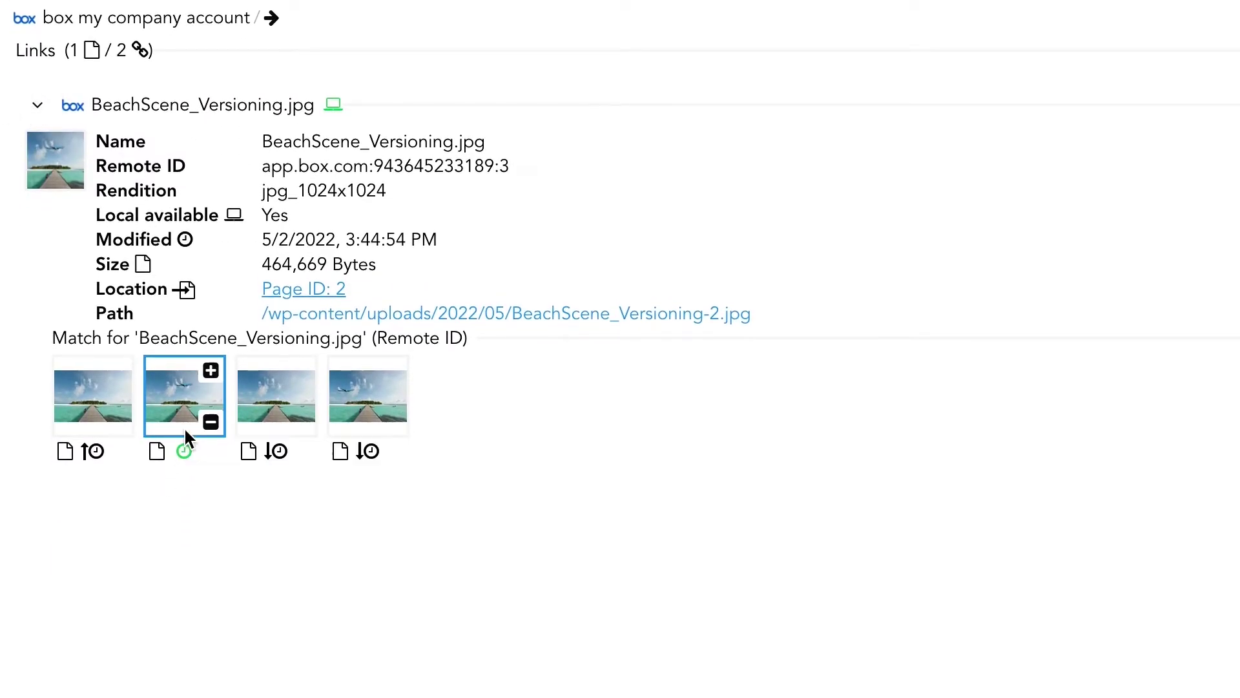
left_click(210, 371)
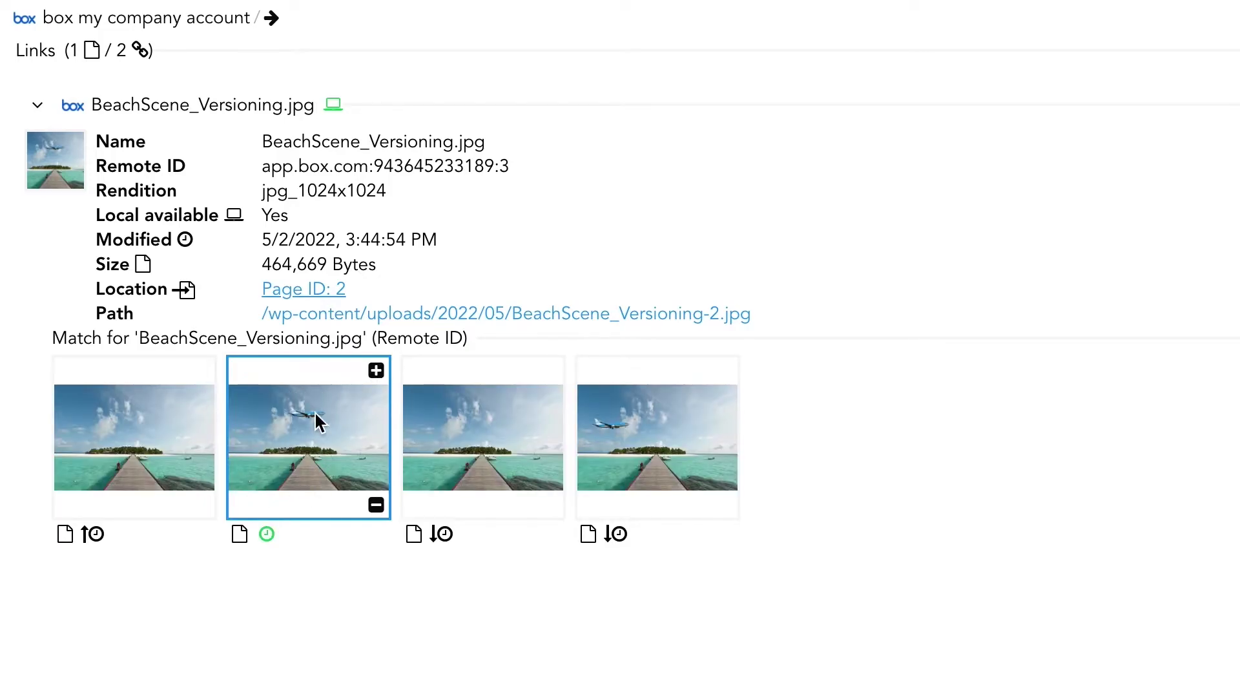
left_click(376, 371)
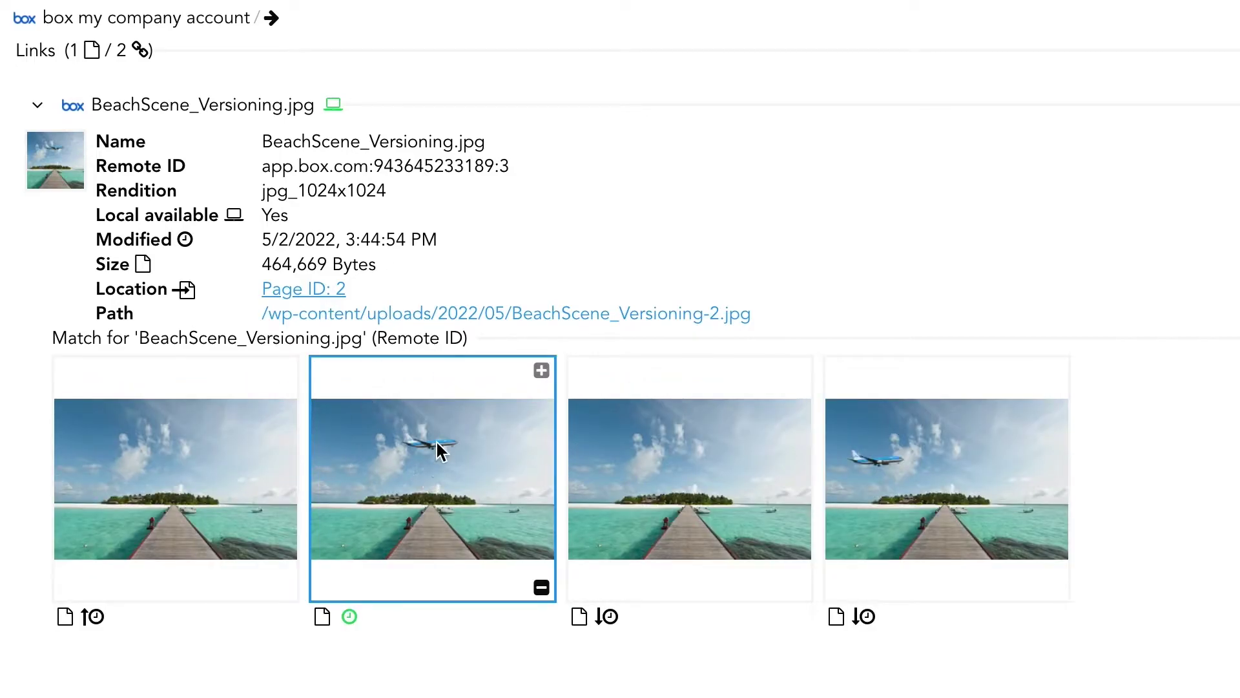
mouse_move(194, 446)
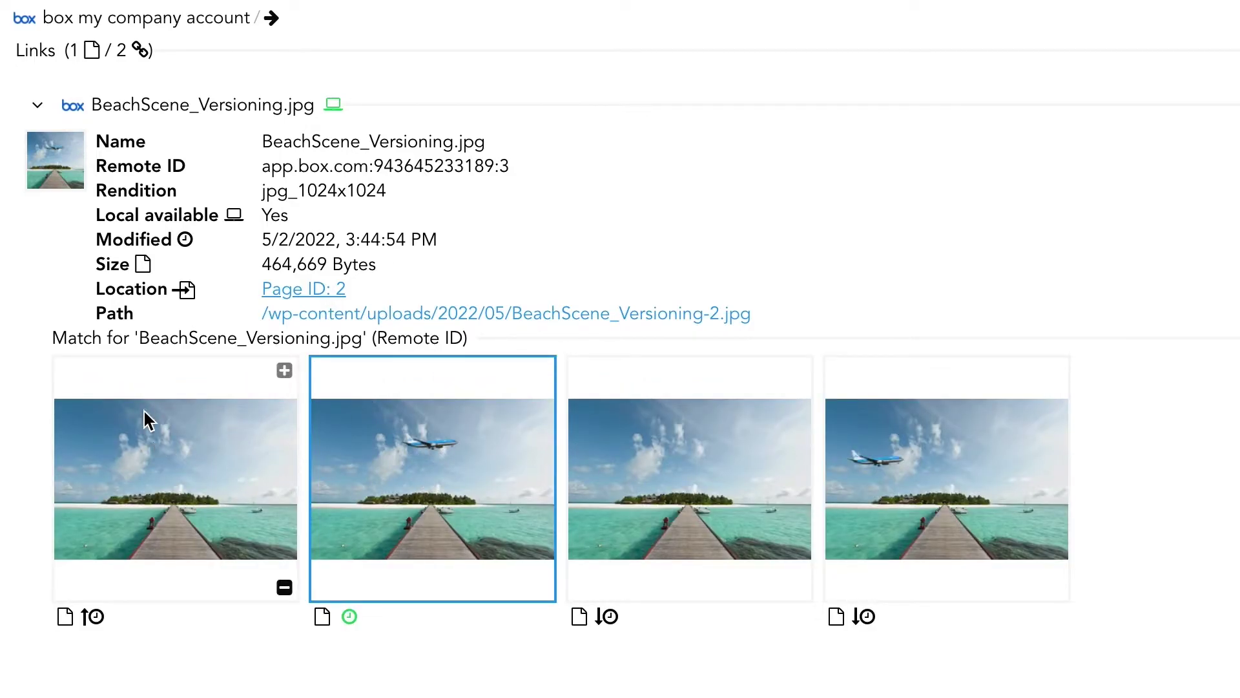
mouse_move(358, 628)
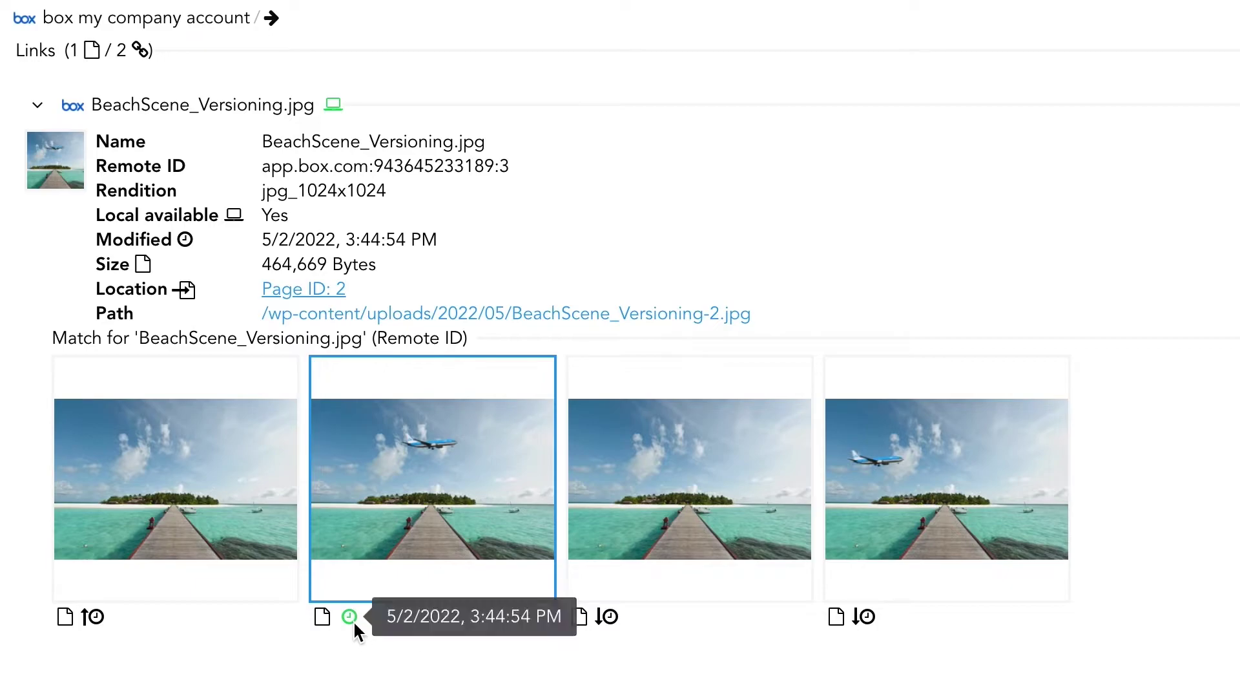
mouse_move(102, 620)
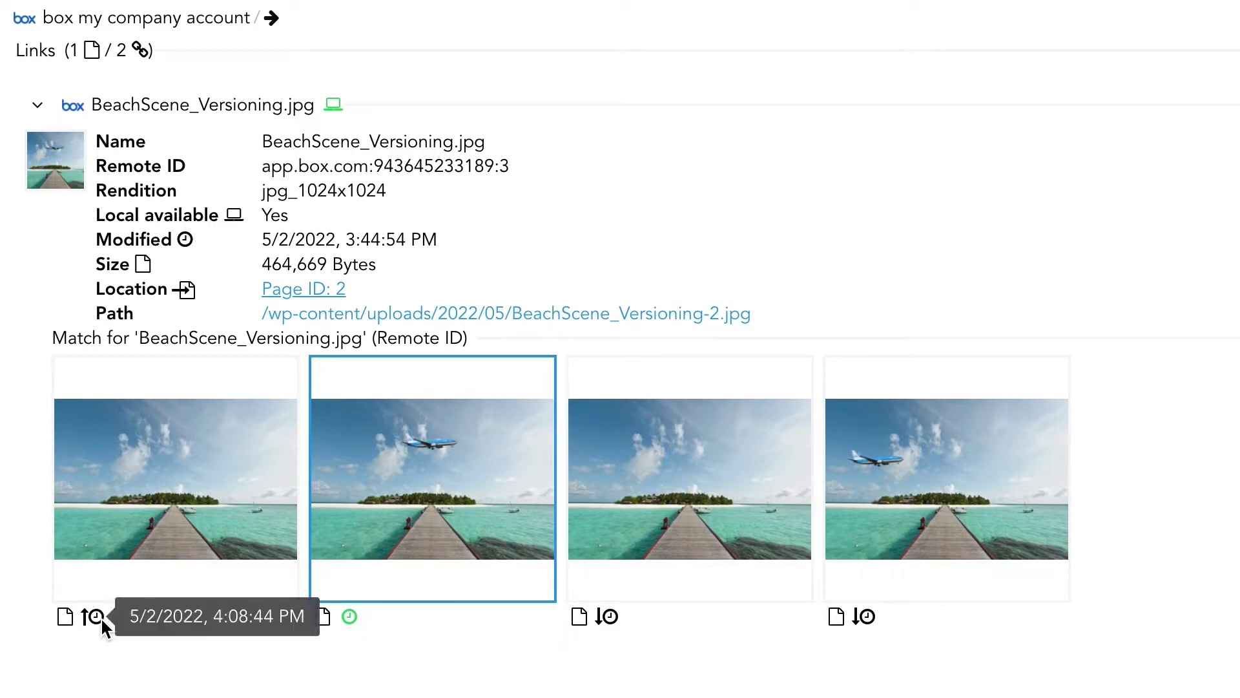
mouse_move(133, 477)
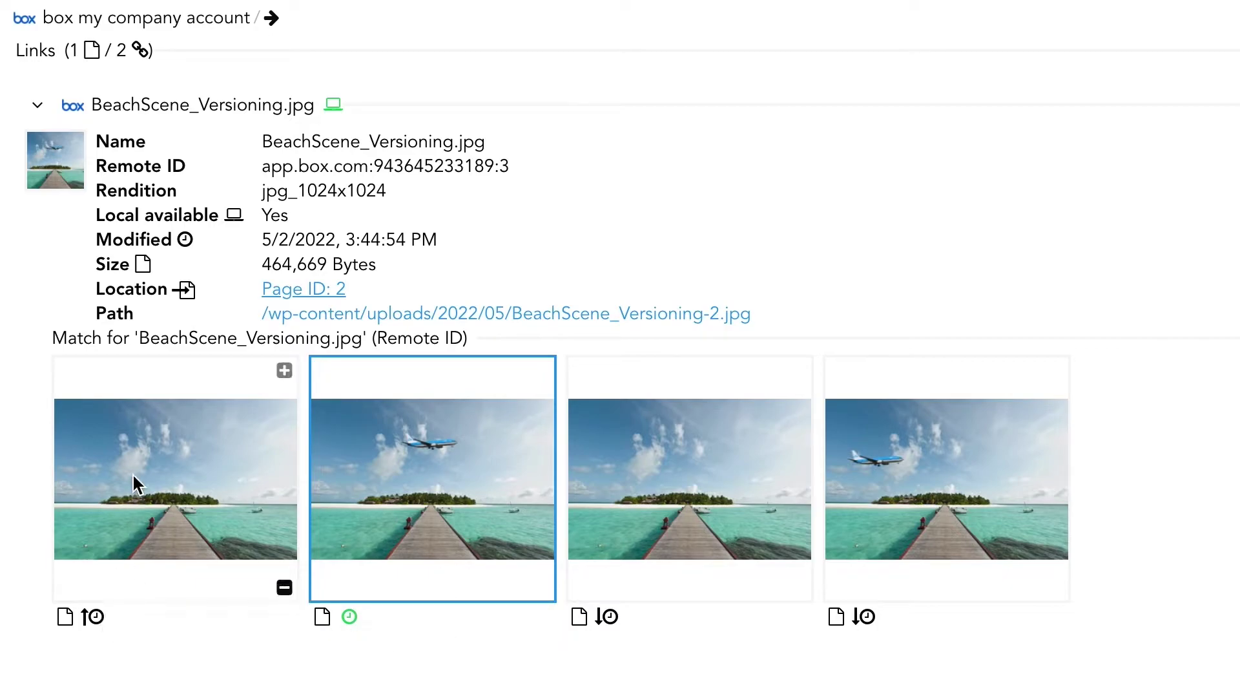
left_click(132, 434)
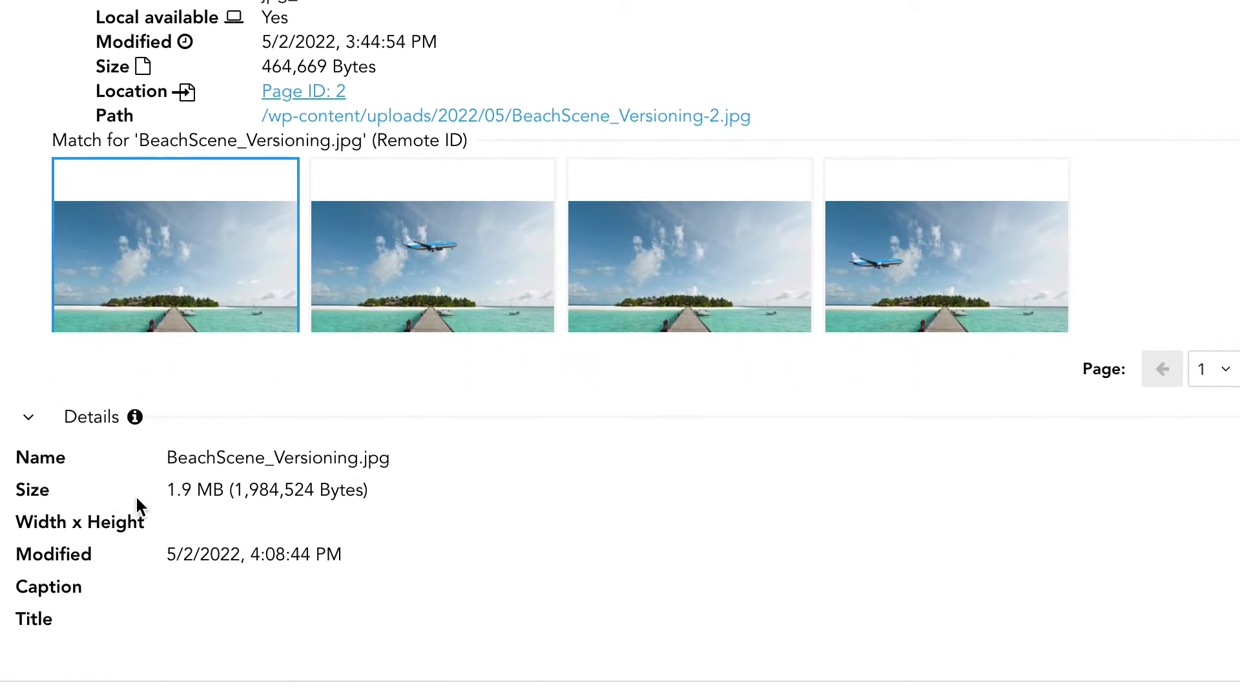
left_click(30, 418)
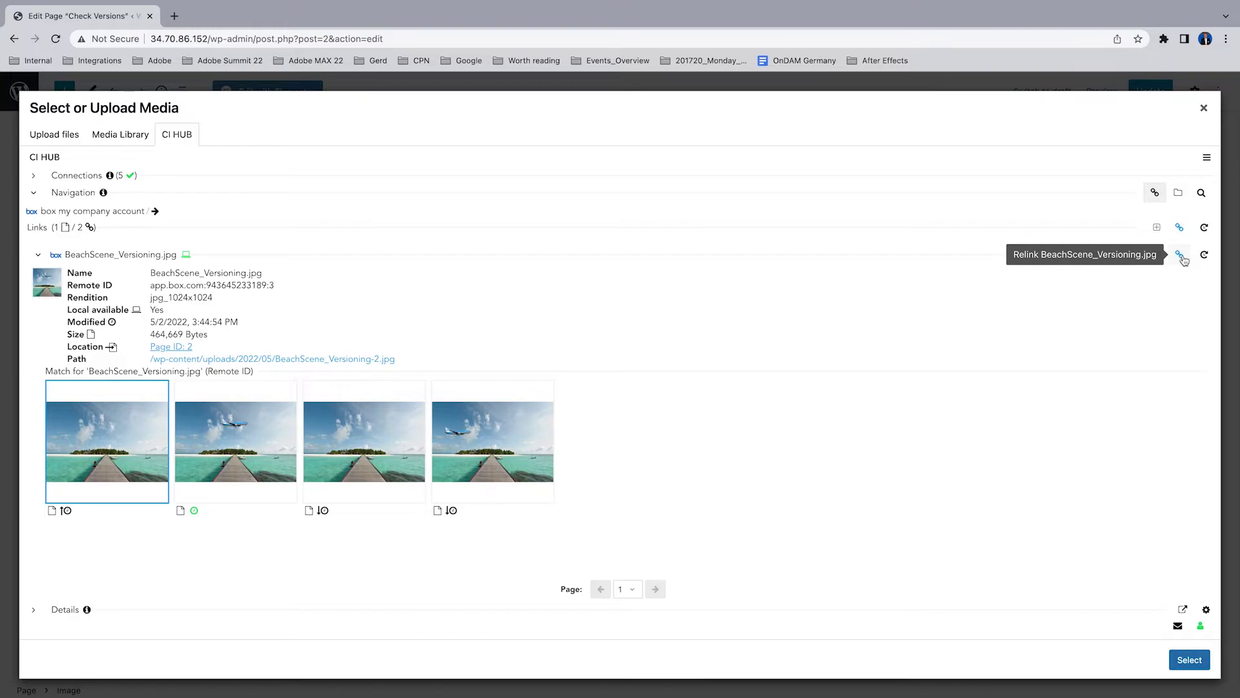
- Relink BeachScene_Versioning.jpg to its newest version as jpg 1024x1024, recheck status, and close the dialog
left_click(1181, 256)
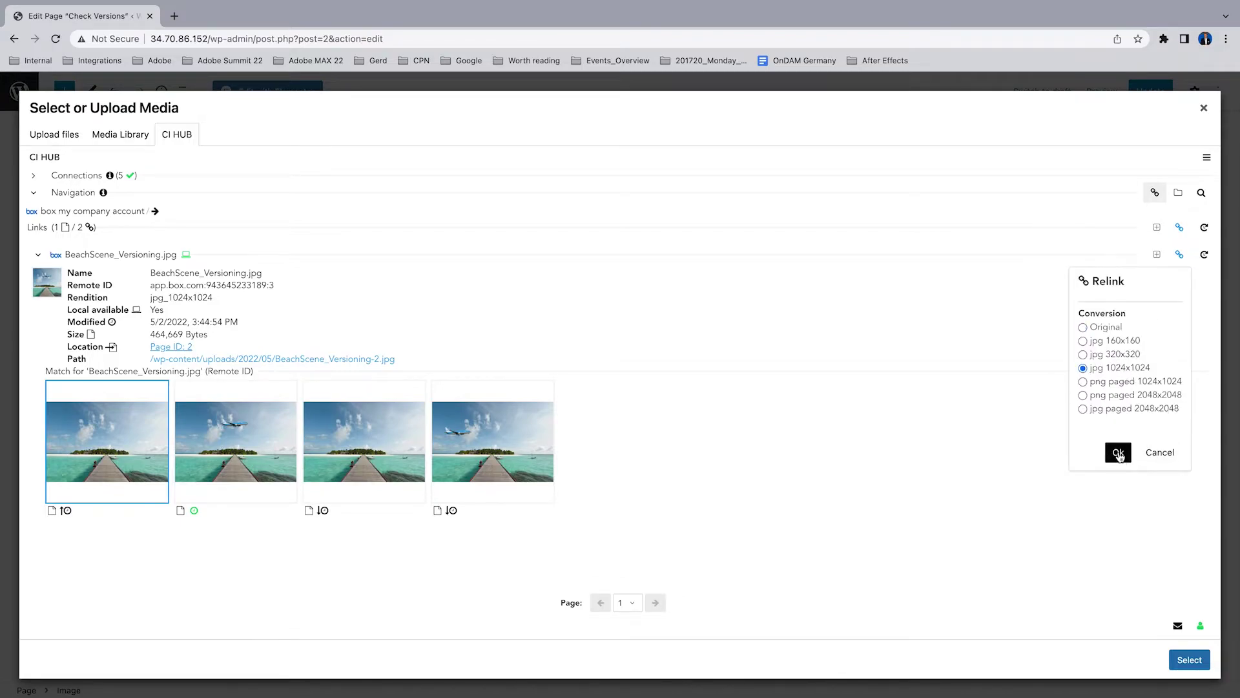
left_click(1118, 453)
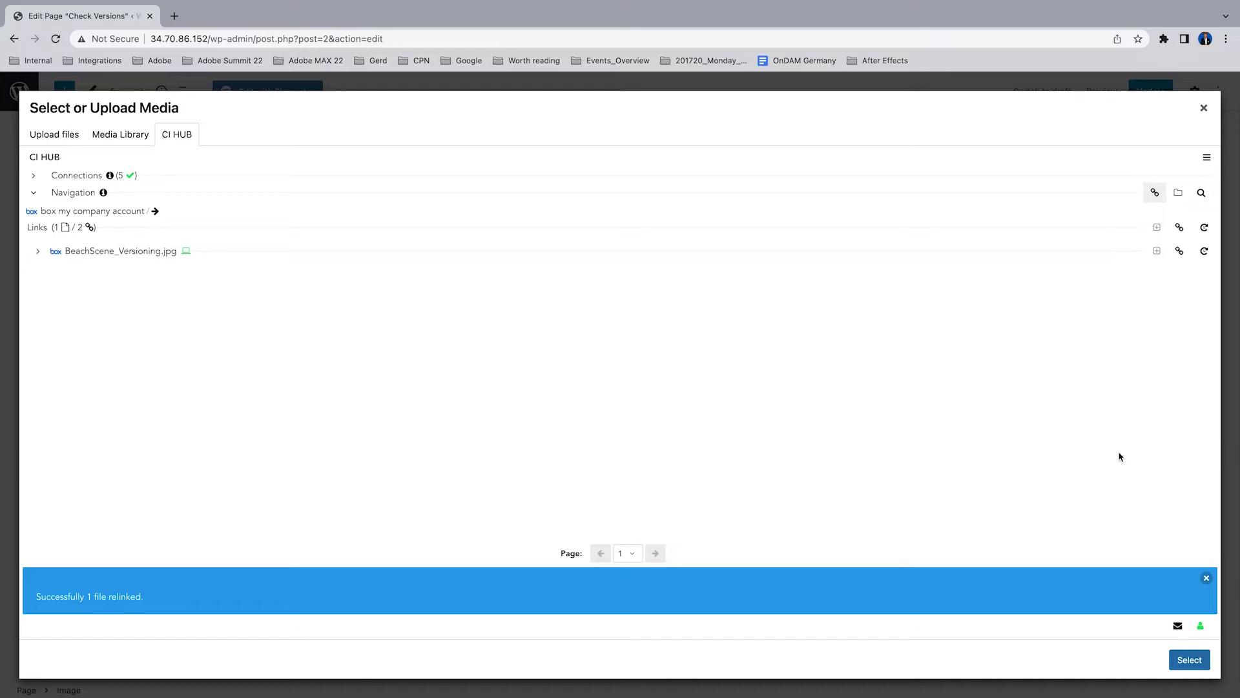
left_click(38, 252)
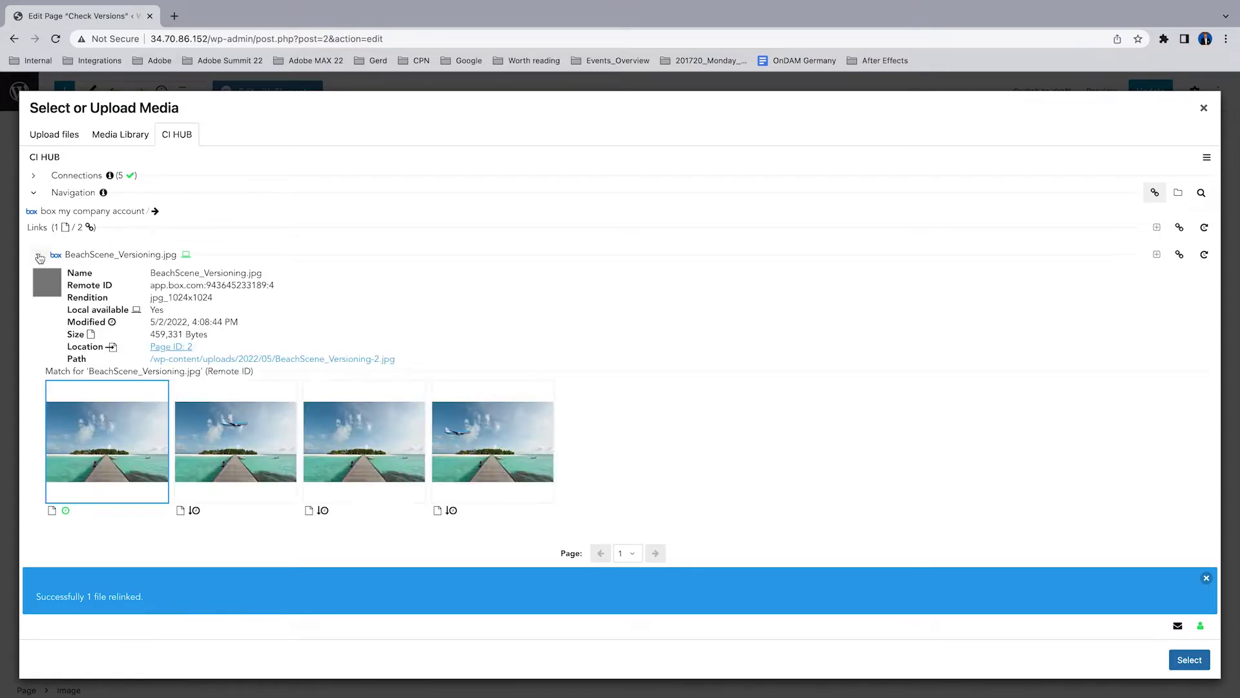
left_click(37, 254)
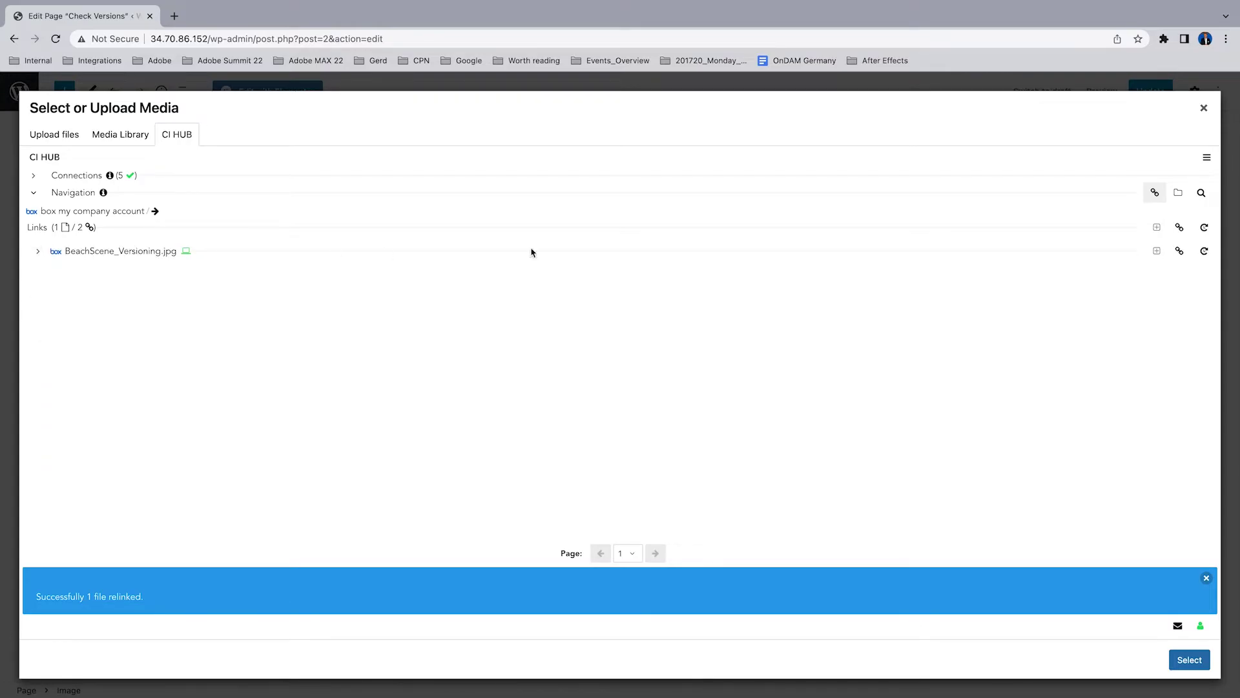
left_click(1205, 229)
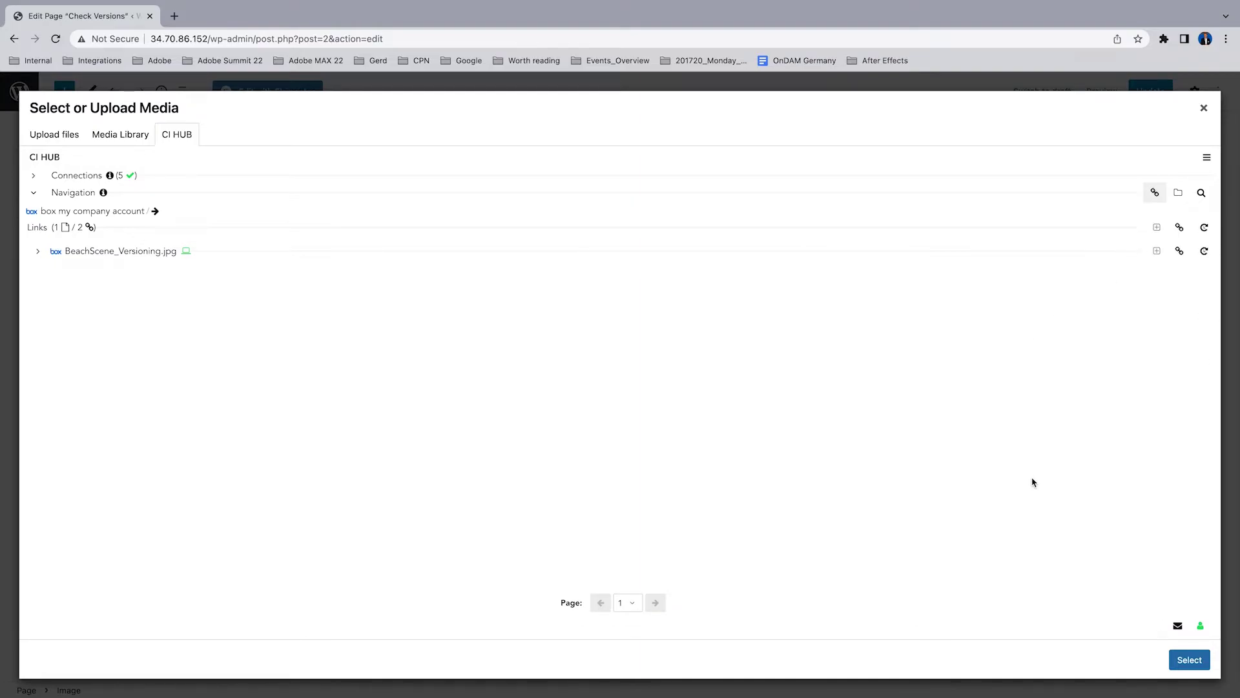
key("Escape")
left_click(992, 269)
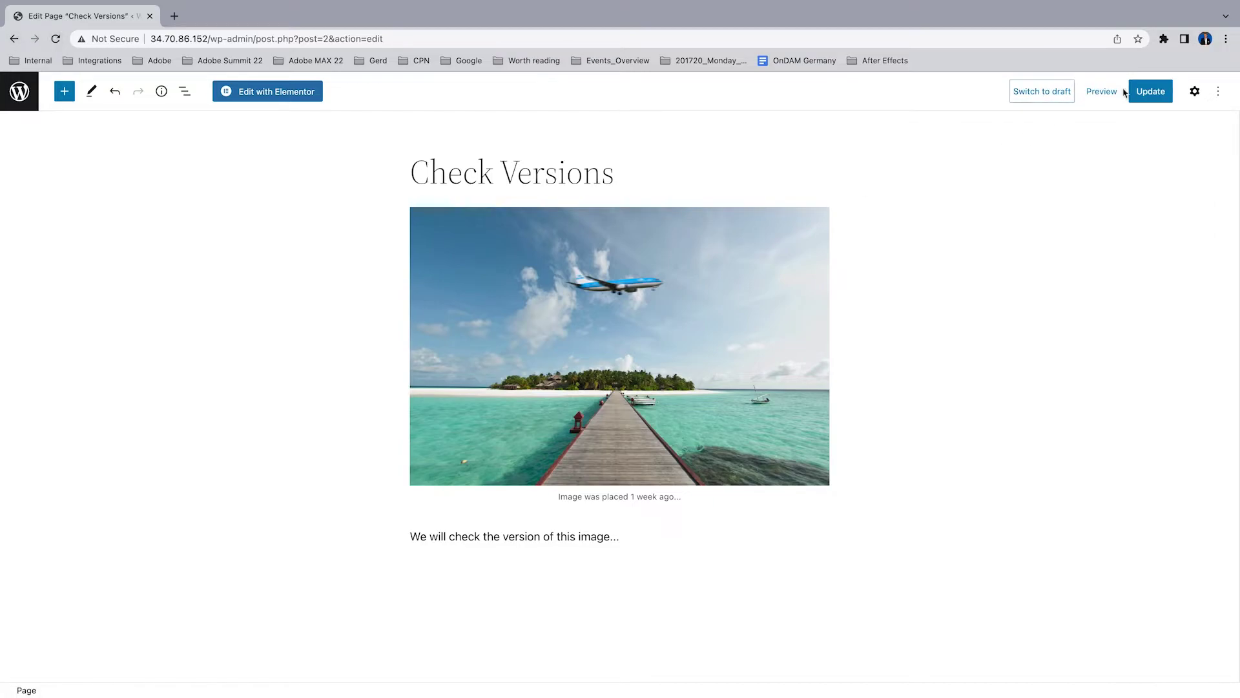
- Update the Check Versions page and reload it to show the new beach photo
left_click(1153, 94)
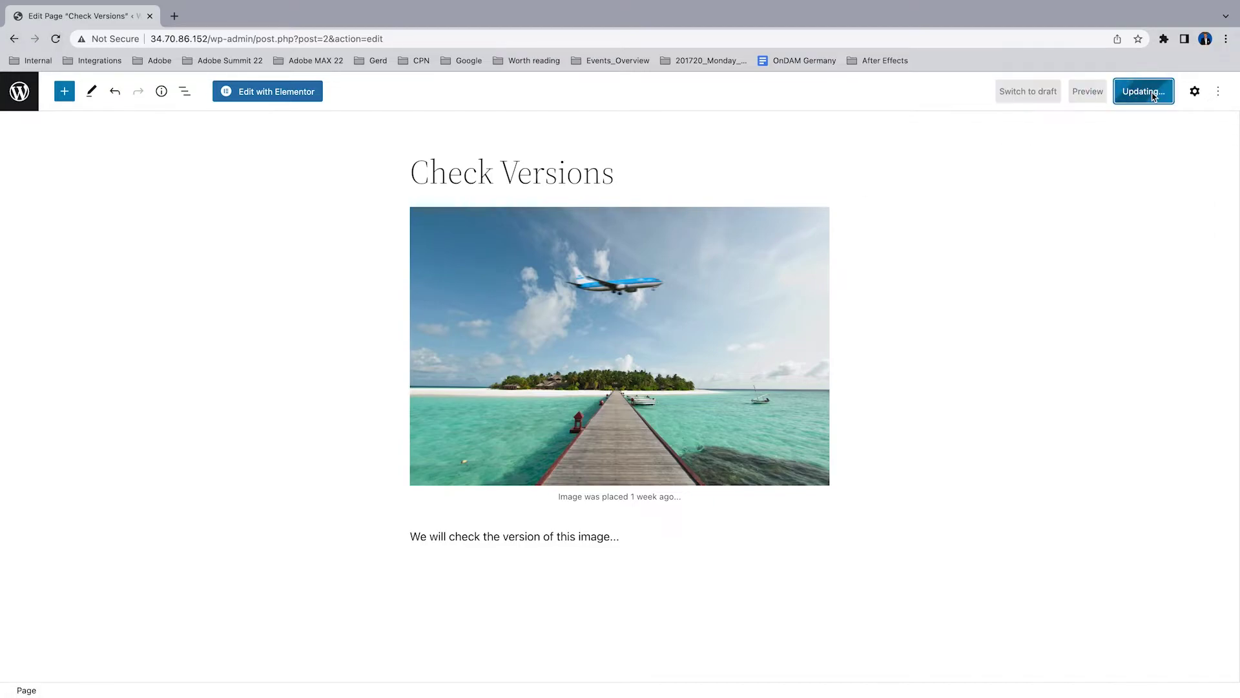
left_click(56, 40)
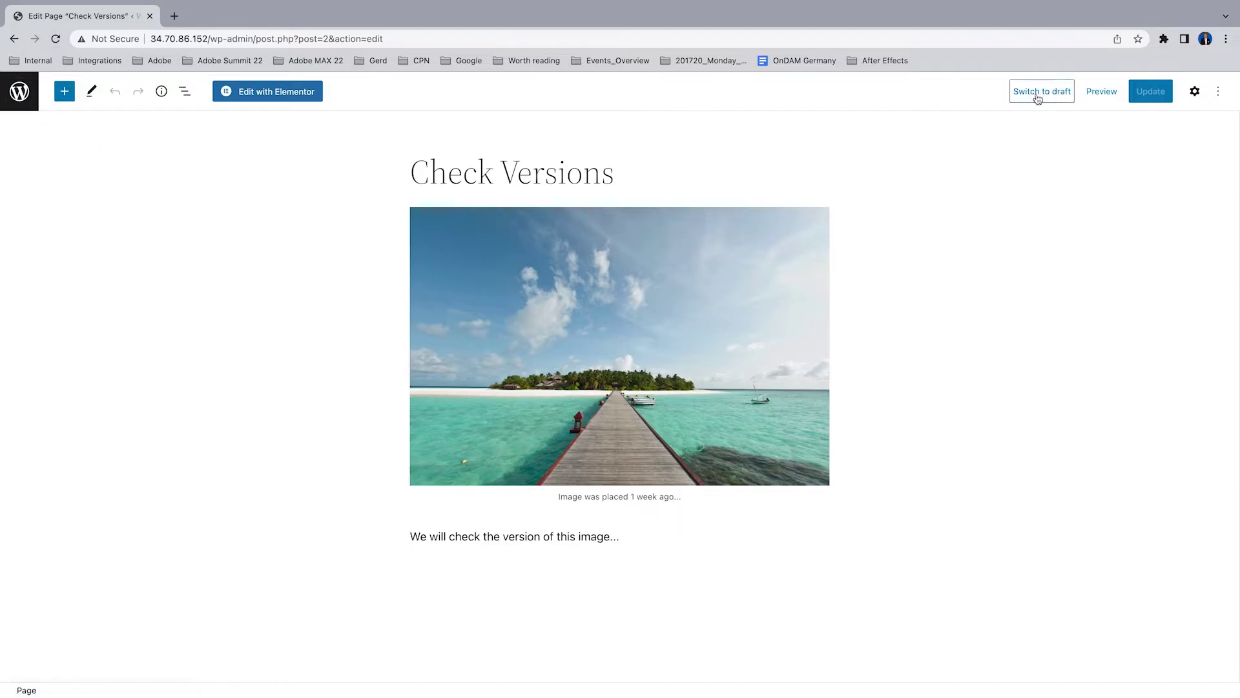
- Open the Dynamic Metadata Content page in Elementor and choose an image for its empty image widget
left_click(24, 102)
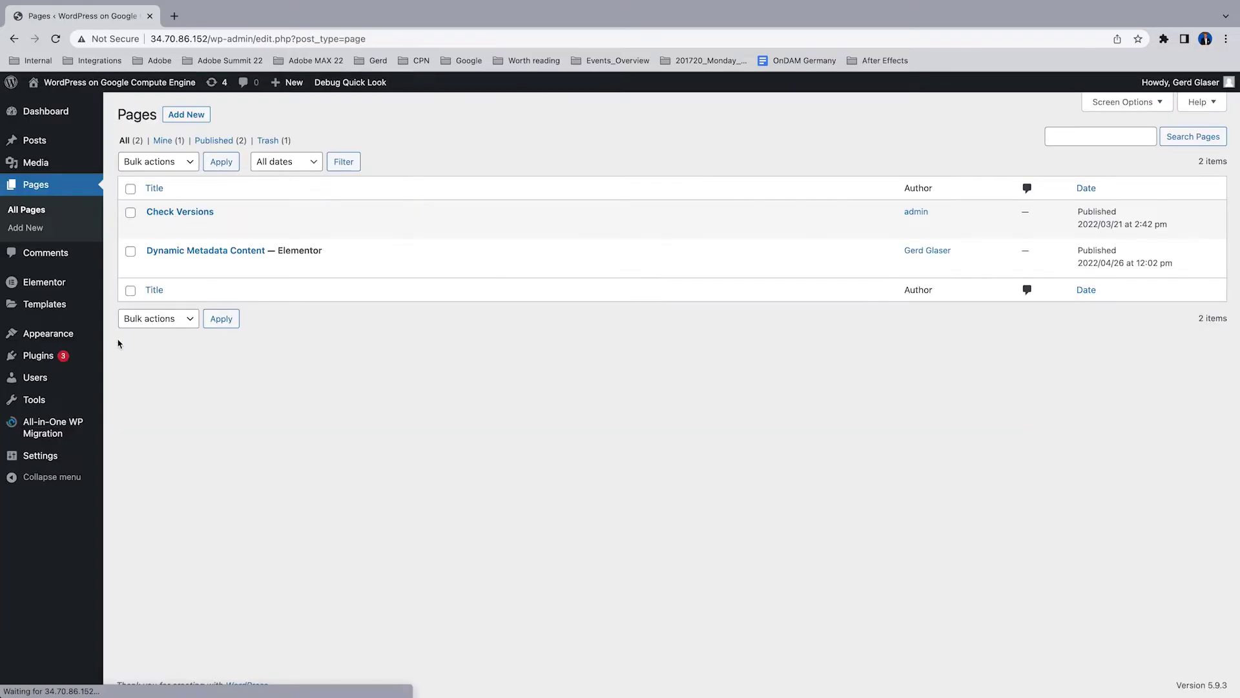
left_click(195, 250)
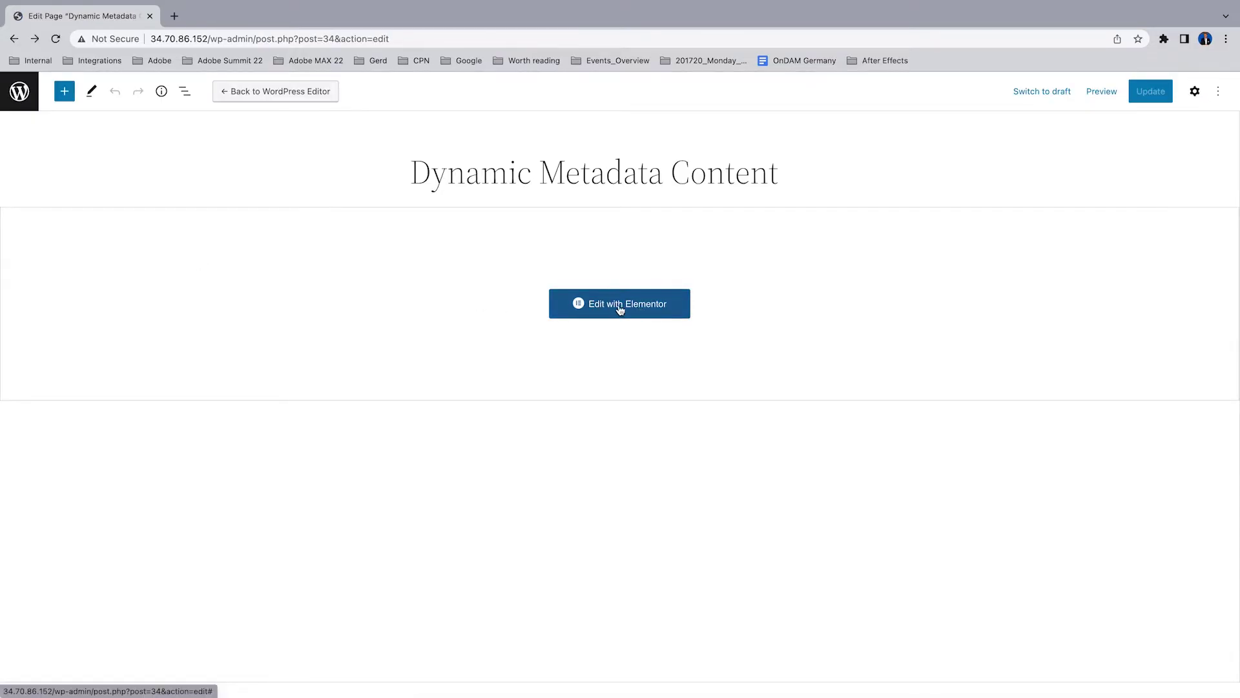
left_click(622, 307)
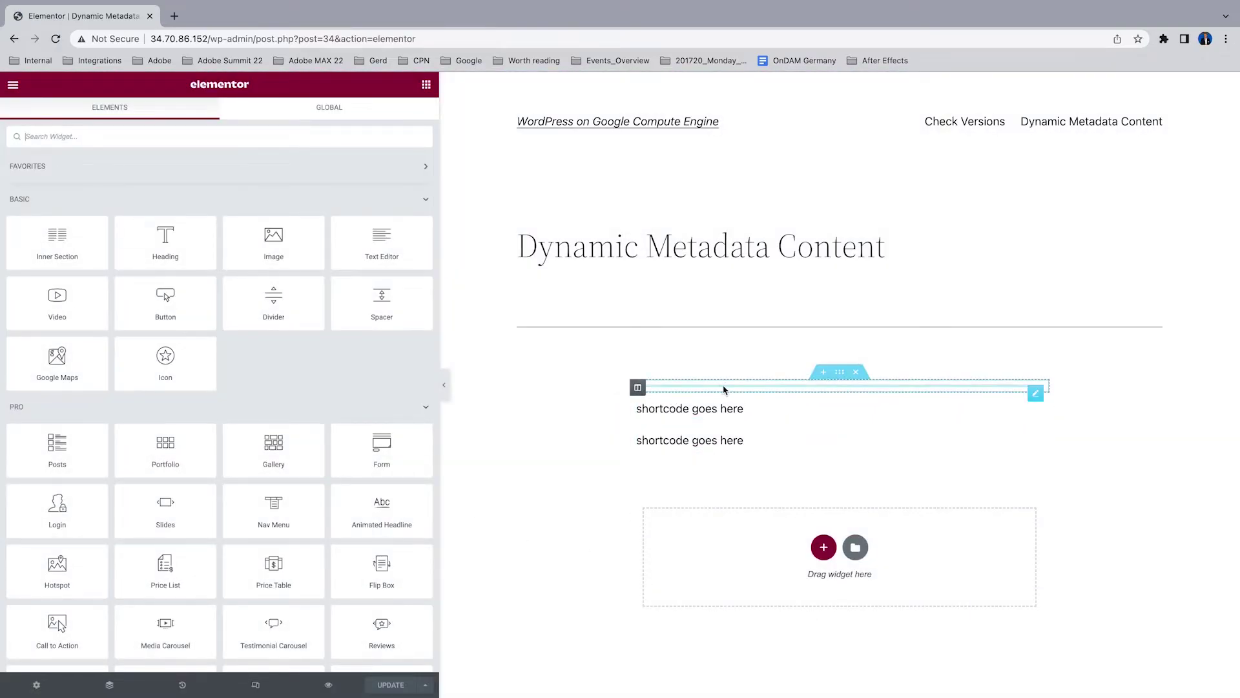
left_click(724, 390)
left_click(216, 270)
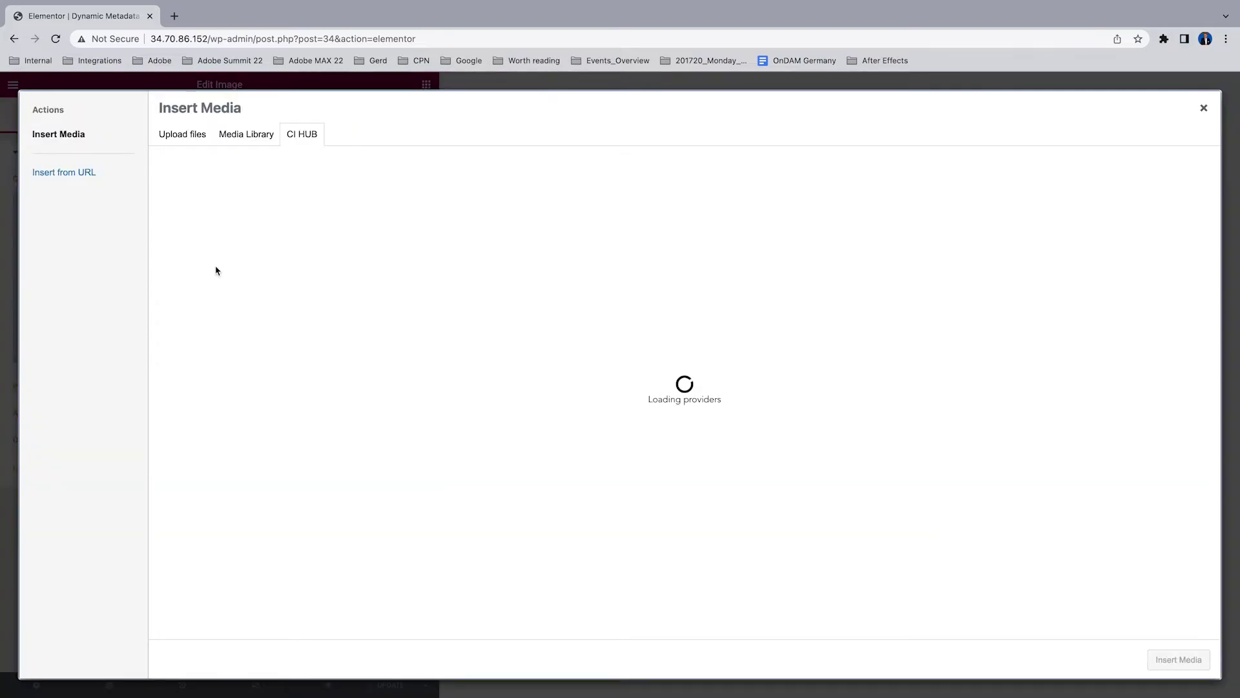
- From Dropbox CI HUB Gerd/99_DemoStandard/NEW Assets, use Woman sightseeing.jpg as a linked asset
left_click(194, 211)
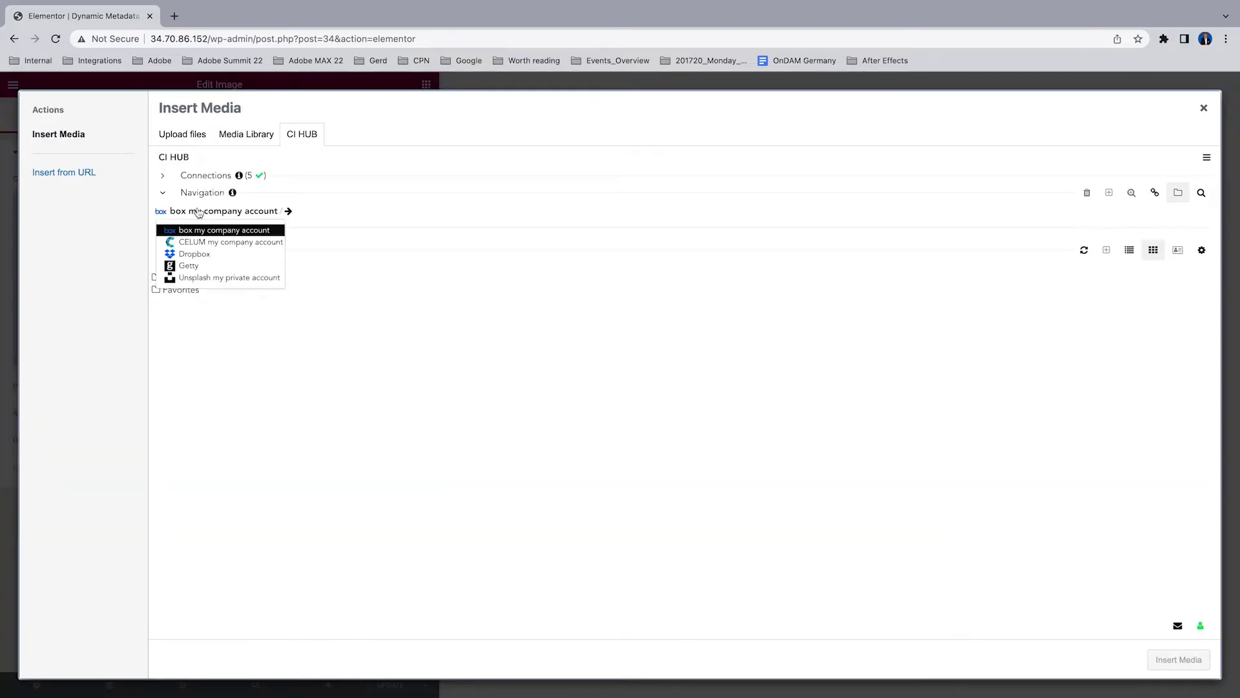
left_click(184, 254)
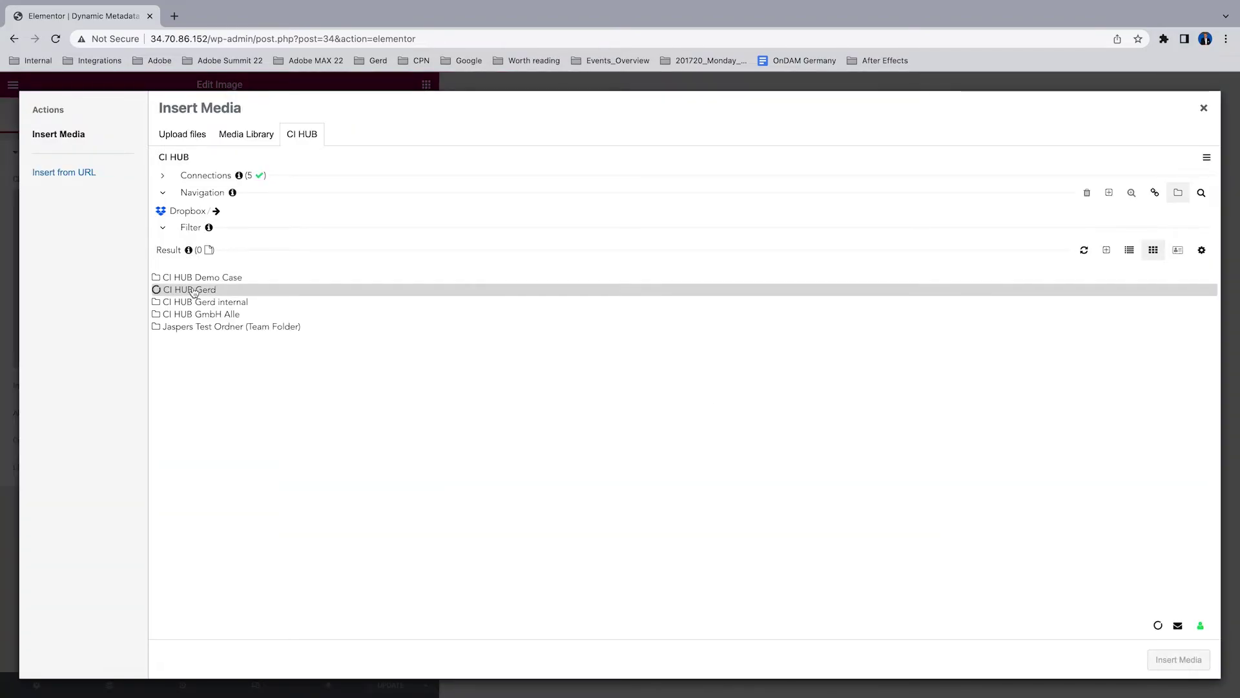
left_click(193, 288)
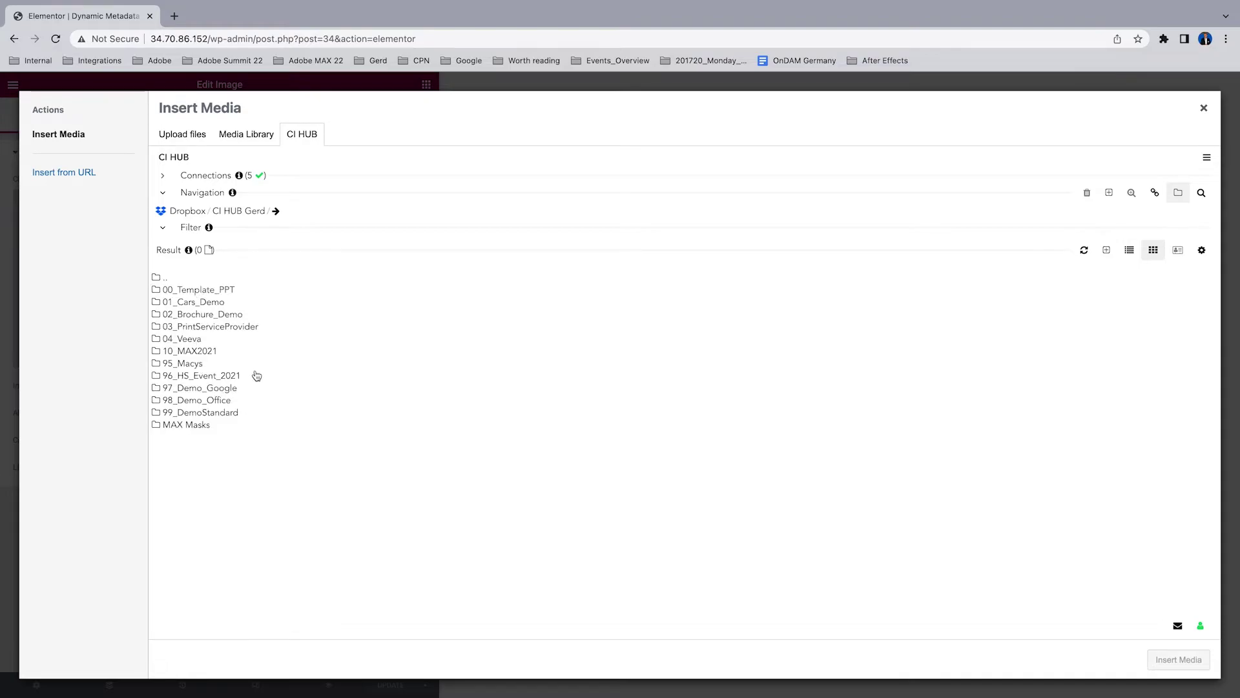
left_click(225, 413)
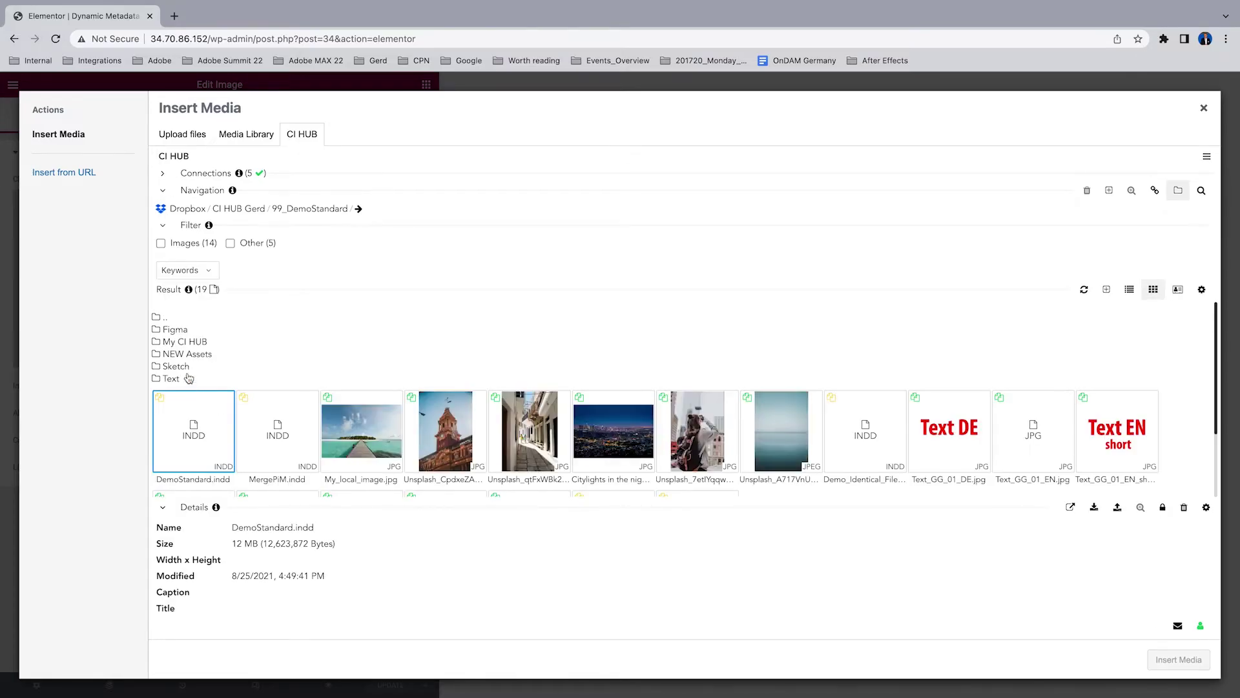
left_click(187, 357)
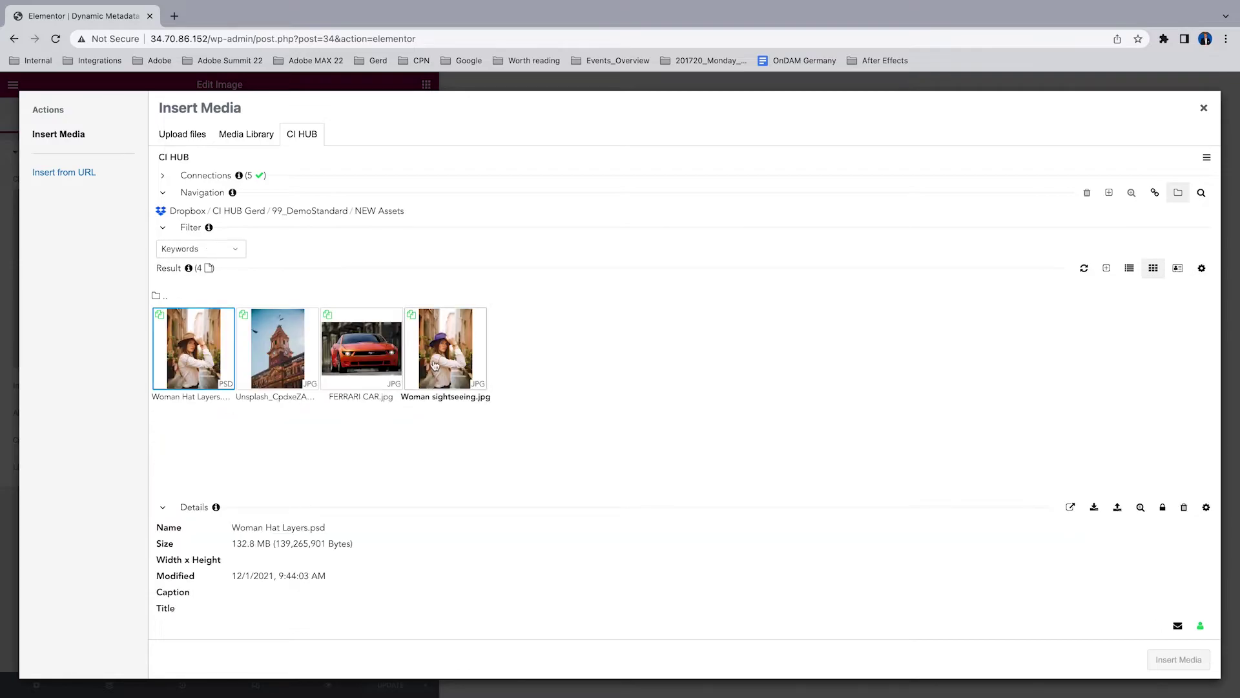
left_click(435, 366)
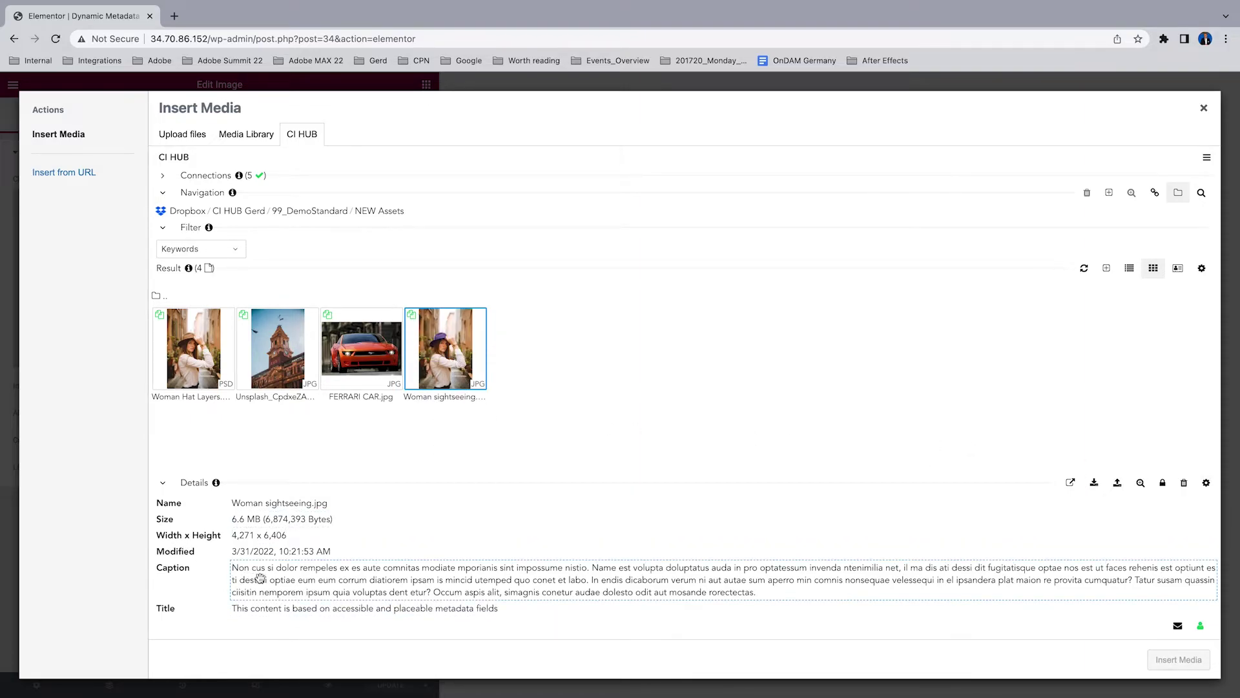
right_click(460, 364)
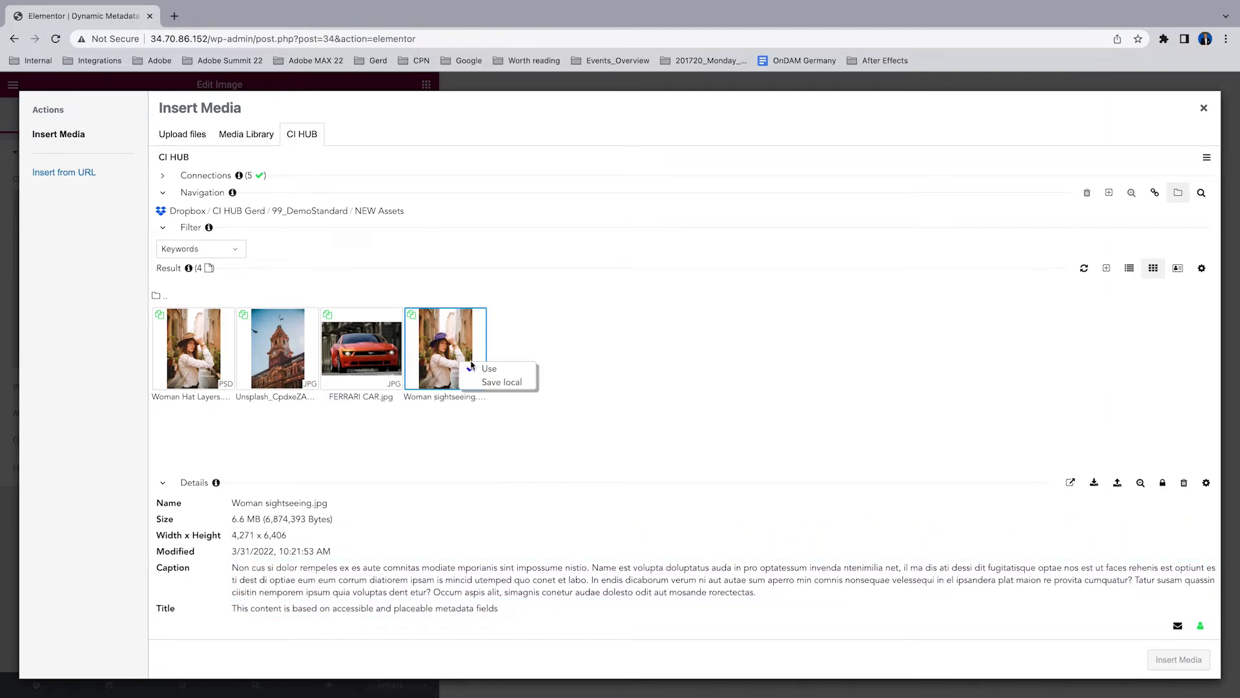
left_click(490, 369)
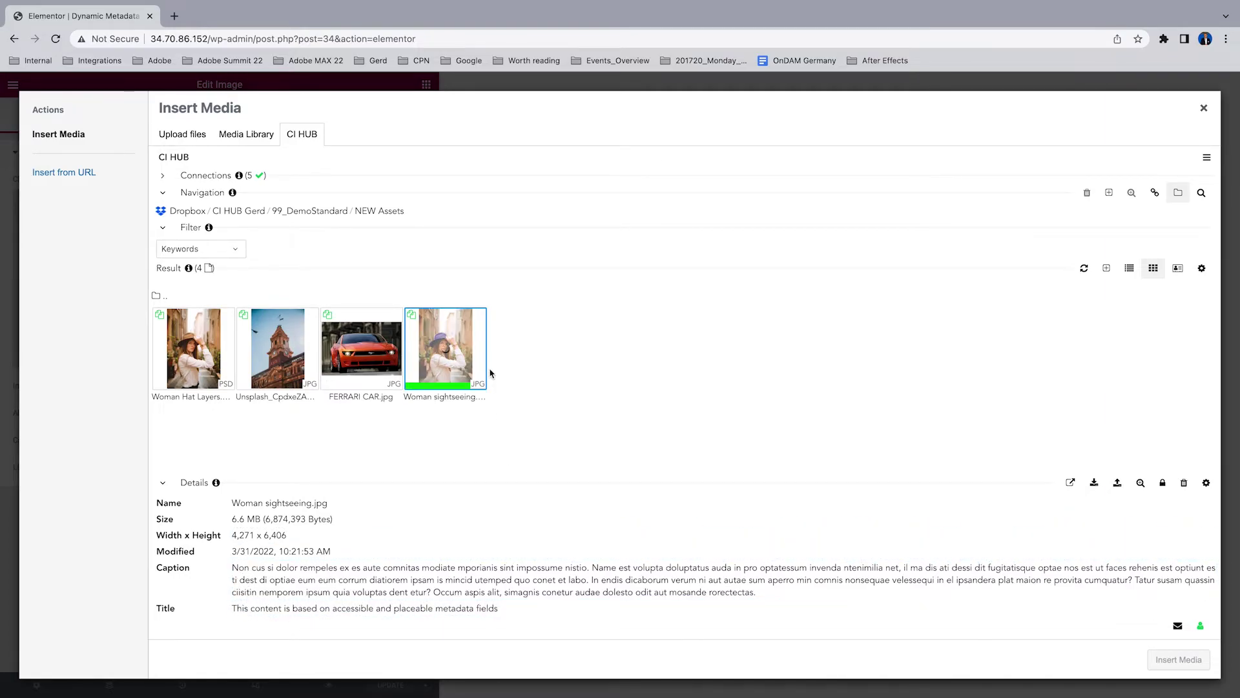
- Insert the image and put the cihub_metadata shortcode with id 297 in the first shortcode block
left_click(1196, 664)
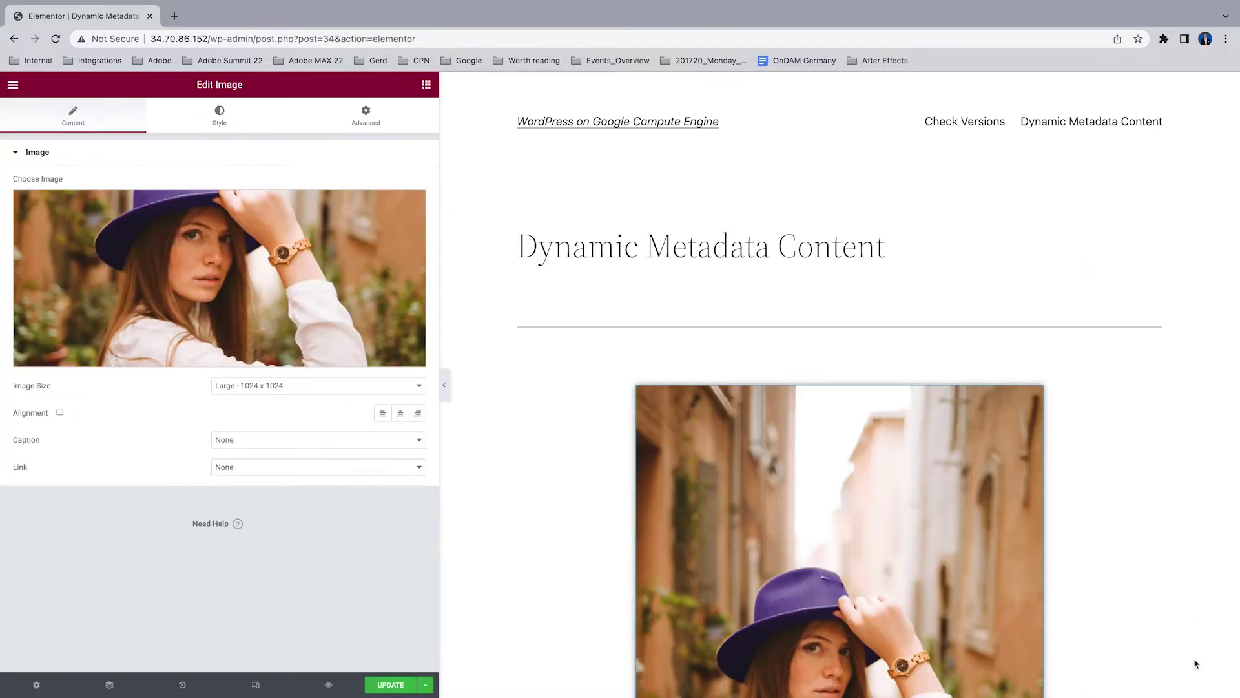
scroll(1080, 506, "down", 7)
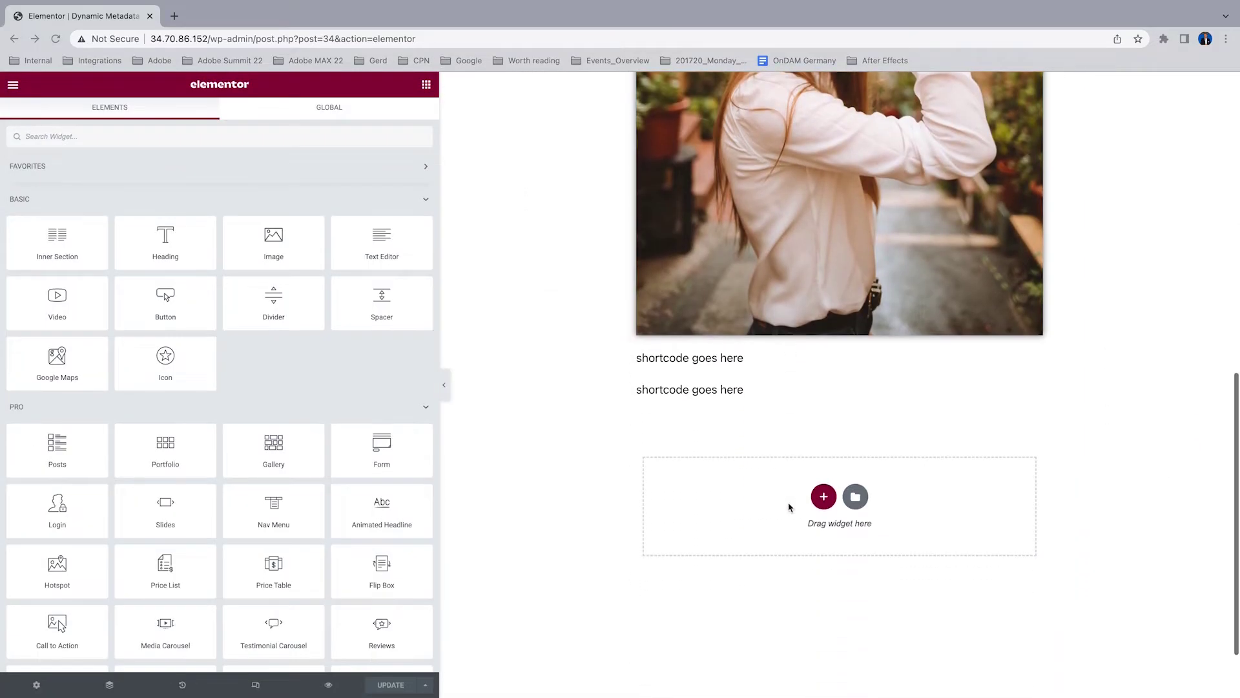
left_click(755, 360)
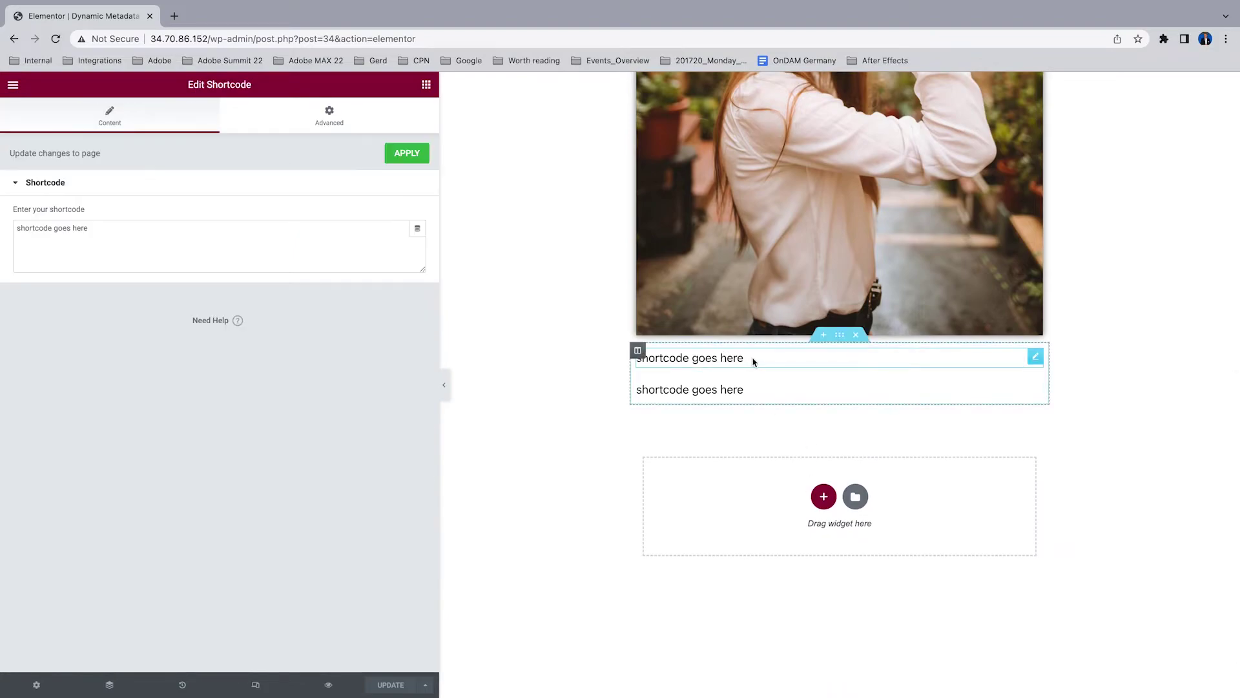
left_click_drag(101, 228, 10, 228)
type("<p>[cjhub_metadata id=\"???\" key=\"name\" content=\"false\"] Hello, the asset name is: <strong>{metadata} </strong> </p>and it was created: <strong>{metadata.created} [/cjhub_metadata]</strong>")
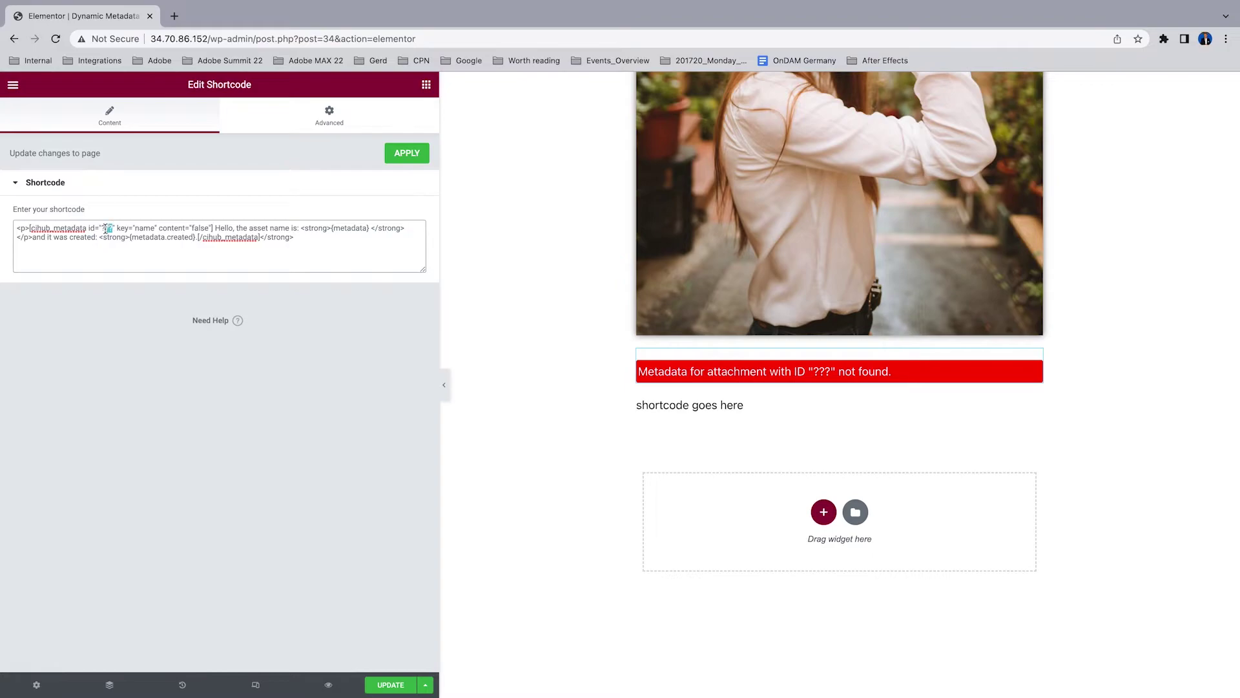
type("297")
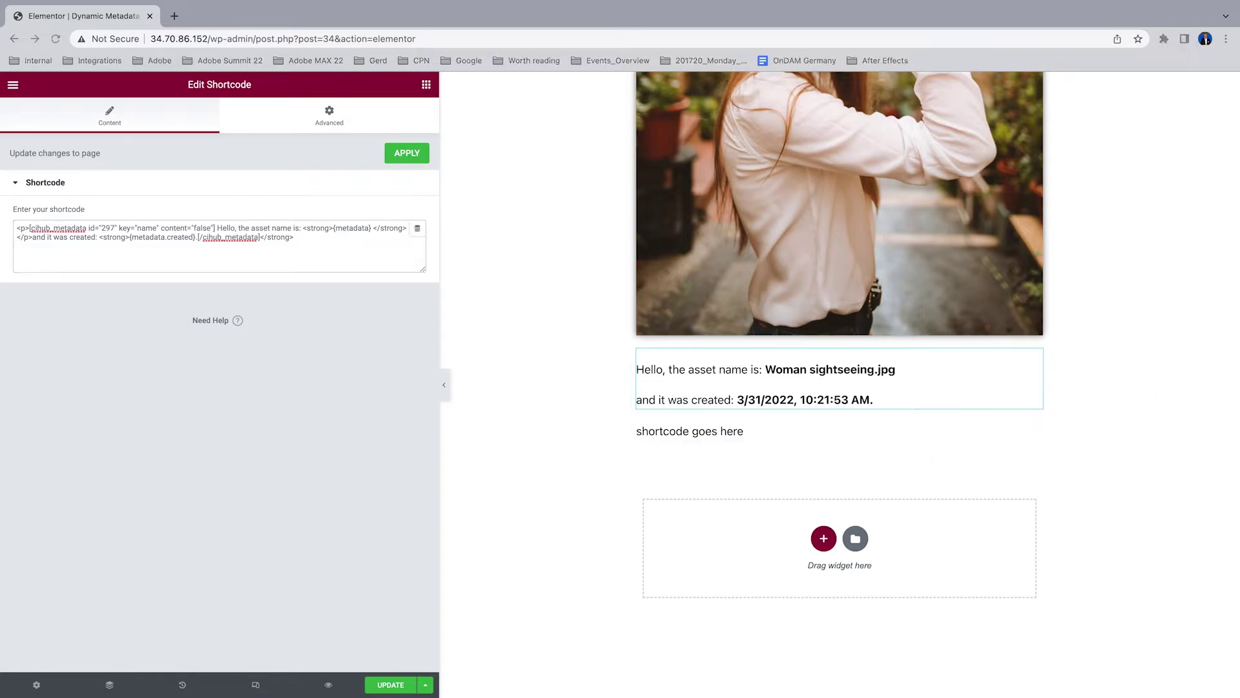
- Put the title-and-caption metadata shortcode with id 297 in the second shortcode block
left_click(695, 437)
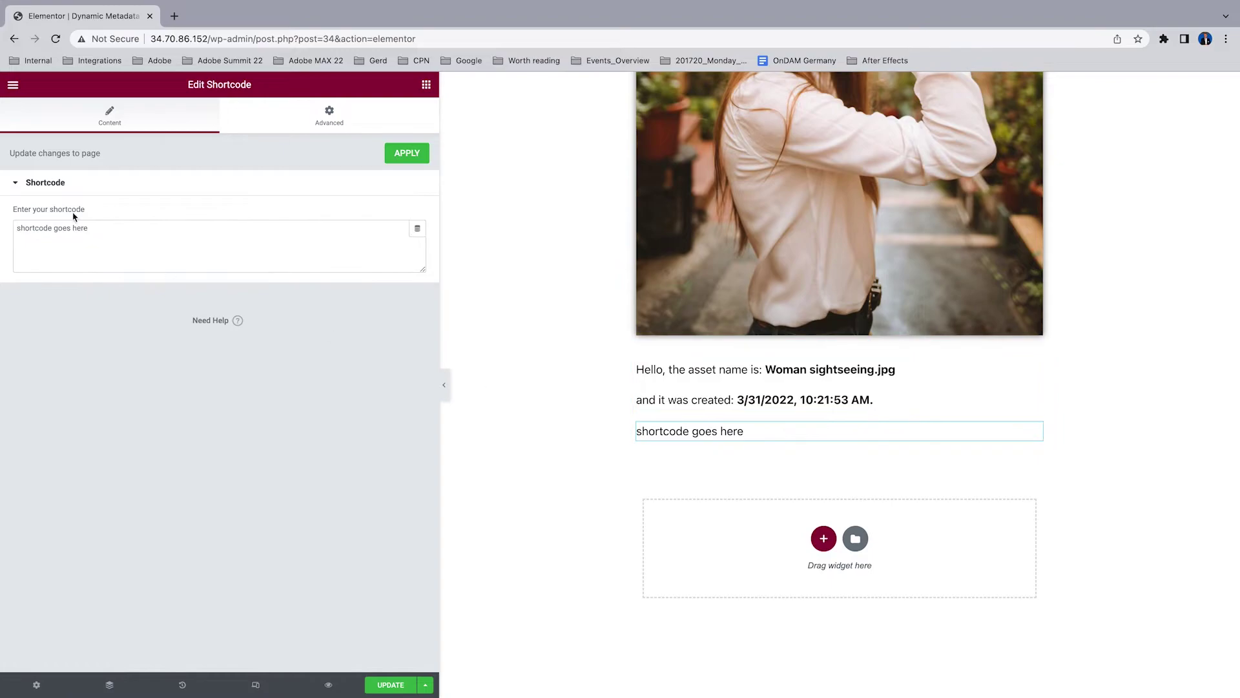
left_click_drag(90, 229, 10, 215)
type("<p>[cihub_metadata id=\"???\" key=\"title\" content=\"false\"] <strong>{metadata} </strong></p> {metadata.captio} [/cihub_metadata]")
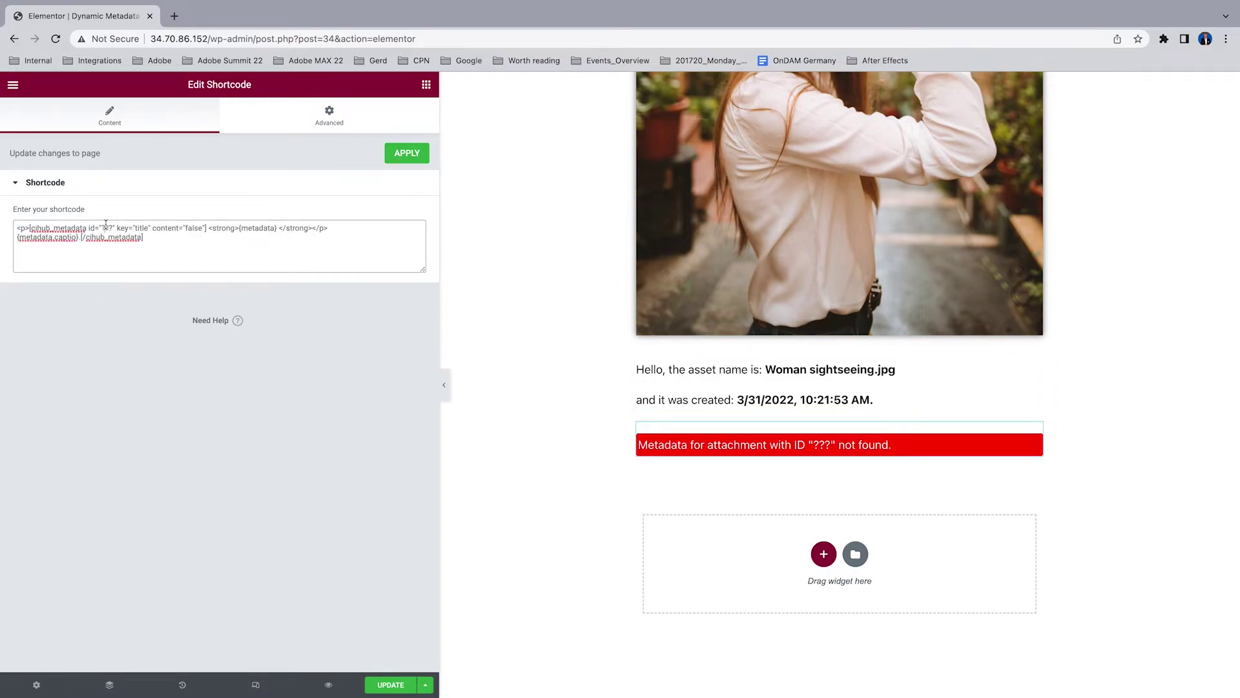
key("BackSpace")
key("BackSpace")
key("BackSpace")
type("297")
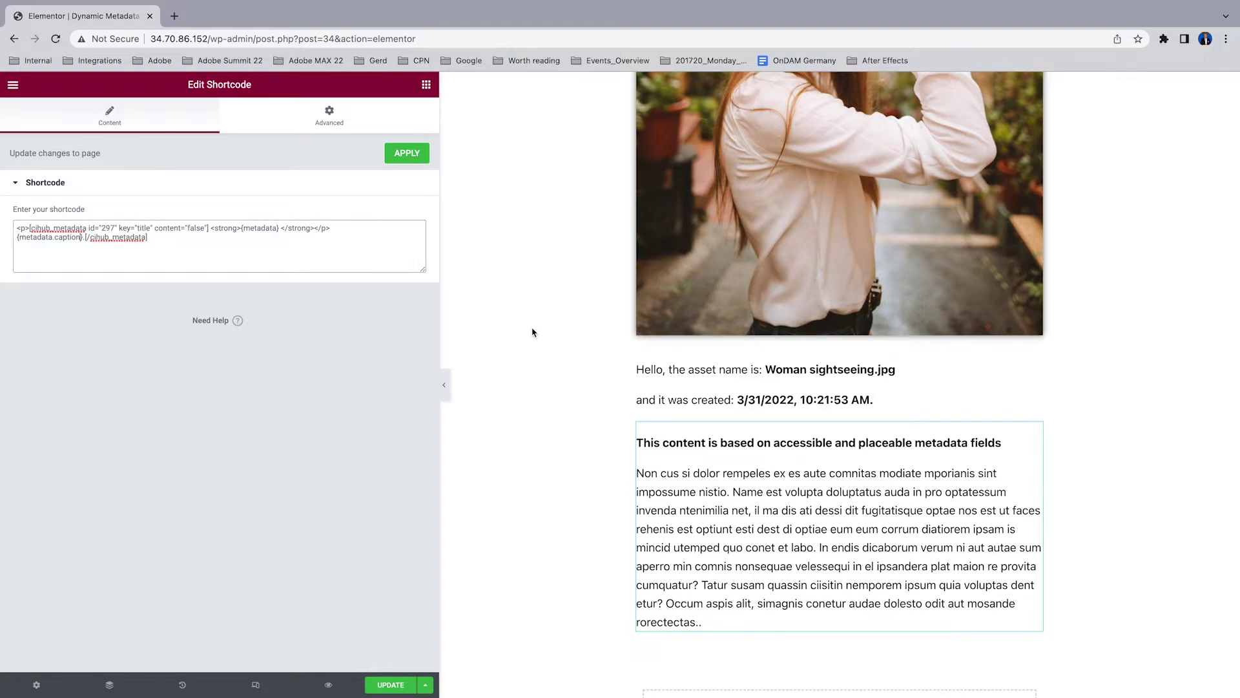
- Replace the image widget's photo with linked Unsplash_7etlYqqw2jU.jpg from Dropbox CI HUB Gerd/99_DemoStandard
left_click(742, 240)
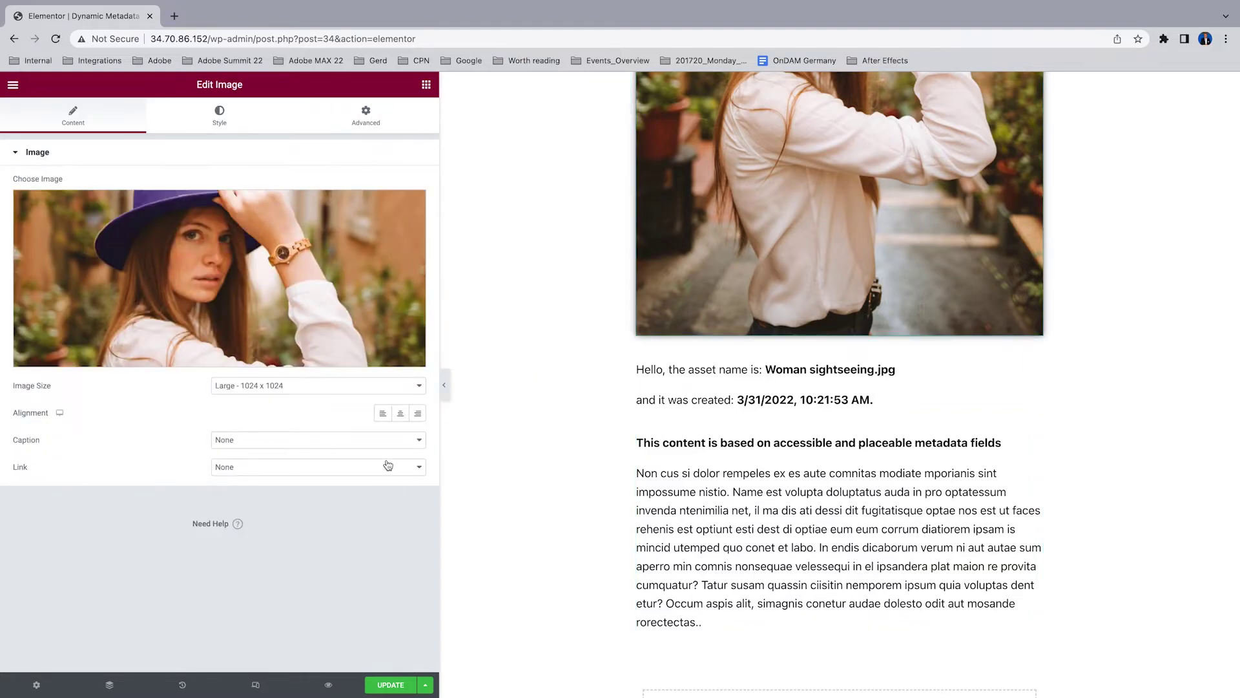
left_click(295, 300)
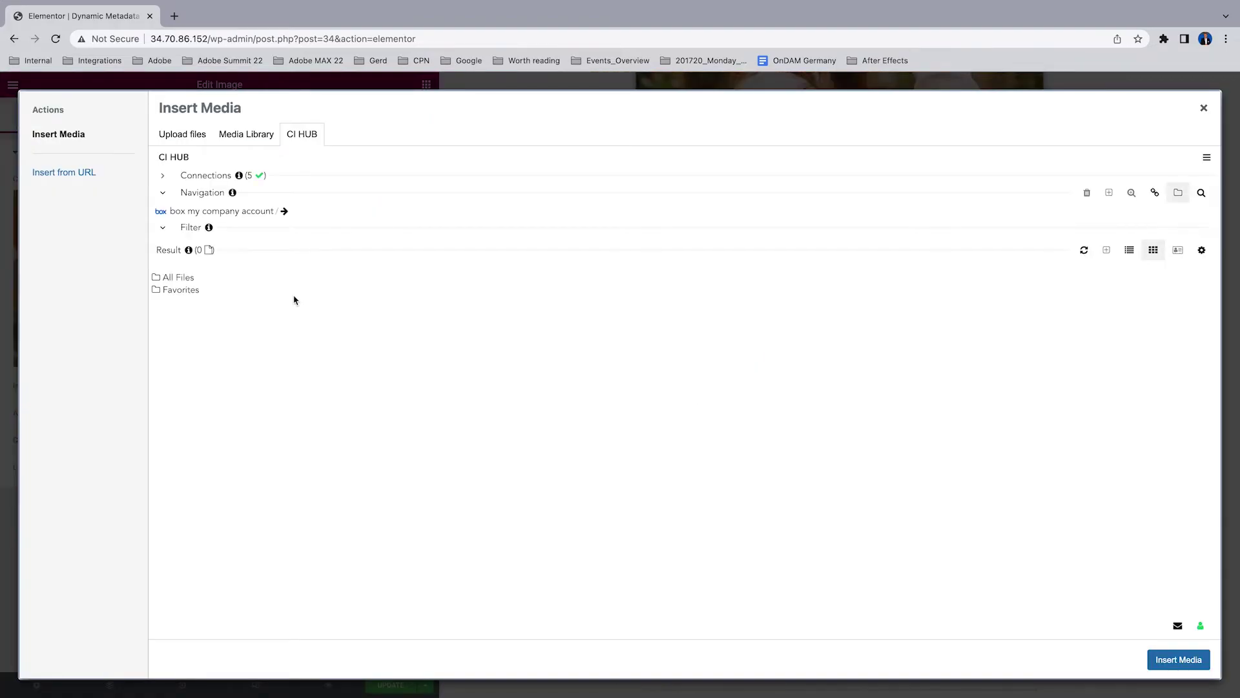
left_click(193, 211)
left_click(188, 255)
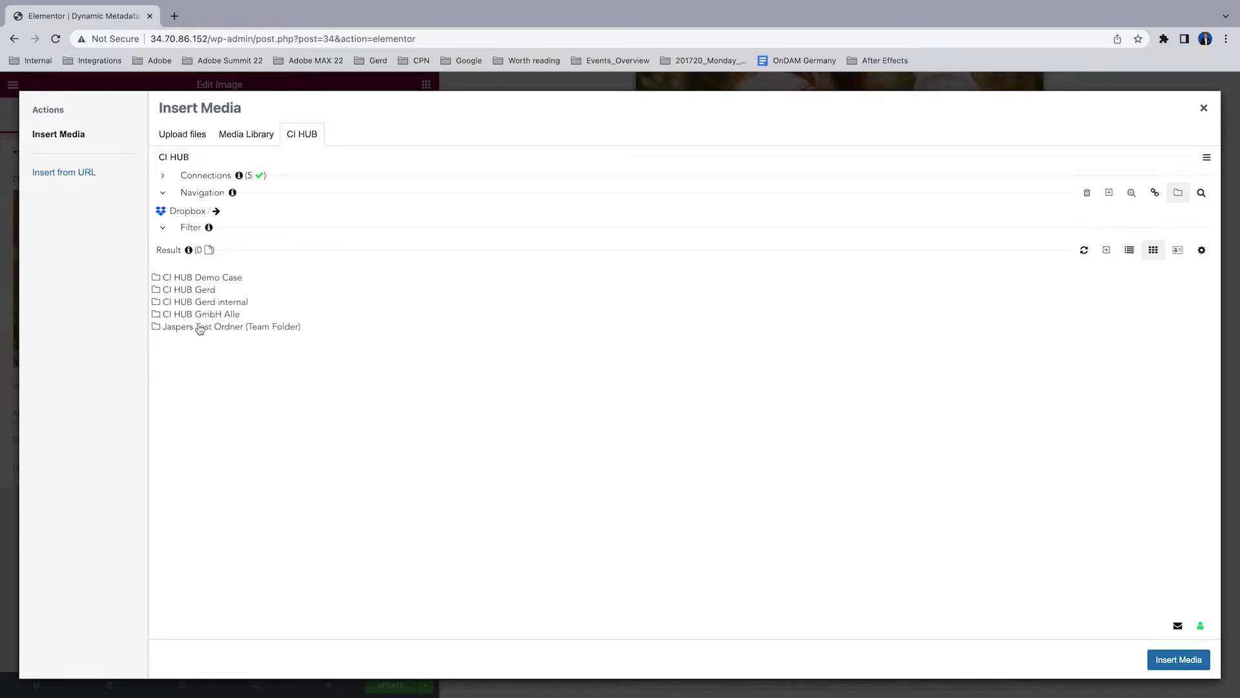
left_click(199, 292)
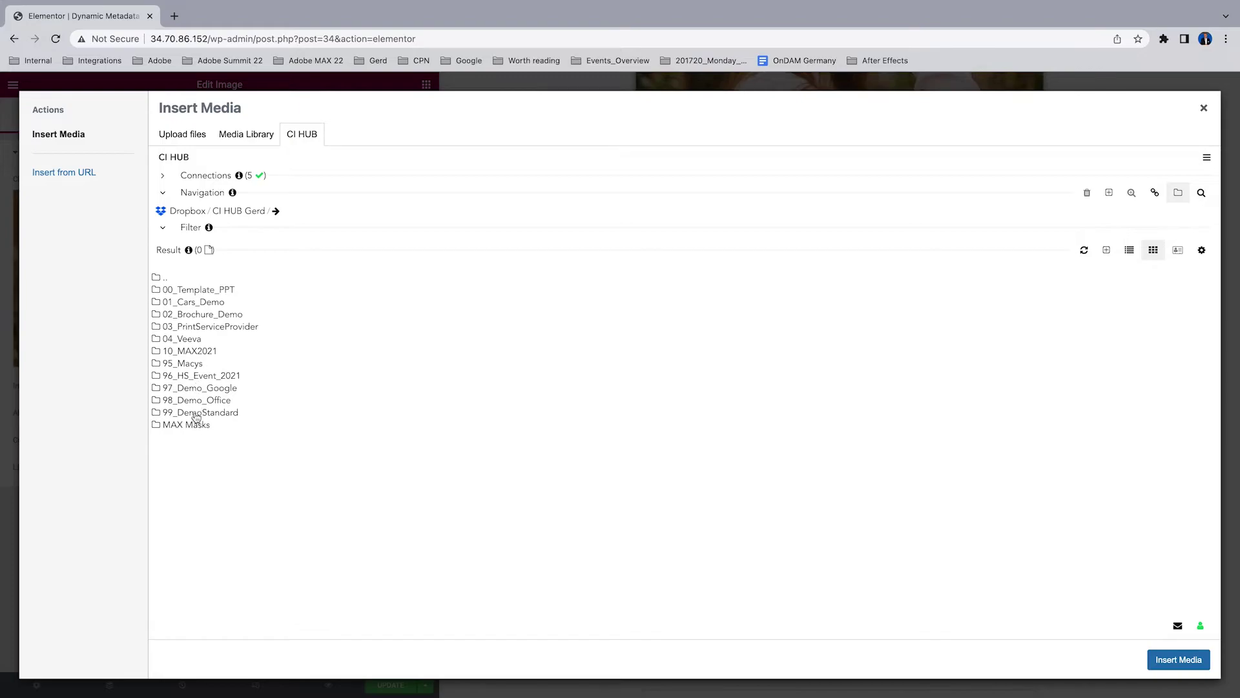
left_click(196, 416)
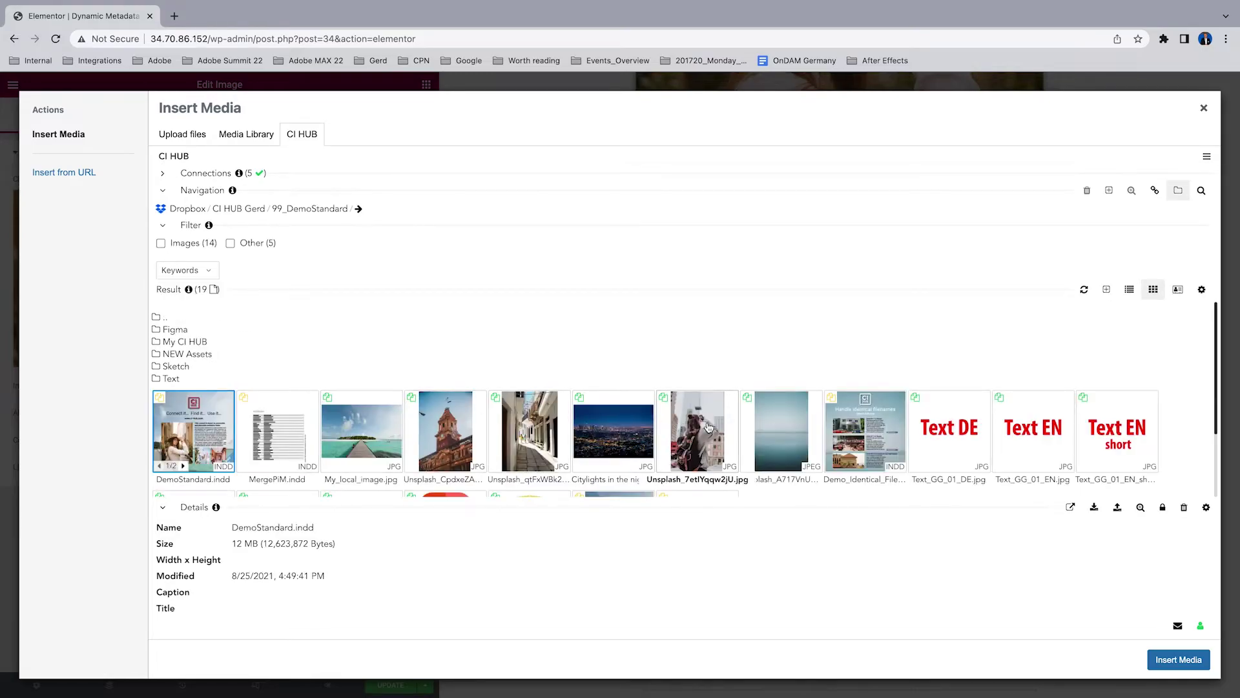
left_click(711, 426)
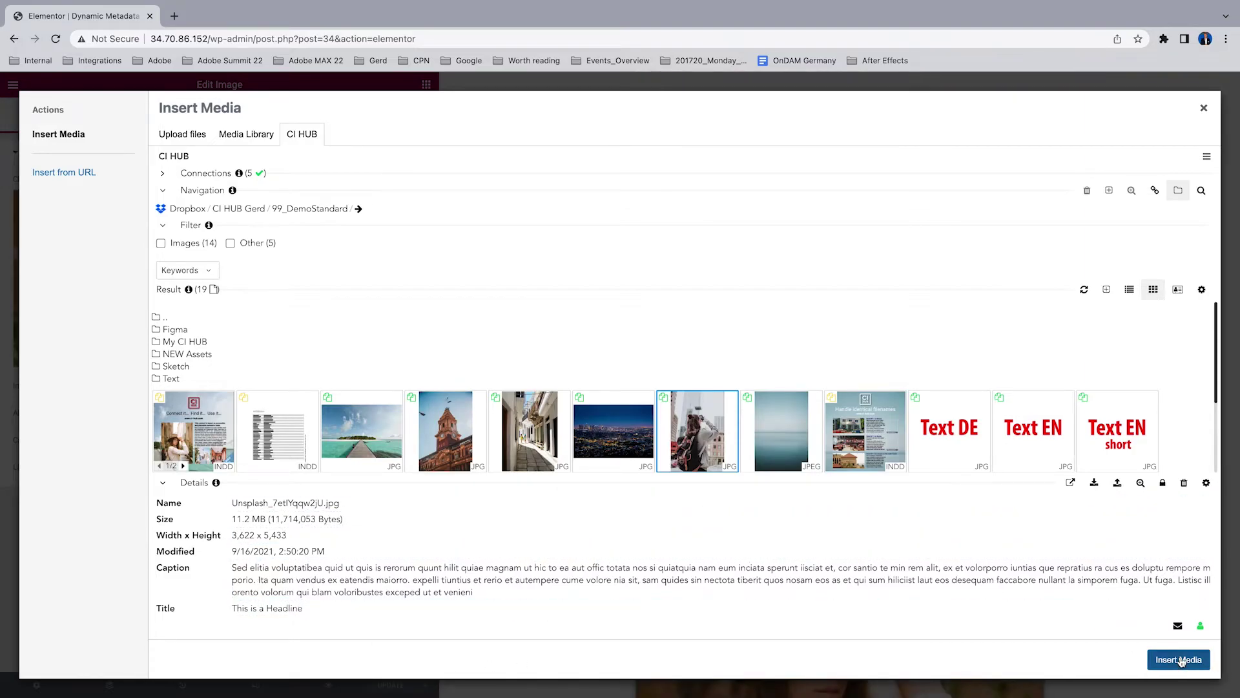
right_click(717, 457)
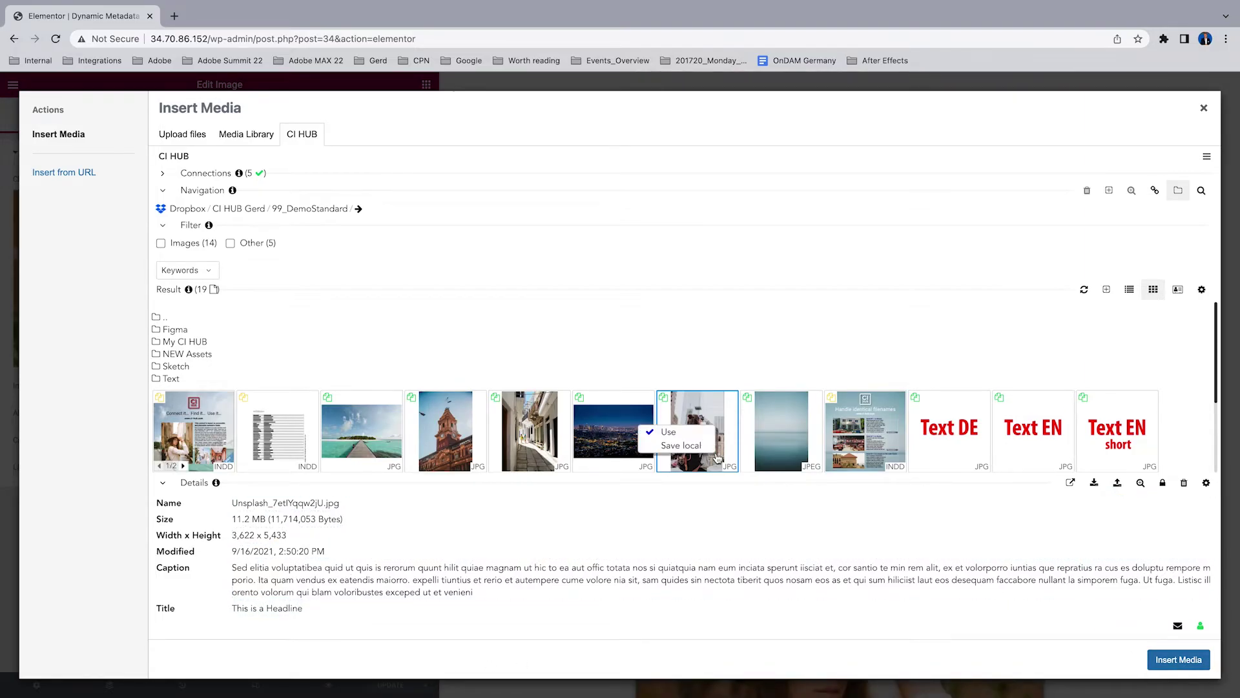
left_click(668, 432)
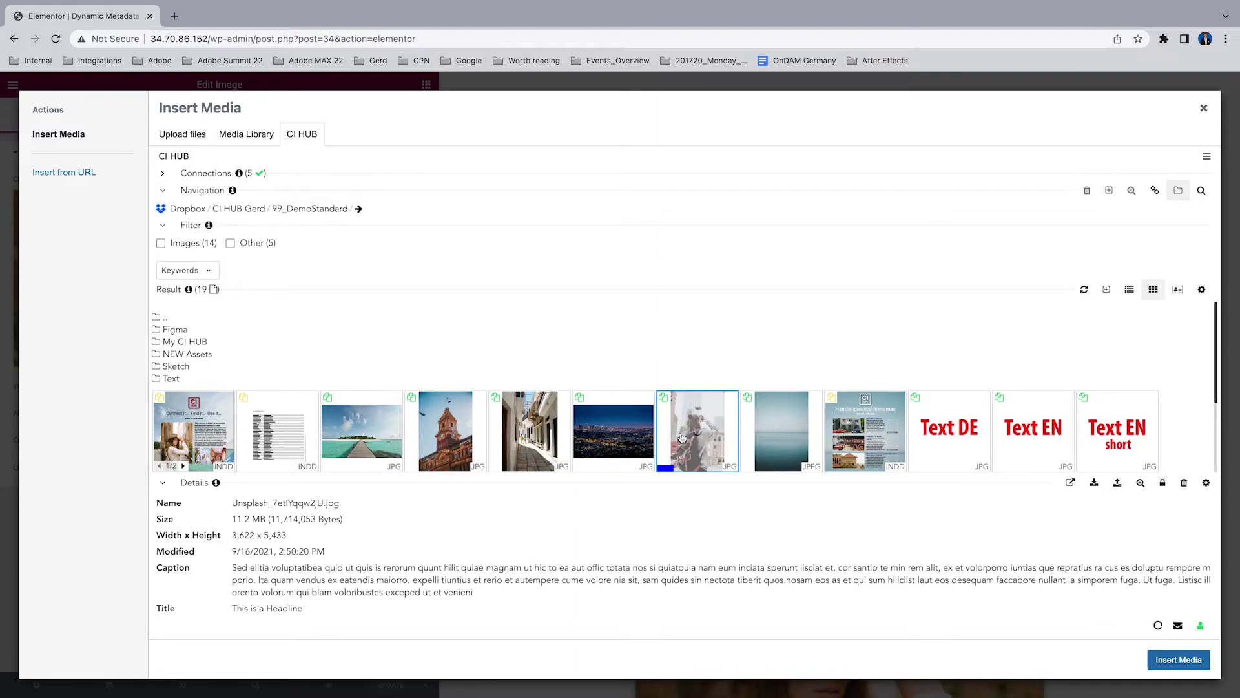
left_click(1181, 664)
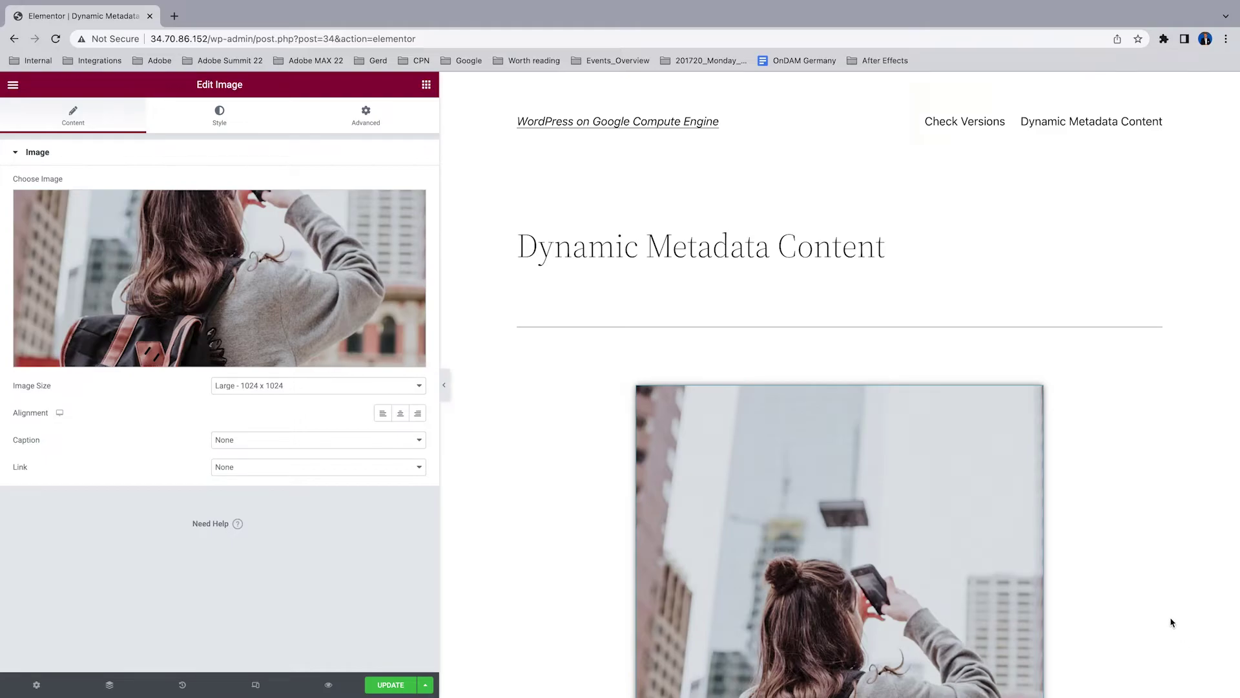
- Change the asset id from 297 to 305 in both metadata shortcode blocks and update the page
scroll(842, 493, "down", 9)
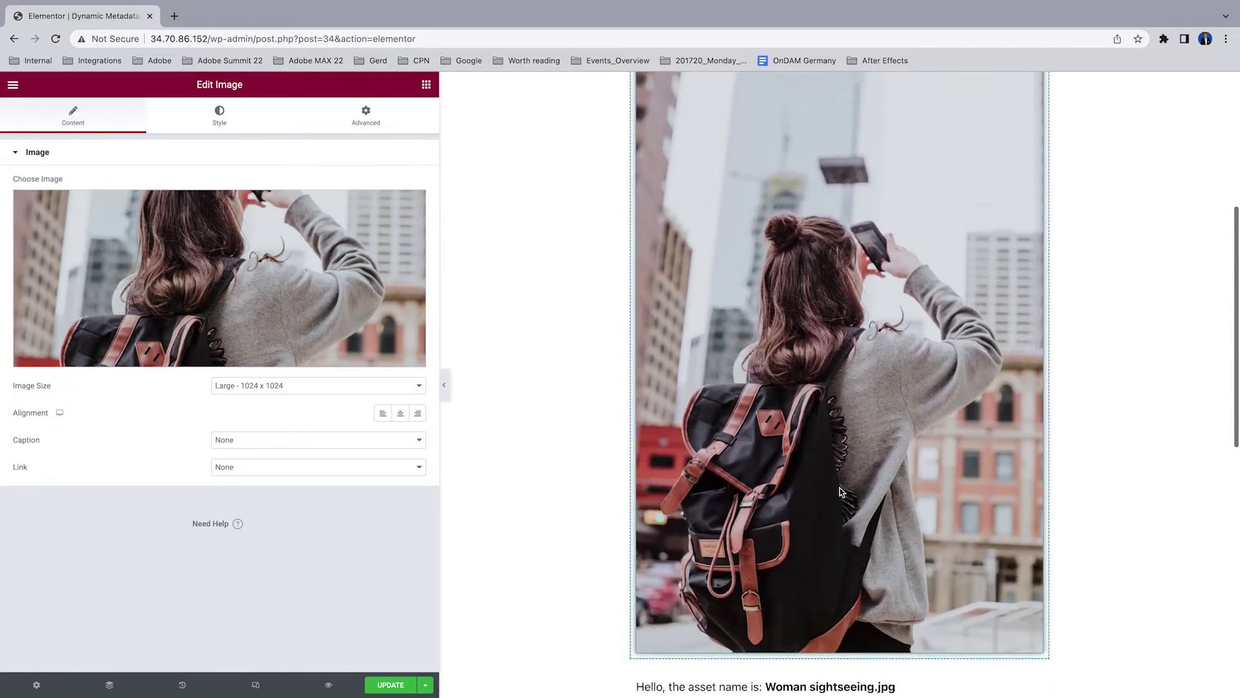
left_click(541, 481)
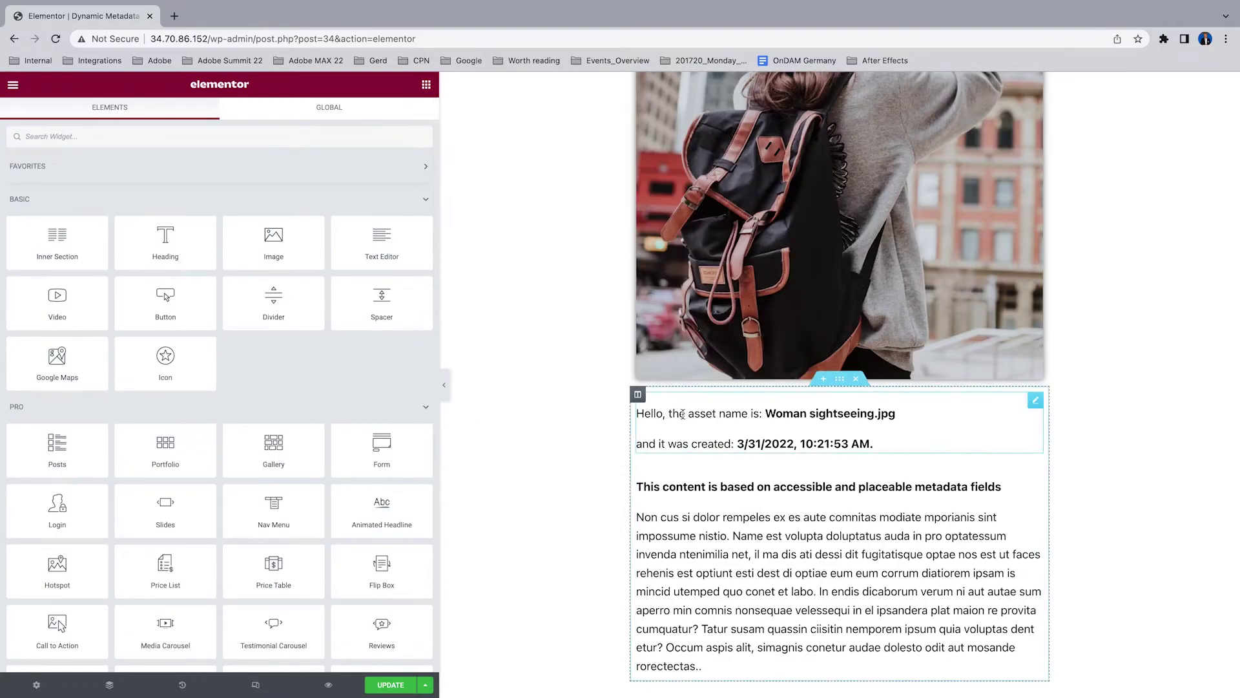
left_click(646, 426)
double_click(107, 228)
type("305")
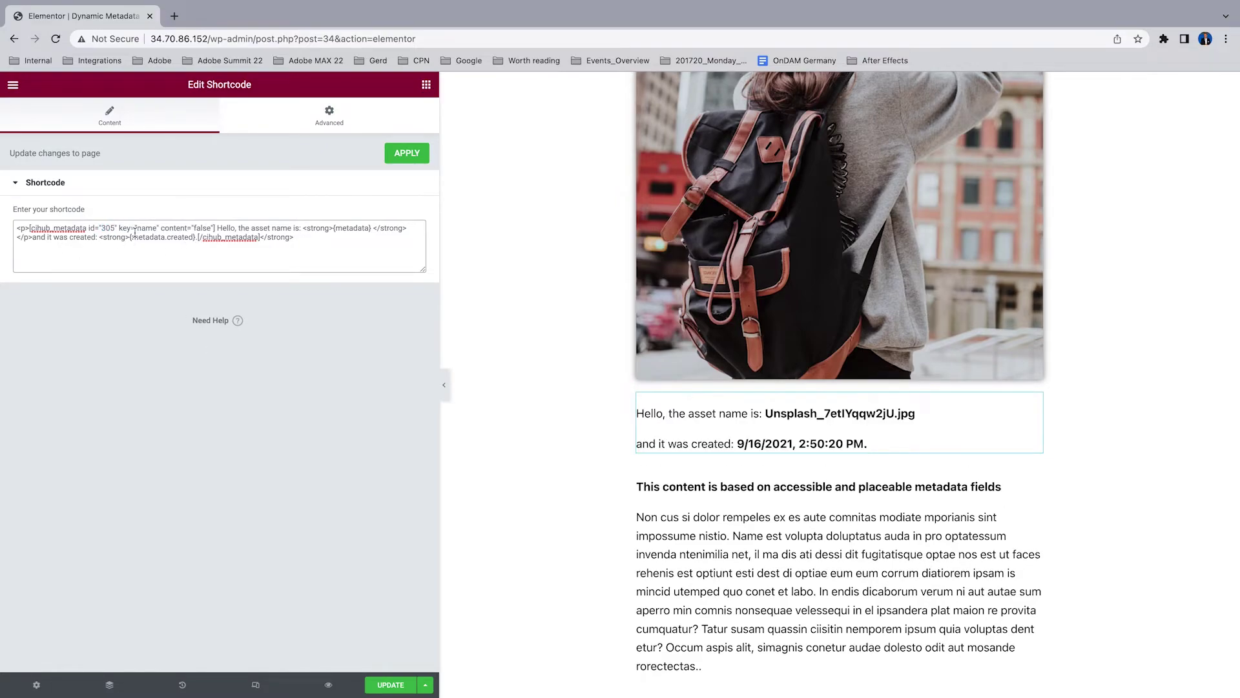
left_click(663, 508)
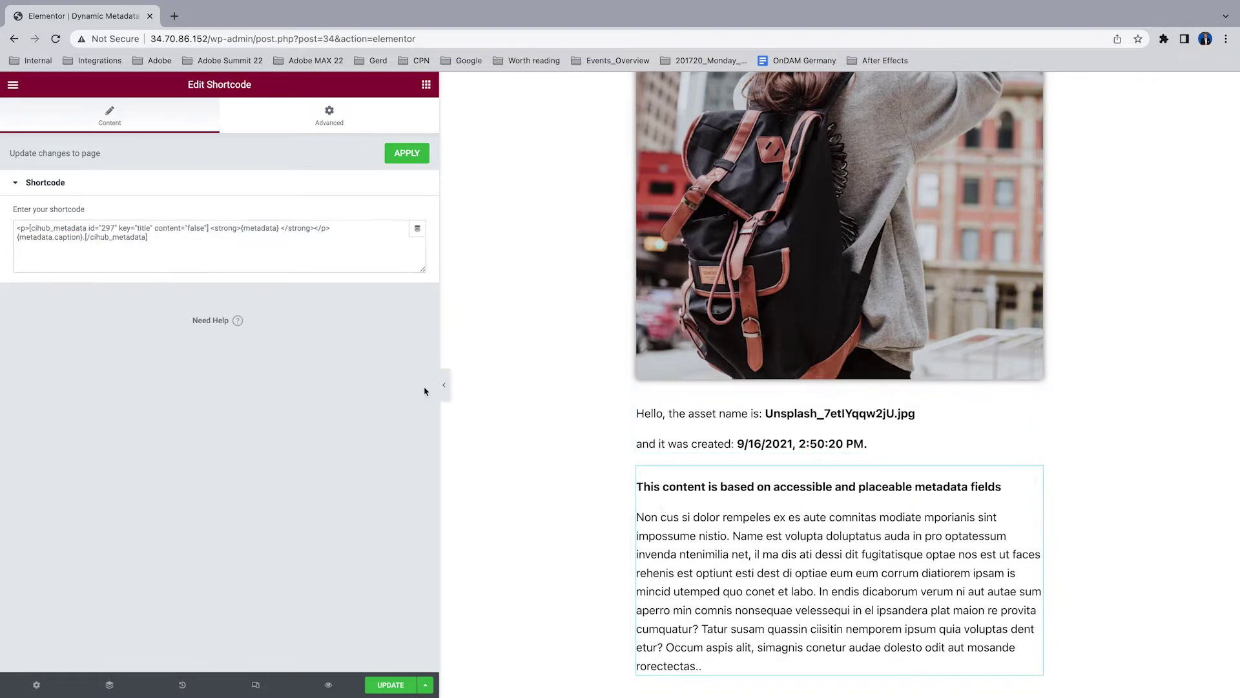
double_click(108, 229)
type("305")
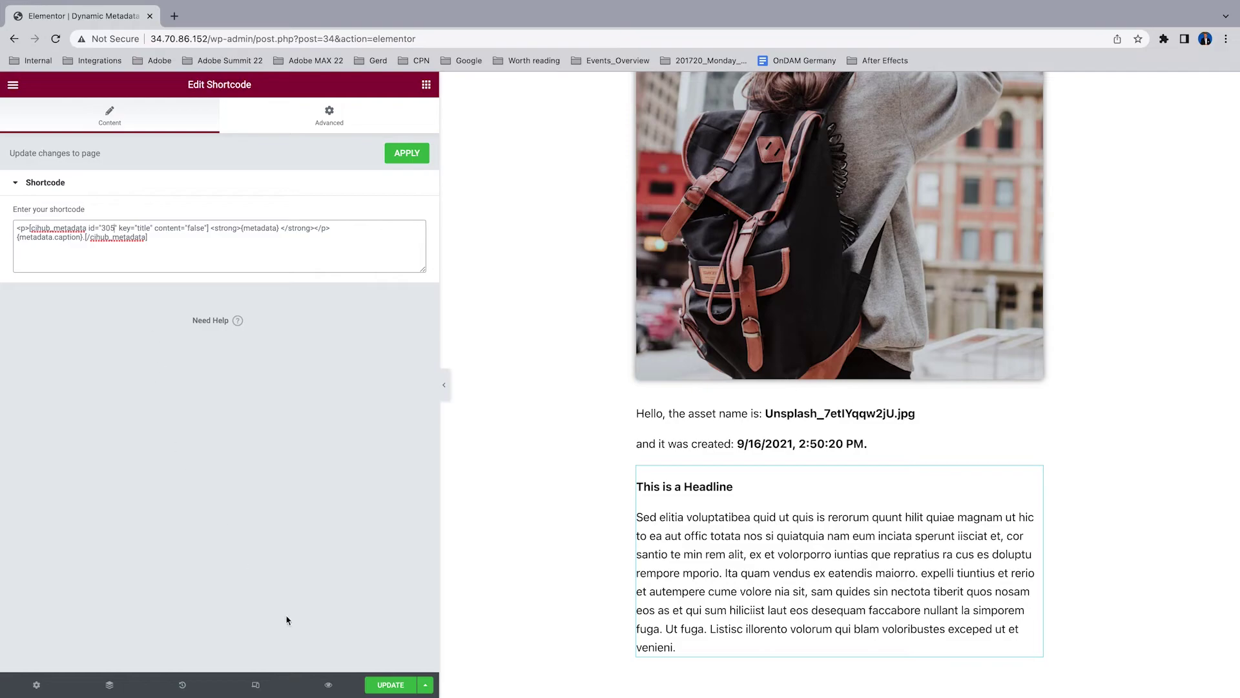
left_click(386, 686)
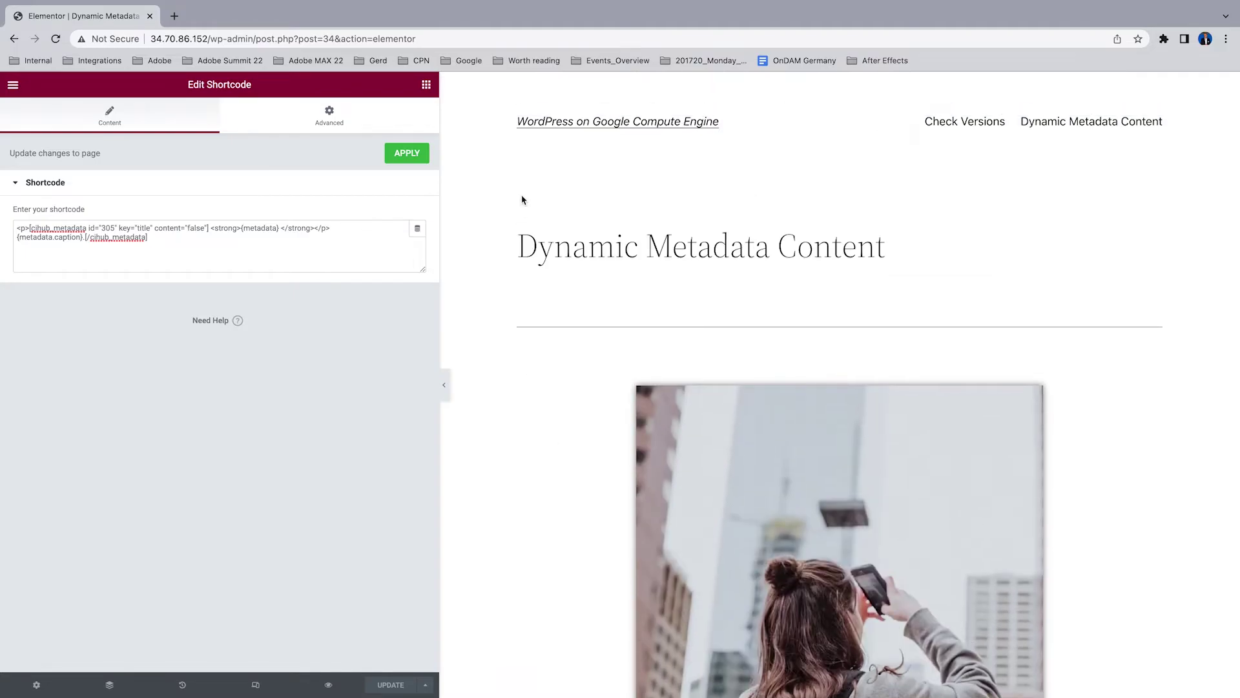
- Apply the shortcode changes and reopen the media picker for the page's image widget
left_click(402, 159)
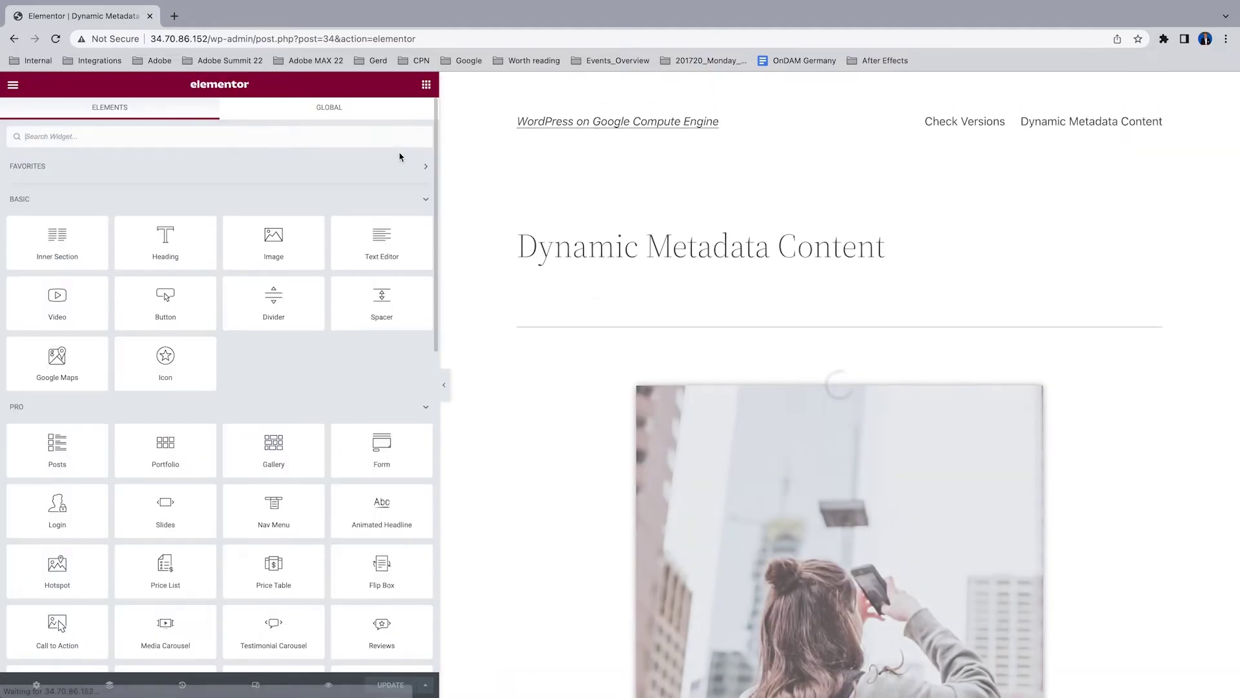
left_click(13, 85)
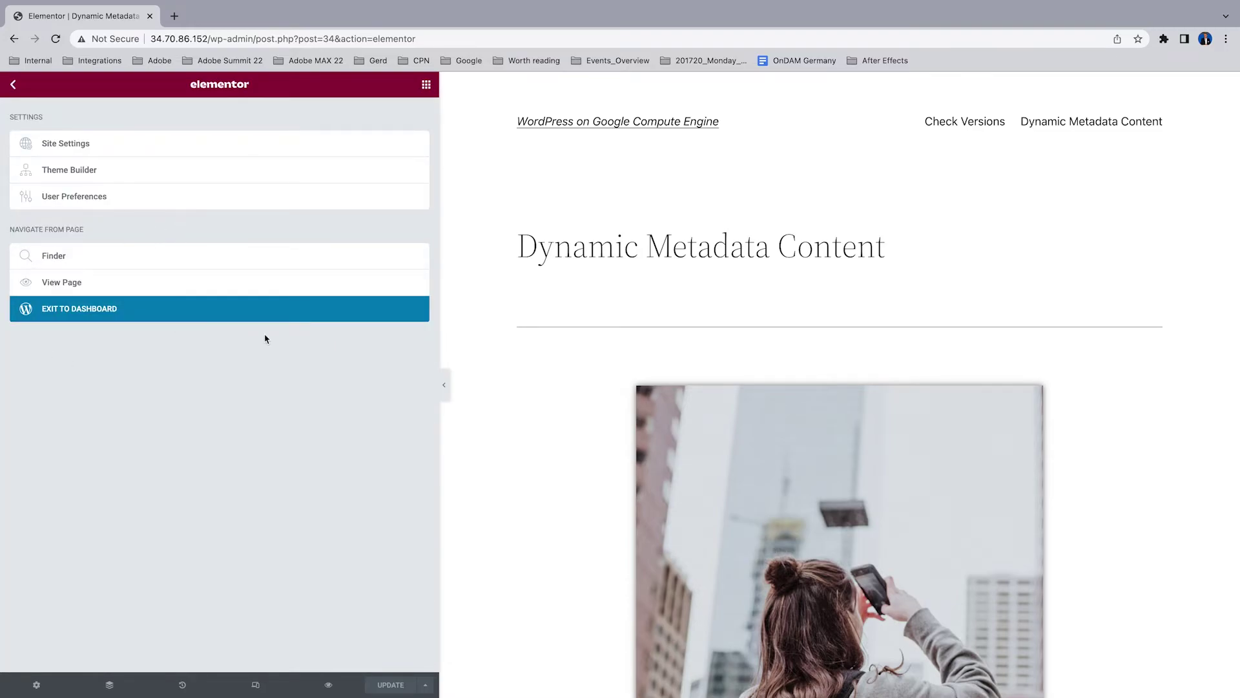
left_click(494, 353)
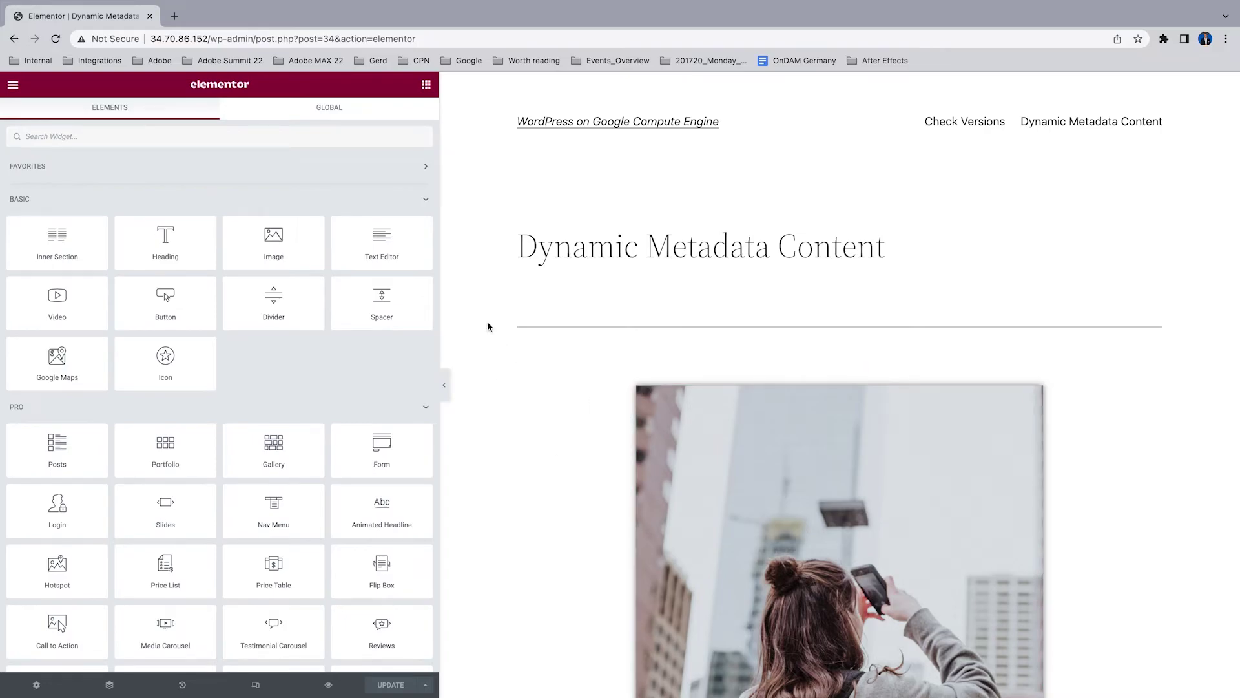
left_click(767, 437)
left_click(286, 311)
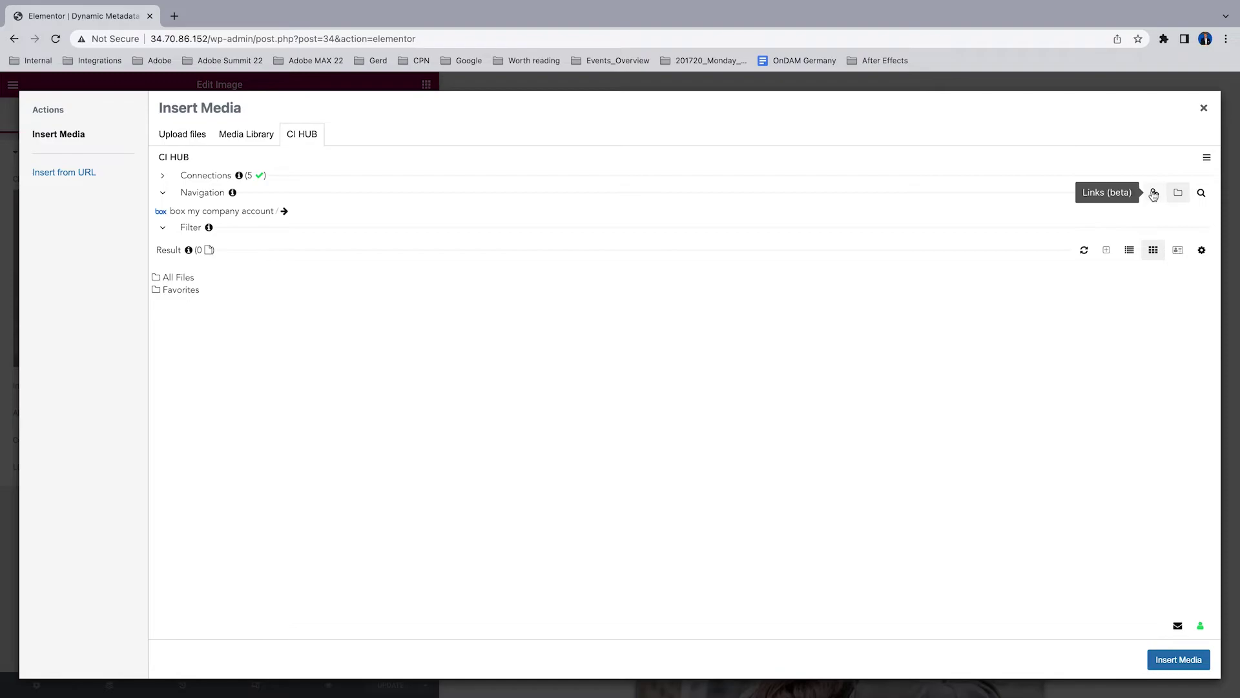
- Inspect Unsplash_7etlYqqw2jU.png's links, viewing its Media Library entry and Page ID 34 page
left_click(1154, 193)
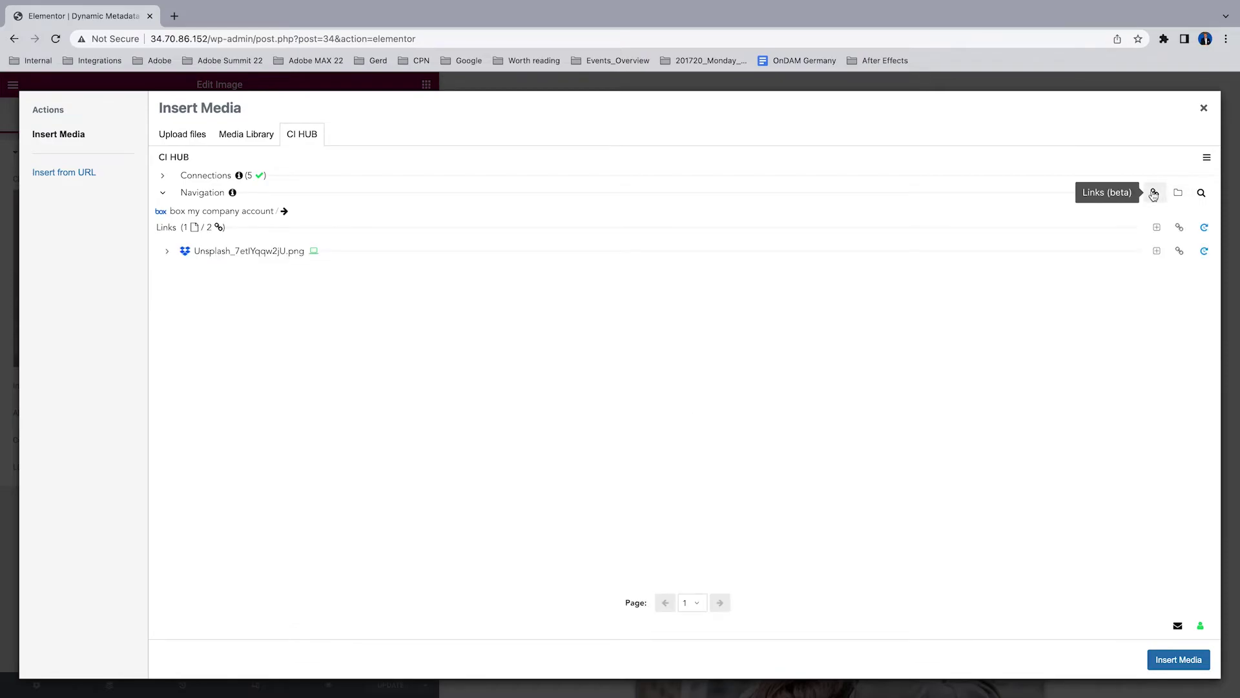
left_click(167, 252)
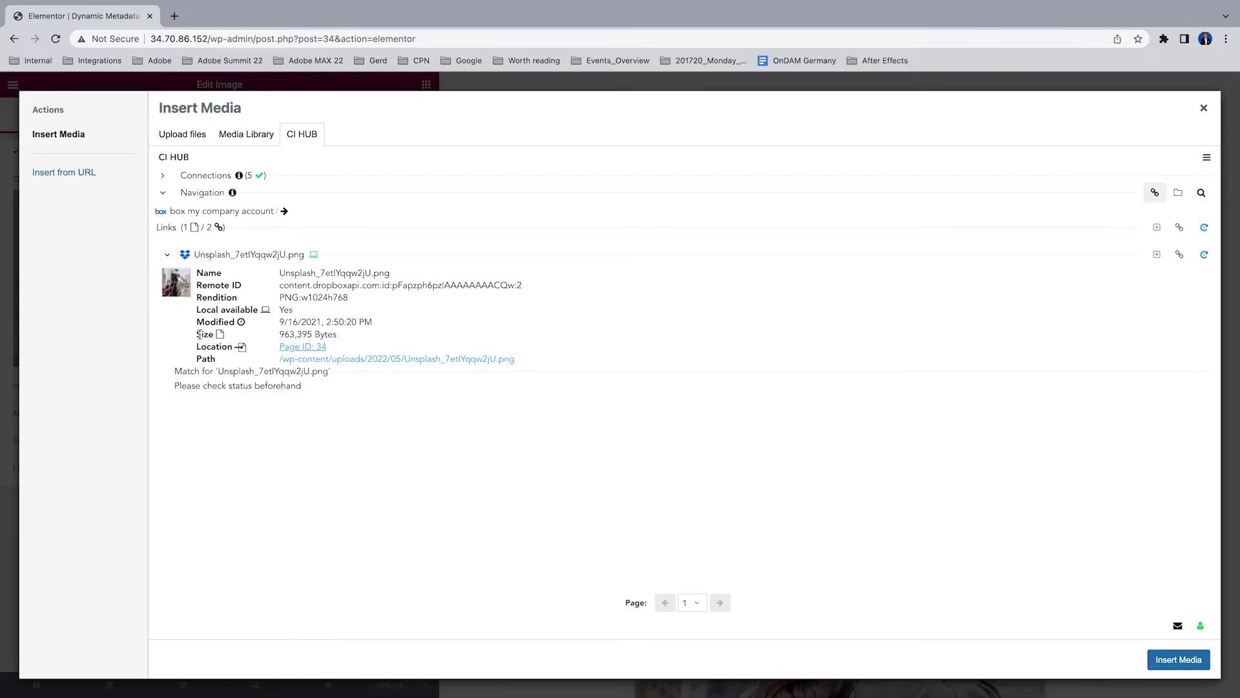
left_click(354, 360)
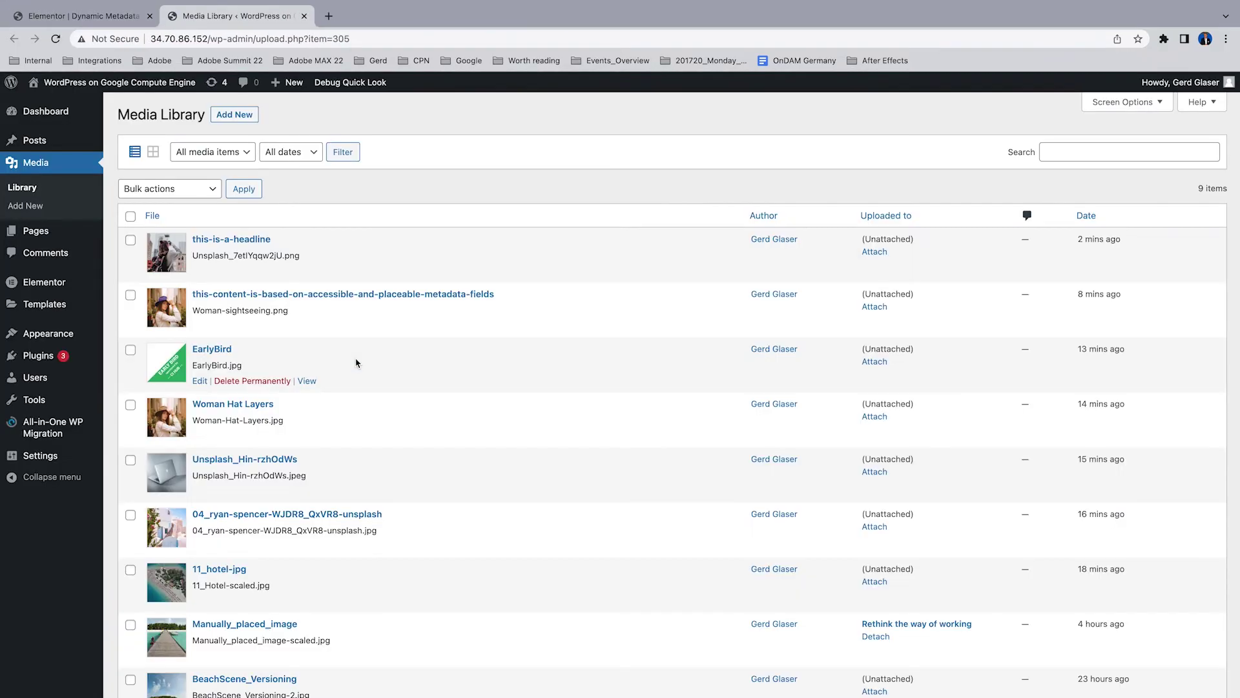
left_click(304, 16)
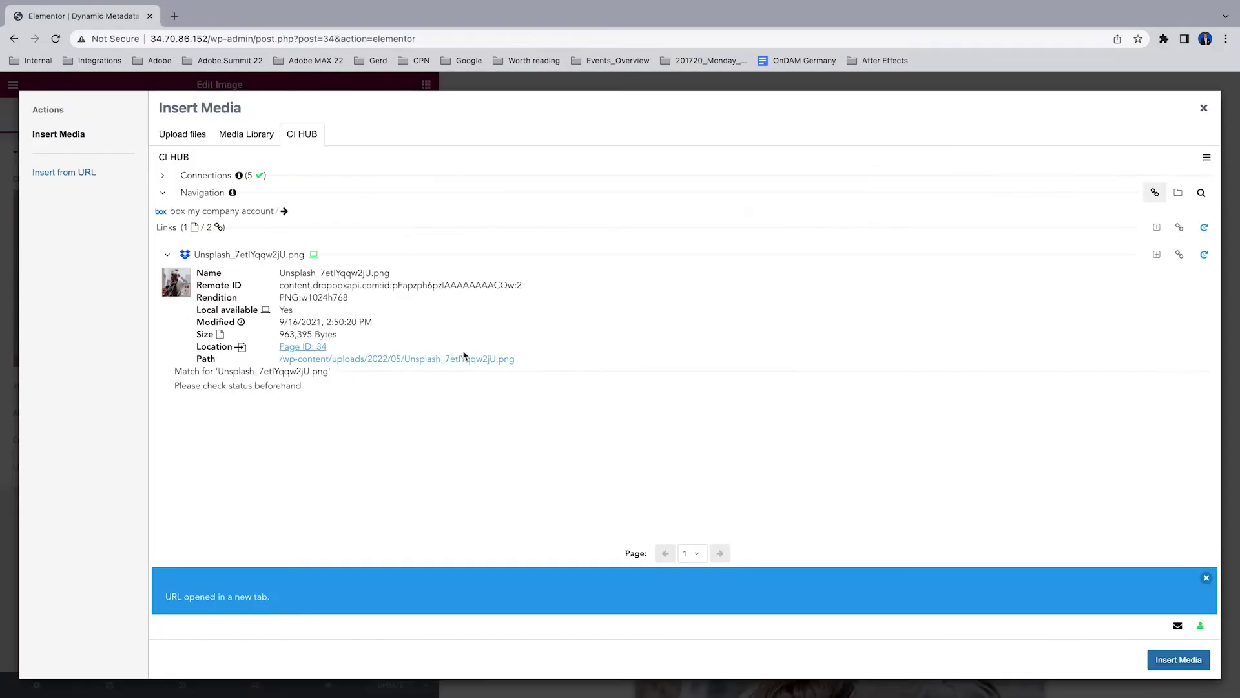
left_click(315, 349)
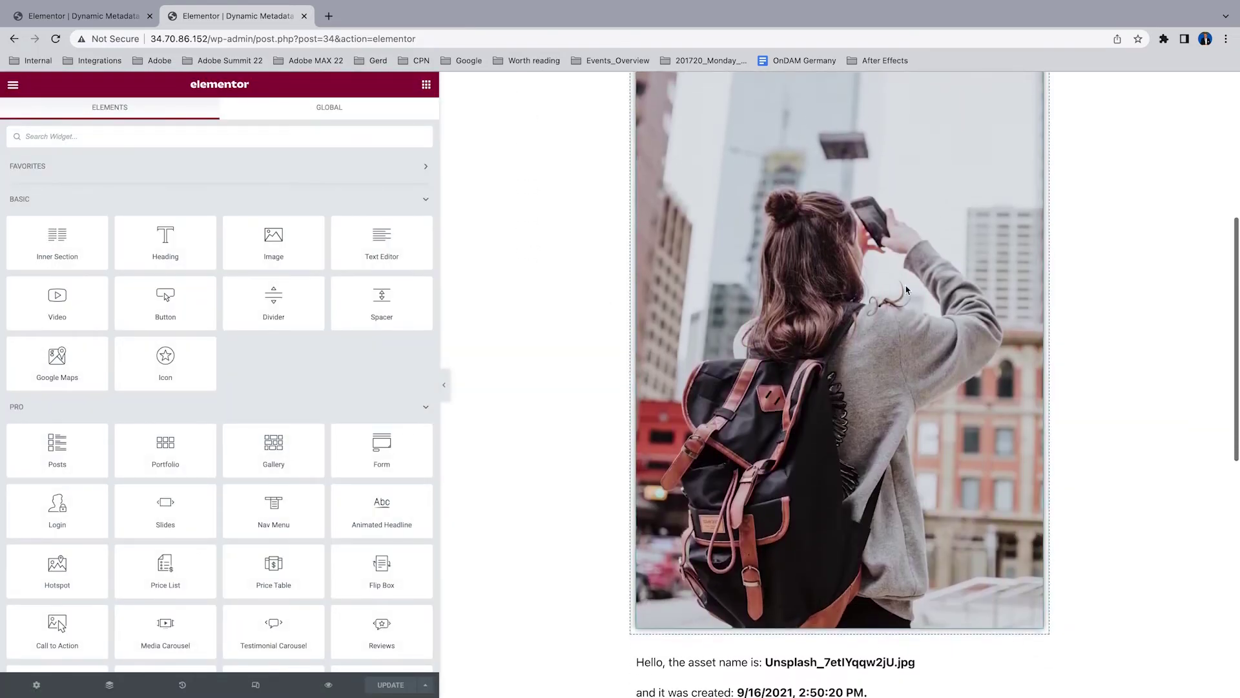
left_click(303, 15)
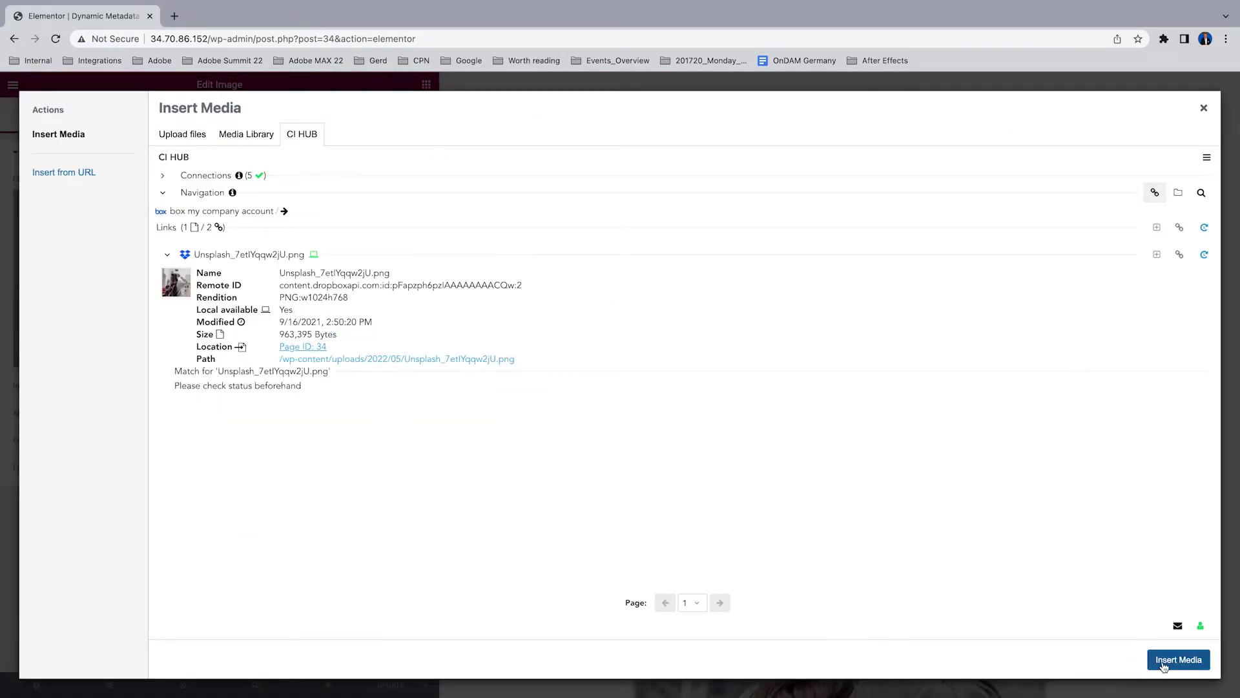
left_click(1204, 108)
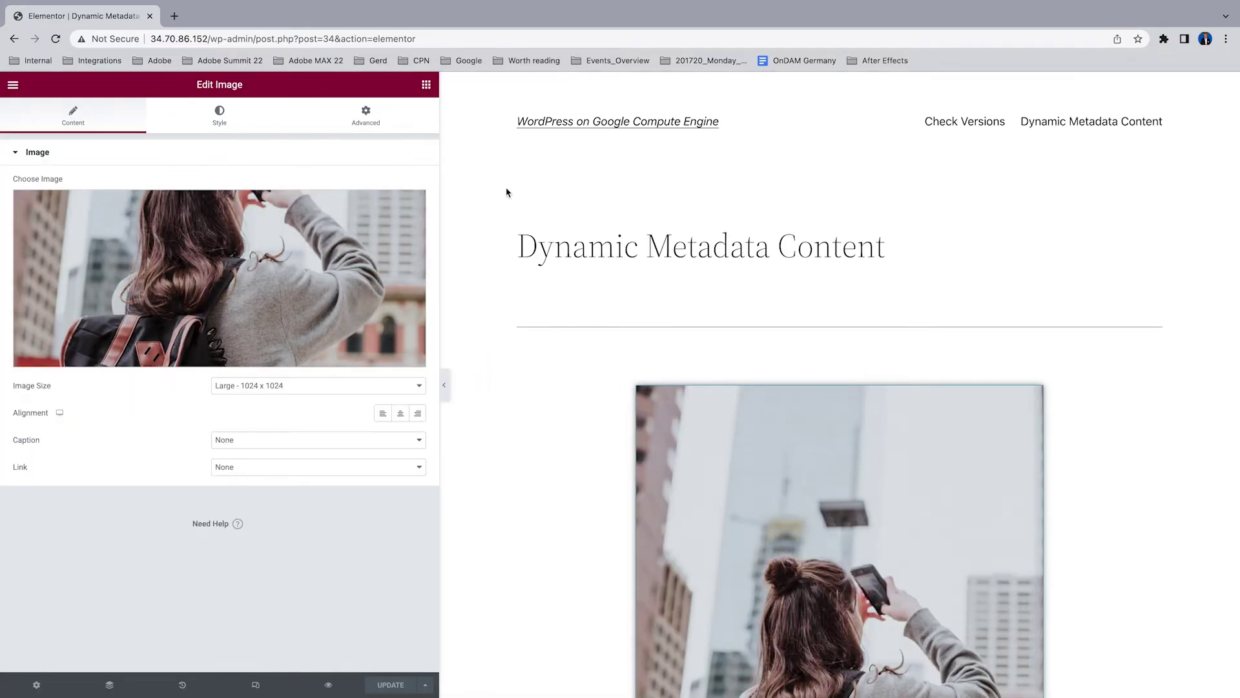
- Exit Elementor to the dashboard, open the Rethink your tasks post and select its top image
left_click(13, 85)
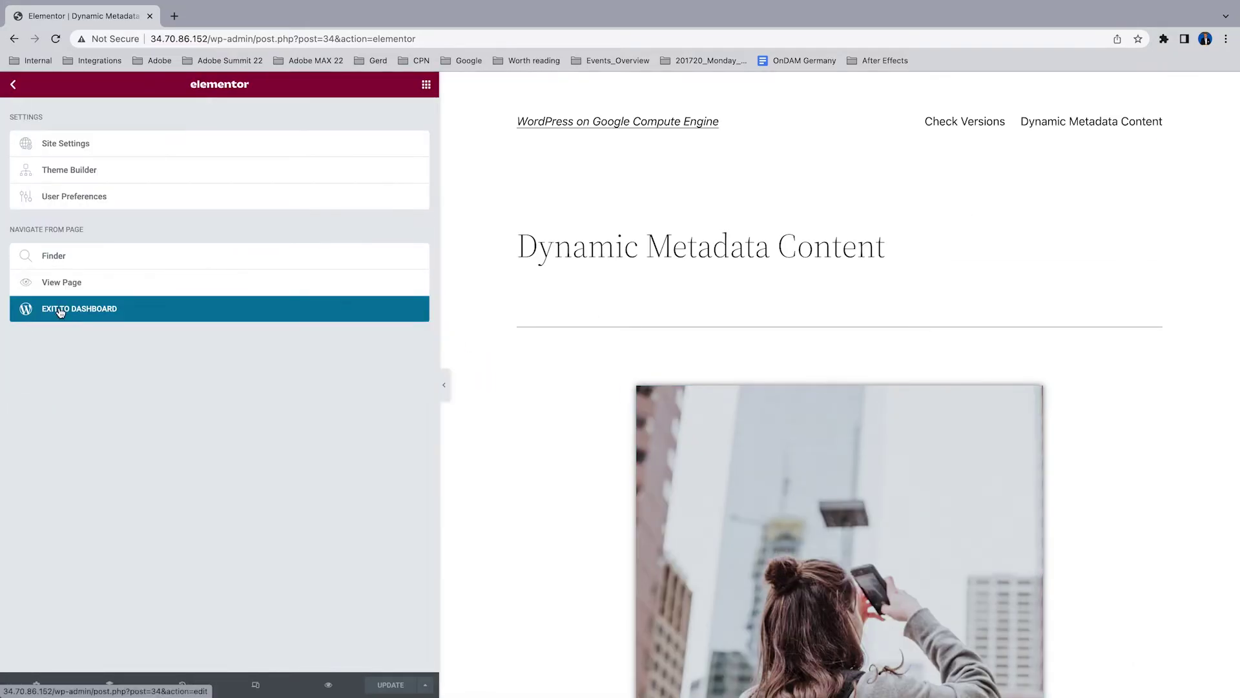
left_click(61, 312)
left_click(19, 93)
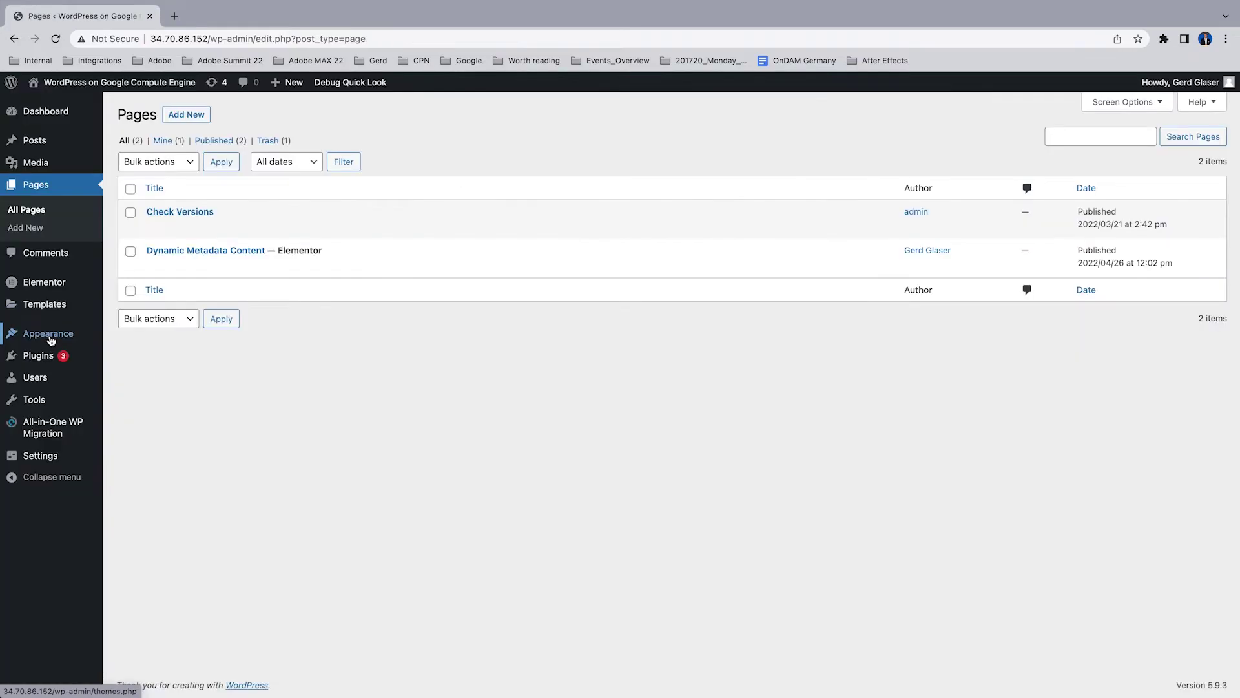
left_click(39, 139)
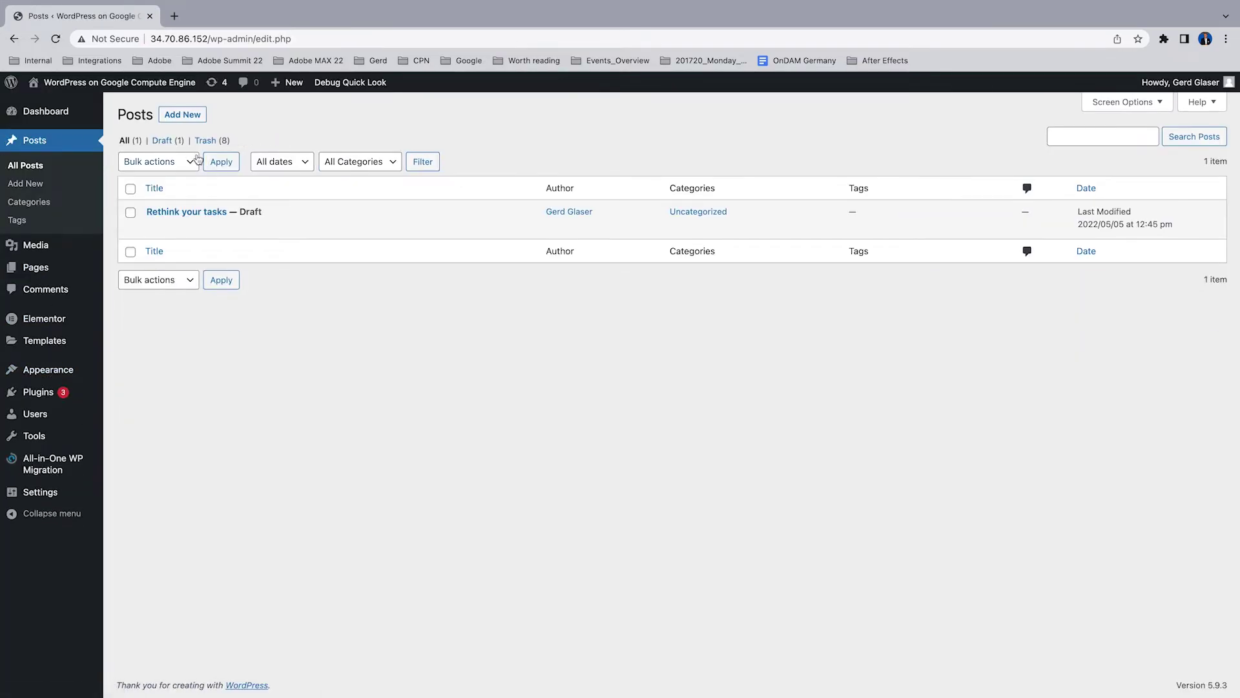
left_click(191, 213)
scroll(683, 424, "down", 15)
scroll(683, 424, "down", 15)
scroll(623, 437, "down", 2)
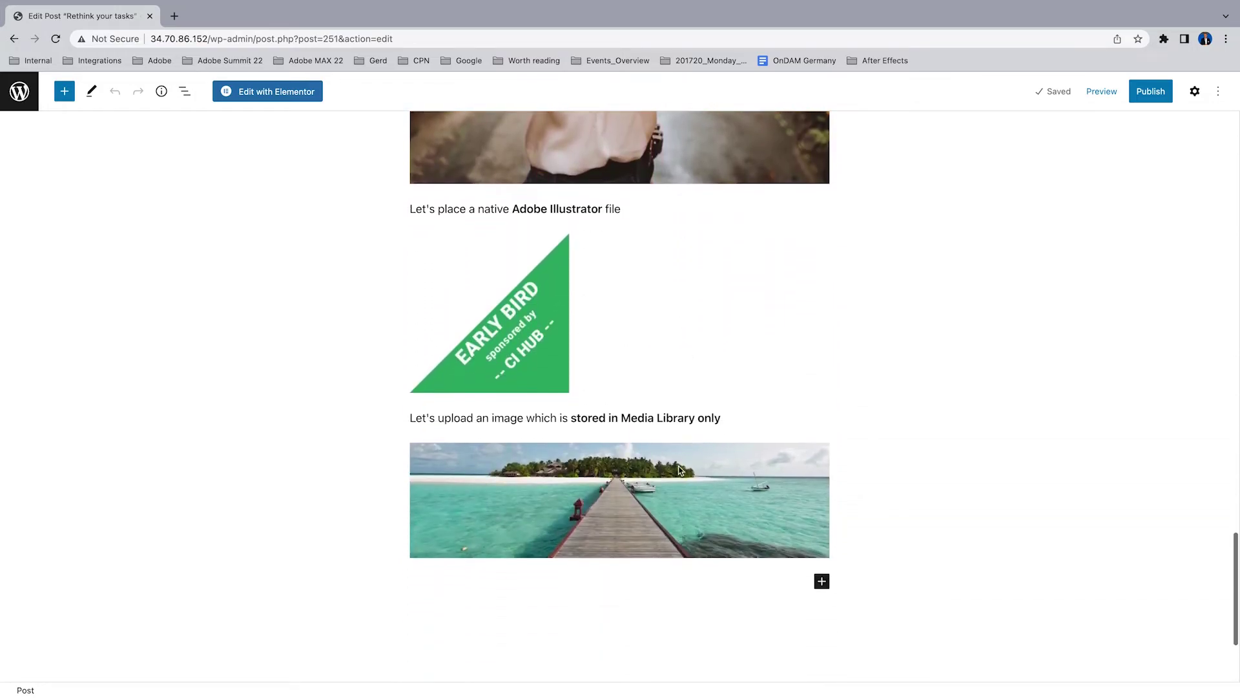
scroll(678, 491, "up", 20)
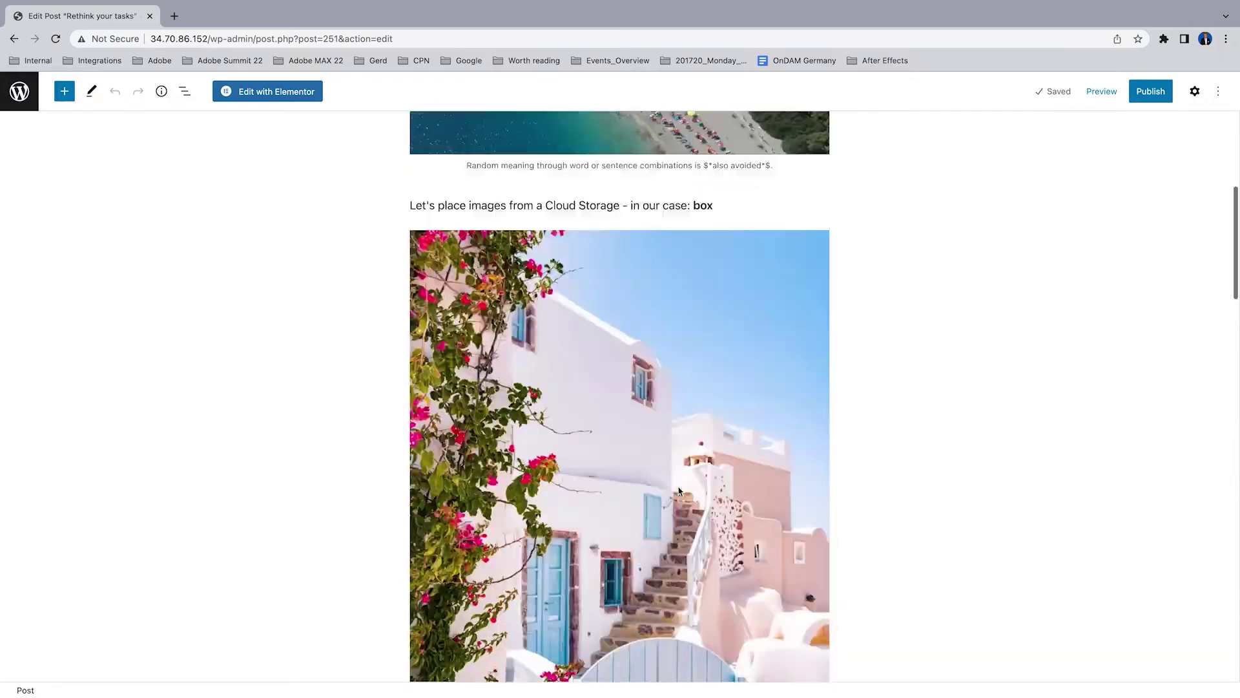
left_click(527, 261)
- Open the Media Library for replacing the top image and show its six CI HUB linked assets
left_click(632, 218)
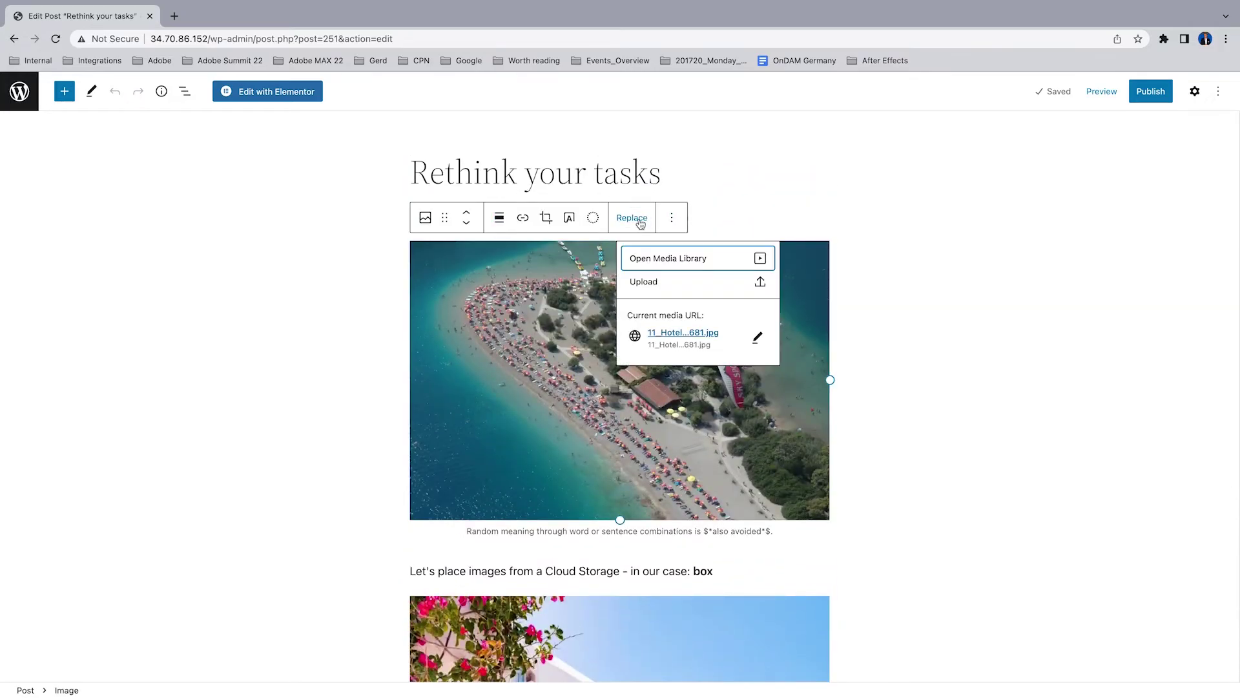
left_click(688, 259)
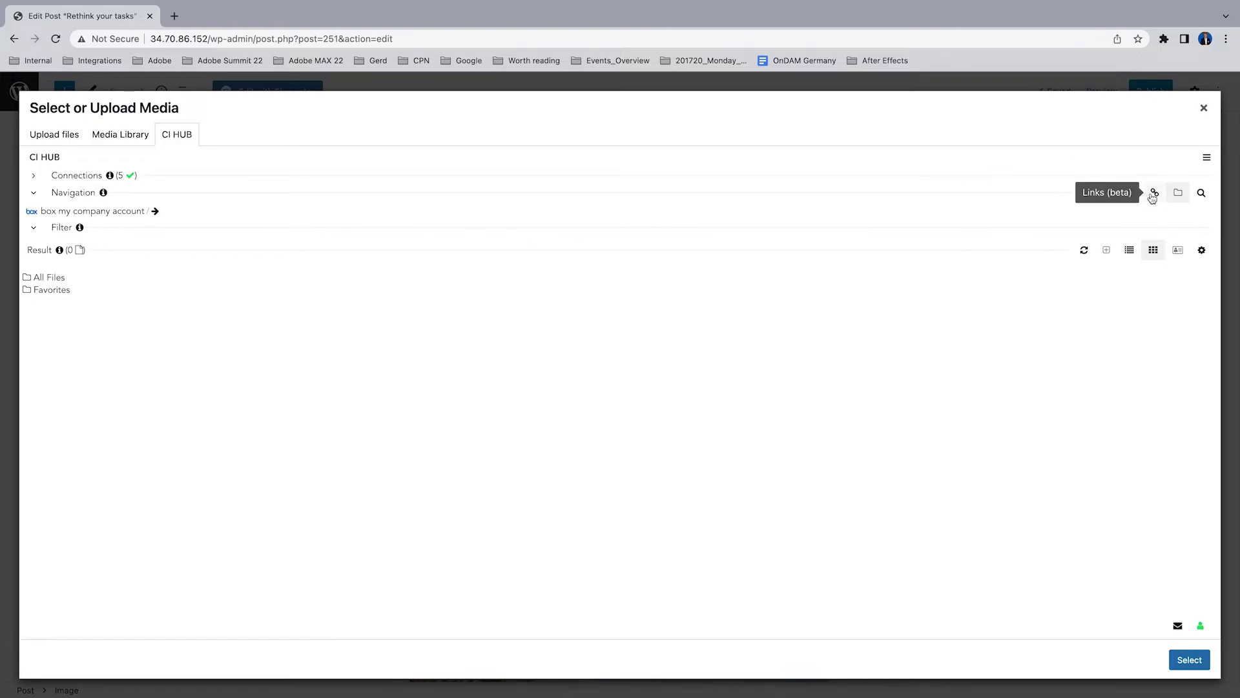
left_click(1153, 194)
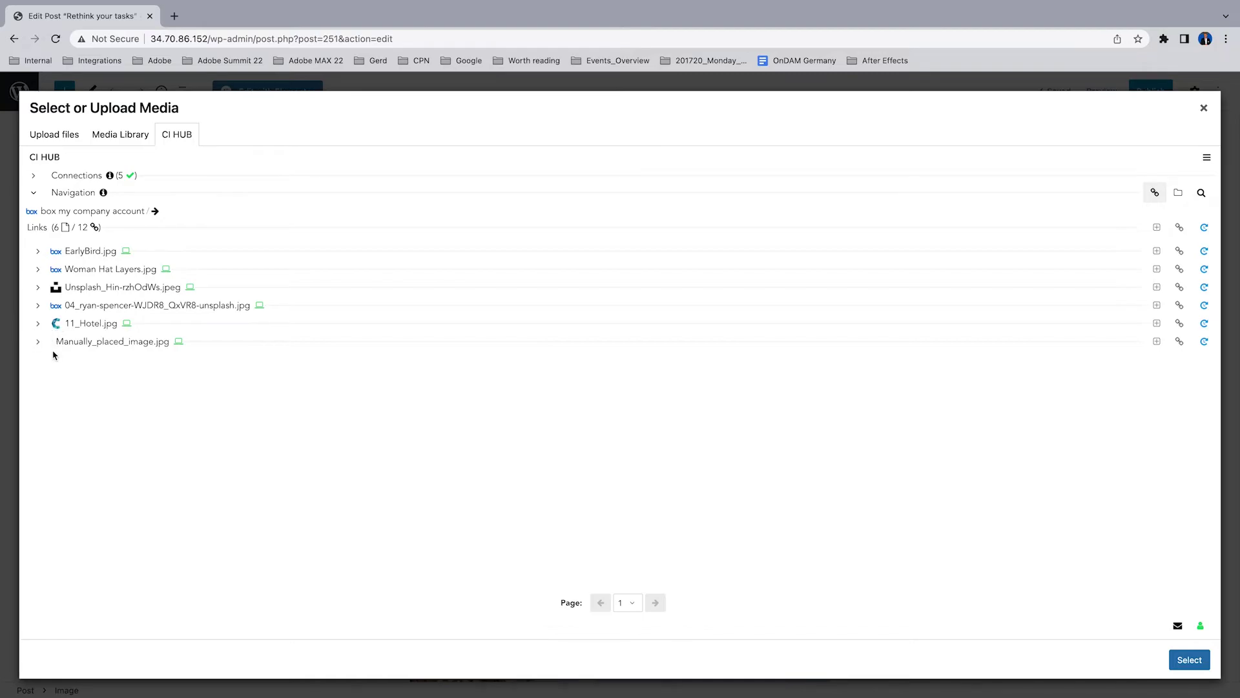
- Check the status of all linked assets and inspect EarlyBird.jpg's matches, traced to EarlyBird.ai
left_click(1204, 229)
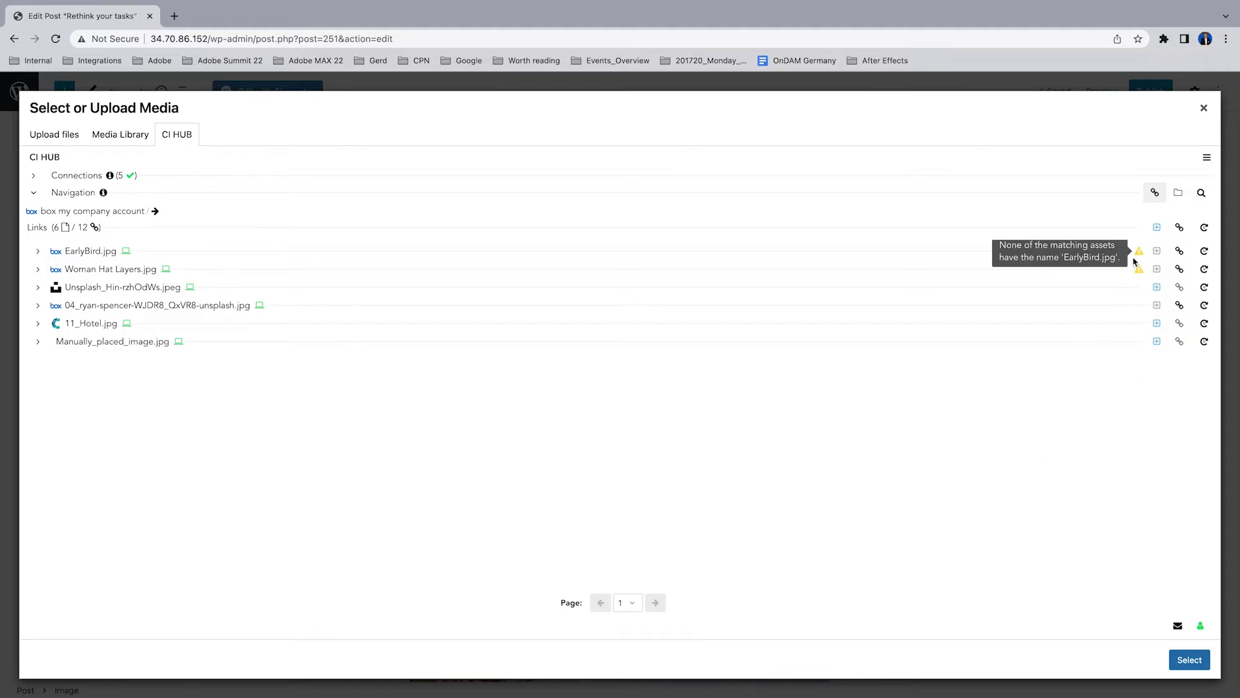
left_click(37, 268)
left_click(37, 250)
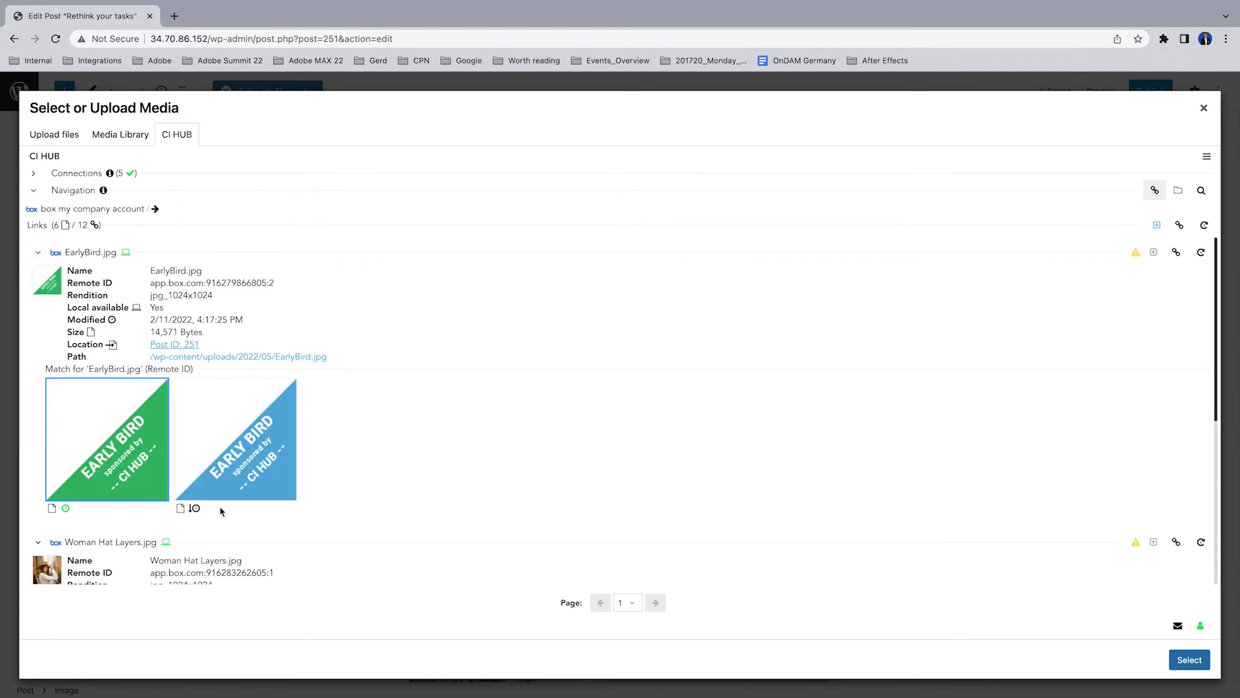
mouse_move(126, 476)
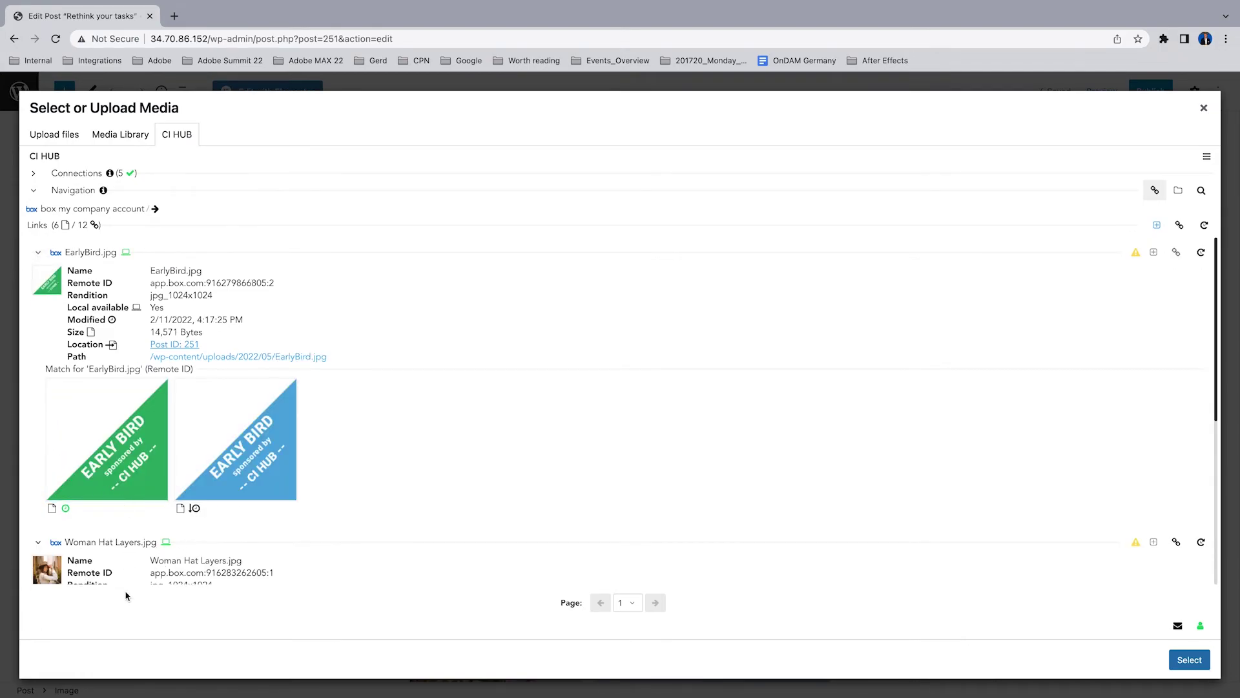
scroll(127, 580, "down", 3)
left_click(288, 354)
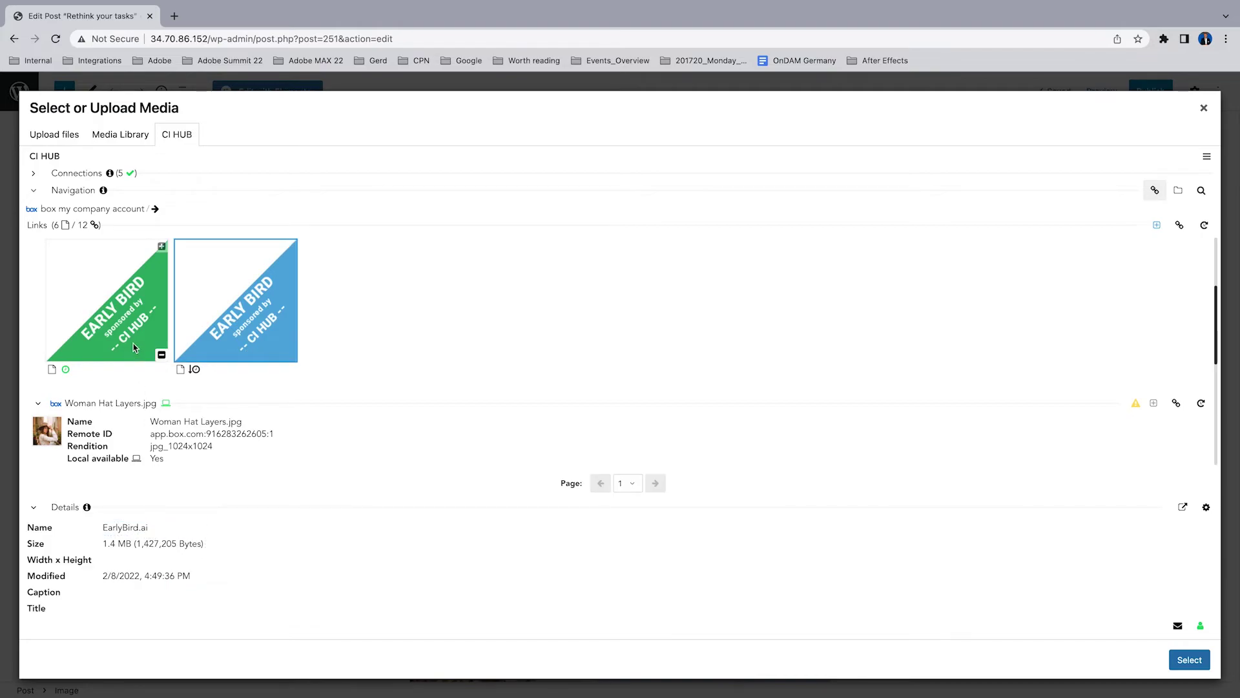
left_click(110, 346)
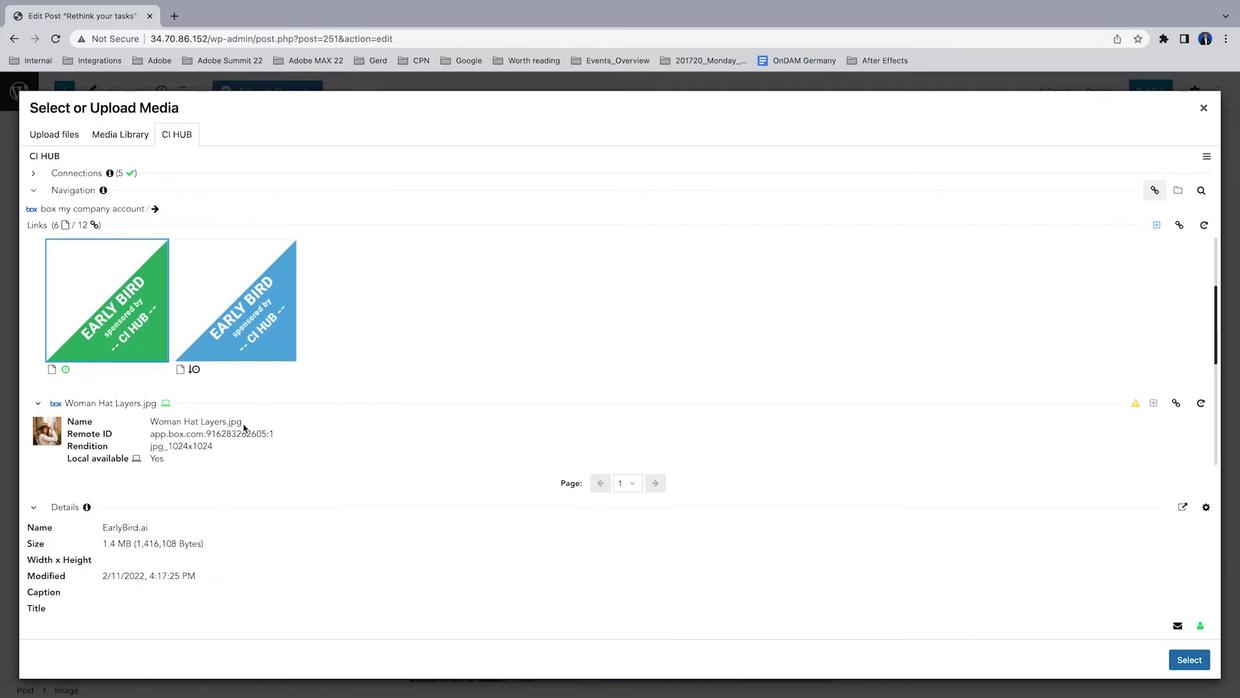
scroll(76, 299, "up", 3)
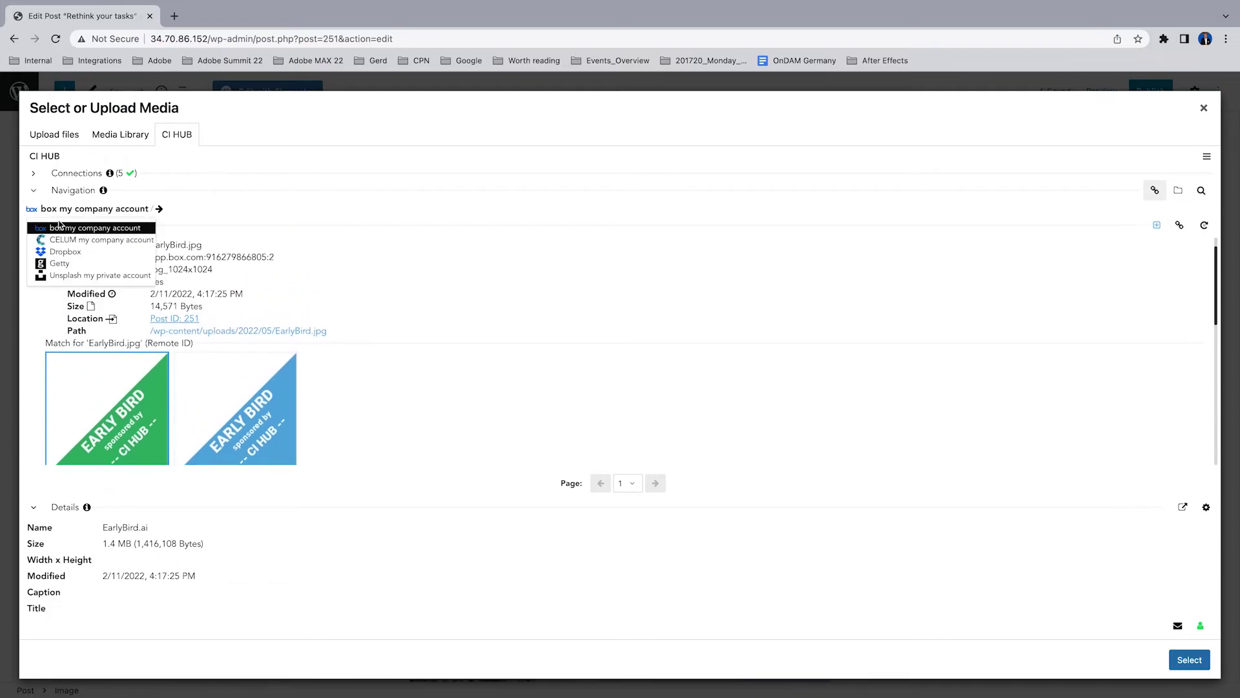
- Inspect Woman Hat Layers.jpg's matched asset, a 132.8 MB PSD, then collapse the entry
left_click(37, 252)
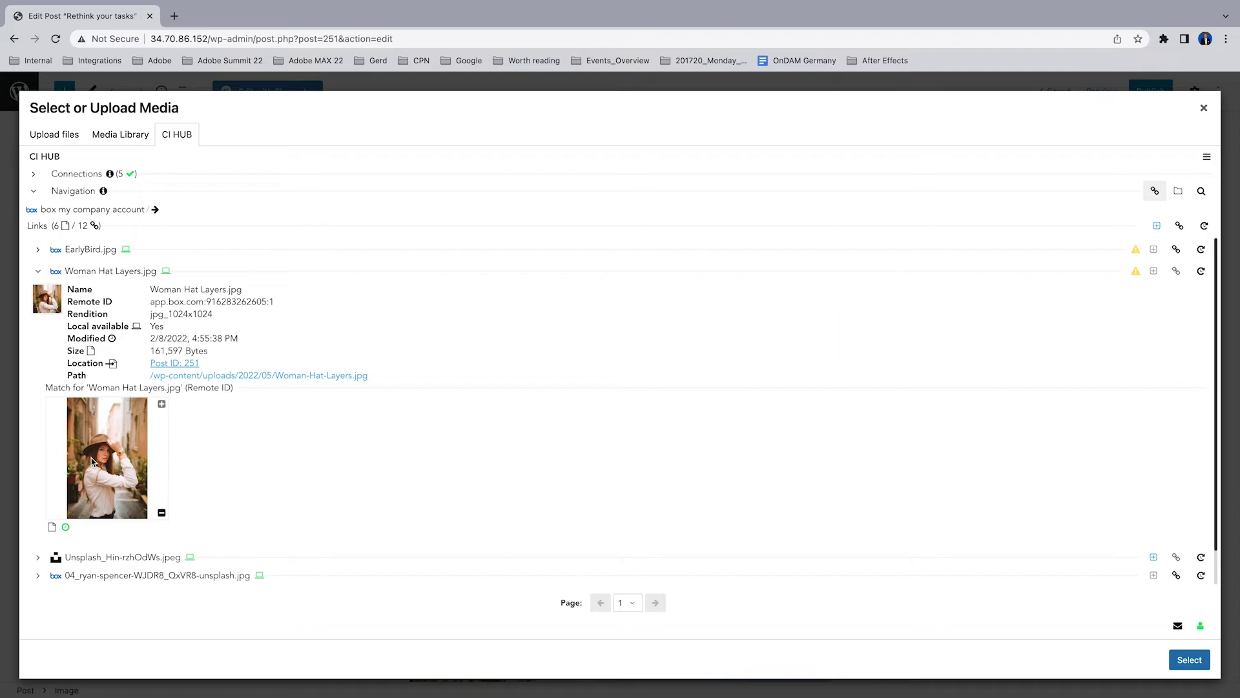
left_click(133, 497)
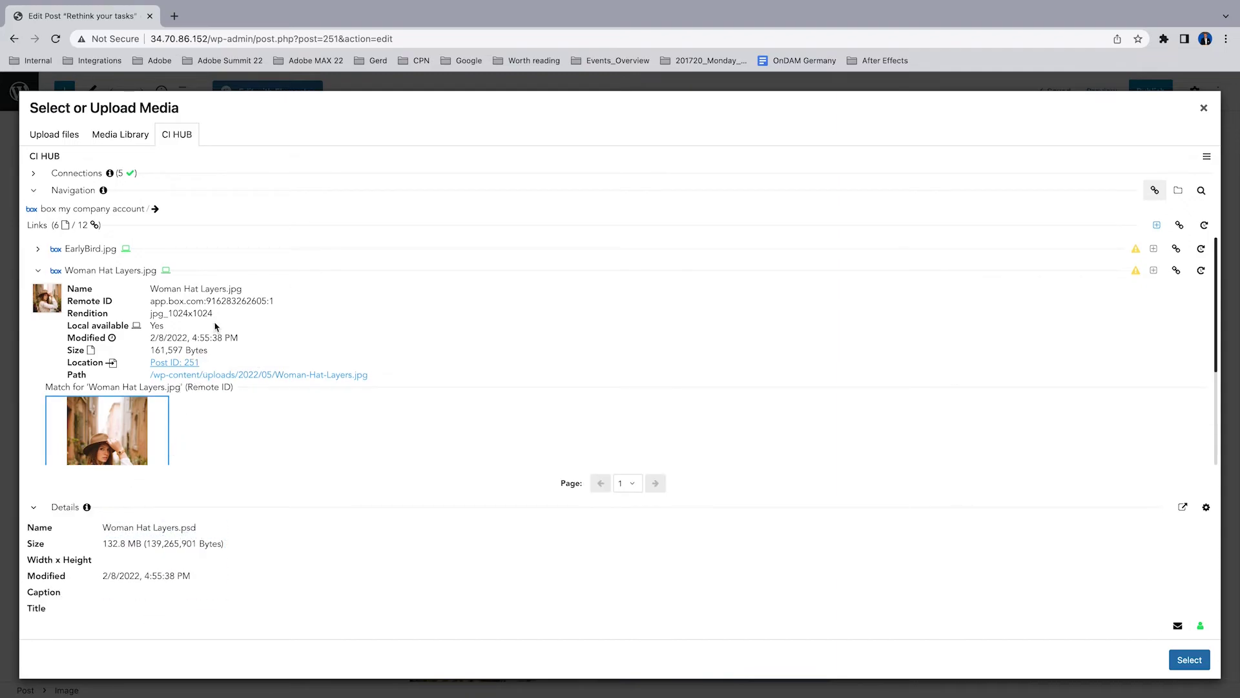
left_click_drag(150, 314, 215, 315)
left_click(363, 355)
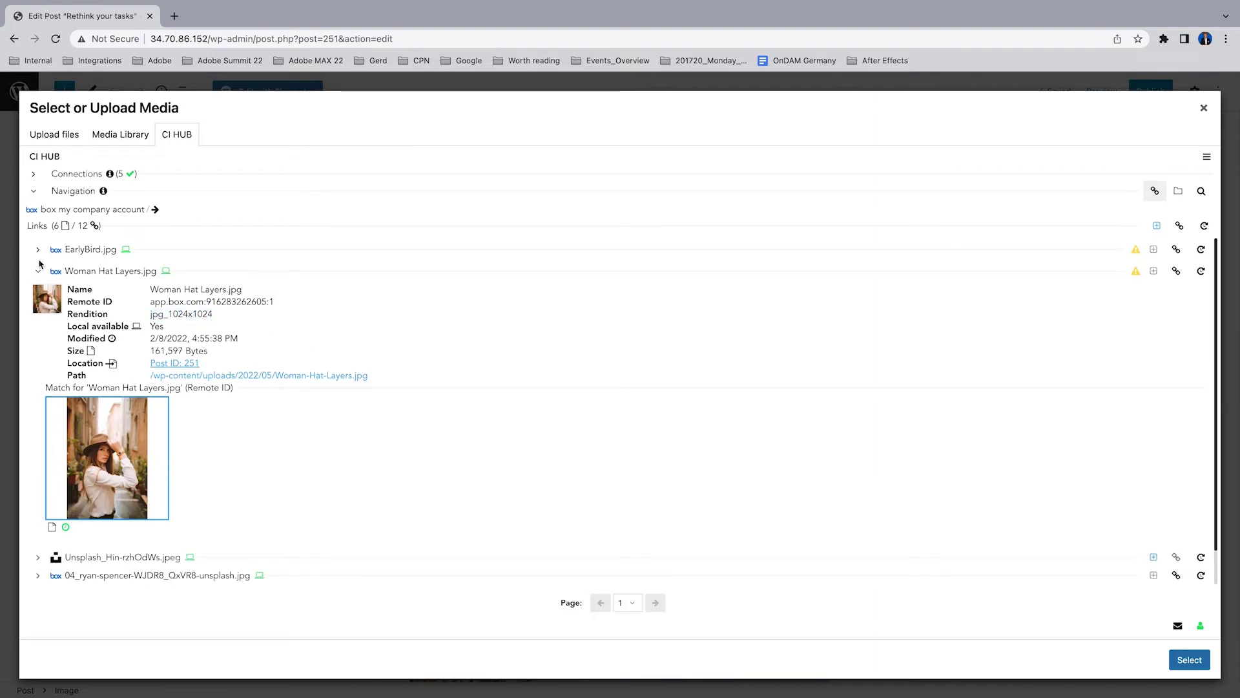
left_click(38, 271)
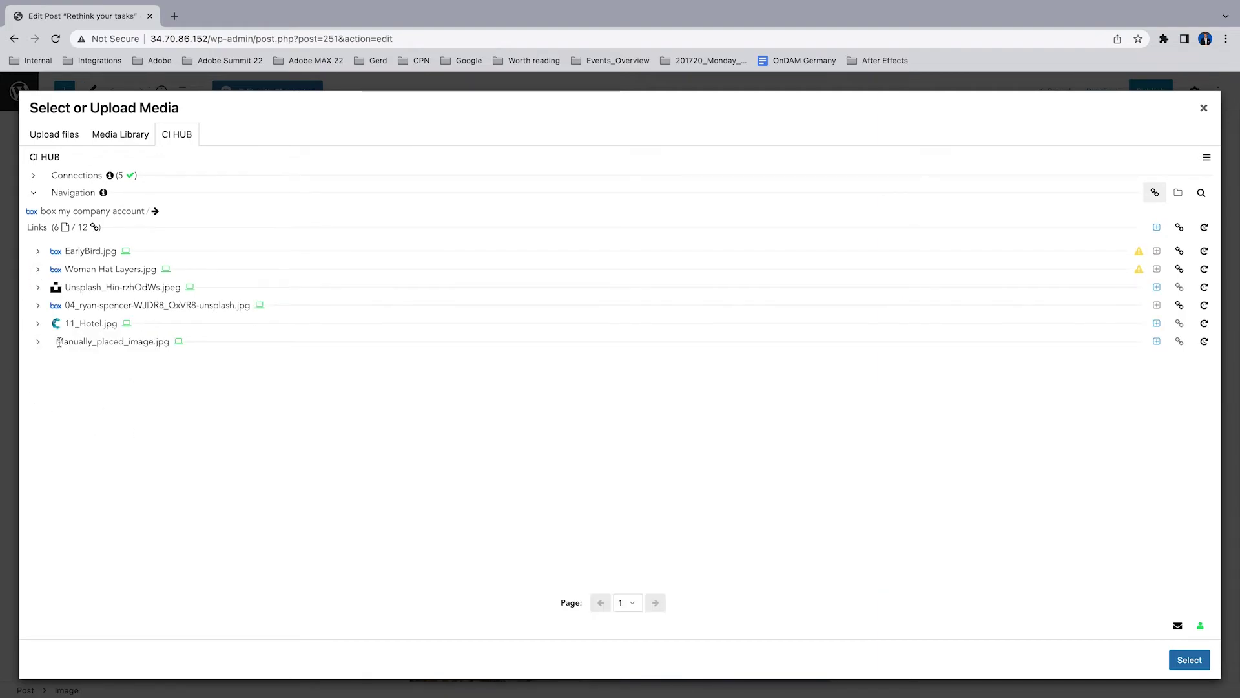
- Upload Manually_placed_image.jpg to Box folder All Files > 01_Demo > 06_Google
left_click(39, 342)
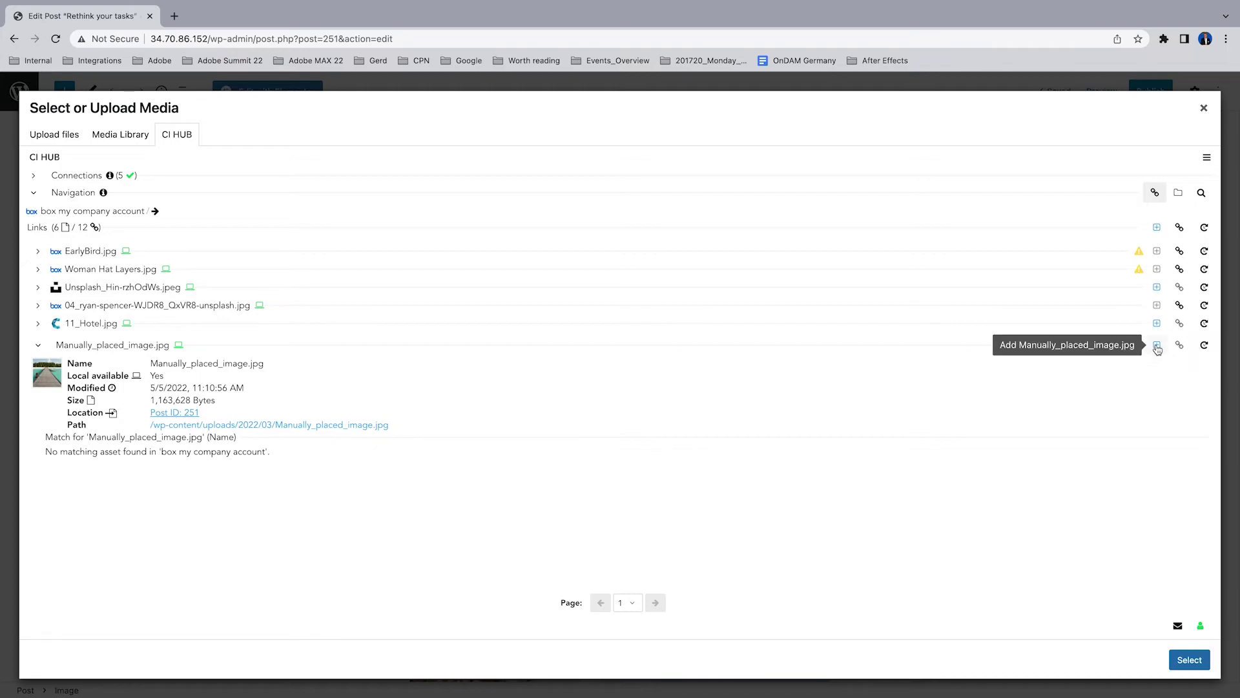
left_click(155, 211)
left_click(178, 231)
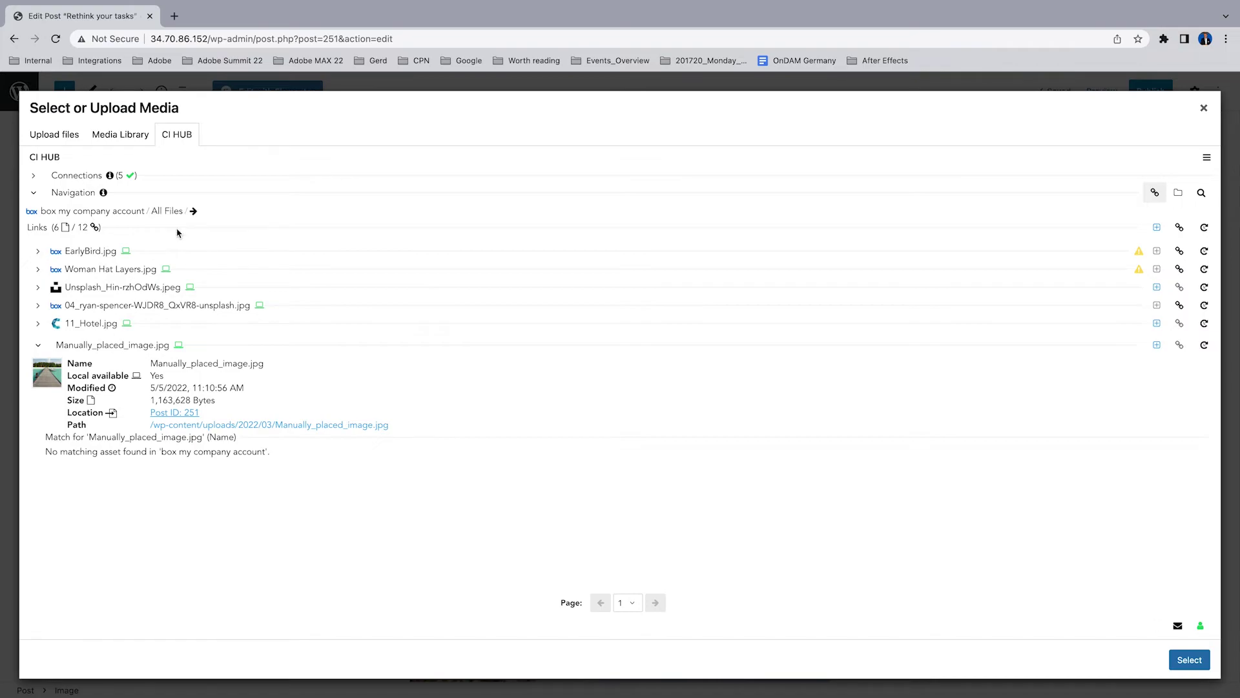
left_click(193, 212)
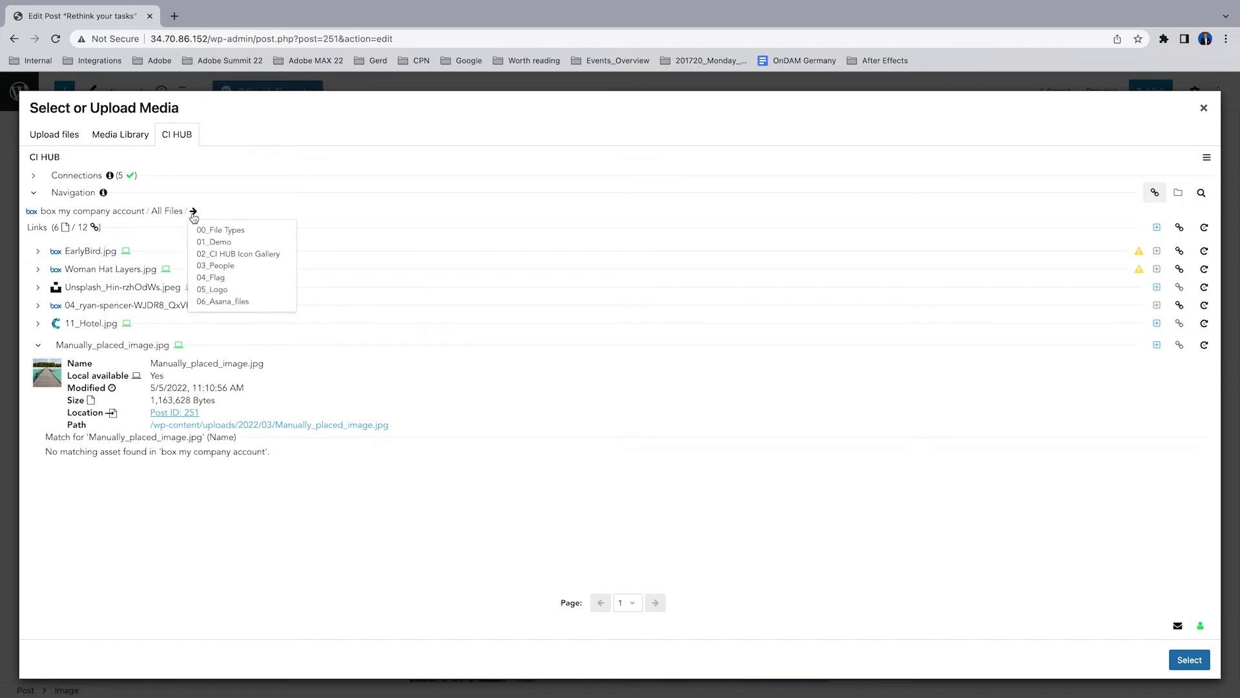
left_click(222, 243)
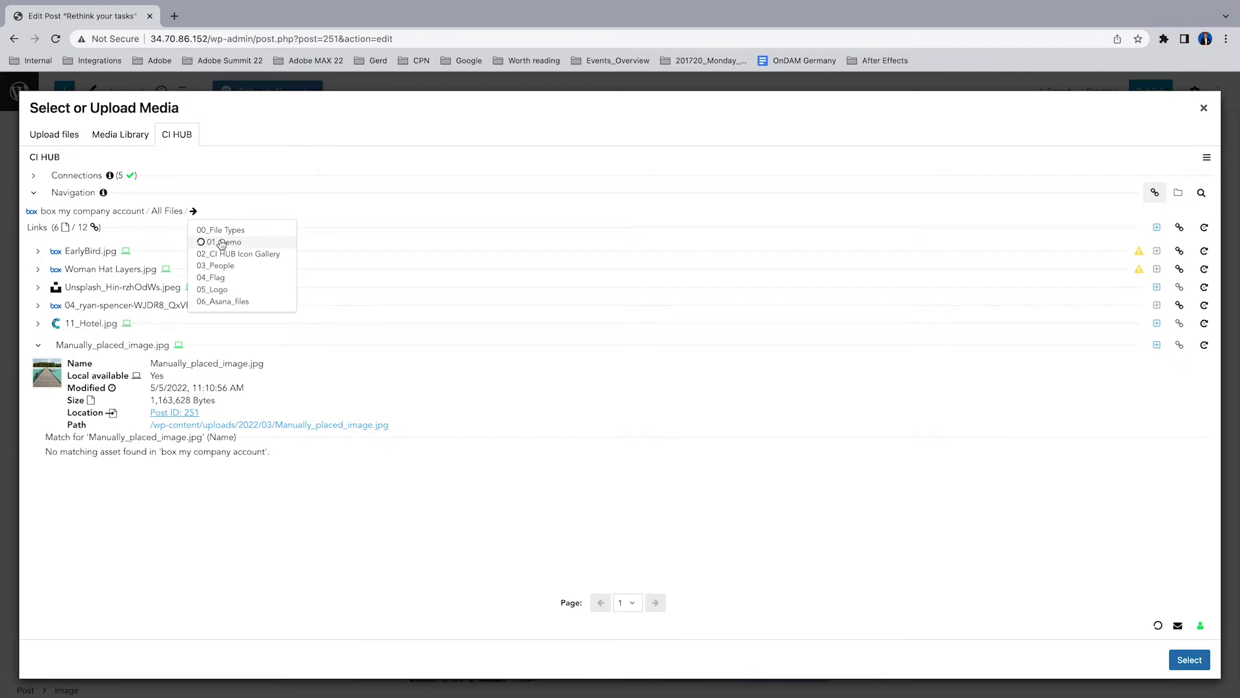
left_click(239, 211)
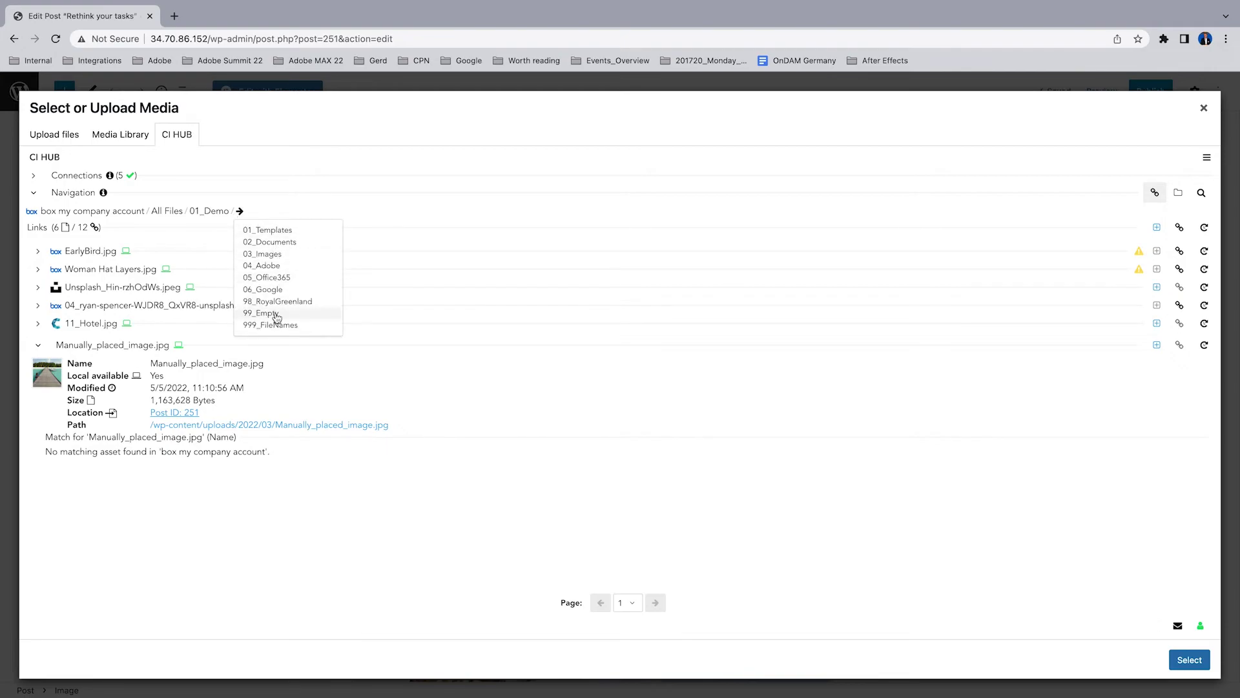
left_click(278, 290)
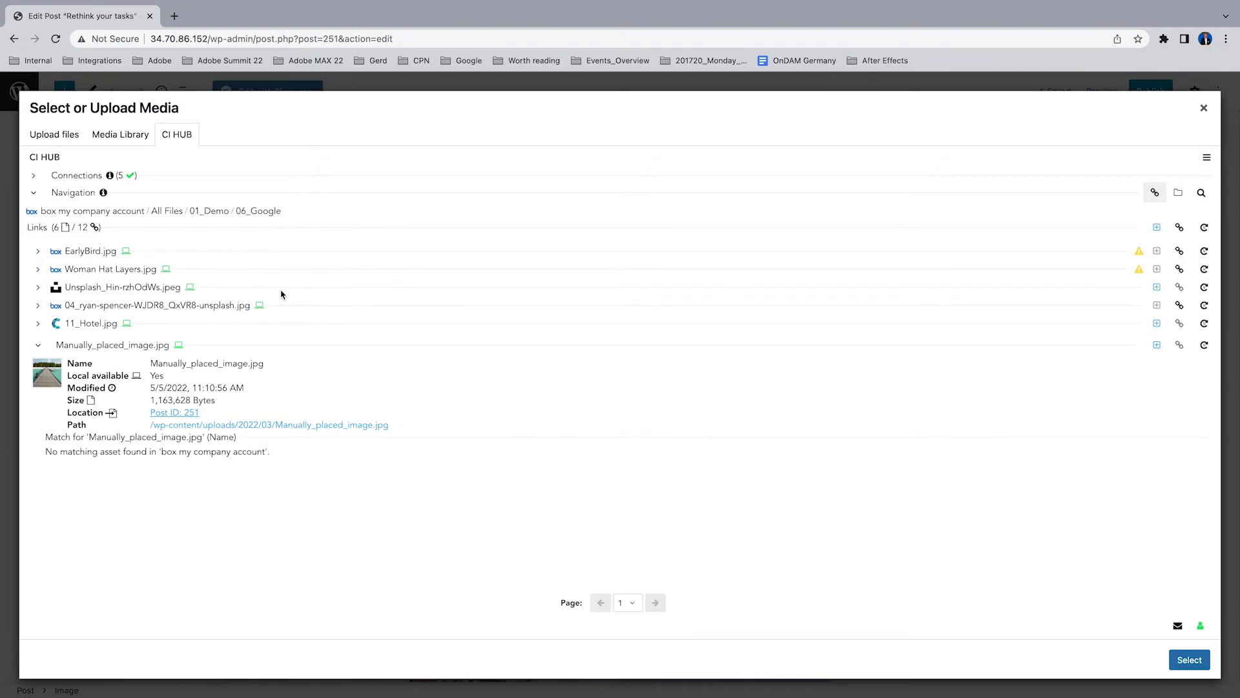
left_click(1157, 348)
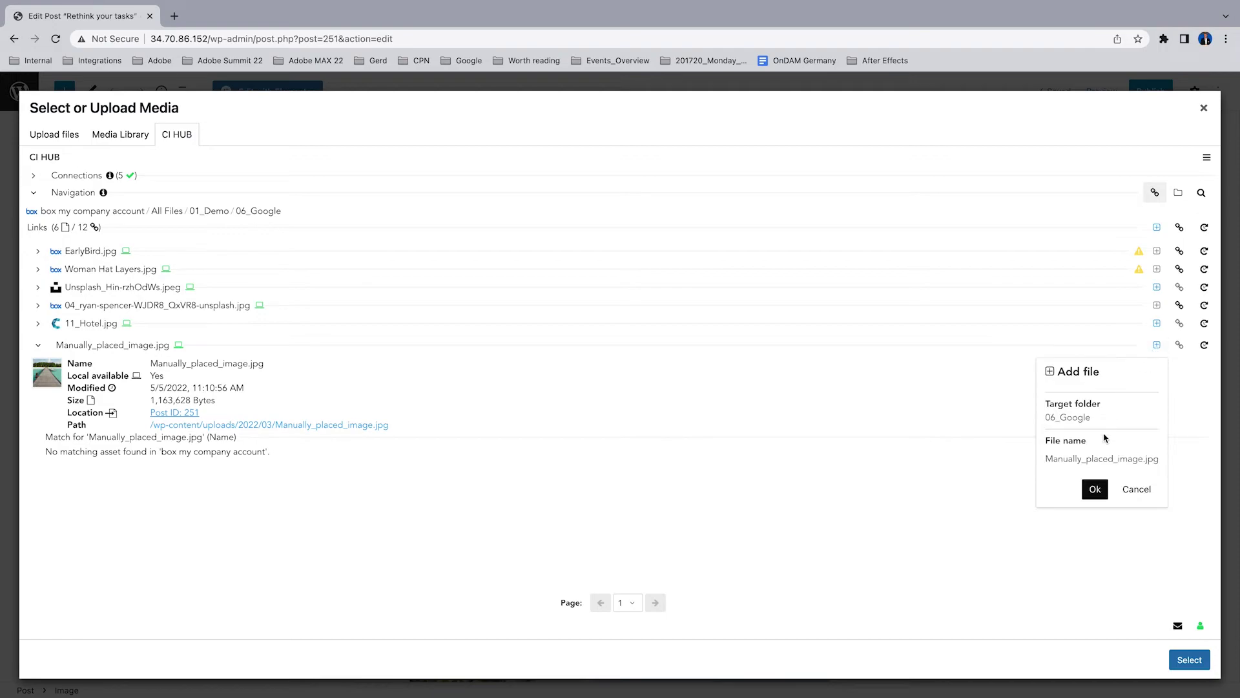
left_click(1096, 494)
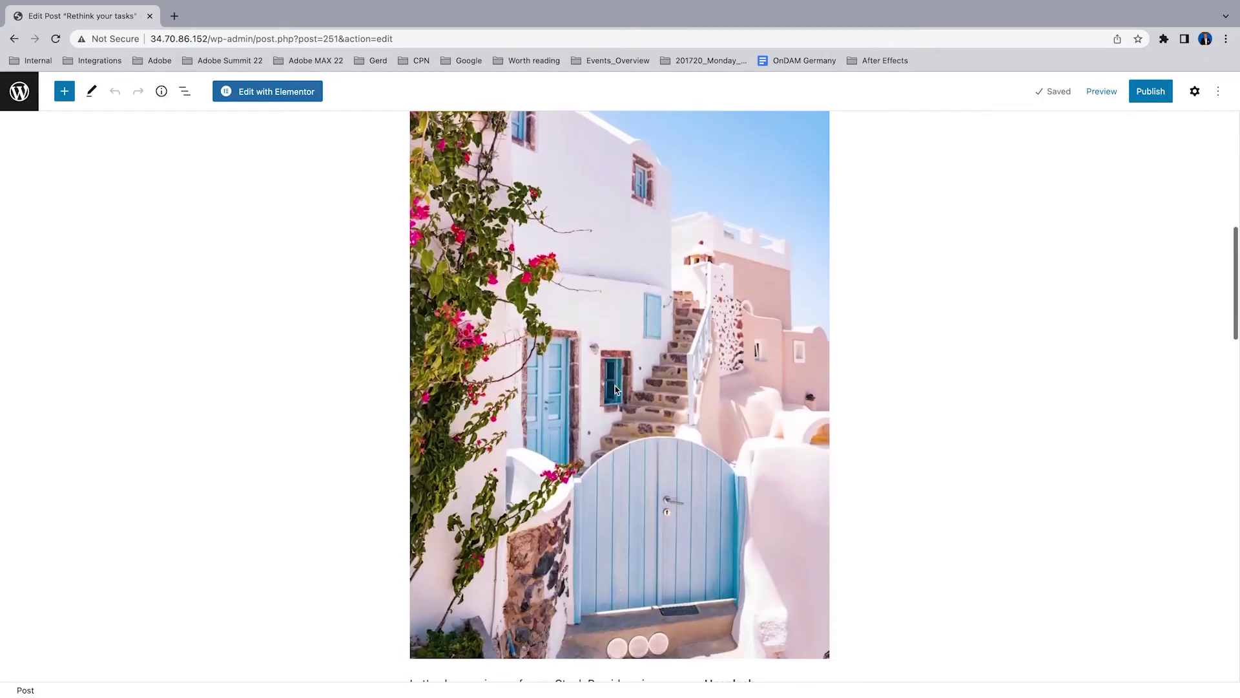
- Write 'Let's add the cover of a word or PowerPoint Document' in a new paragraph below the beach image
scroll(615, 386, "down", 15)
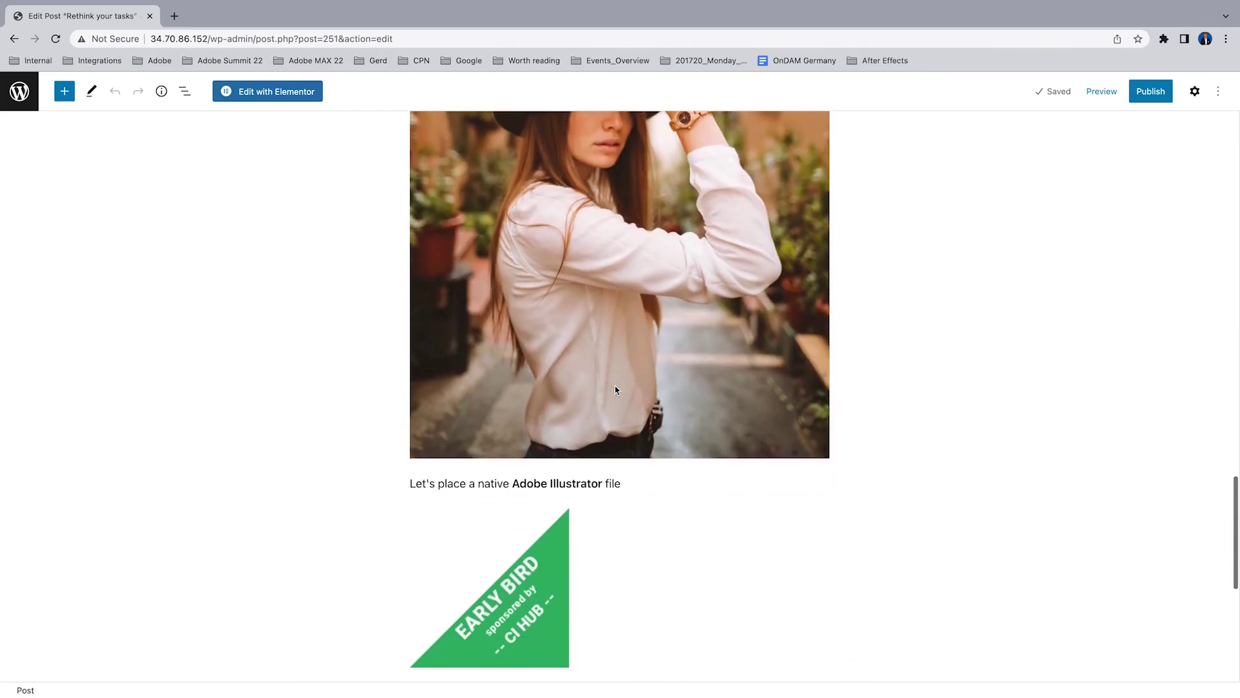
left_click(543, 405)
type("Let")
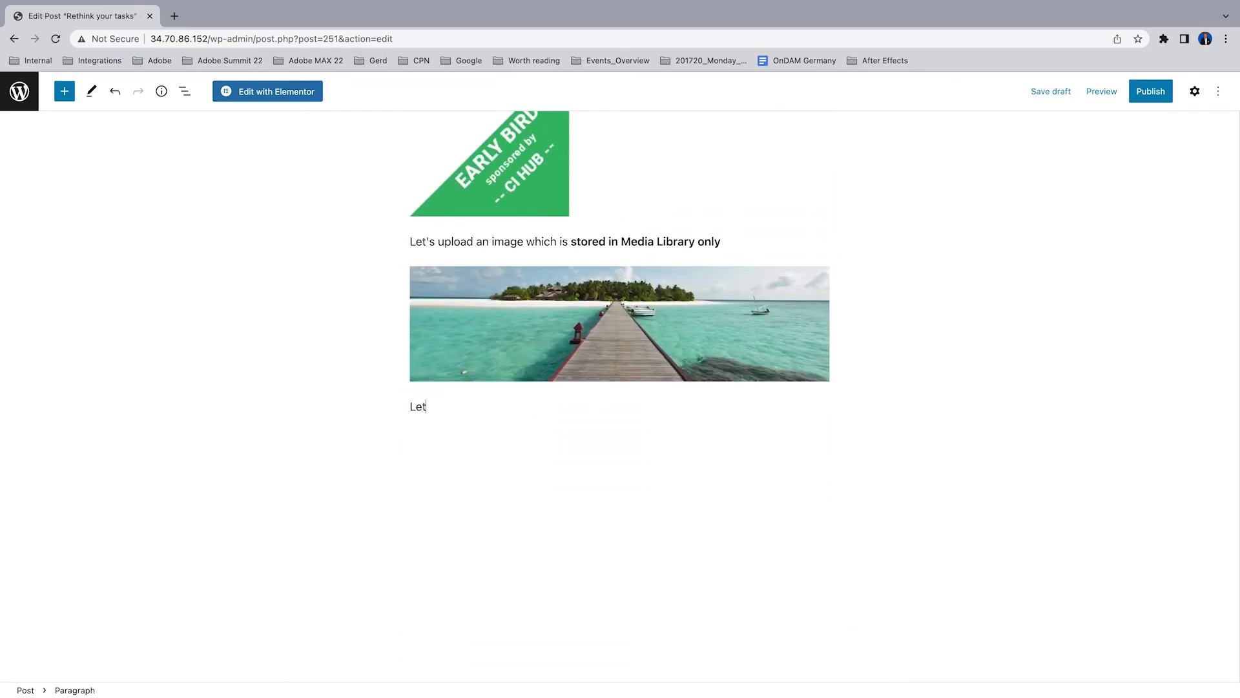
type("es dadd the cover of a word or P")
type("owerPoint Document")
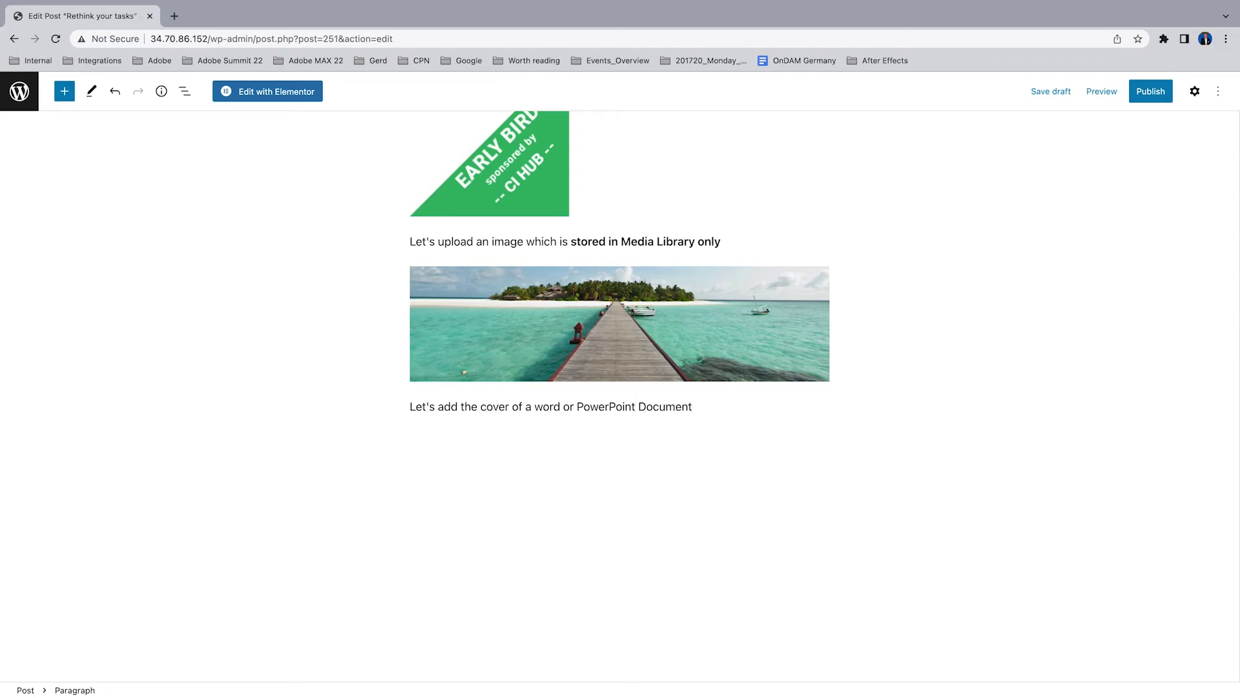
- Add an Image block below the paragraph and choose its image from the Media Library
key("Return")
left_click(820, 405)
left_click(920, 499)
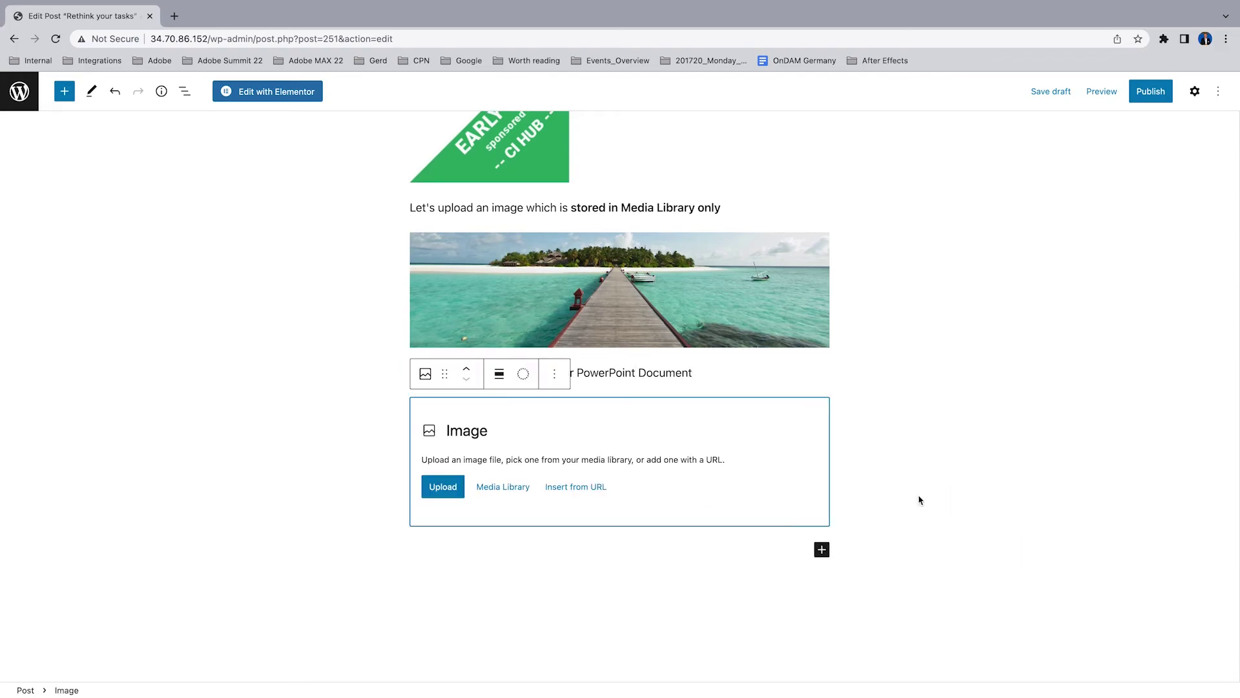
left_click(503, 488)
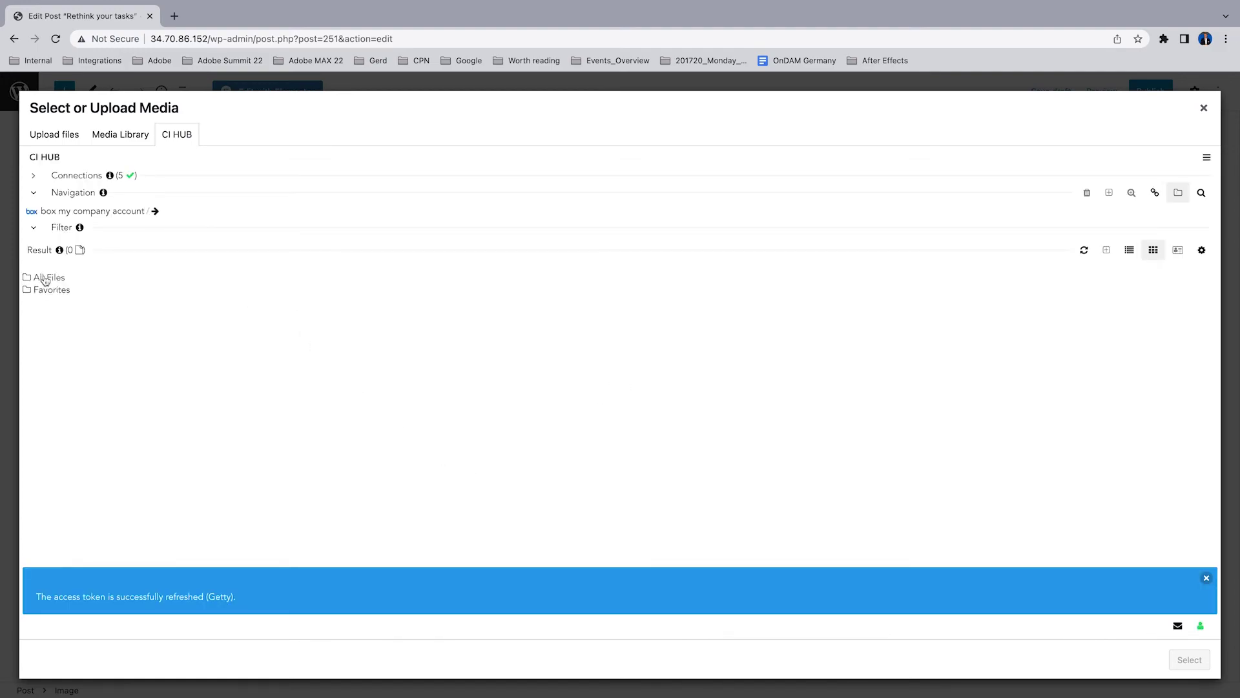
- Insert the jpg cover of Demo Testing.pptx from Box folder All Files > 01_Demo > 05_Office365
left_click(45, 278)
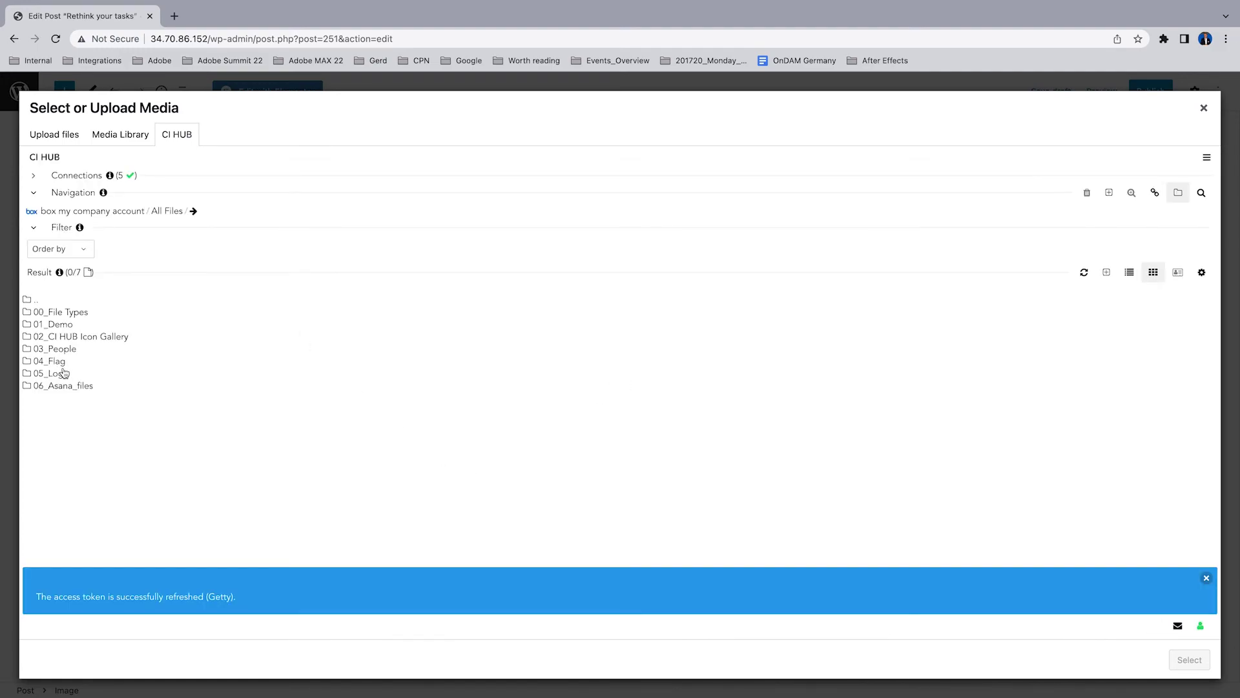
left_click(64, 329)
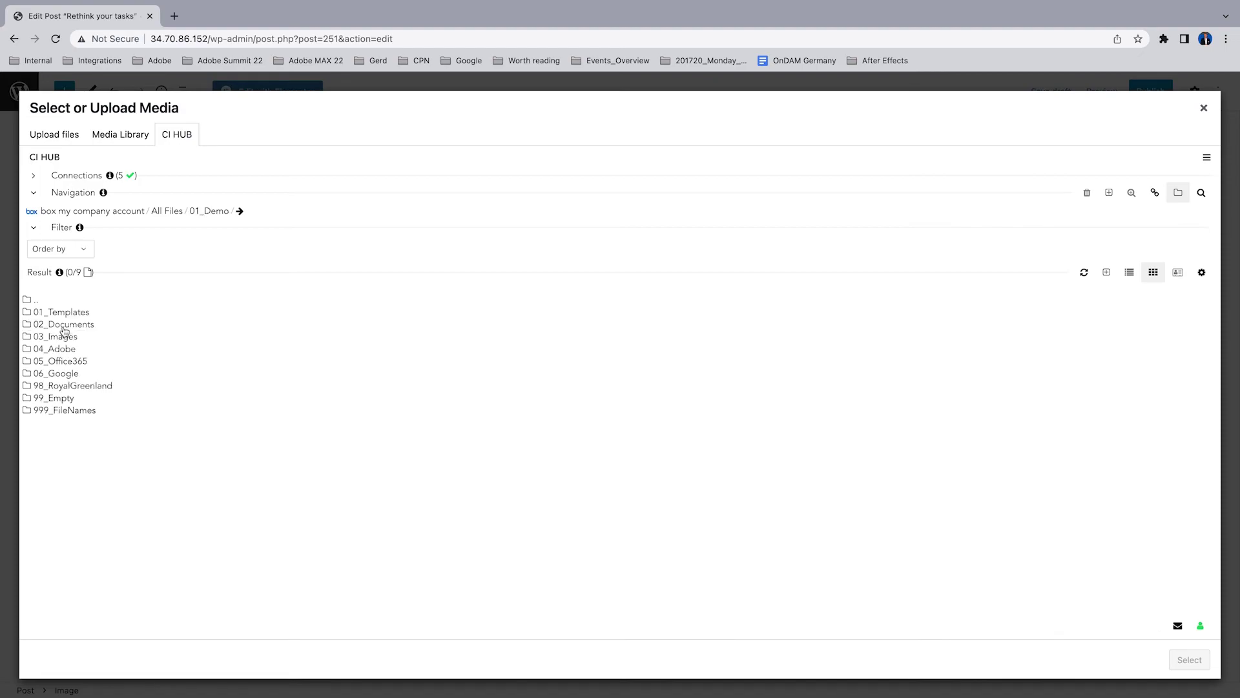
left_click(70, 363)
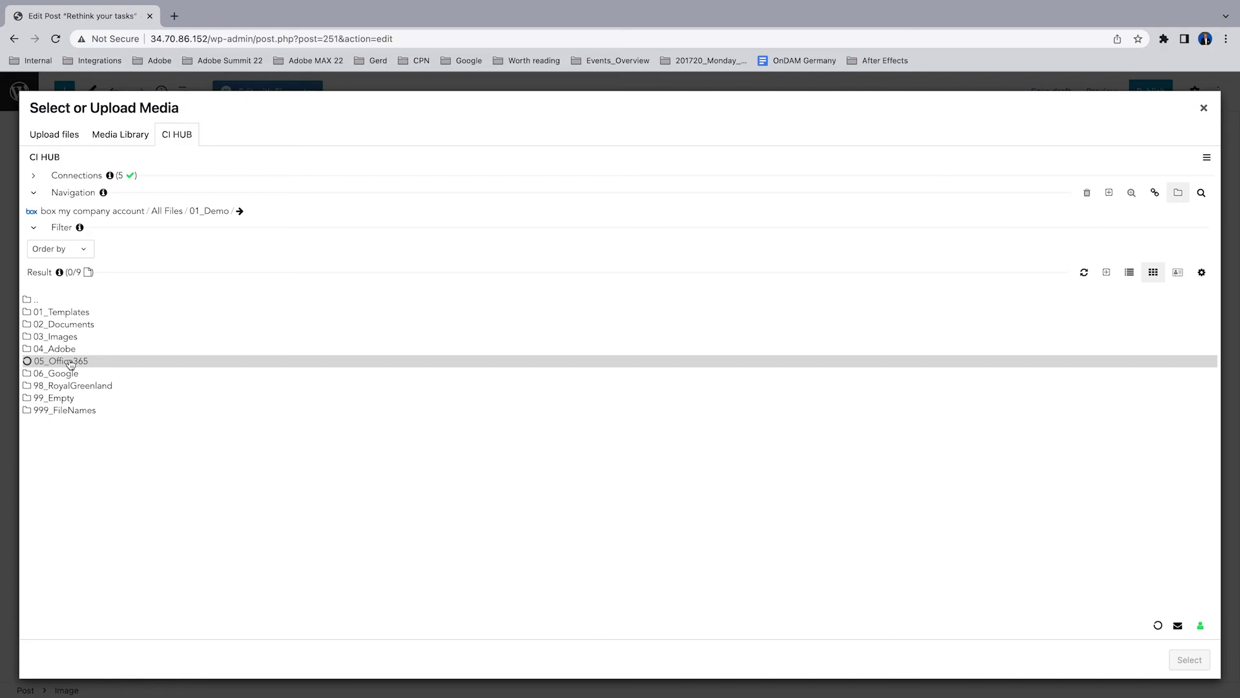
left_click(67, 431)
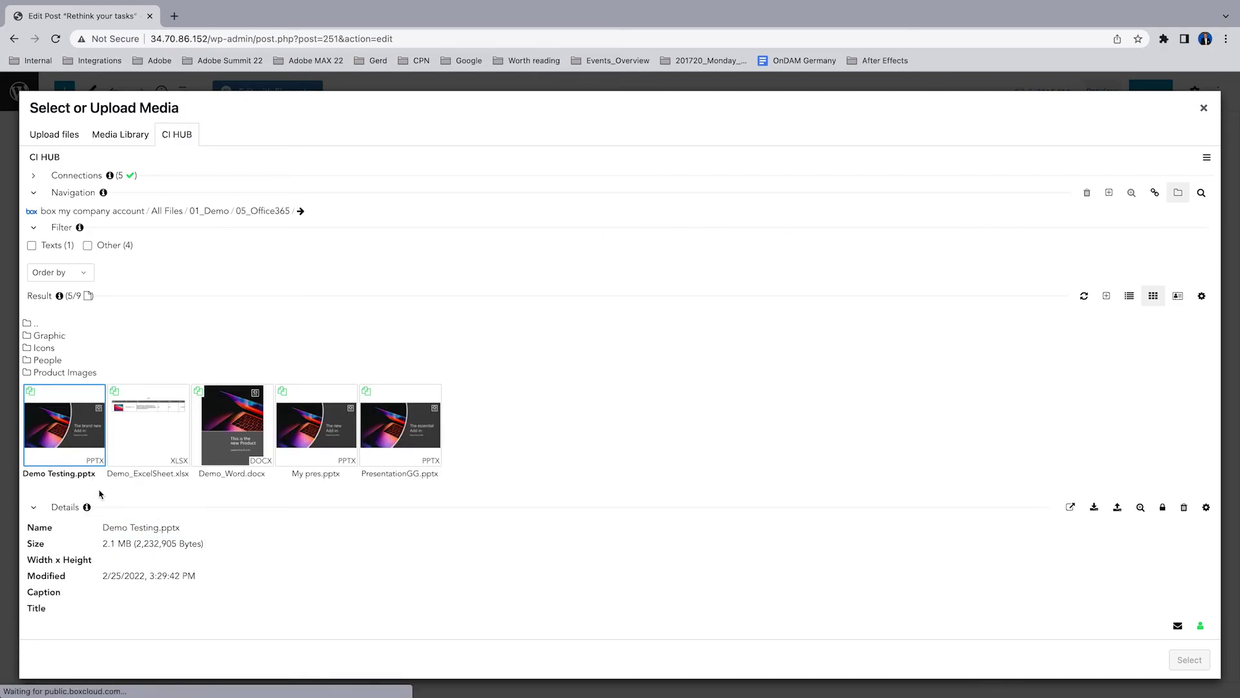
mouse_move(32, 395)
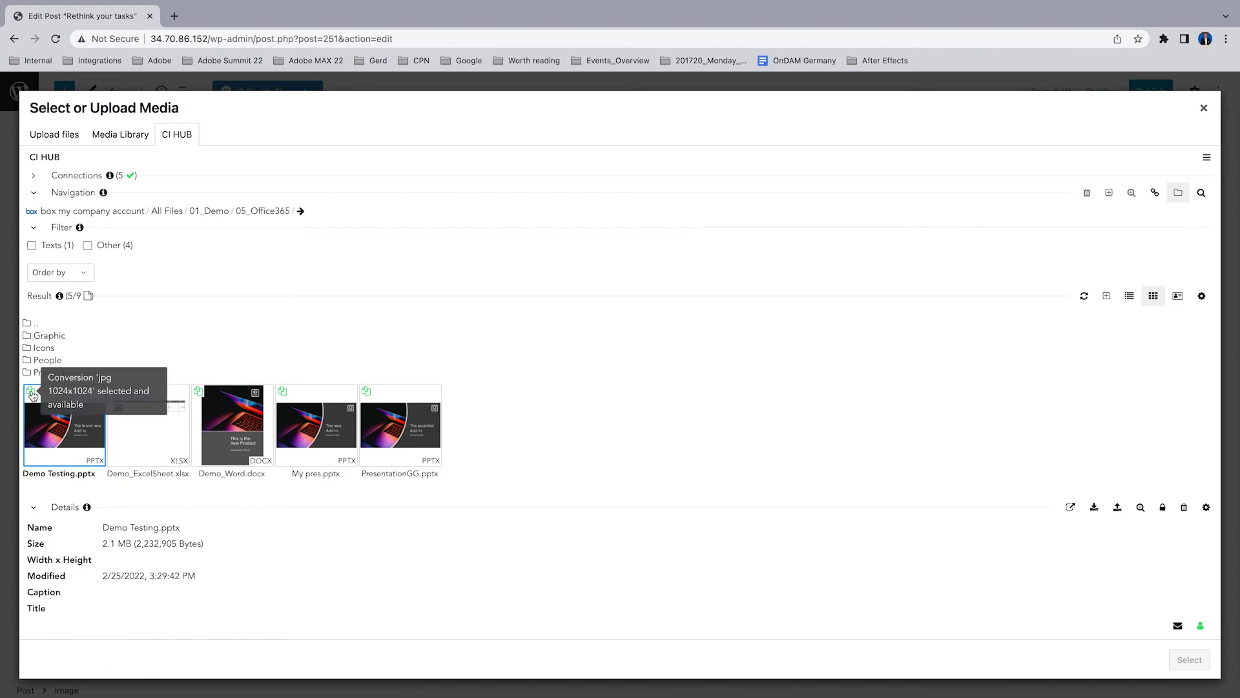
right_click(51, 432)
left_click(87, 415)
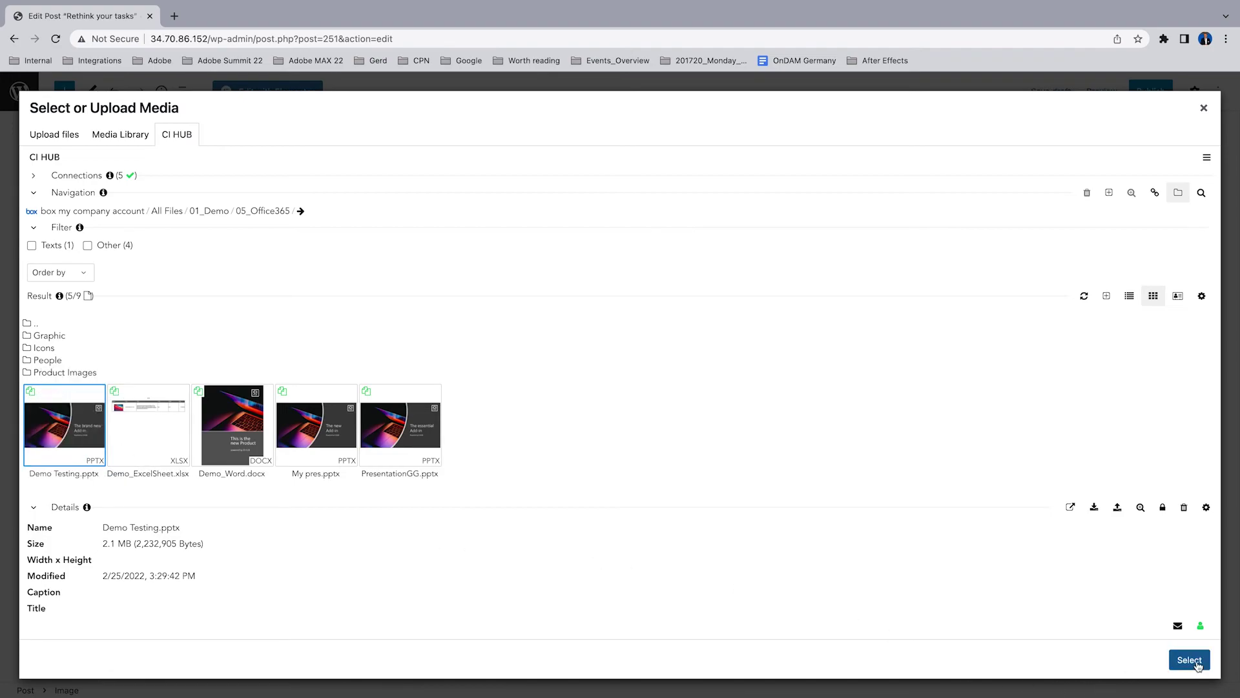
left_click(1197, 661)
left_click(1012, 401)
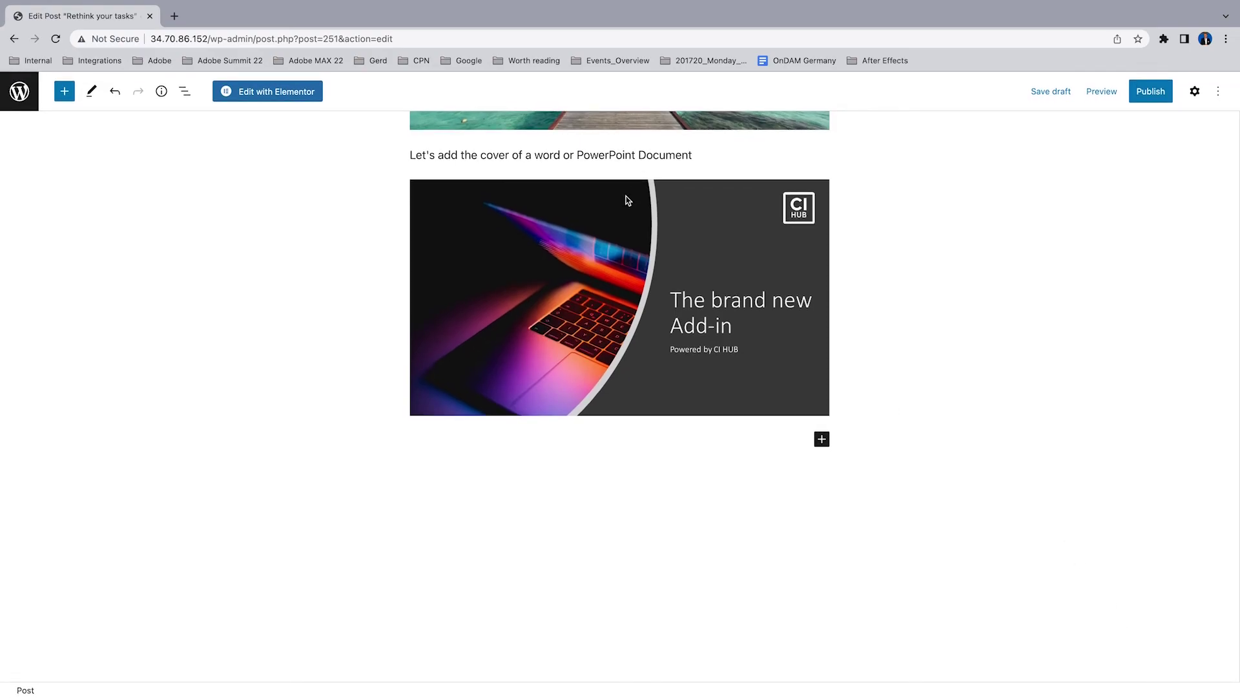
- Save the post as a draft, then go to the Media Library
left_click(19, 95)
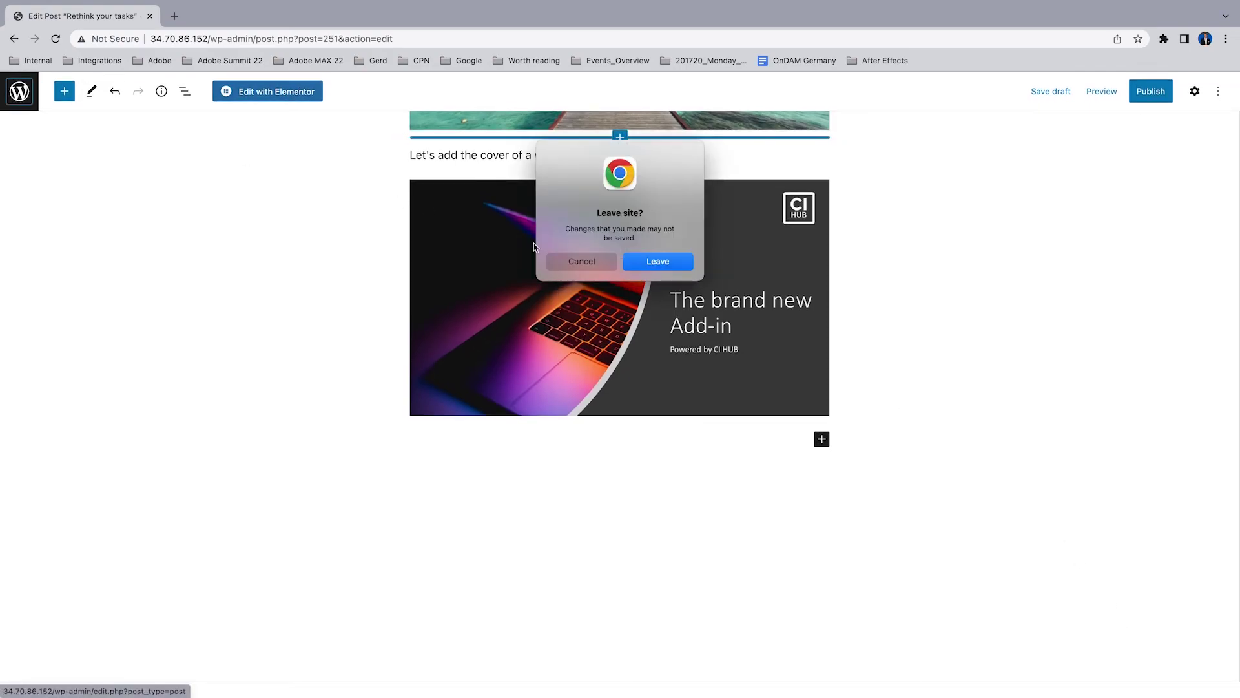
left_click(581, 261)
left_click(1051, 91)
left_click(17, 106)
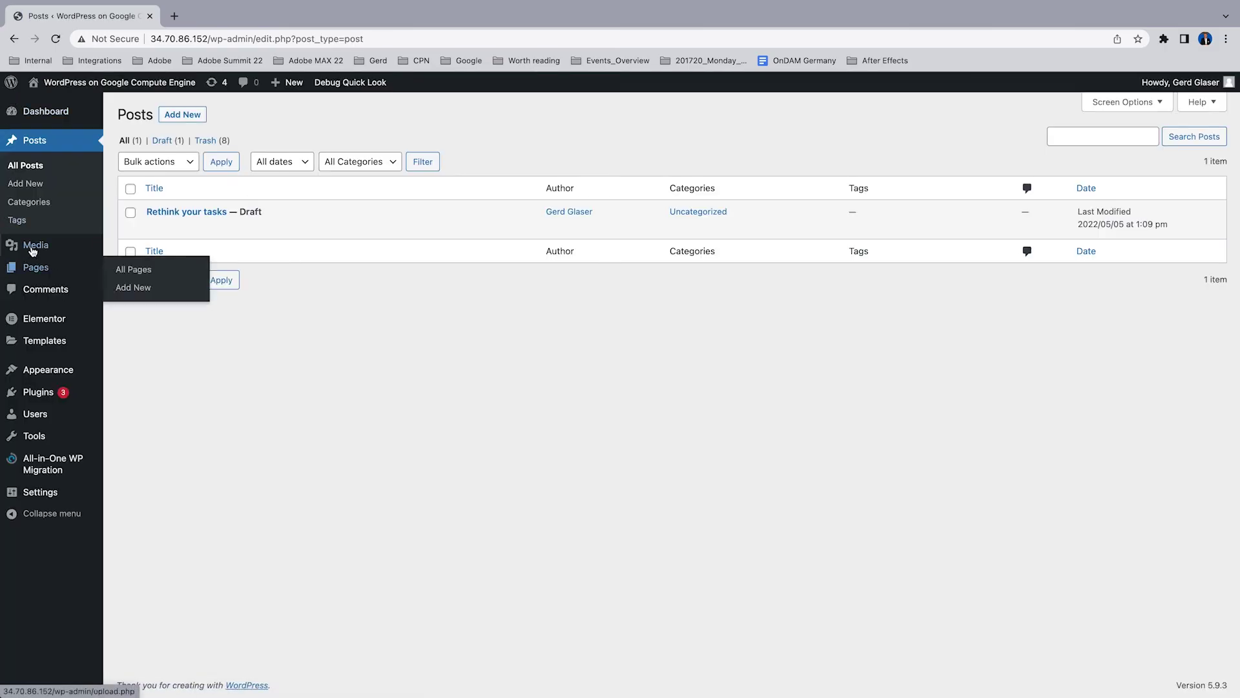
left_click(31, 246)
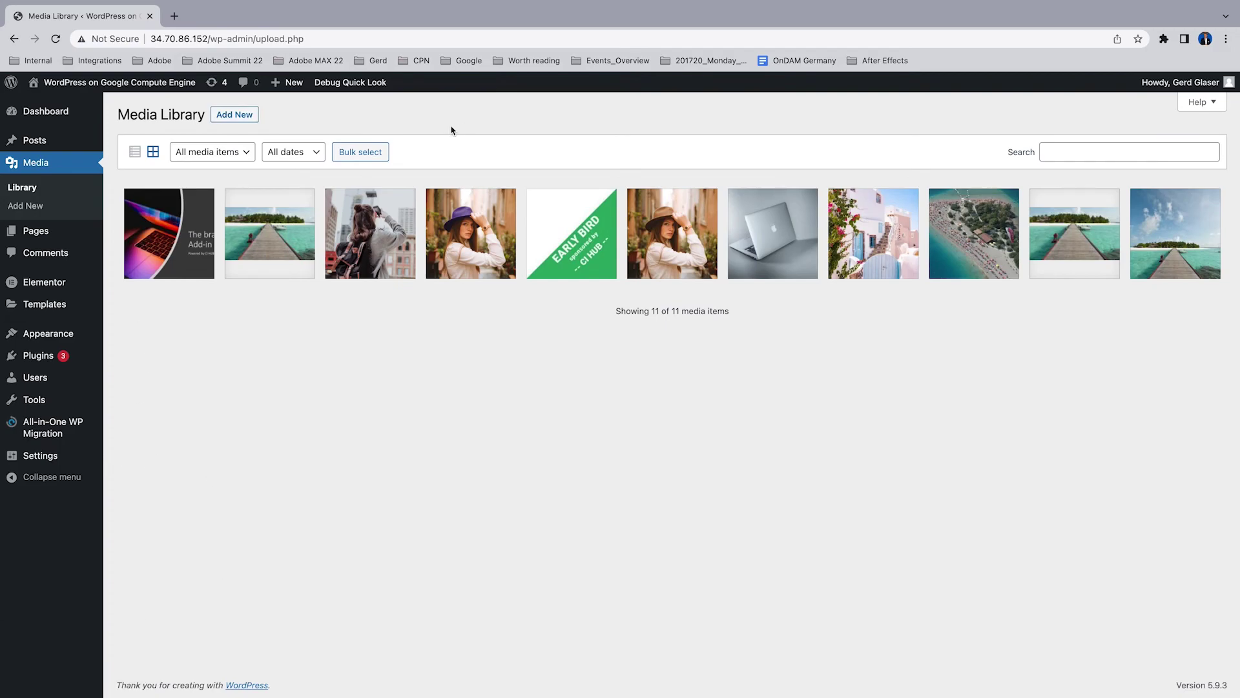
- Bulk-select six media items, including the hat woman and laptop images
left_click(365, 151)
left_click(191, 227)
left_click(270, 231)
left_click(371, 229)
left_click(478, 223)
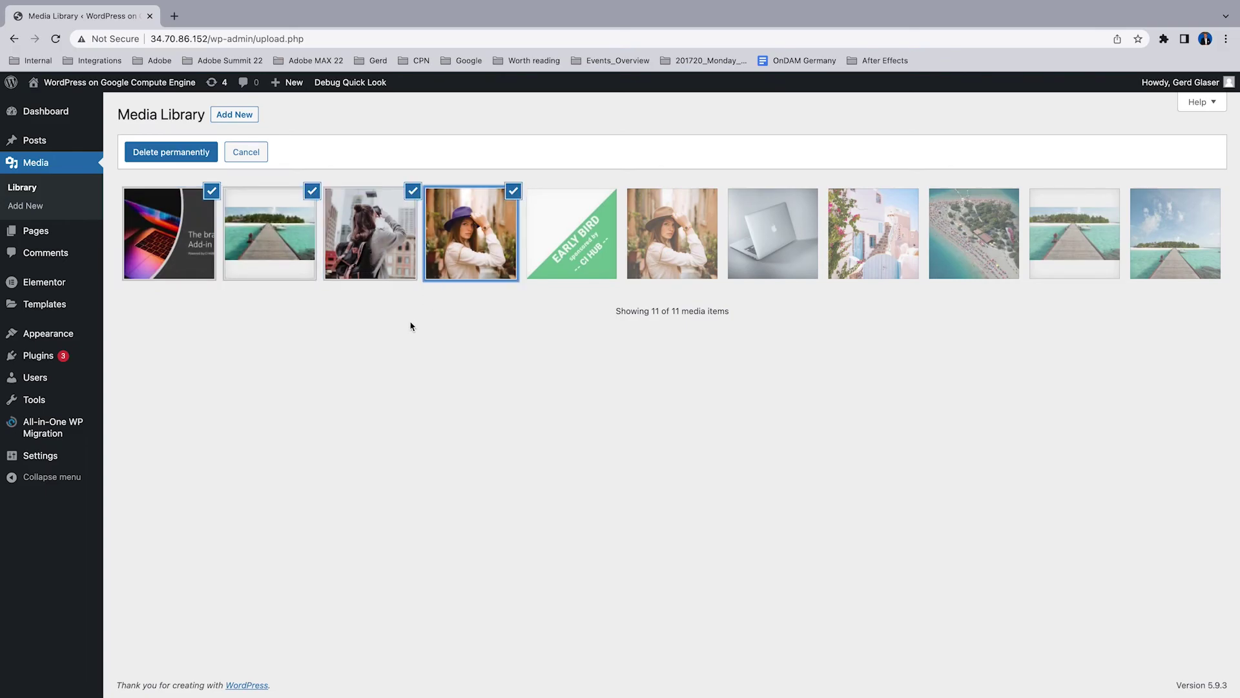
left_click(674, 255)
left_click(793, 242)
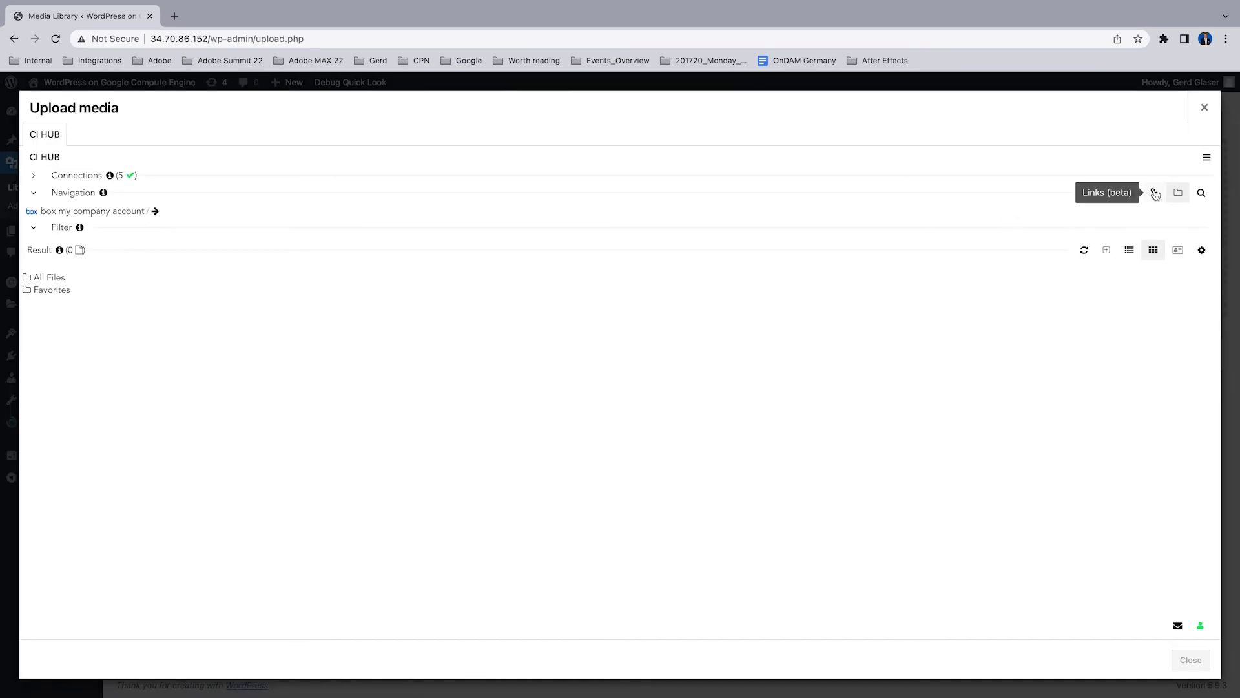
- Review the six files in CI HUB Links and check their status, flagging Demo Testing.jpg and Woman Hat Layers.jpg
left_click(1155, 193)
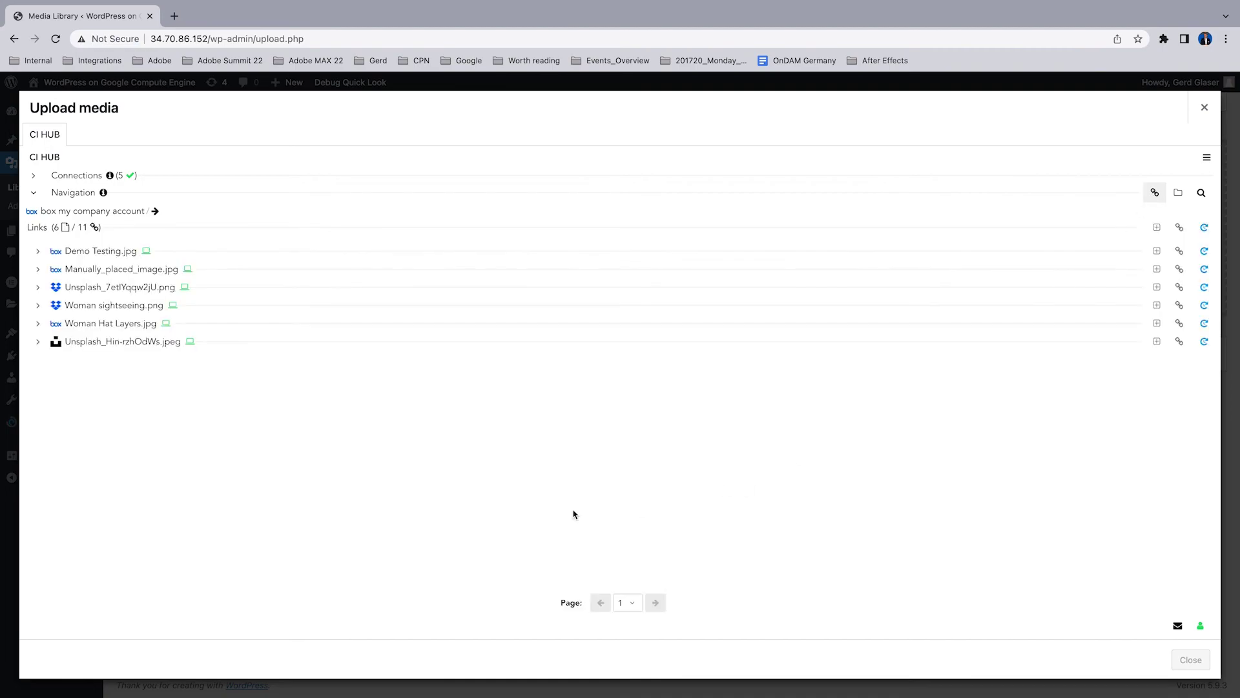
left_click(37, 251)
left_click(38, 251)
left_click(38, 274)
left_click(38, 274)
left_click(38, 287)
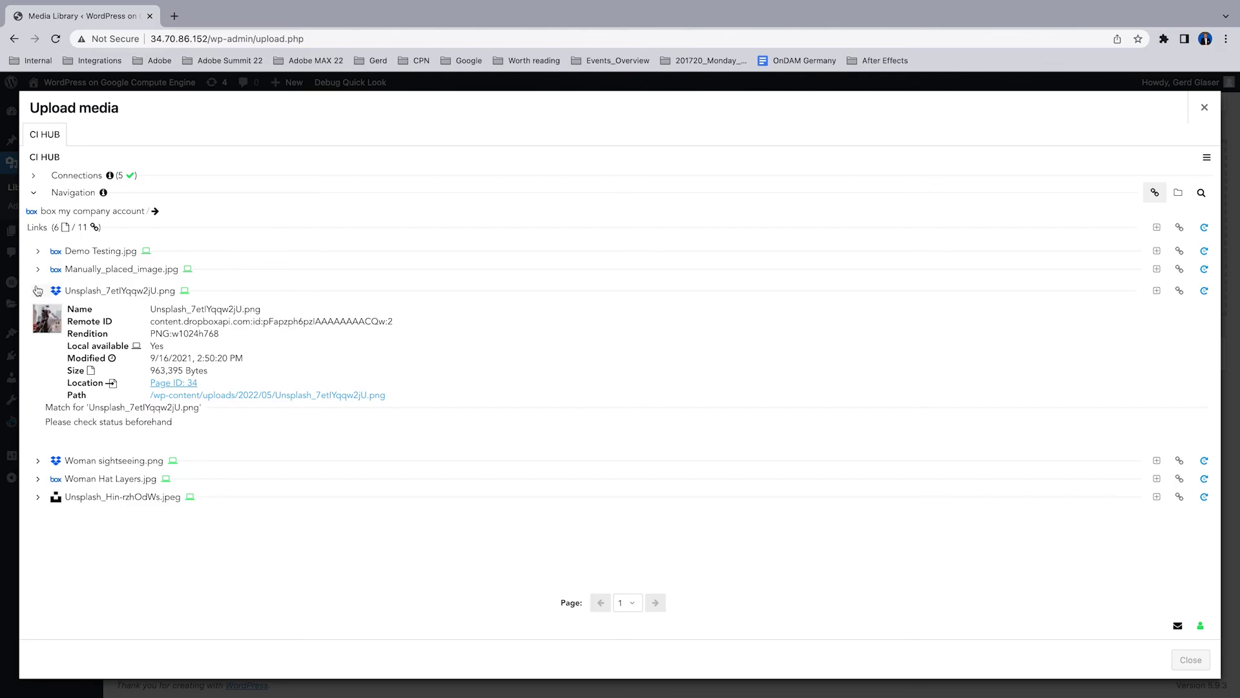
left_click(38, 288)
left_click(38, 305)
left_click(37, 305)
left_click(39, 323)
left_click(38, 324)
left_click(38, 341)
left_click(38, 341)
left_click(1204, 227)
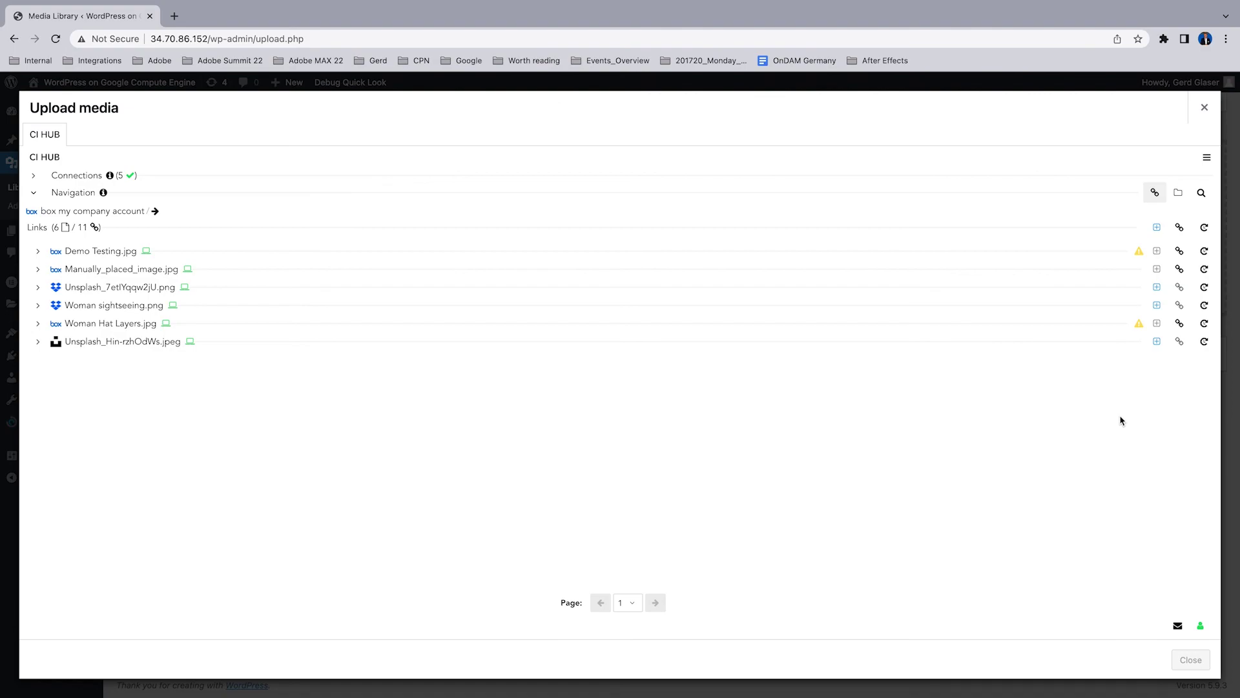
- Close CI HUB and also select the remaining five media items, including the EARLY BIRD image
left_click(1204, 107)
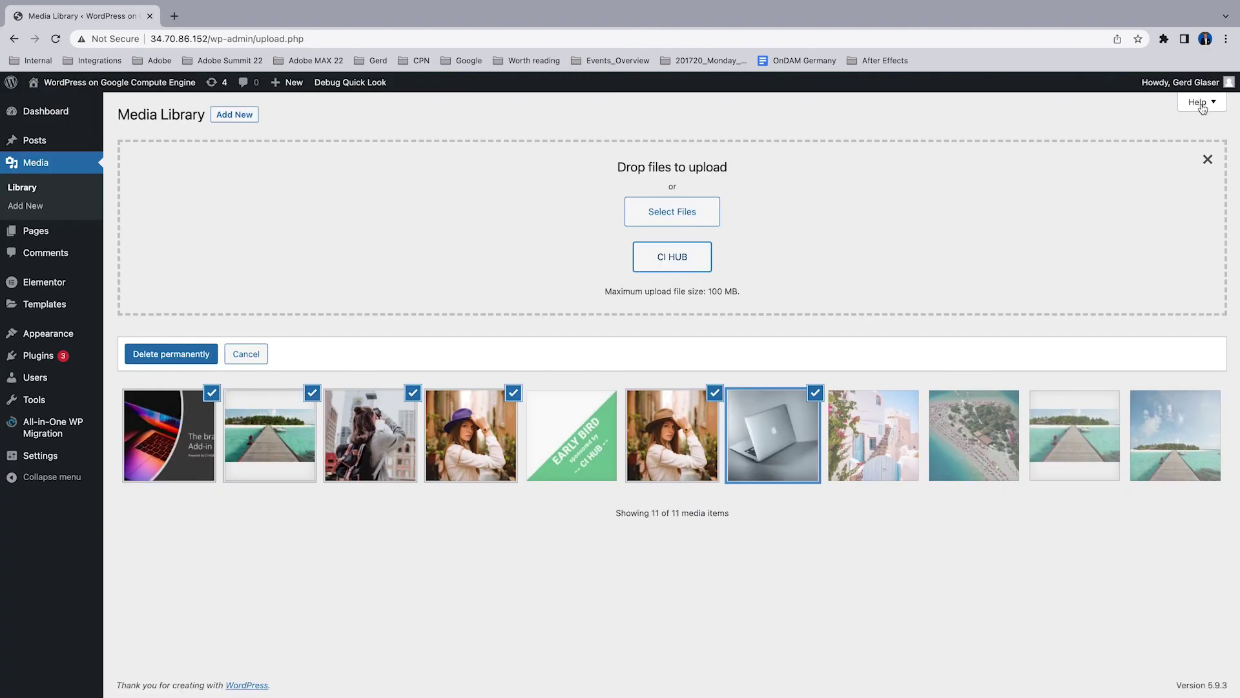
left_click(584, 469)
left_click(873, 434)
left_click(974, 435)
left_click(1074, 434)
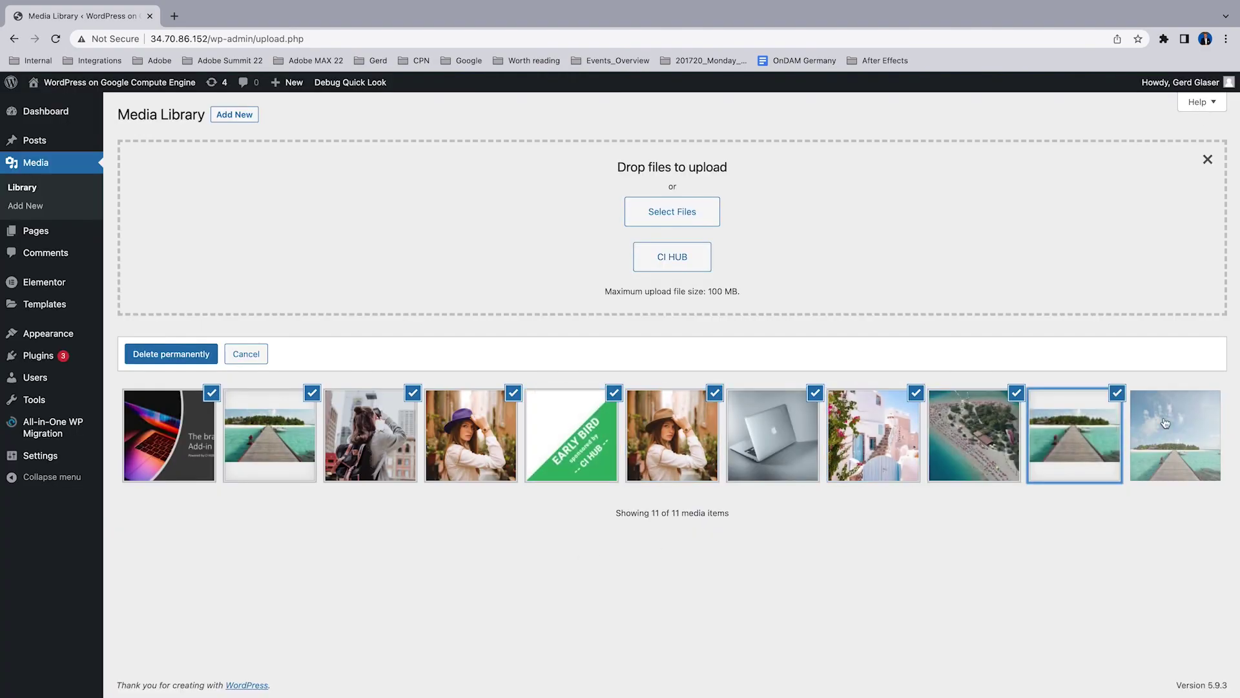
left_click(1165, 423)
- Check link status for all 11 files in CI HUB Links, then close the dialog
left_click(672, 257)
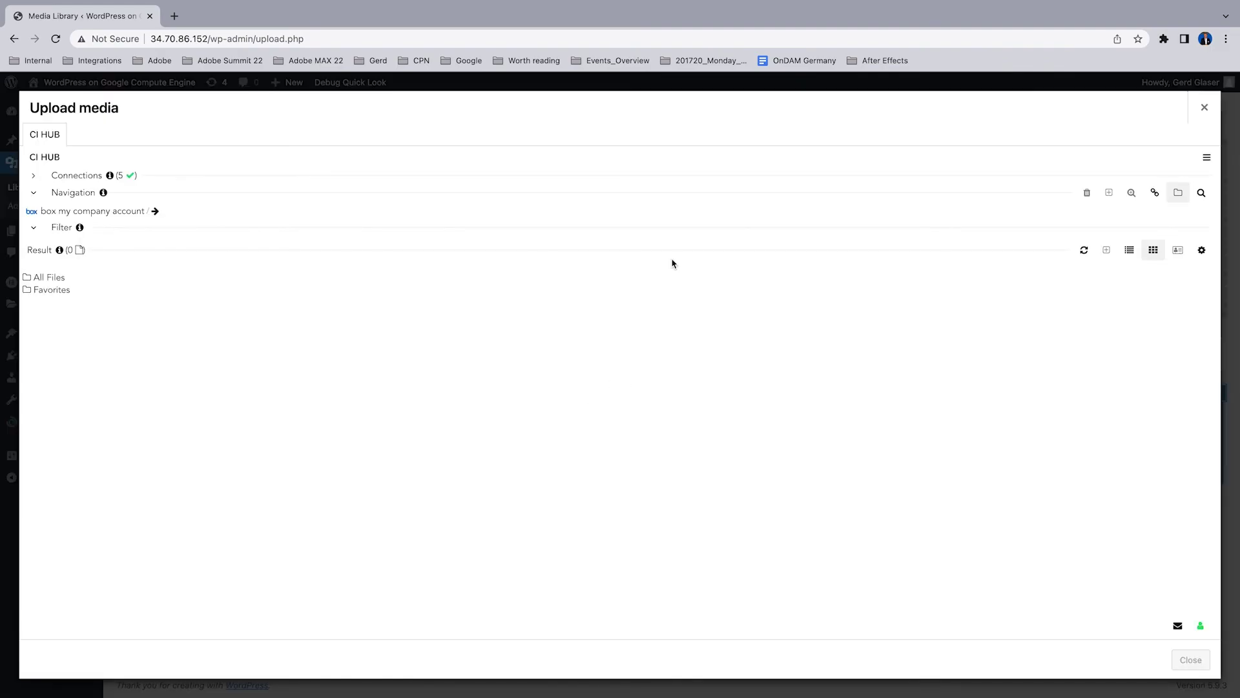
left_click(1155, 194)
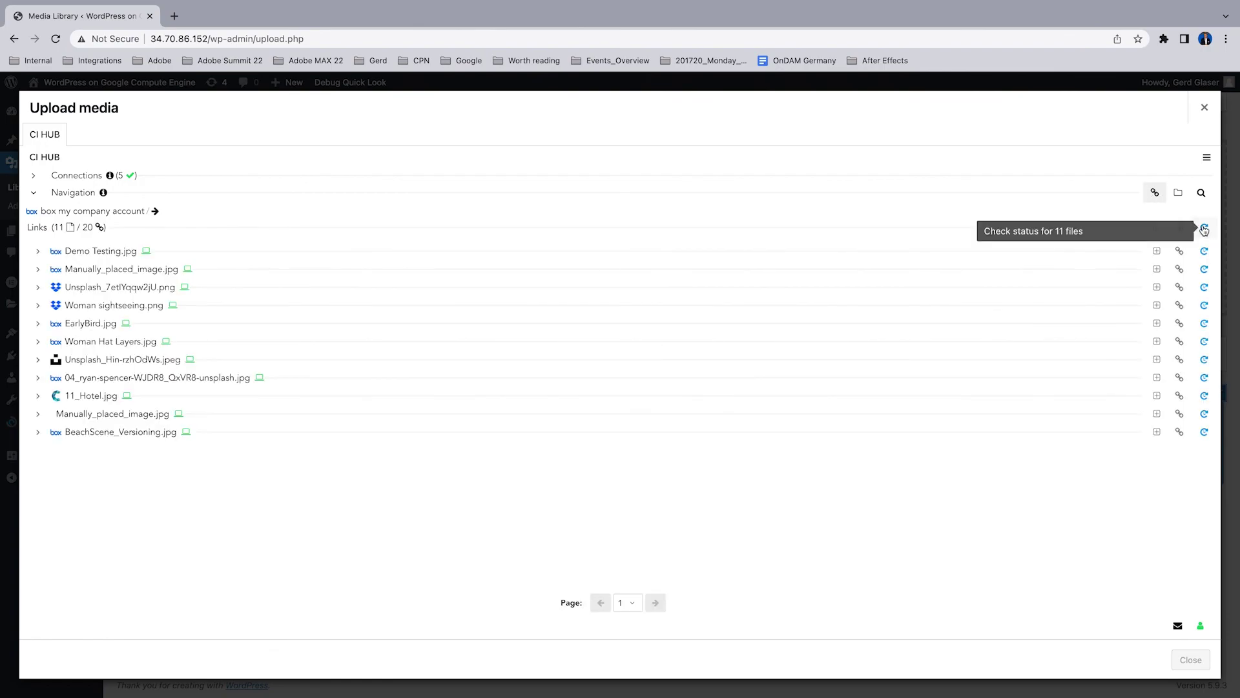
left_click(1204, 228)
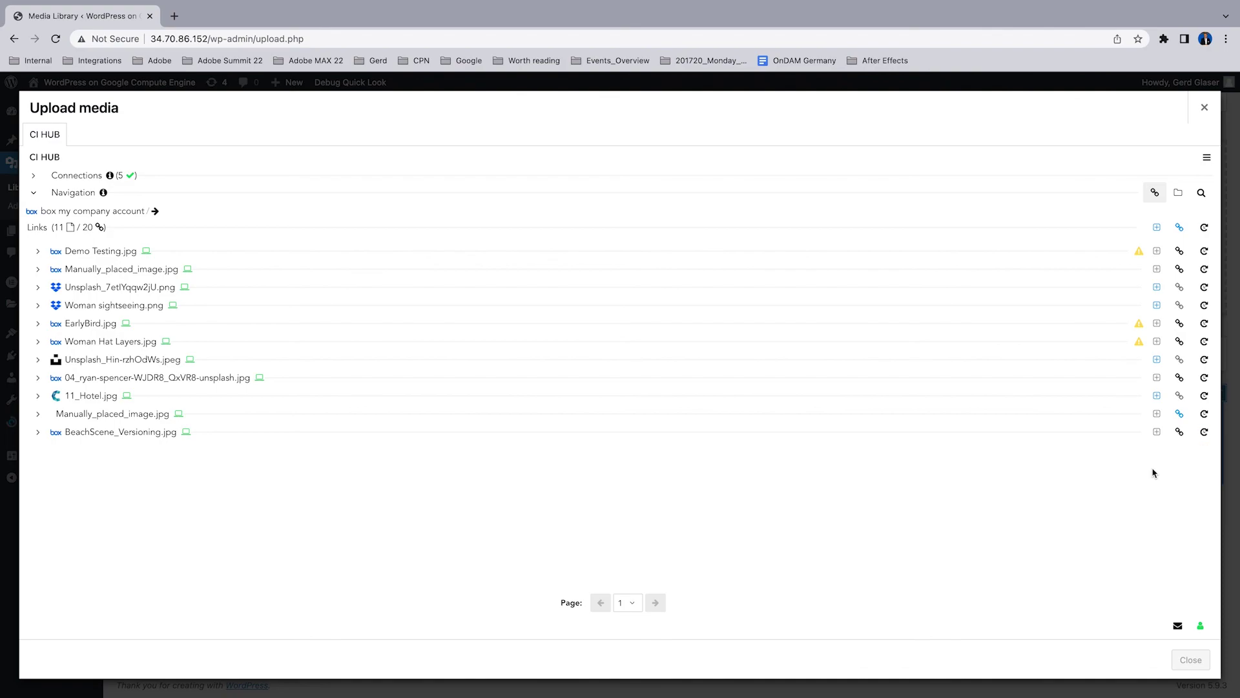
left_click(1204, 107)
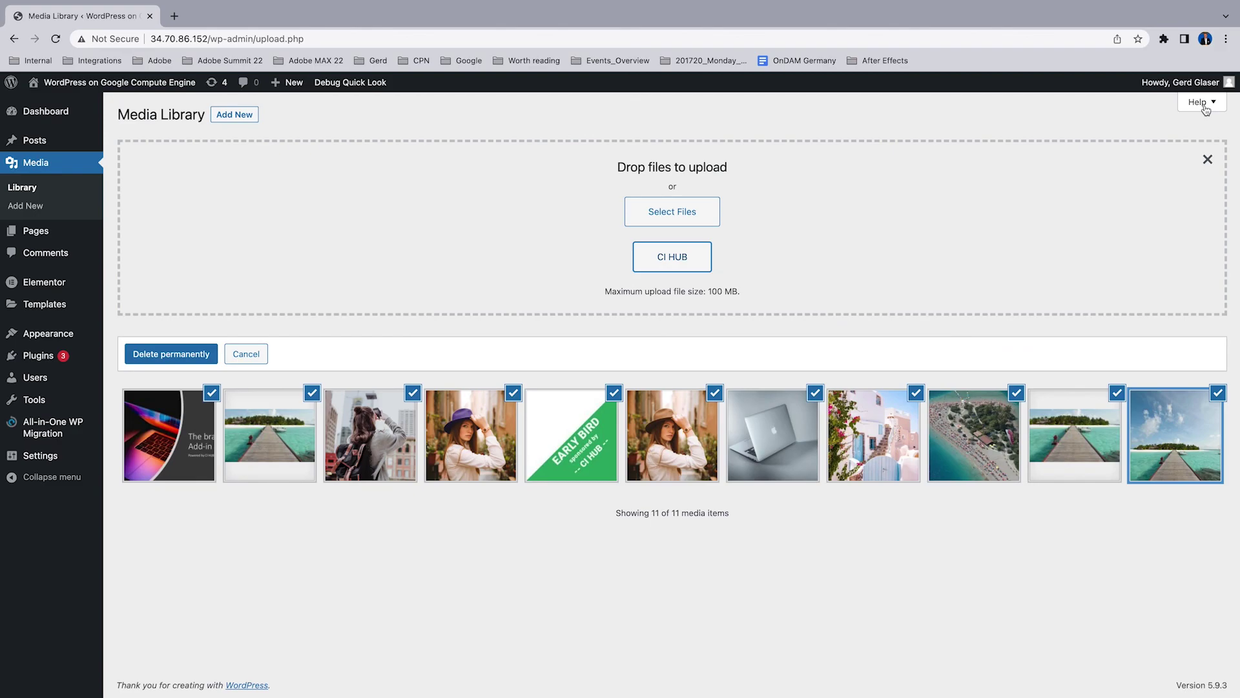